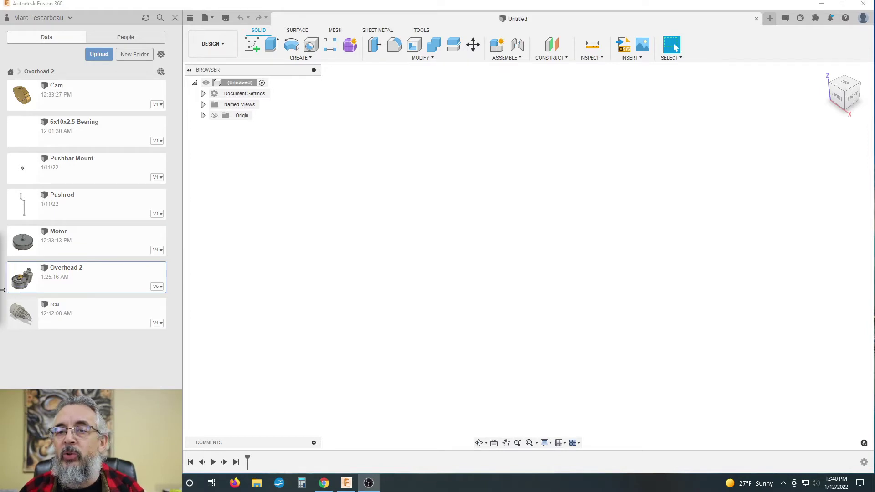
Step: Open the Motor design from the Overhead 2 project
left_click(10, 73)
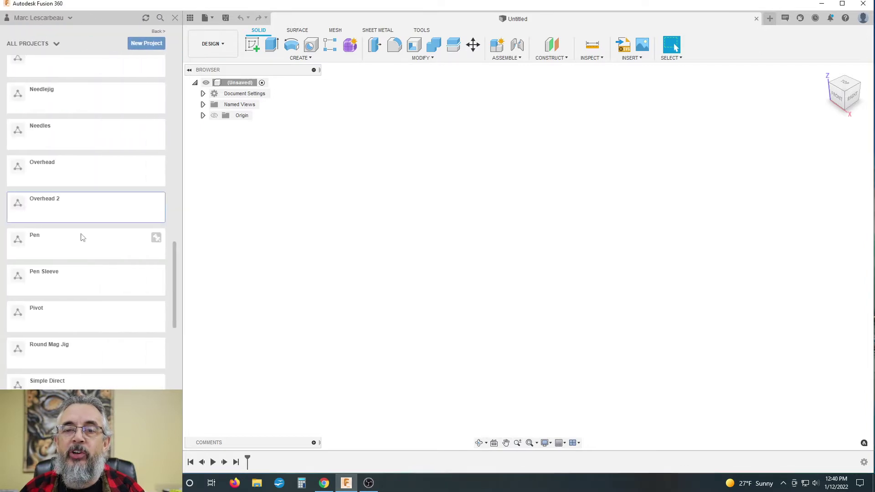
scroll(81, 236, "up", 15)
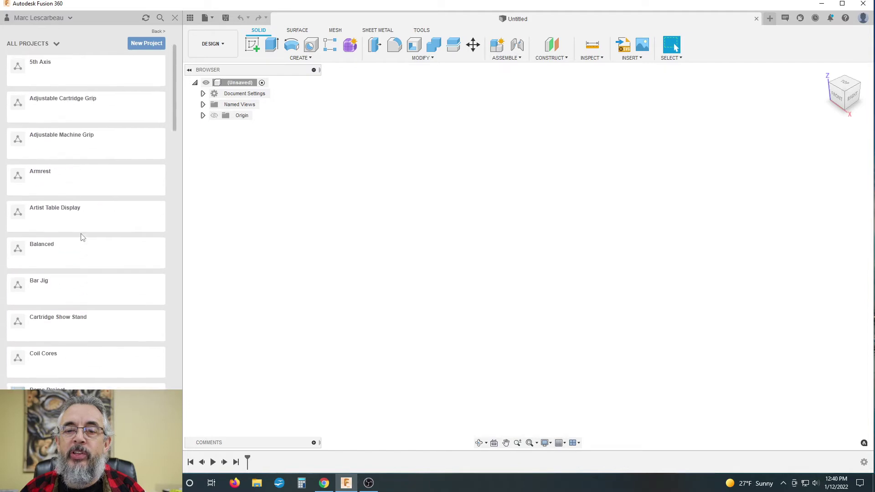
scroll(69, 205, "down", 5)
scroll(60, 187, "down", 15)
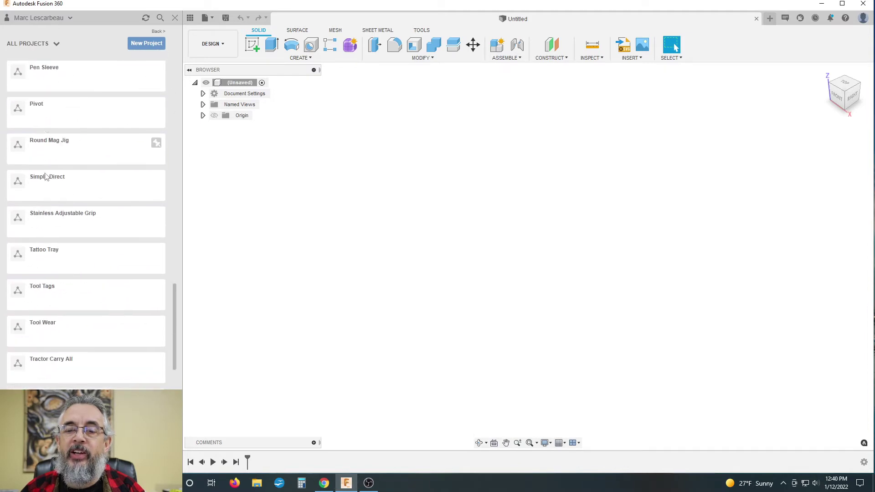
scroll(61, 206, "up", 5)
scroll(58, 204, "up", 9)
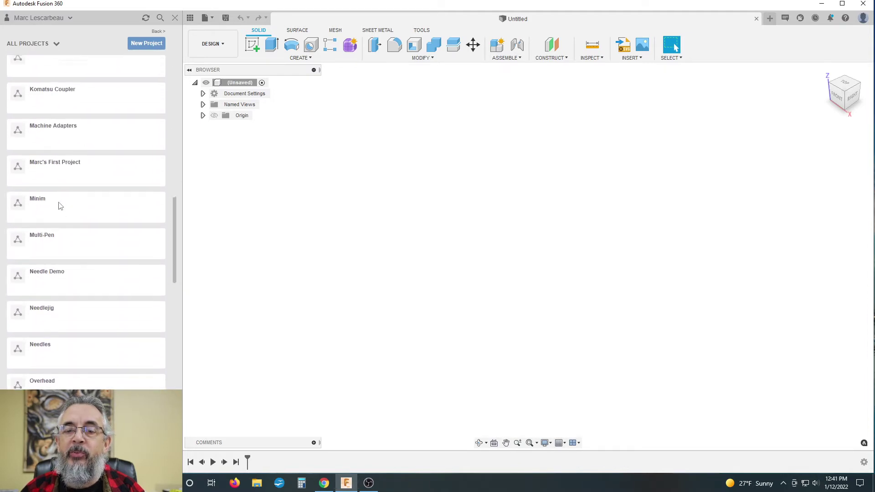
scroll(54, 192, "down", 8)
left_click(51, 154)
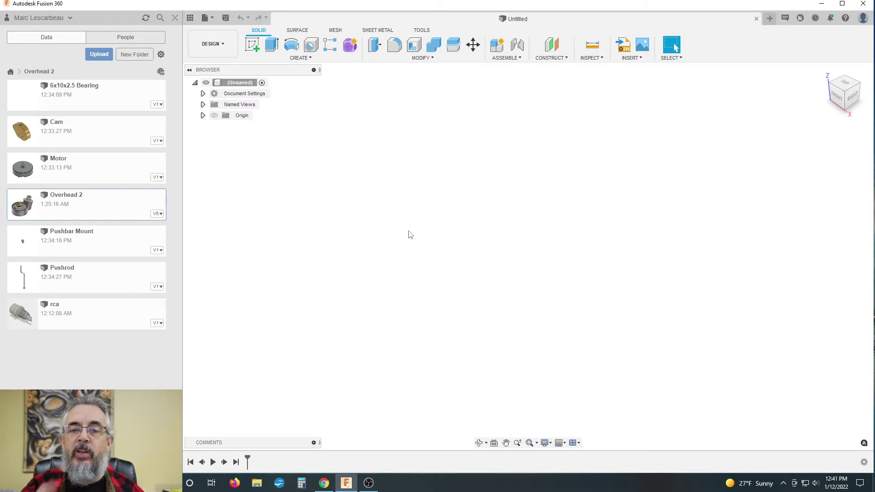
double_click(67, 170)
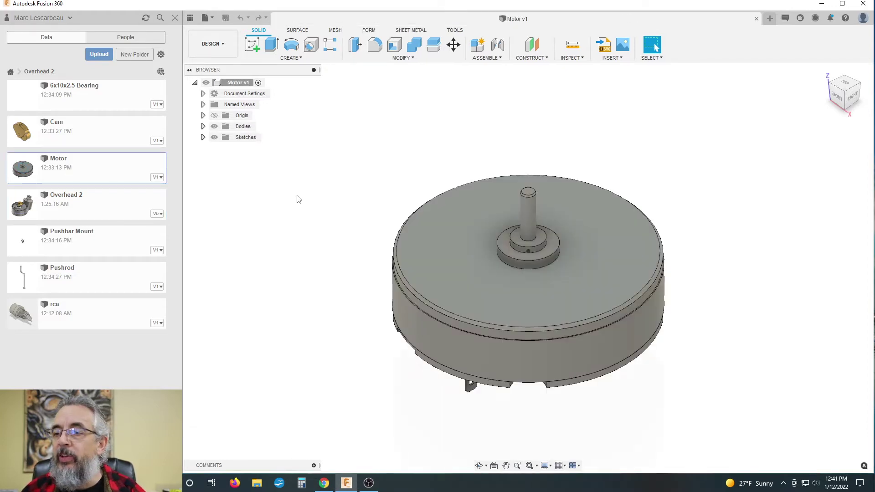
Step: Orbit the motor to inspect its side, face, top and underside
scroll(524, 198, "down", 1)
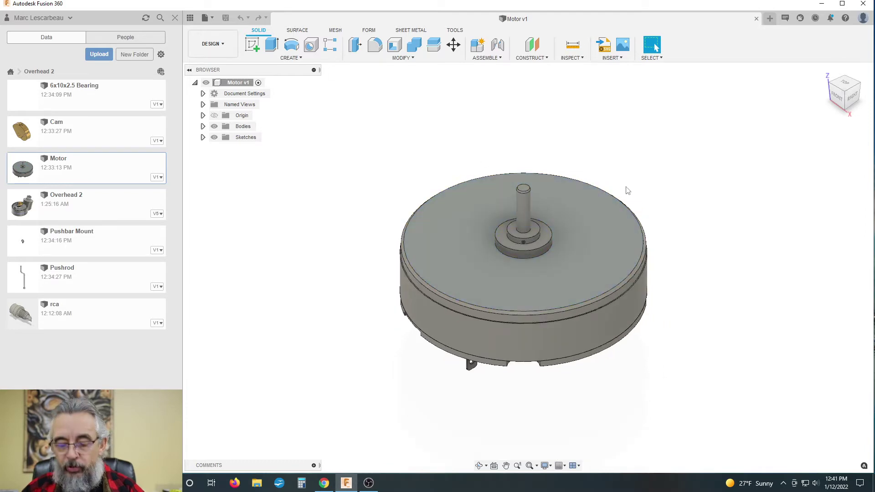
middle_click_drag(654, 160, 254, 231, "shift")
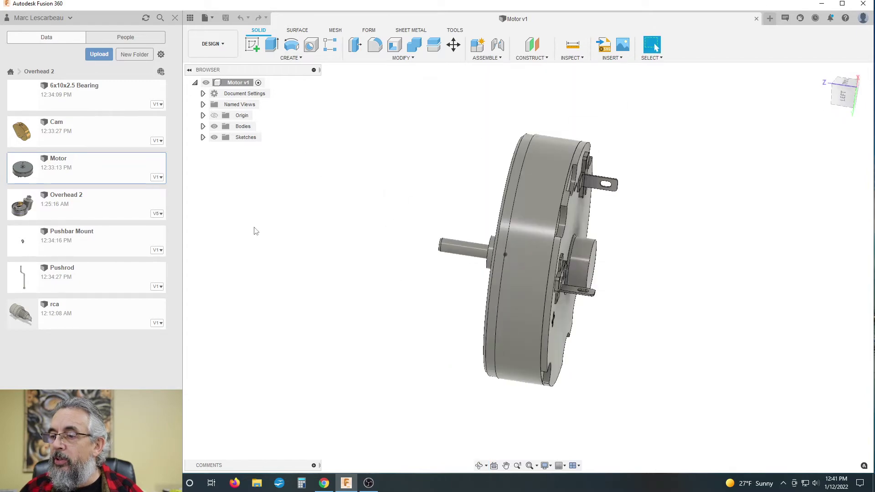
middle_click_drag(395, 221, 332, 231, "shift")
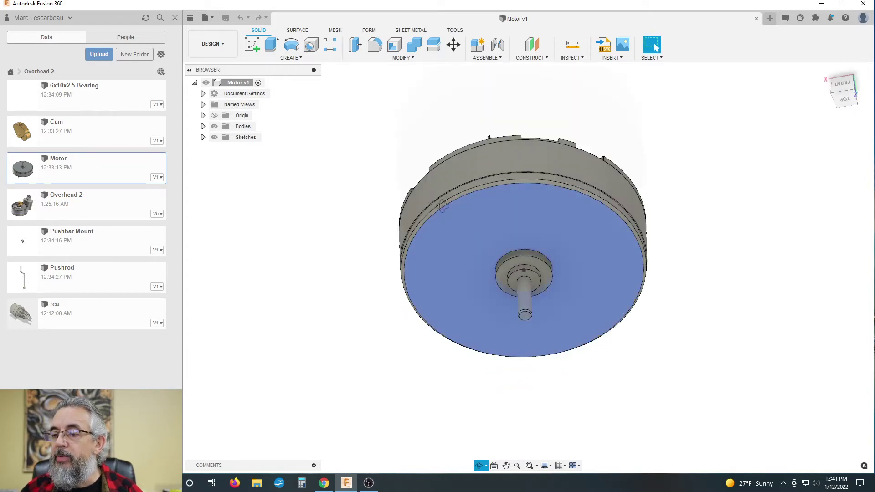
middle_click_drag(442, 206, 403, 221, "shift")
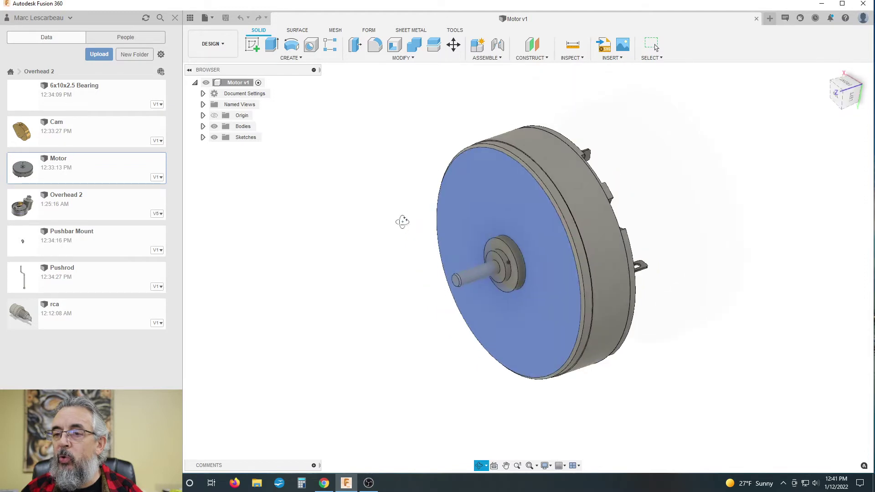
scroll(404, 212, "down", 2)
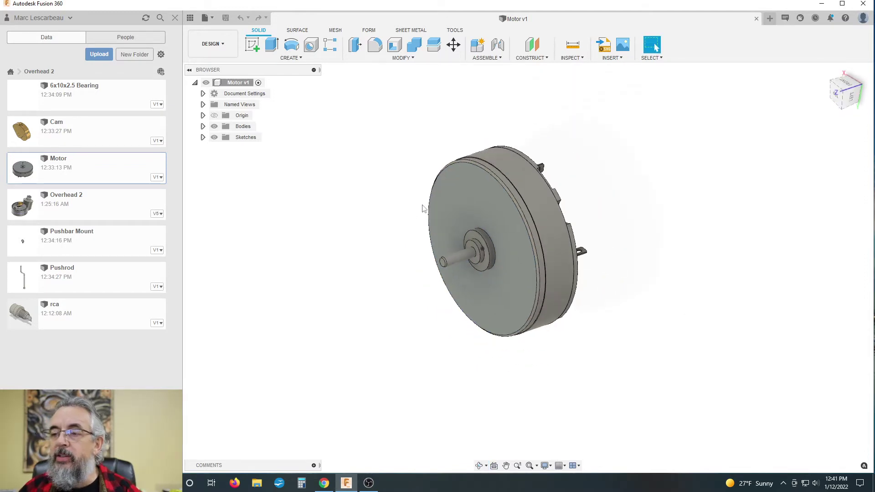
middle_click_drag(424, 209, 401, 180, "shift")
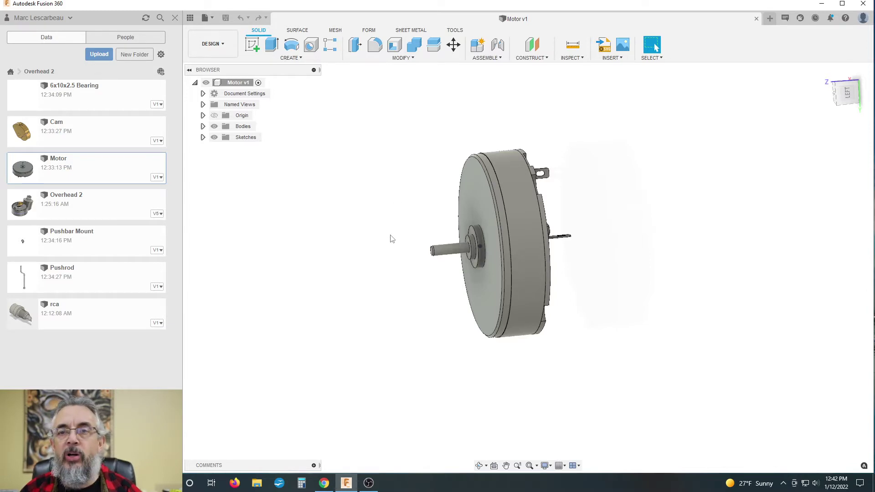
middle_click_drag(402, 277, 427, 236, "shift")
scroll(484, 241, "up", 3)
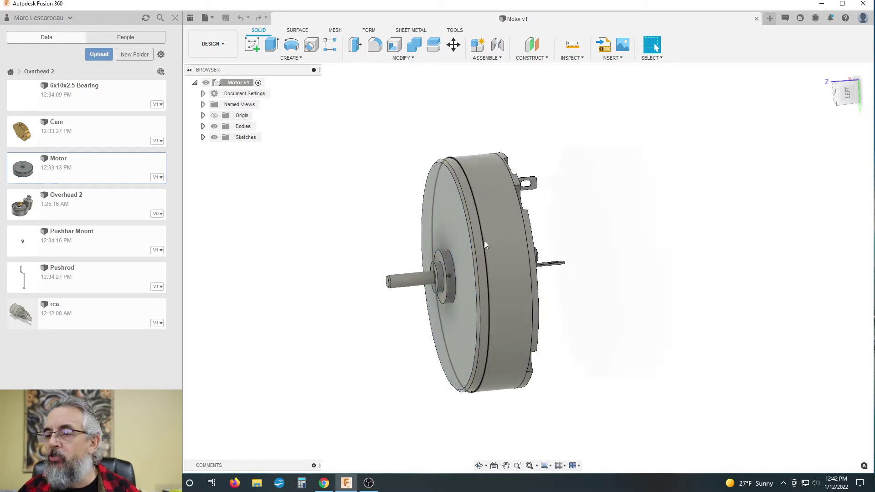
scroll(478, 241, "down", 2)
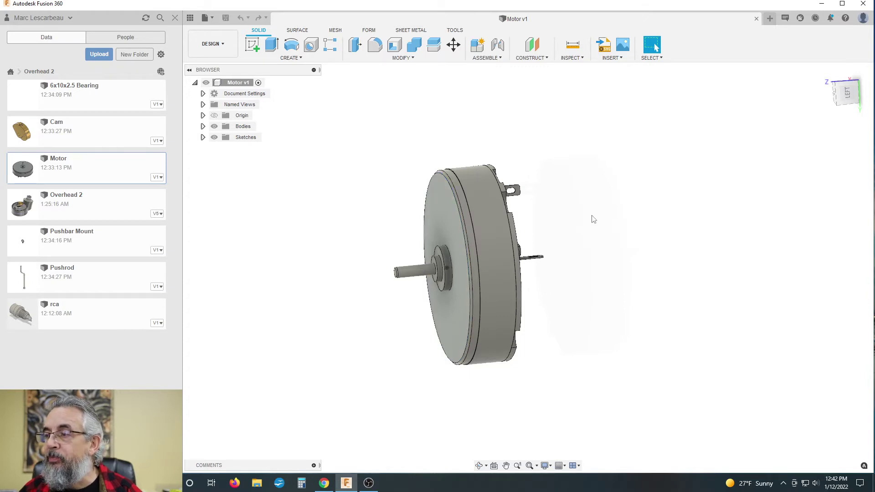
middle_click_drag(592, 219, 647, 154, "shift")
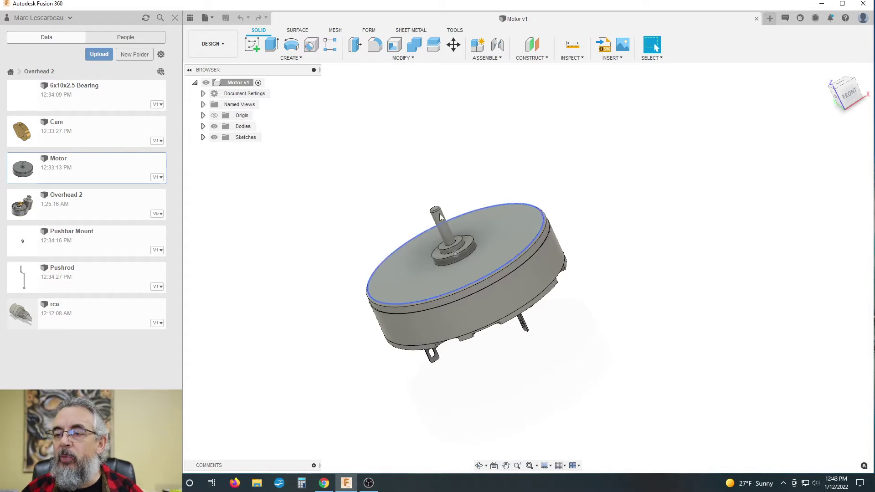
scroll(439, 143, "down", 1)
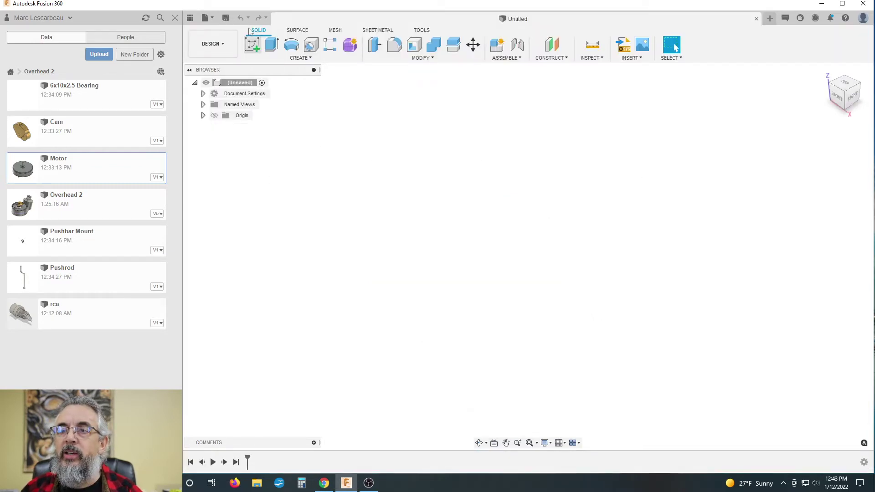
Step: Save the empty design as Overhead 3 in the Overhead 2 project
left_click(225, 17)
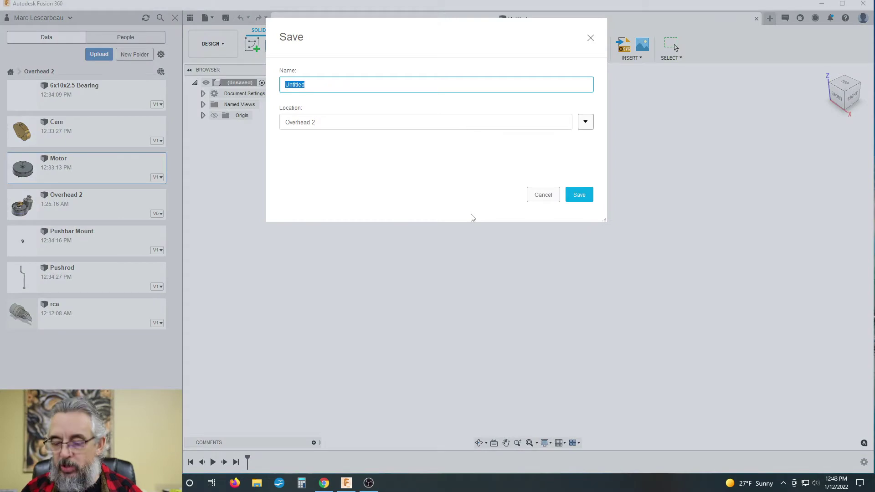
type("Overhead 3")
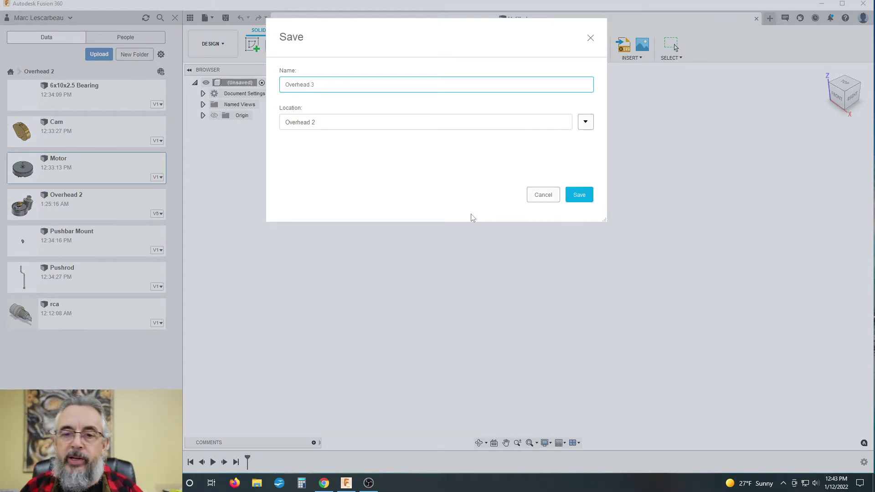
key("Return")
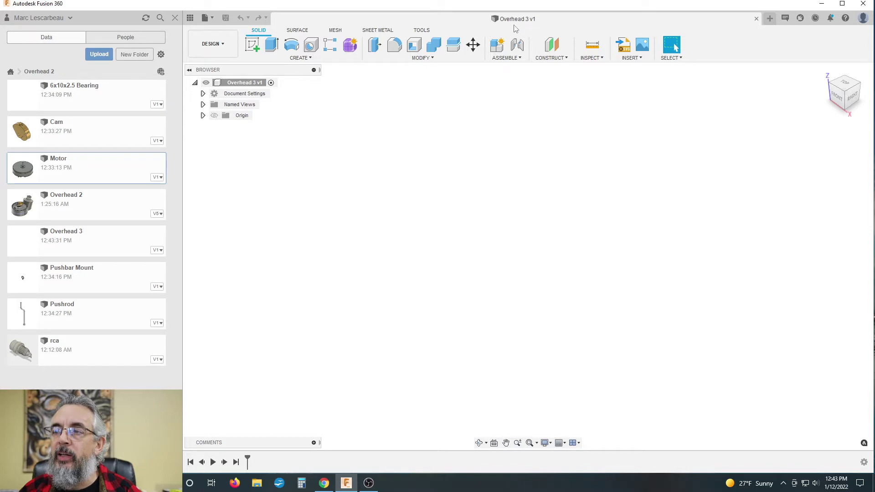
Step: Insert the Motor into Overhead 3 and rotate it 90° about the X axis
right_click(96, 166)
left_click(138, 180)
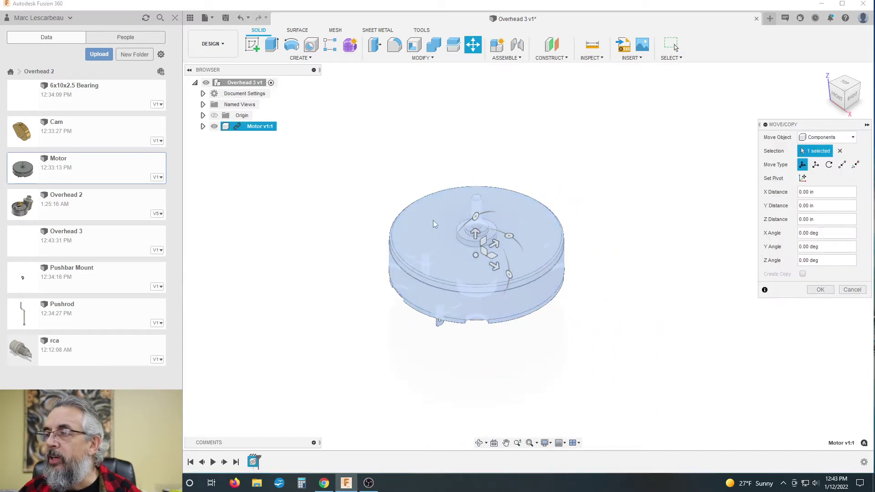
left_click(853, 97)
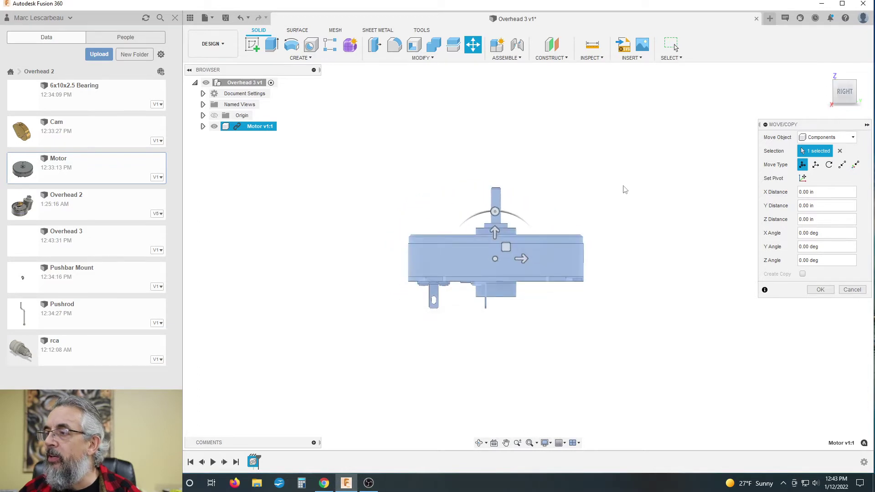
left_click_drag(495, 211, 424, 263)
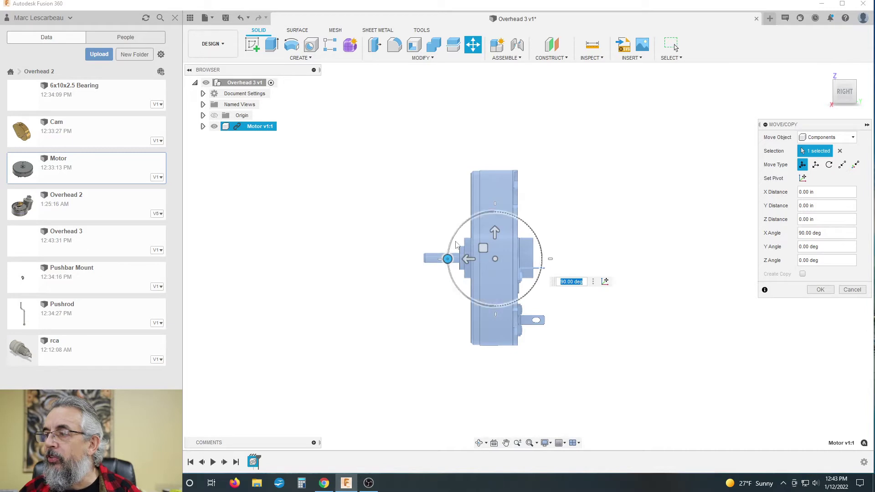
left_click(833, 99)
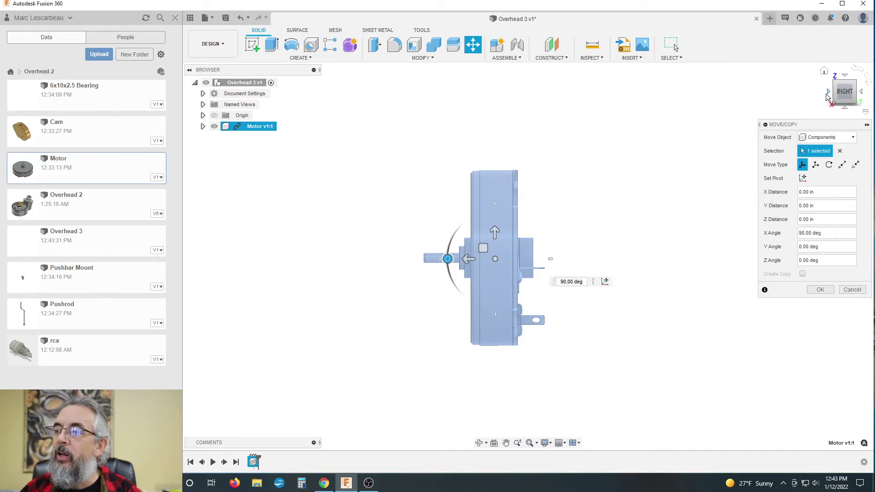
Step: Switch the Move type to Point to Point
scroll(502, 261, "up", 6)
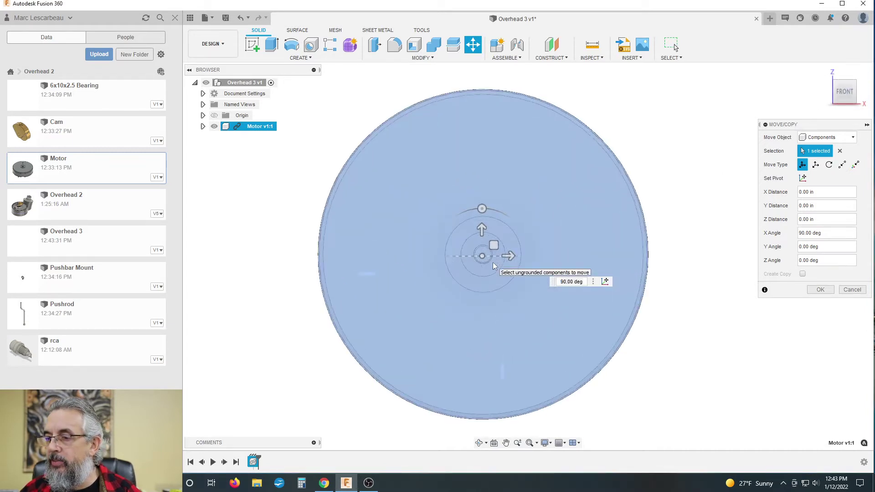
scroll(455, 265, "up", 4)
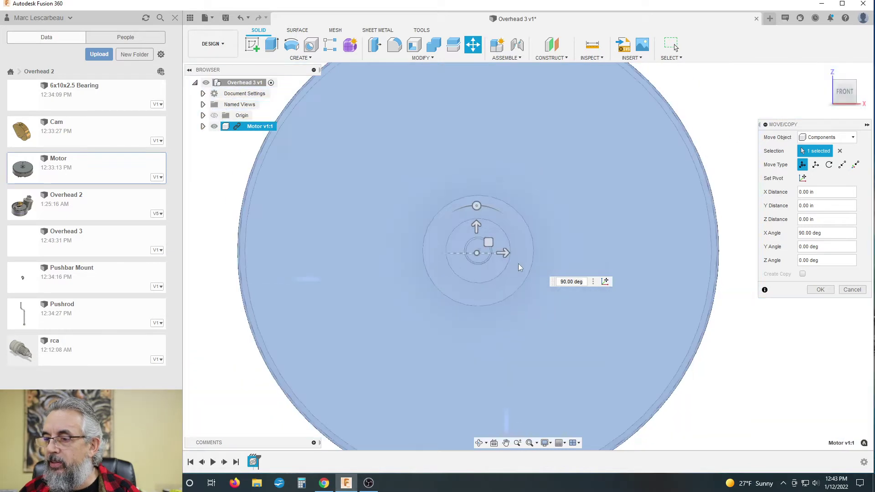
scroll(470, 266, "down", 4)
scroll(480, 265, "up", 3)
scroll(481, 266, "up", 1)
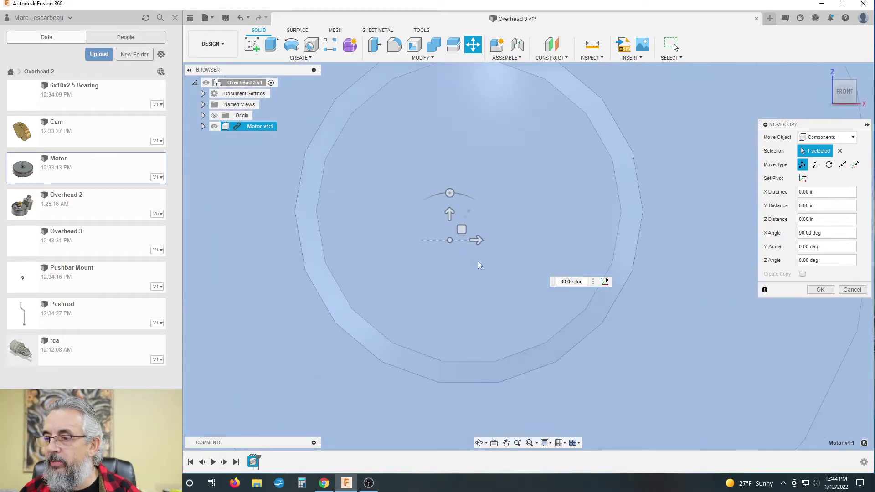
scroll(480, 265, "down", 2)
scroll(476, 262, "down", 3)
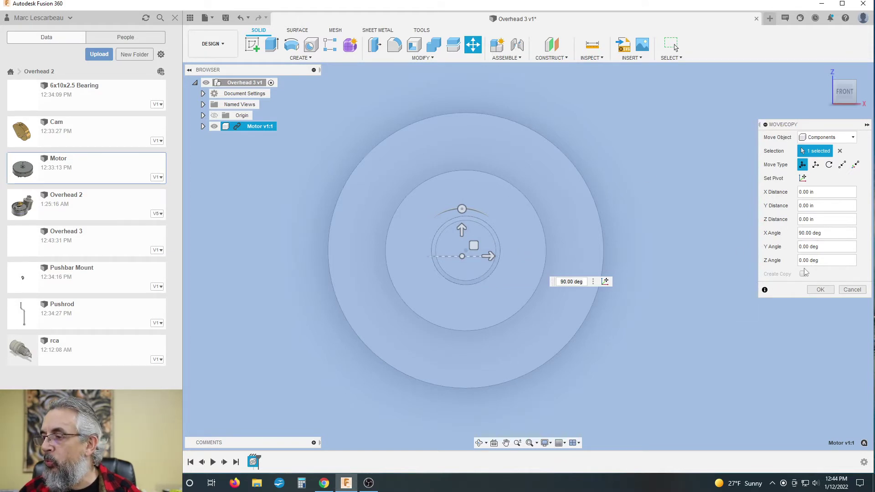
left_click(842, 166)
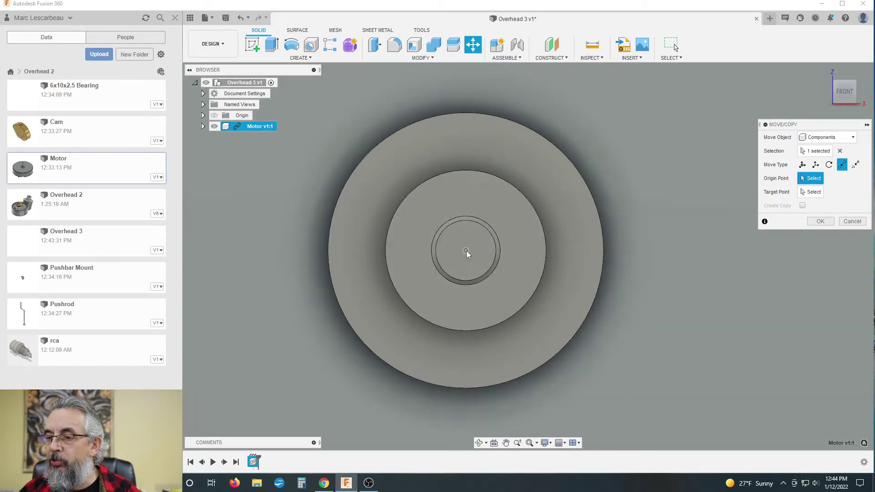
Step: Move the motor from its shaft centre onto the design origin, hiding it to reach the origin
left_click(466, 250)
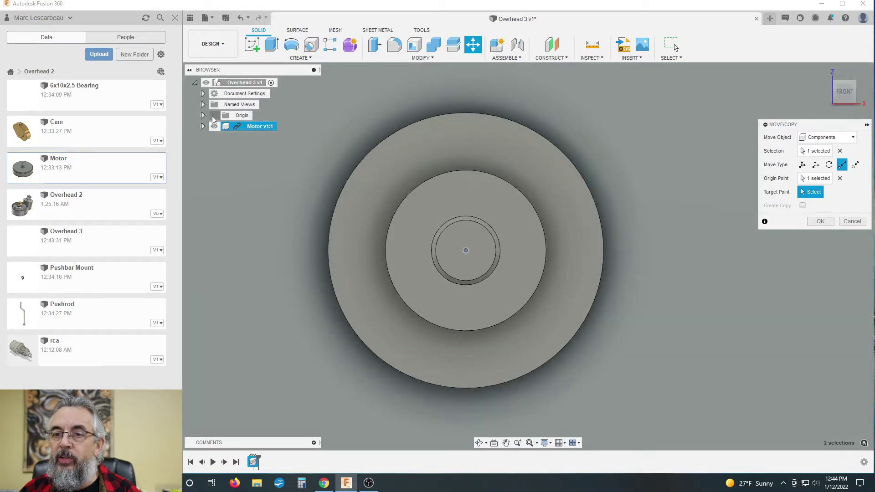
left_click(214, 116)
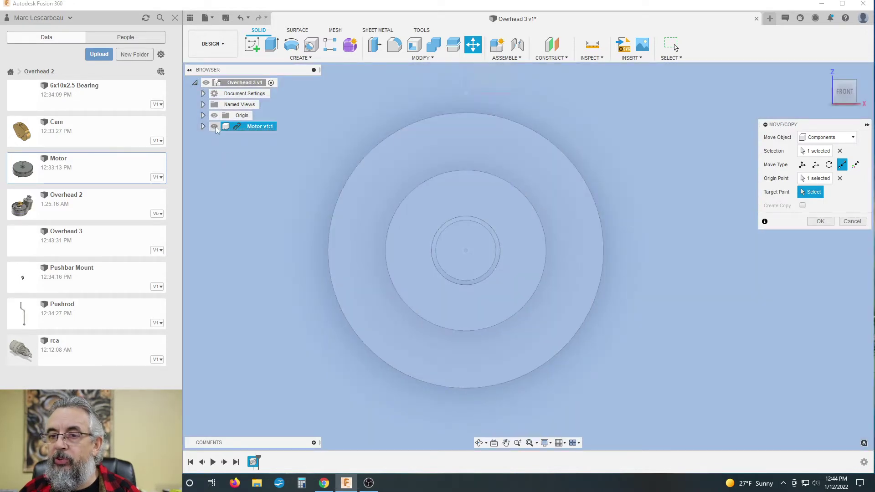
left_click(214, 127)
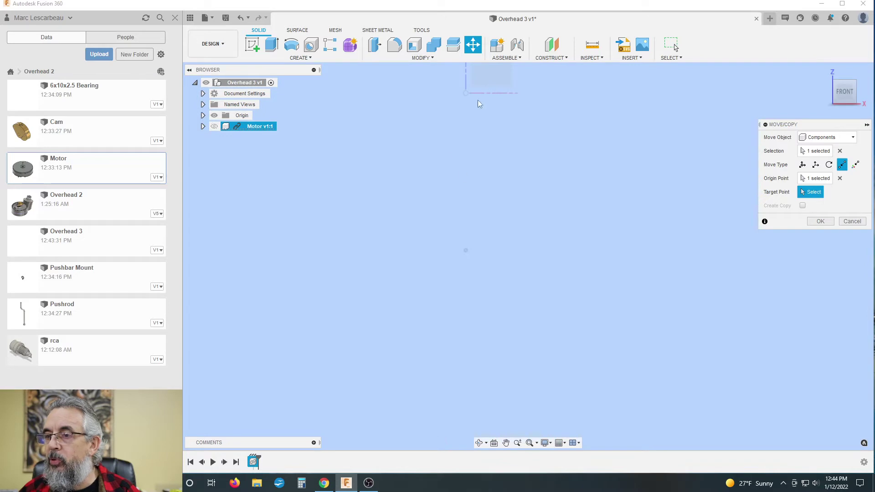
left_click(466, 93)
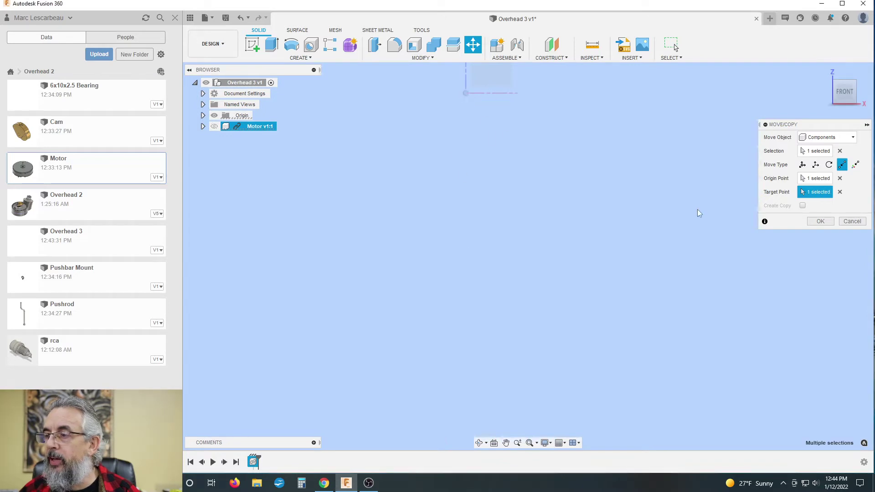
left_click(820, 221)
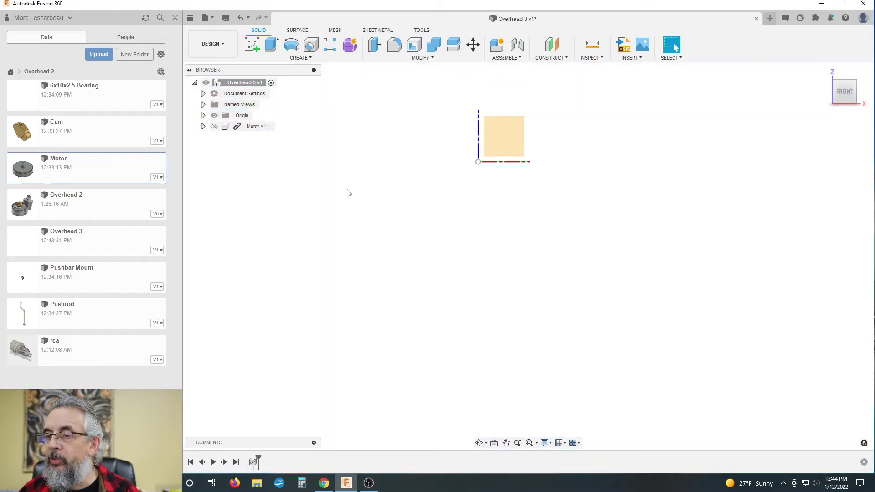
Step: Make the Motor visible again and orbit around its shaft, sides and back
left_click(214, 126)
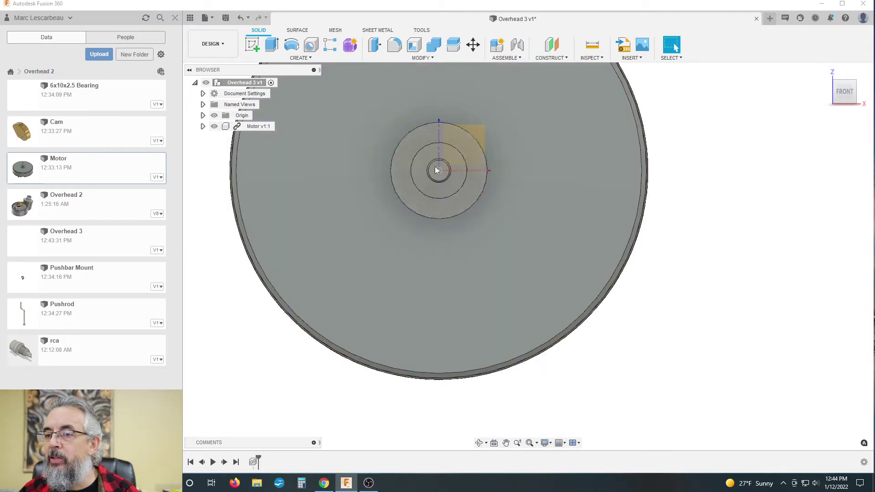
scroll(436, 172, "up", 6)
scroll(420, 201, "down", 8)
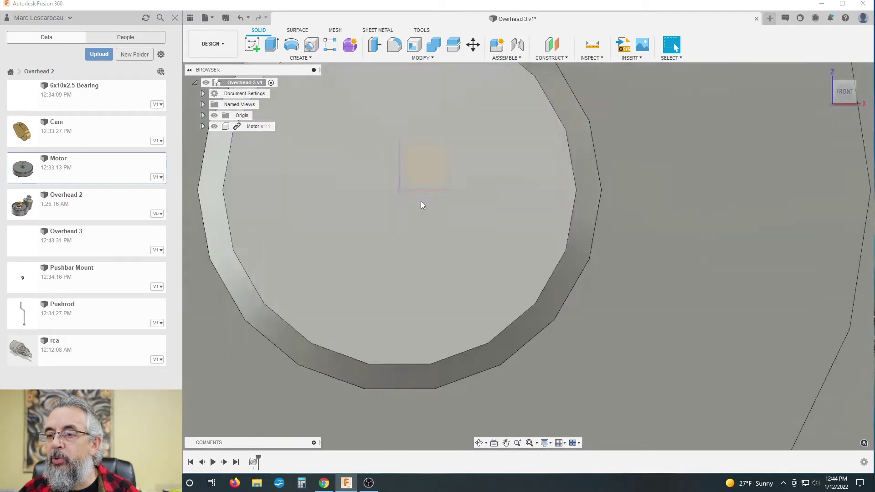
middle_click_drag(462, 210, 797, 137, "shift")
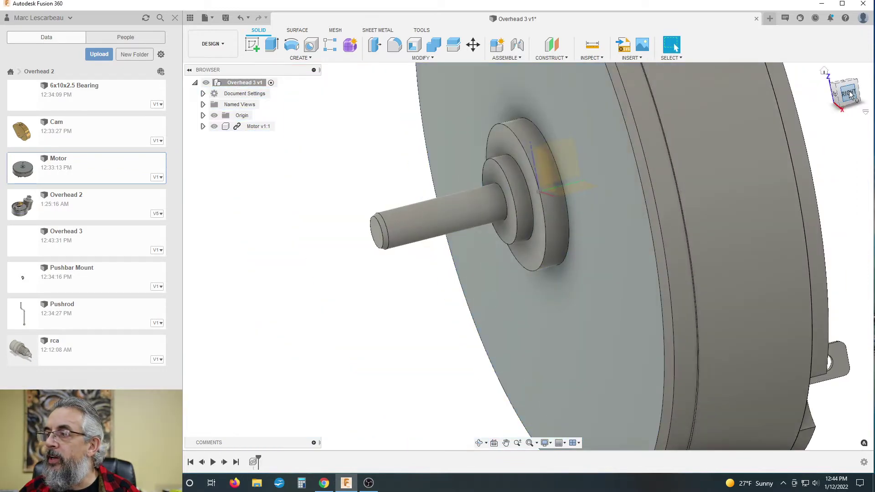
left_click(846, 95)
scroll(259, 242, "down", 1)
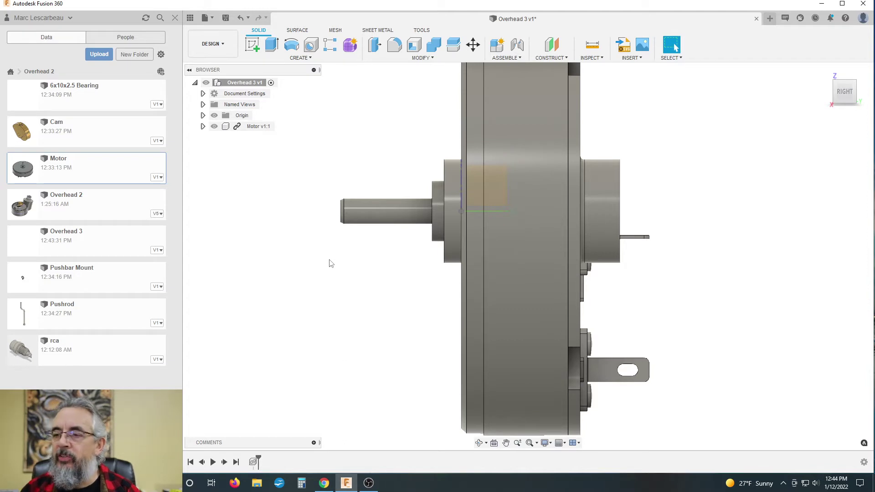
middle_click_drag(377, 287, 385, 289, "shift")
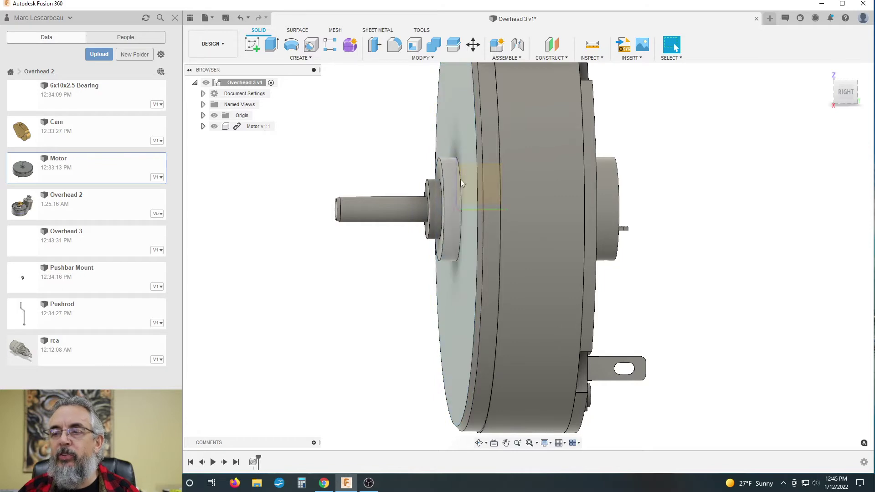
middle_click_drag(404, 153, 444, 150, "shift")
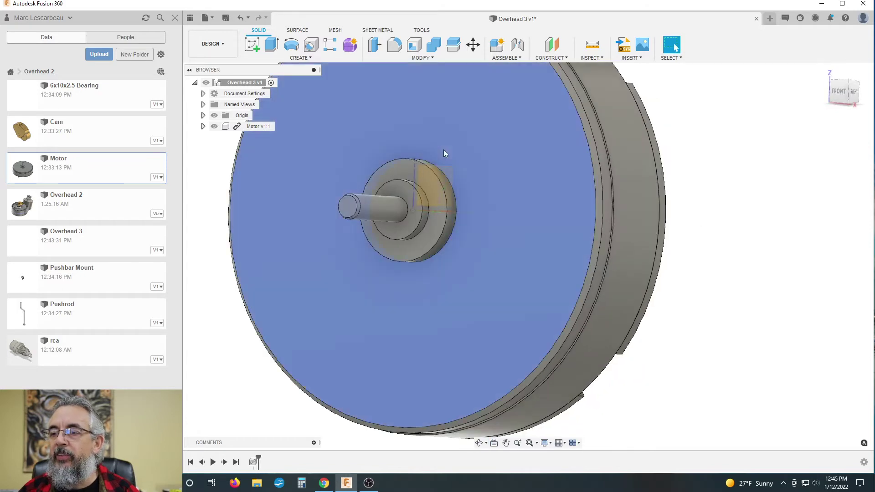
scroll(501, 156, "down", 5)
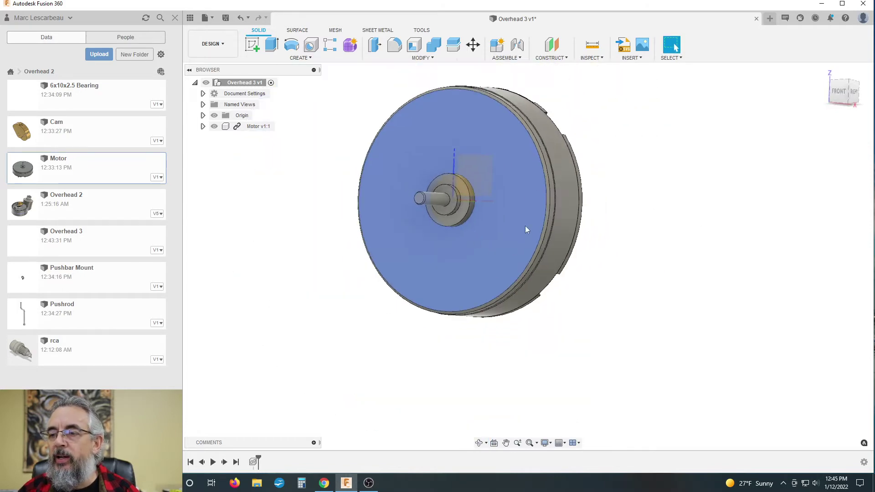
scroll(544, 211, "up", 2)
middle_click_drag(628, 182, 485, 221, "shift")
Step: Select and clear the motor's front face while checking its back terminals and position
left_click(457, 236)
left_click(368, 268)
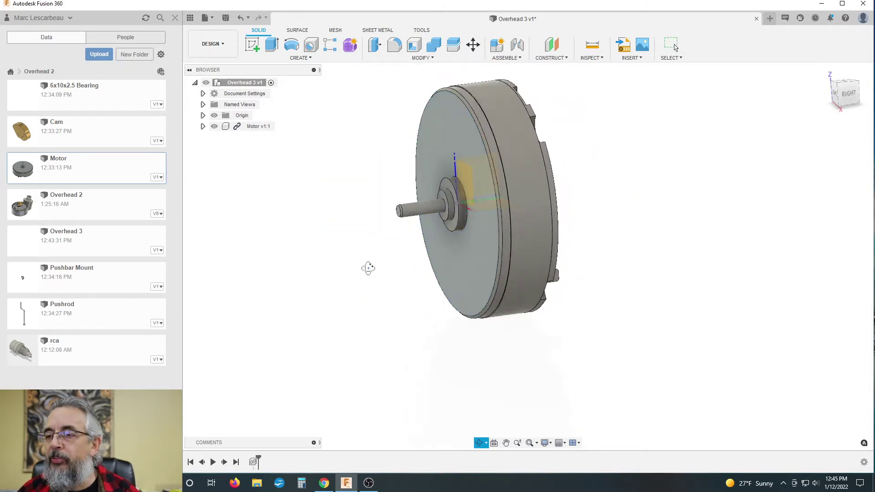
middle_click_drag(367, 267, 339, 274, "shift")
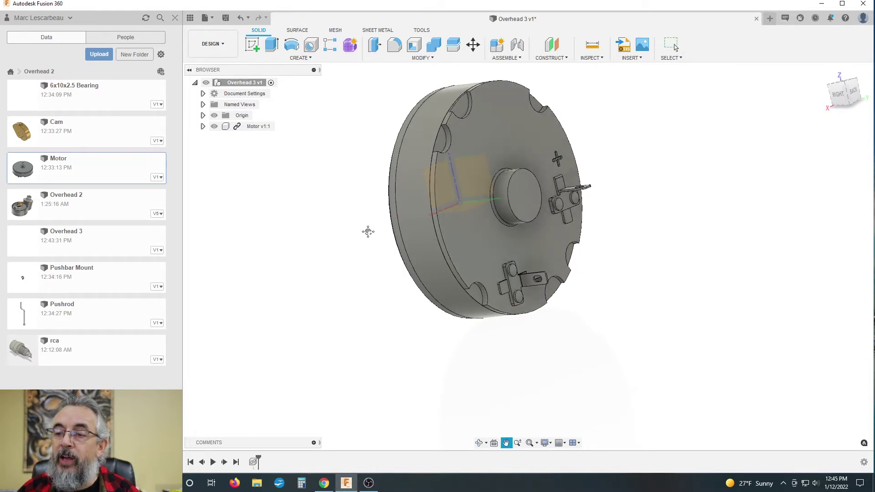
middle_click_drag(367, 232, 415, 233, "shift")
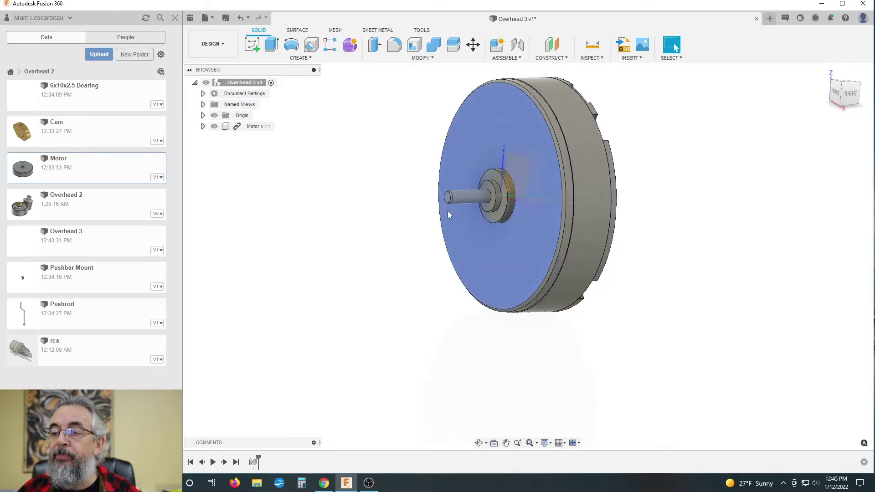
scroll(492, 199, "up", 4)
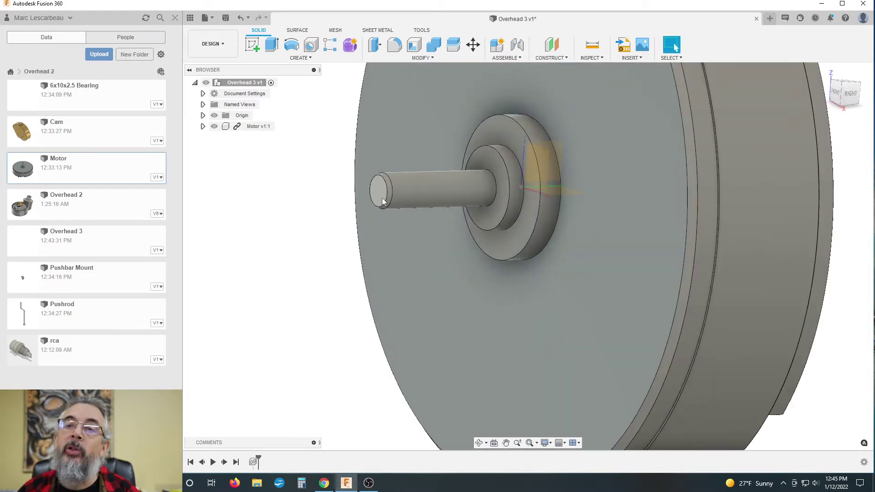
left_click(456, 214)
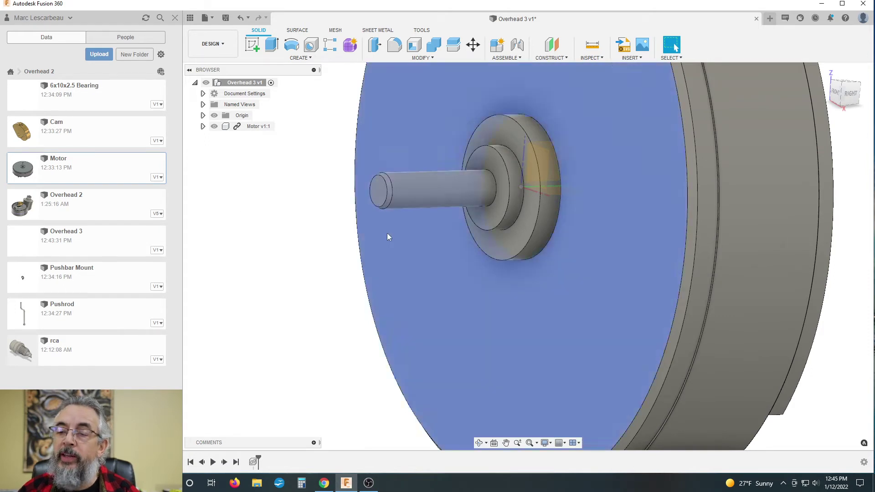
scroll(387, 237, "down", 5)
key("Escape")
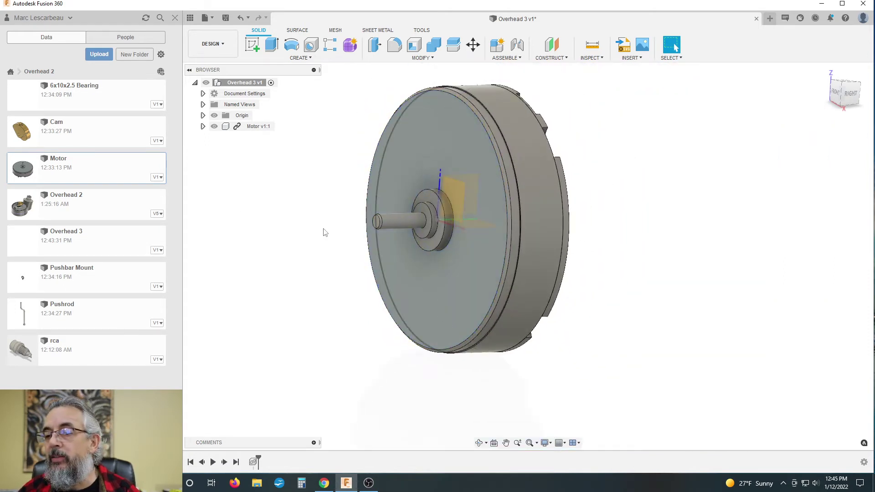
scroll(592, 226, "down", 1)
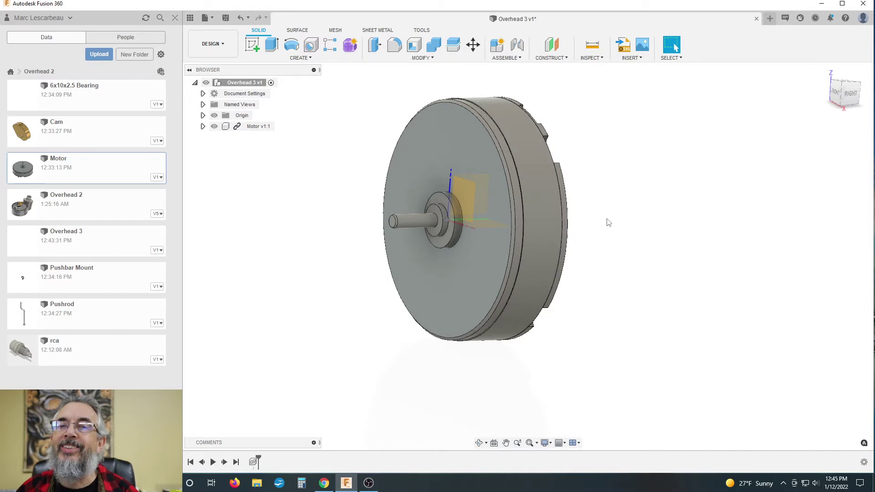
scroll(619, 206, "down", 1)
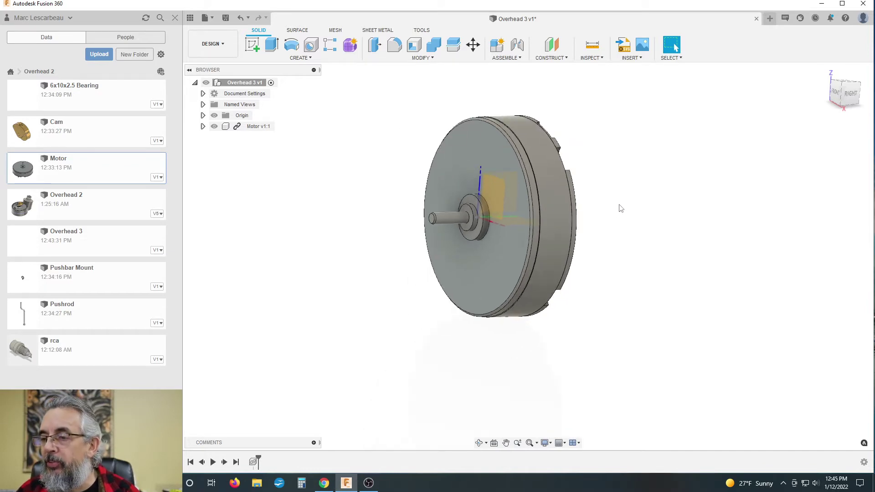
left_click(464, 238)
scroll(502, 200, "up", 2)
left_click(608, 214)
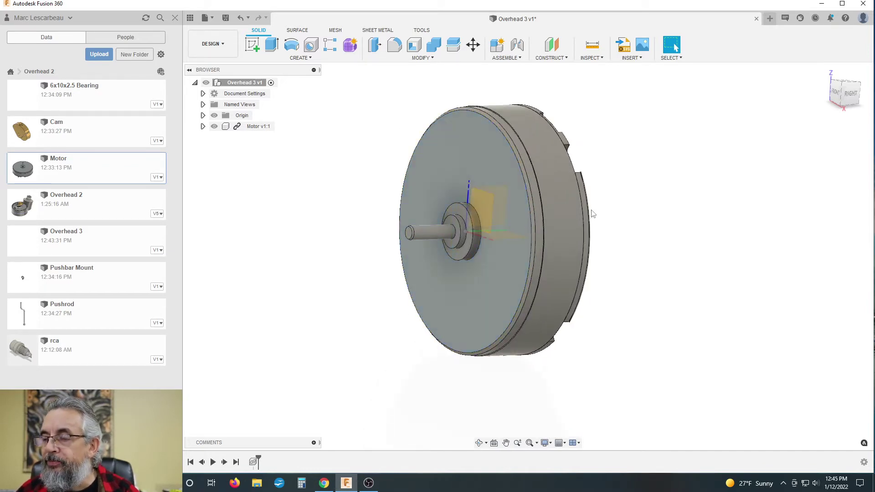
Step: Orbit the motor so its face turns toward the viewer
mouse_move(611, 214)
middle_mouse_down("shift")
mouse_move(615, 200)
mouse_move(627, 208)
mouse_move(616, 211)
middle_mouse_up("shift")
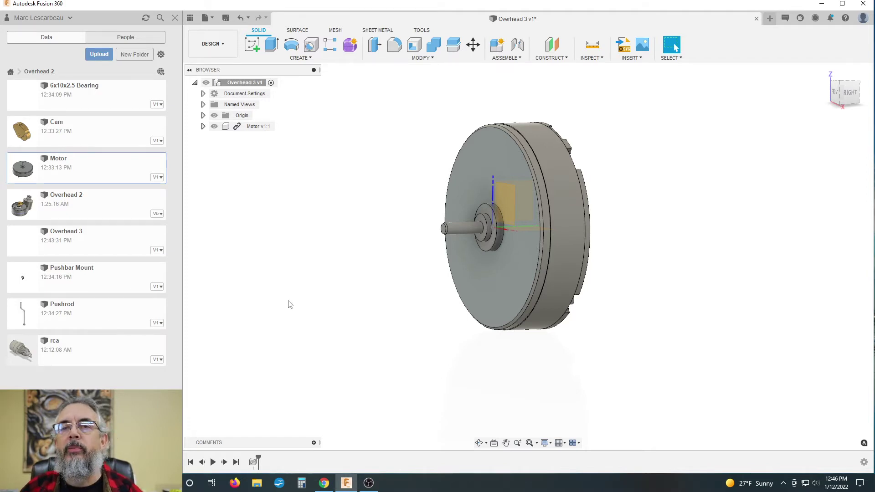
scroll(288, 304, "down", 2)
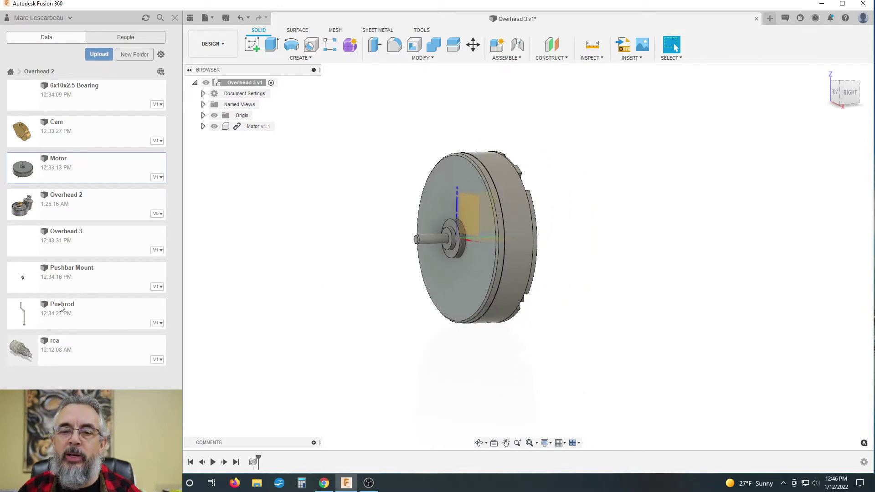
scroll(335, 267, "down", 1)
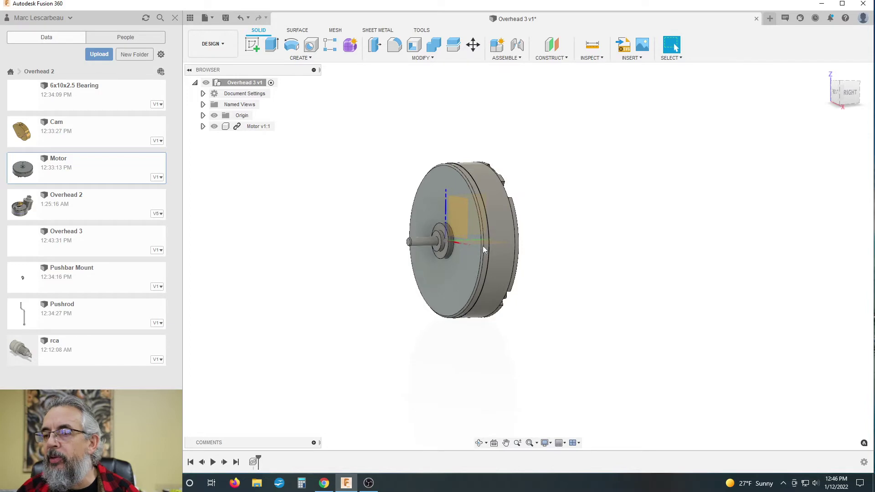
scroll(486, 244, "down", 1)
scroll(486, 244, "up", 2)
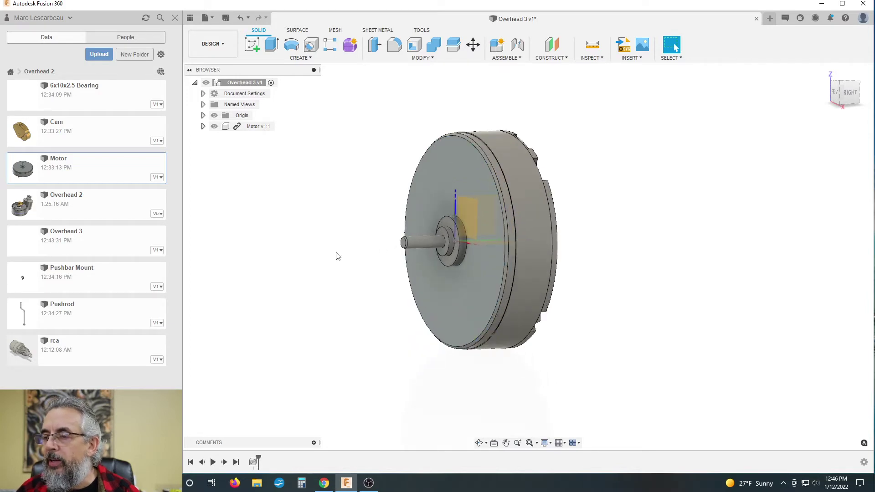
middle_click_drag(586, 211, 469, 266, "shift")
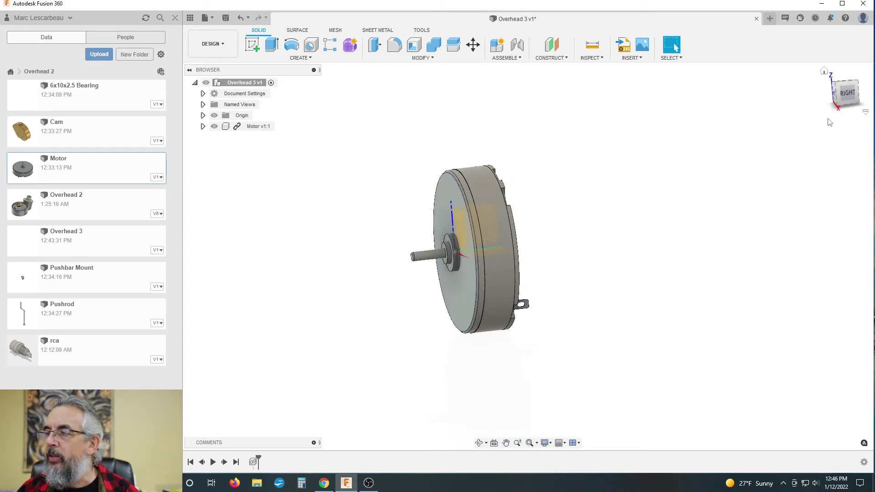
Step: View the motor squarely from the right side, then select the Overhead 2 design in the project files
left_click(848, 96)
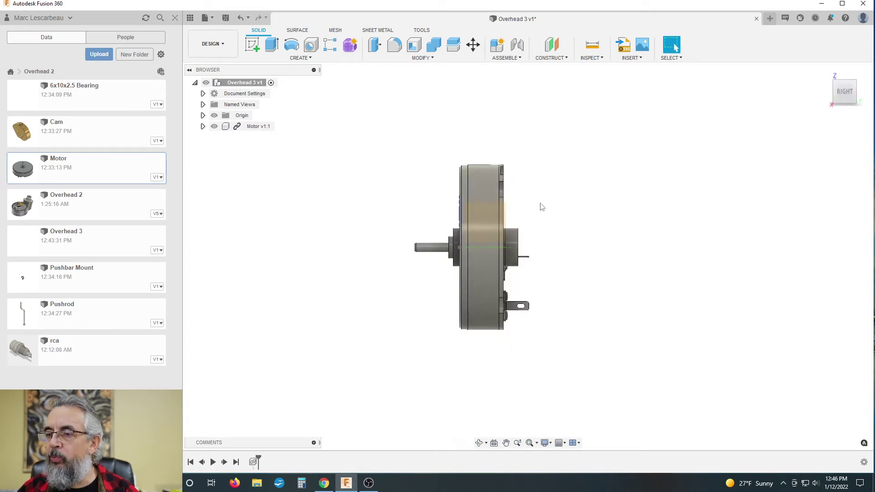
scroll(560, 176, "up", 1)
scroll(561, 177, "up", 1)
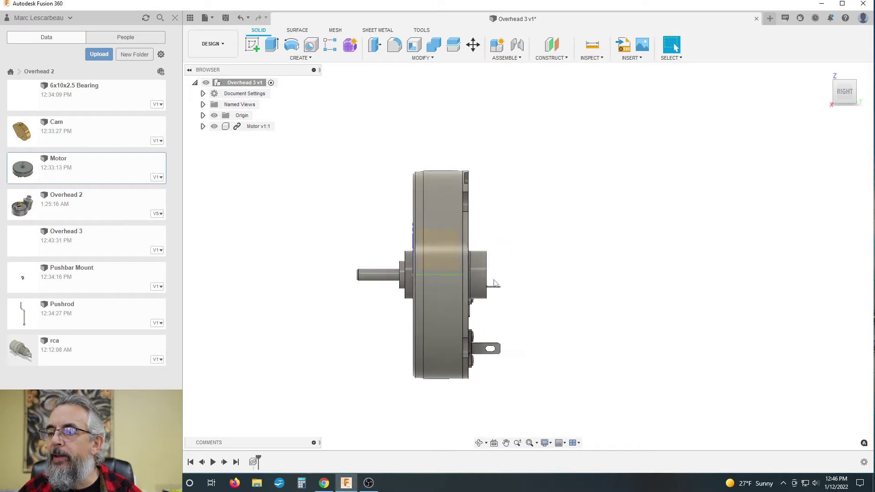
scroll(321, 214, "down", 1)
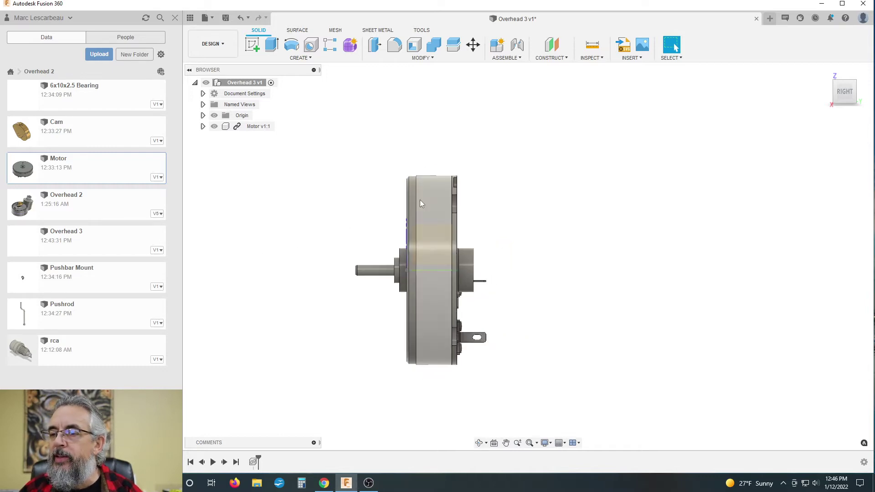
scroll(349, 199, "down", 1)
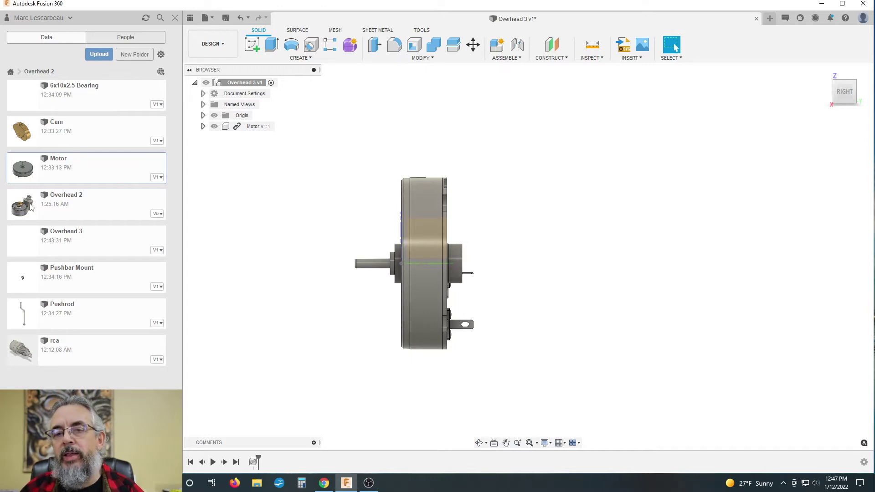
left_click(56, 208)
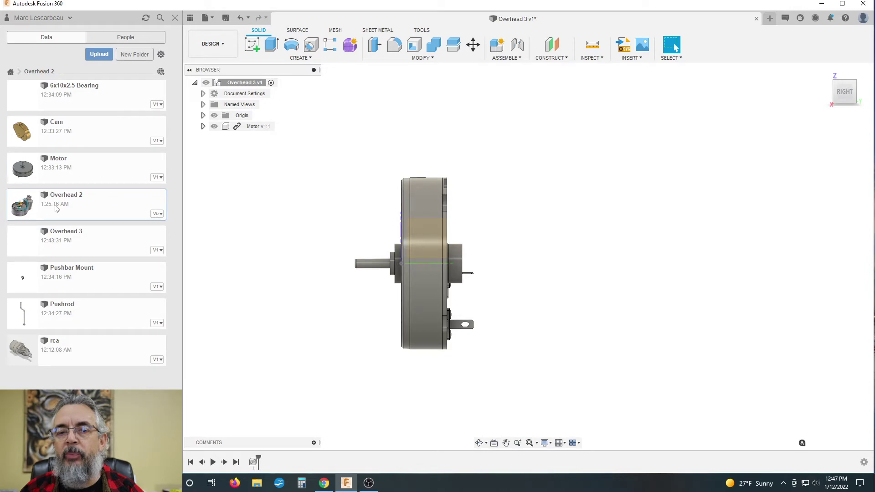
double_click(57, 208)
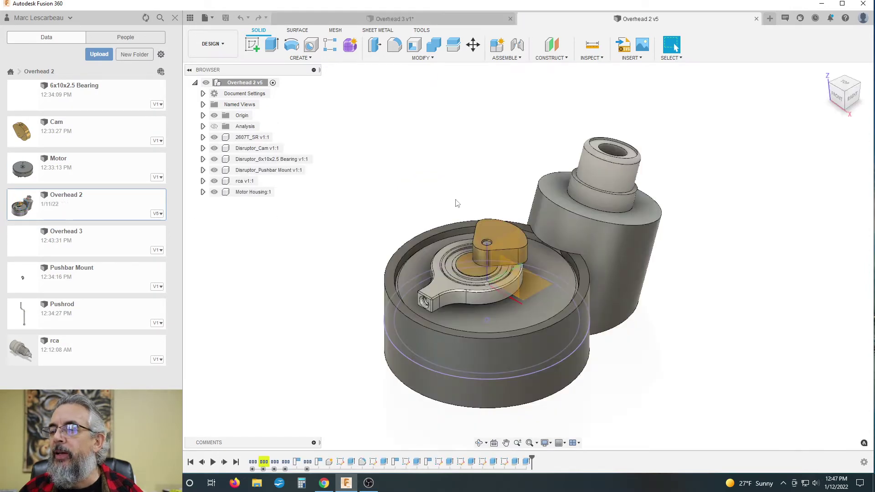
middle_click_drag(441, 201, 458, 132, "shift")
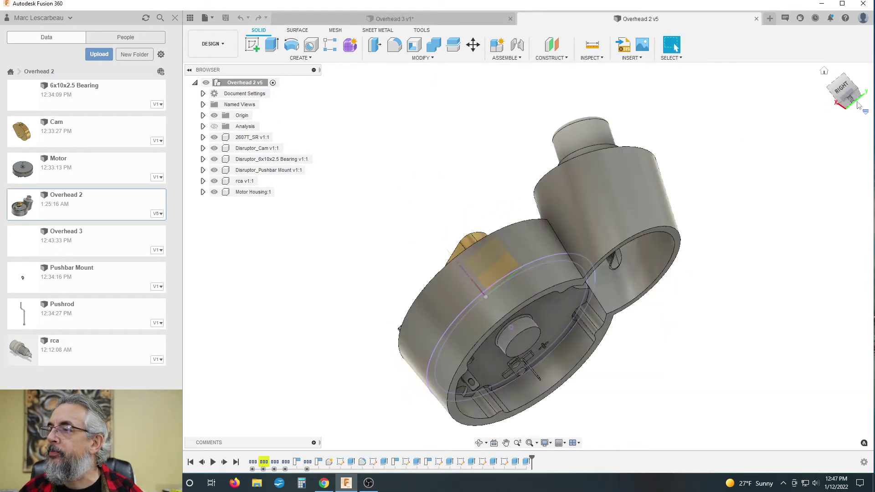
left_click(840, 90)
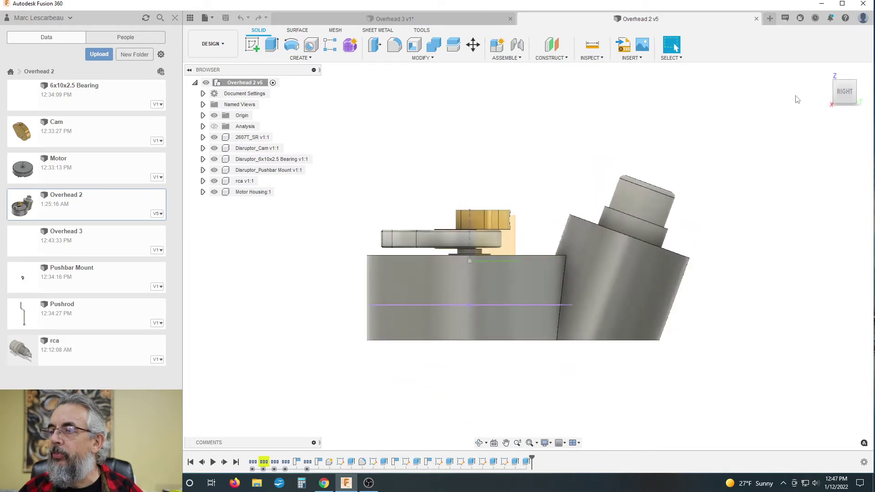
left_click(858, 70)
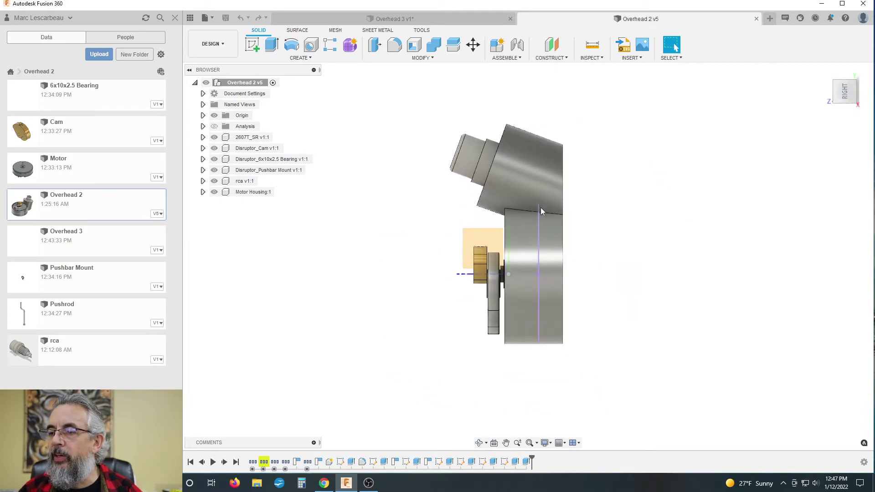
scroll(390, 209, "down", 2)
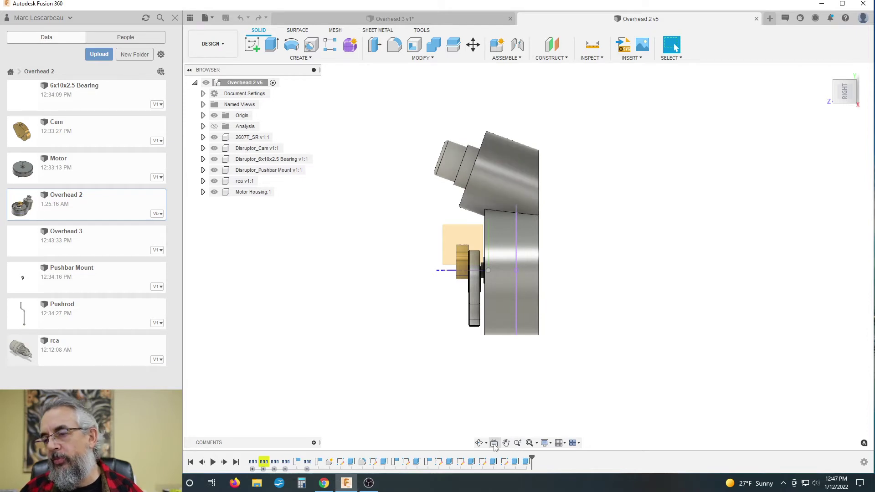
scroll(414, 166, "down", 2)
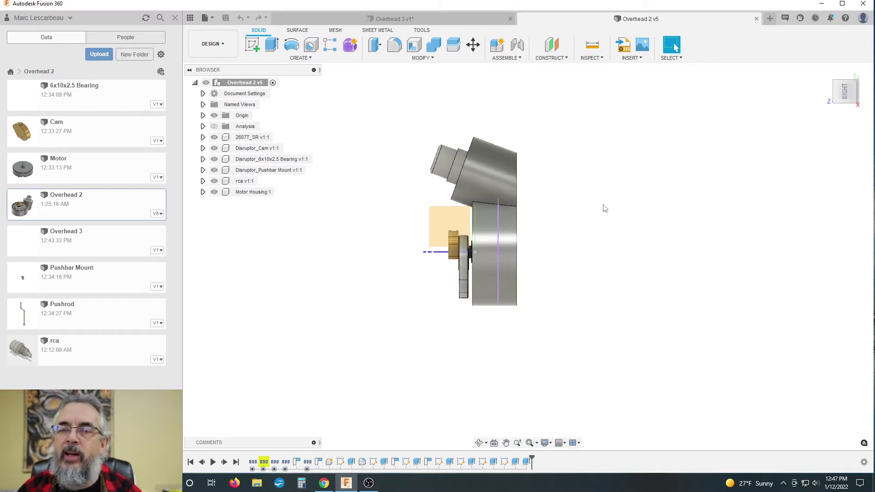
scroll(580, 238, "down", 3)
scroll(535, 207, "up", 3)
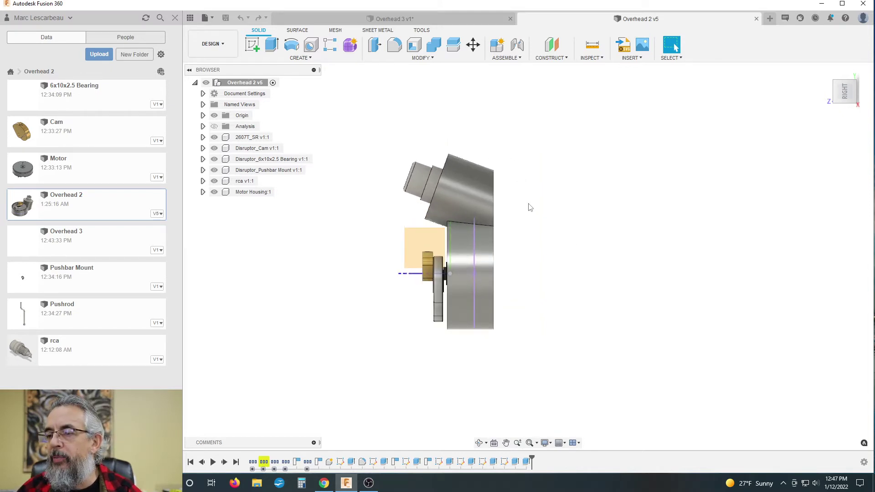
scroll(538, 203, "down", 1)
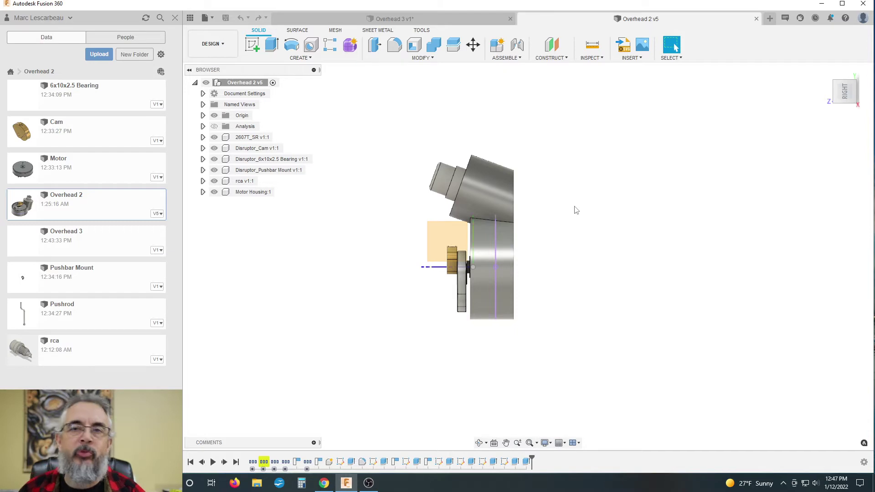
scroll(383, 241, "down", 2)
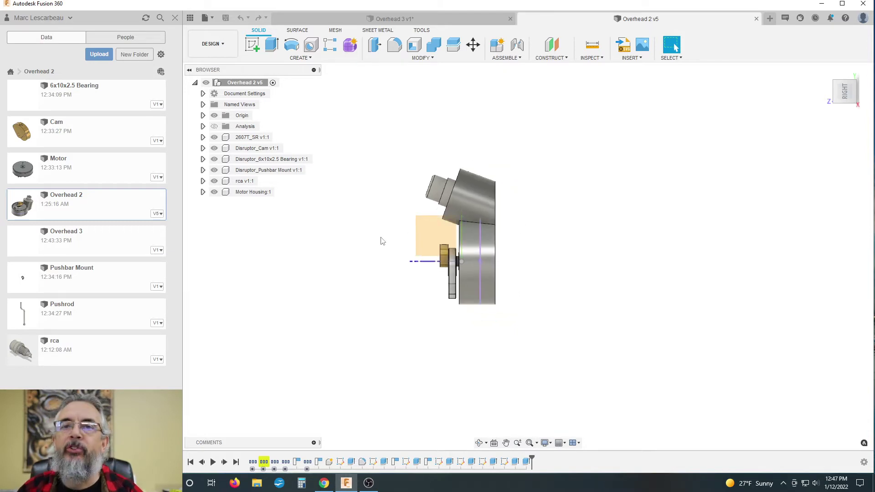
scroll(431, 232, "up", 1)
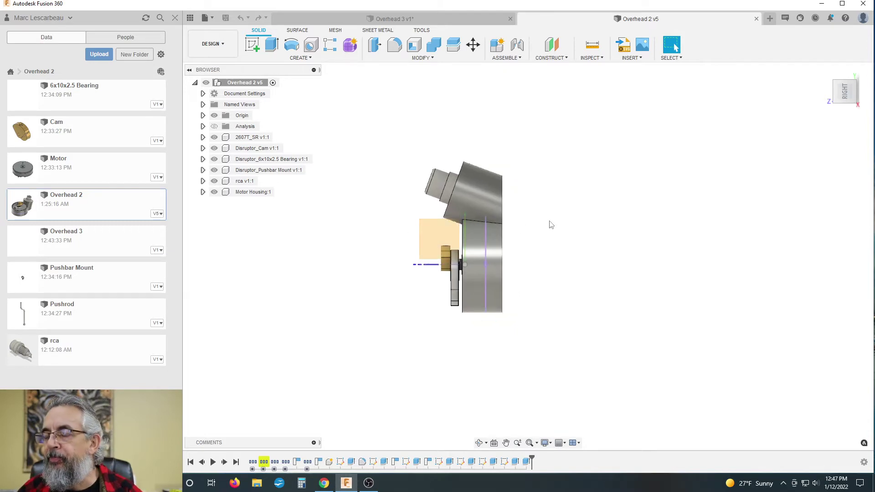
middle_click_drag(550, 225, 465, 236, "shift")
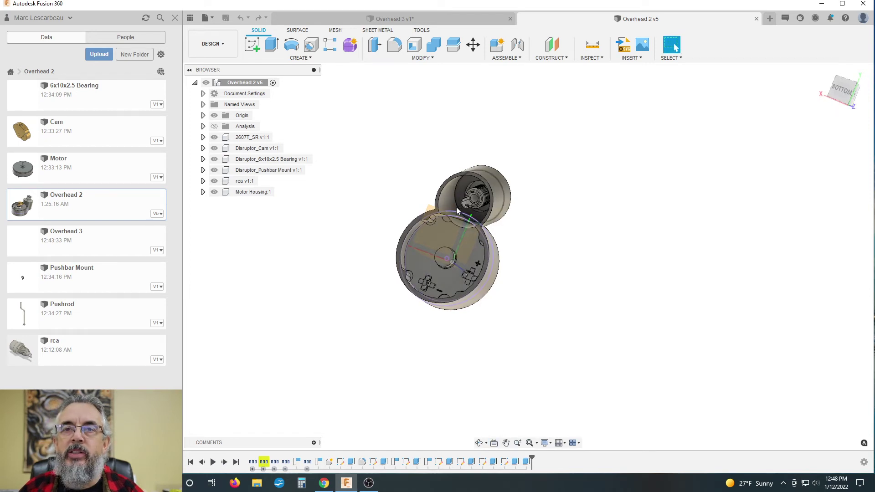
middle_click_drag(542, 189, 674, 47, "shift")
left_click(675, 47)
middle_click_drag(519, 137, 476, 190, "shift")
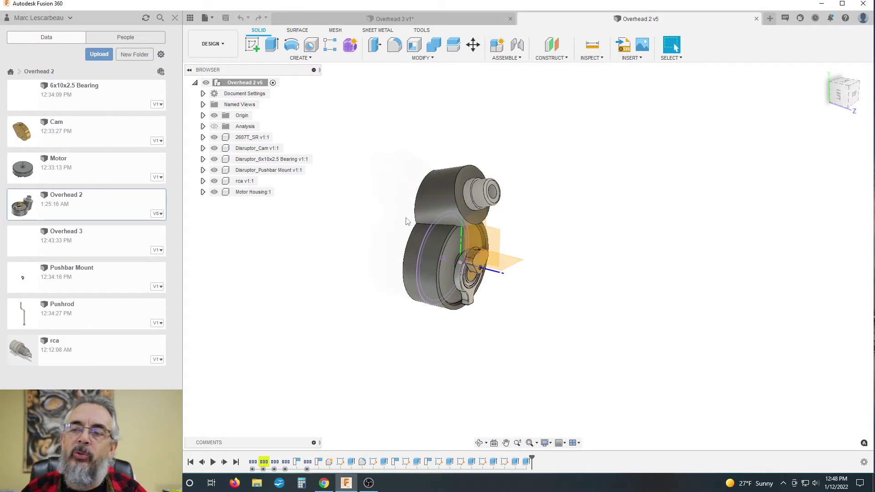
middle_click_drag(376, 213, 476, 195, "shift")
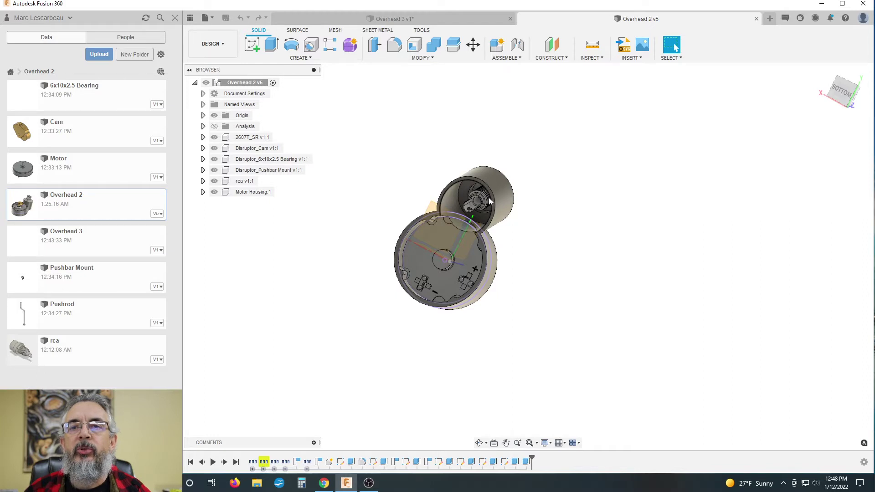
scroll(491, 202, "down", 1)
scroll(397, 211, "down", 1)
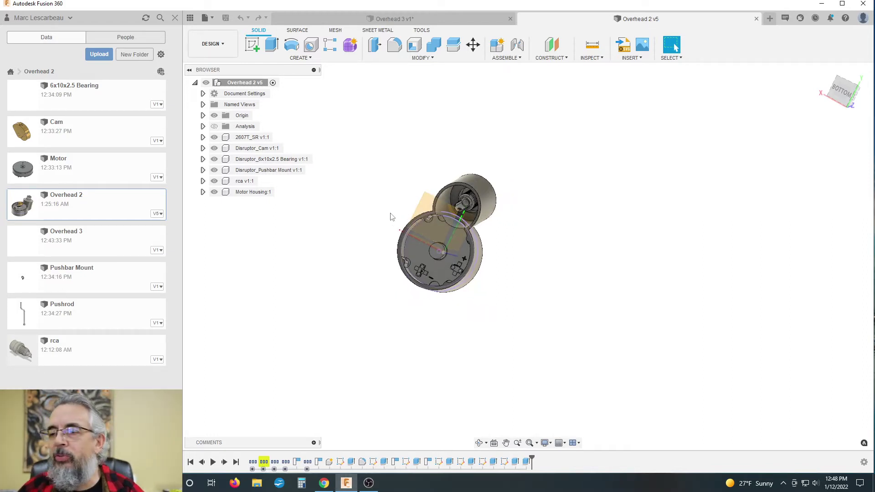
scroll(443, 206, "up", 2)
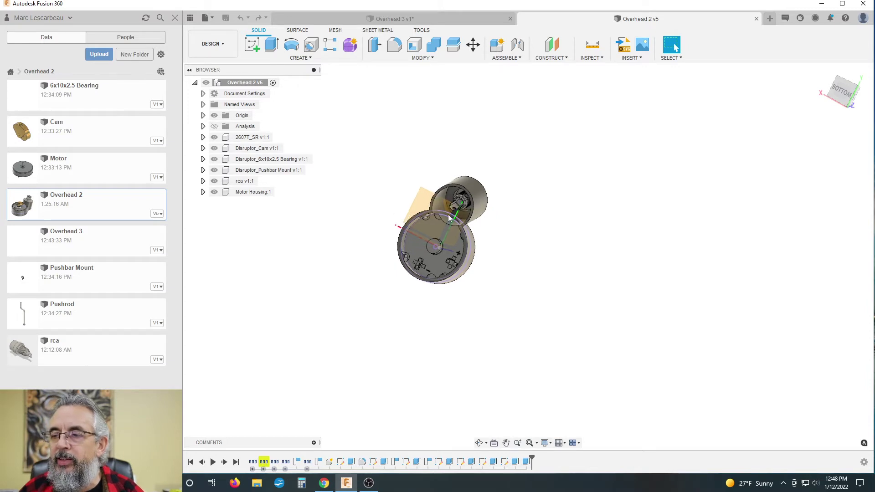
scroll(474, 210, "up", 2)
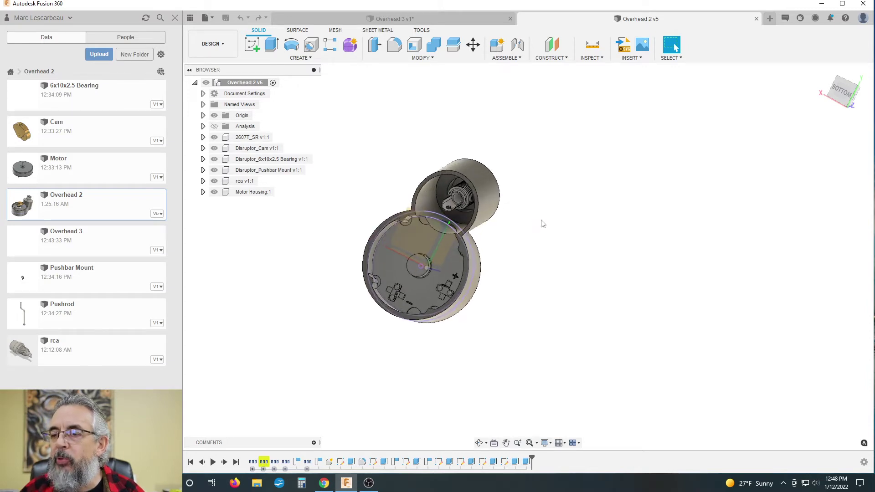
scroll(554, 218, "down", 1)
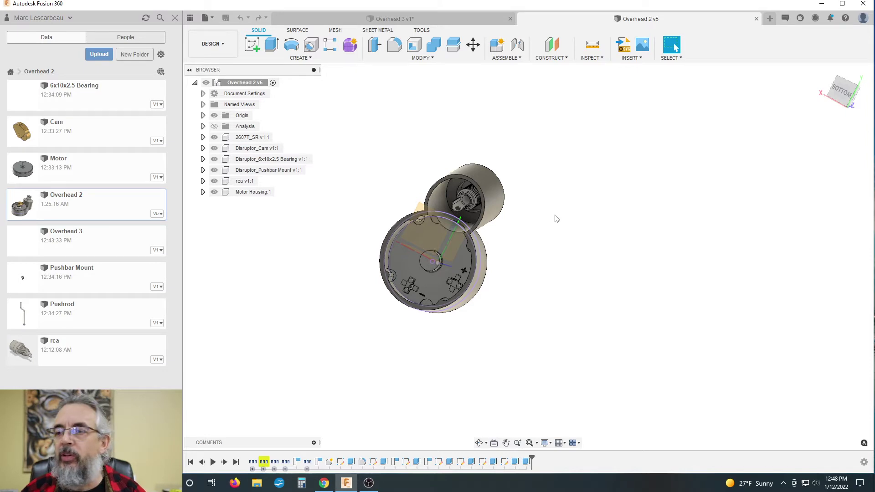
middle_click_drag(556, 218, 411, 228, "shift")
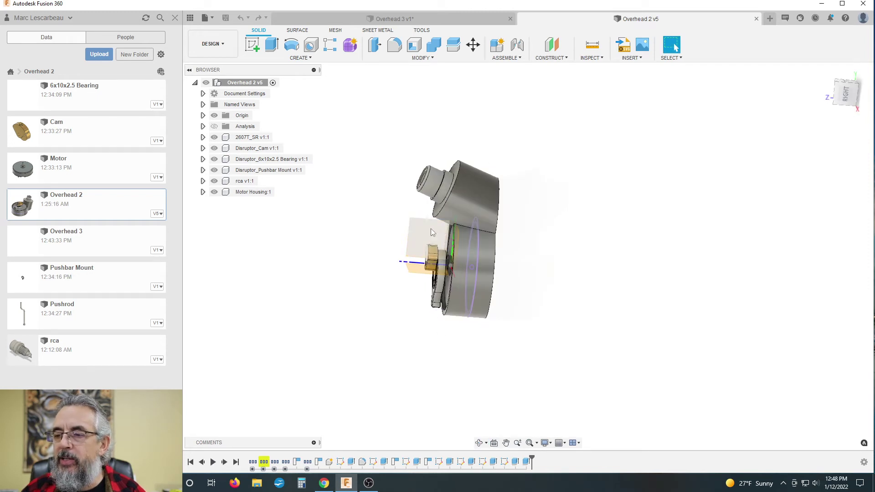
middle_click_drag(576, 266, 442, 221, "shift")
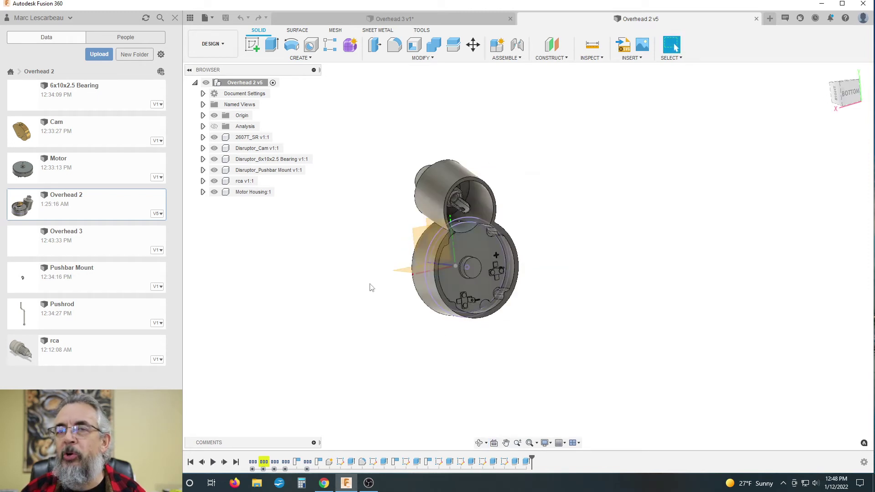
scroll(354, 297, "down", 2)
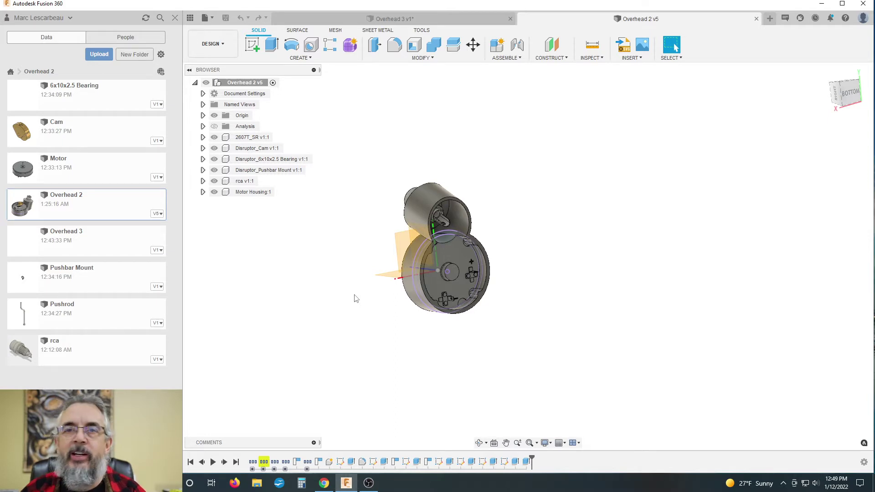
middle_click_drag(358, 297, 436, 263, "shift")
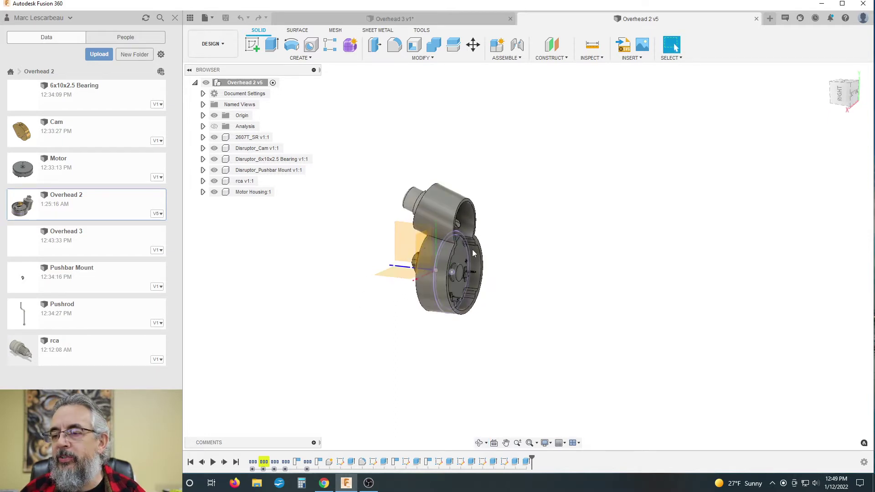
middle_click_drag(369, 227, 365, 224, "shift")
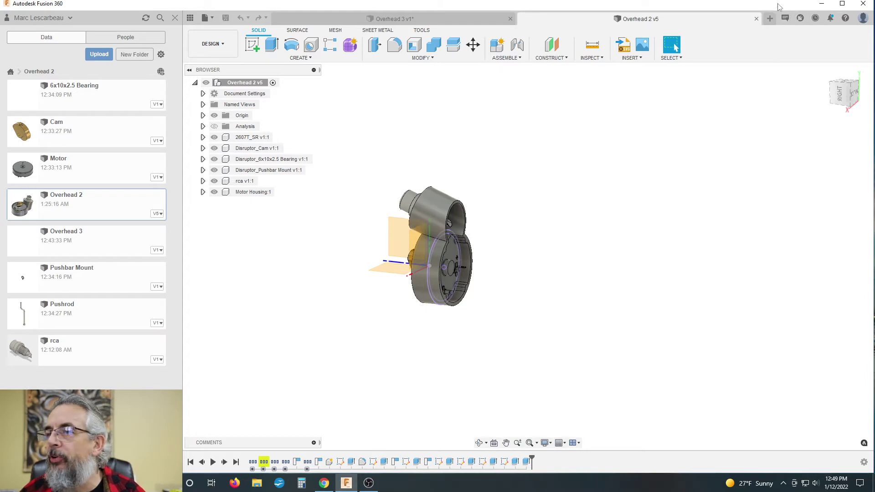
Step: Close the Overhead 2 v5 design and orbit the Overhead 3 motor to a three-quarter view
left_click(757, 18)
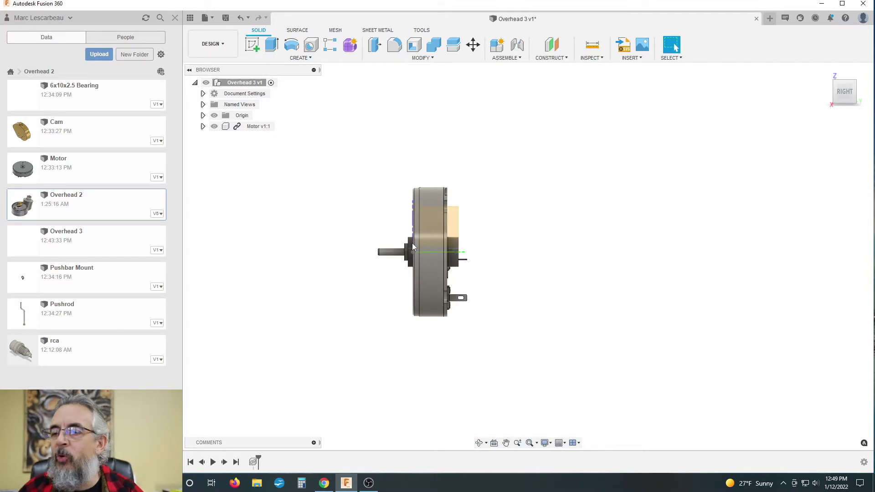
scroll(425, 222, "down", 1)
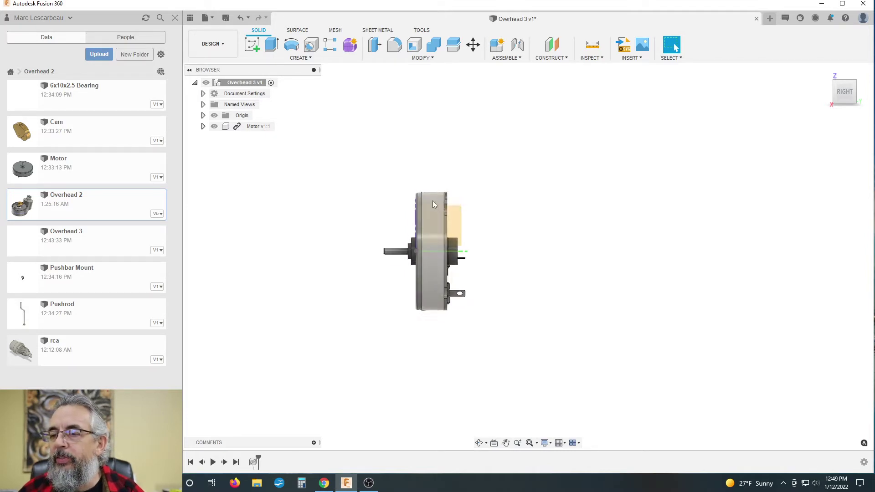
scroll(433, 204, "up", 2)
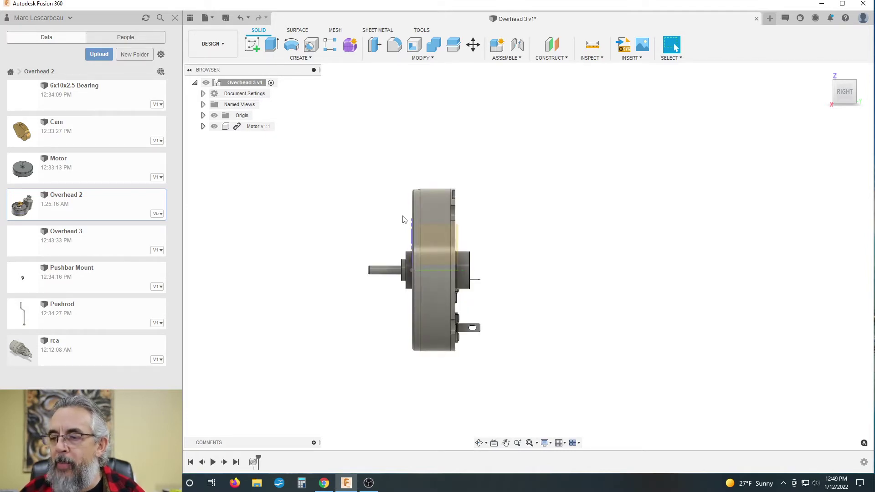
scroll(408, 207, "down", 1)
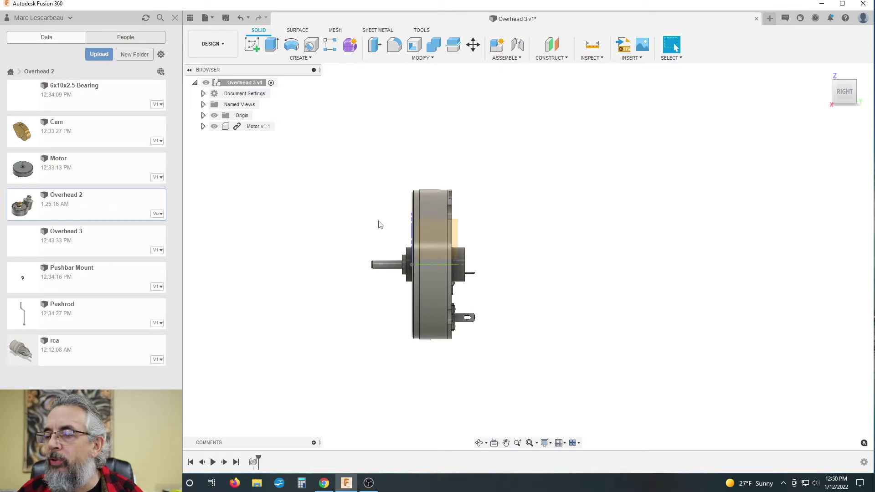
middle_click_drag(380, 224, 570, 201, "shift")
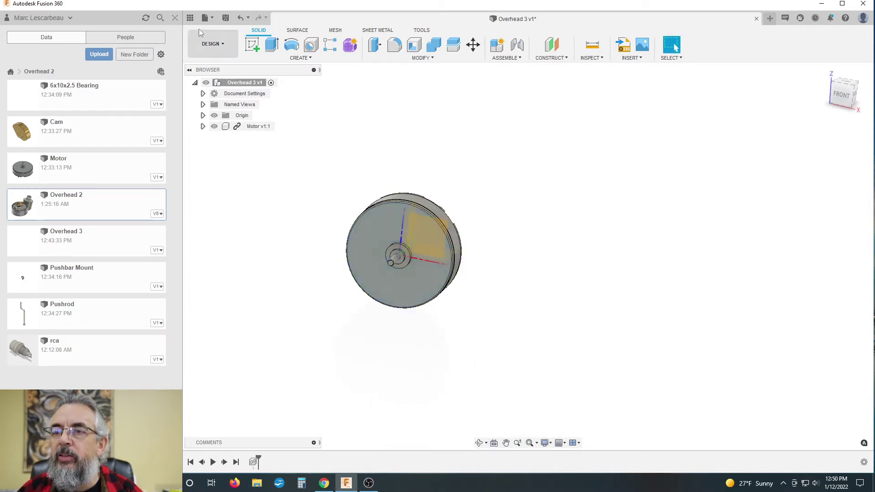
Step: Start a new sketch on the motor's flat front face
left_click(252, 44)
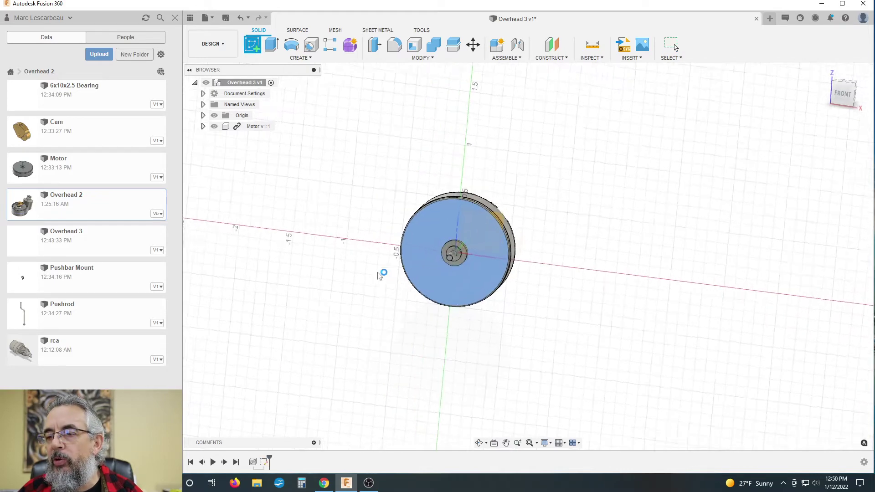
left_click(383, 274)
scroll(500, 238, "up", 3)
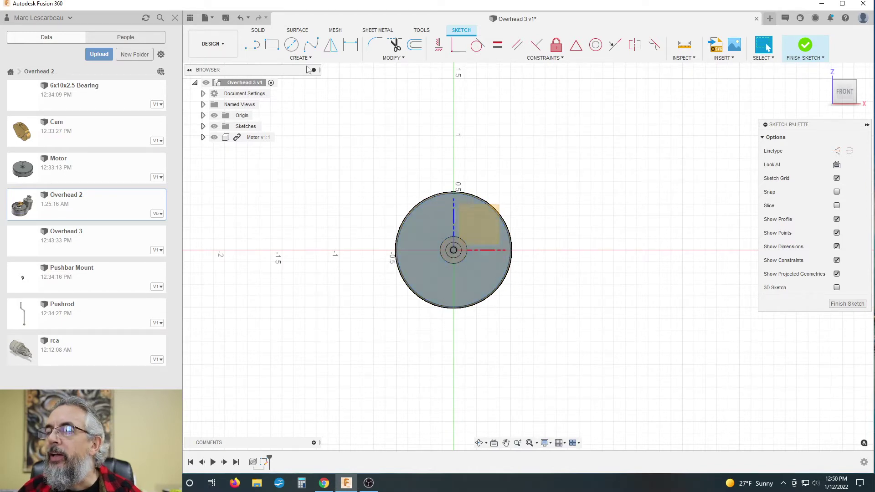
Step: Draw a 26.15 diameter circle centred on the origin over the motor face
scroll(454, 249, "up", 3)
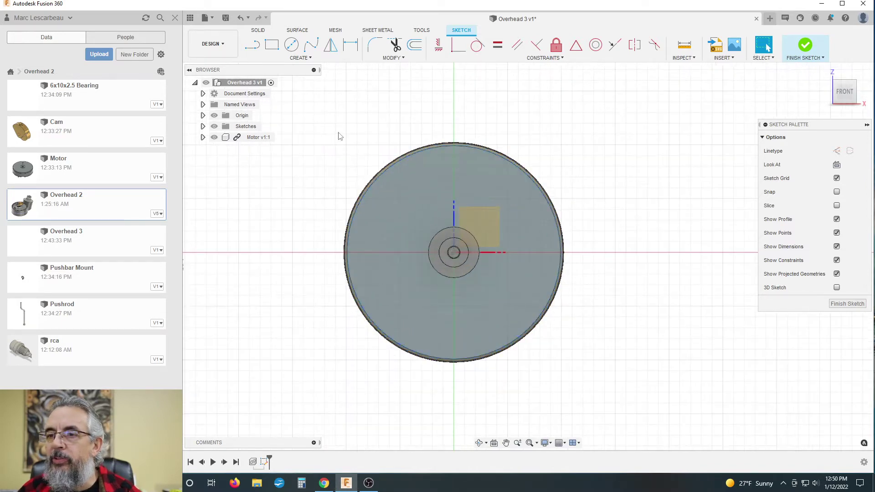
left_click(376, 271)
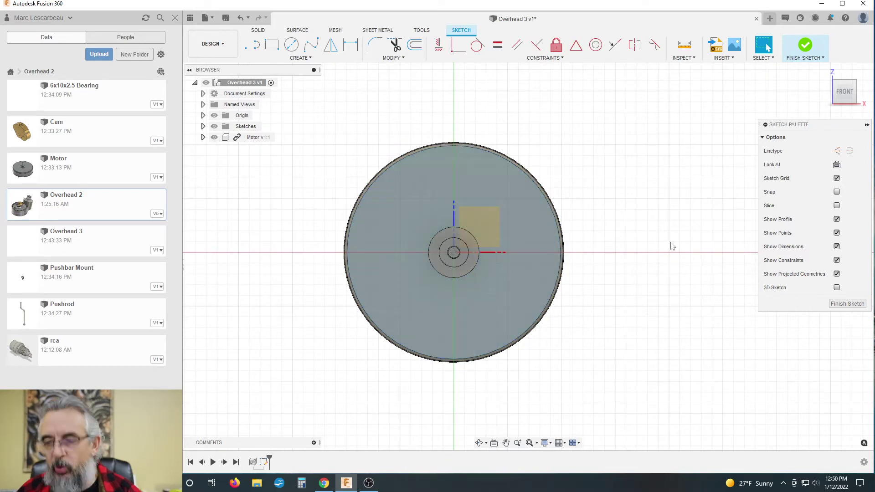
key("c")
left_click(454, 252)
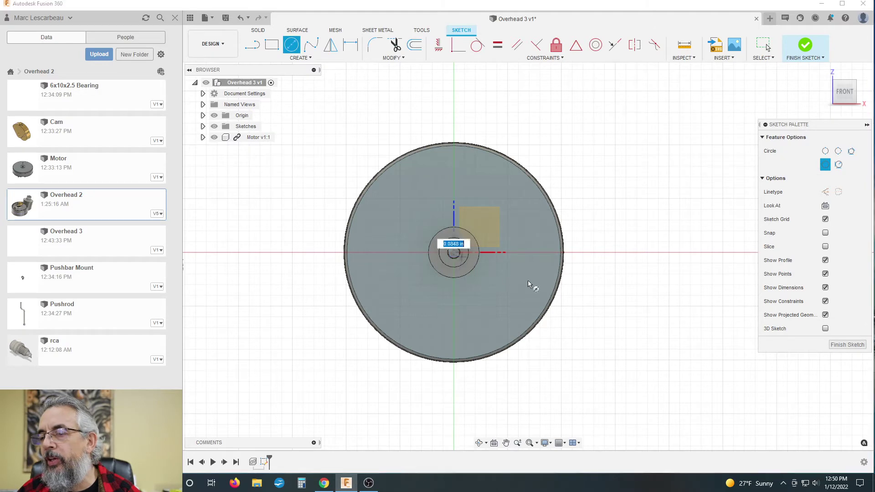
type("2")
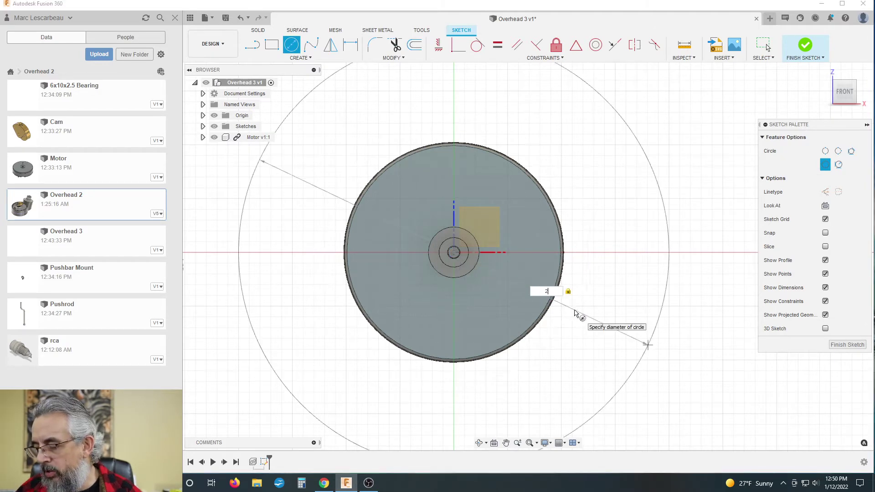
type("6.15")
key("Return")
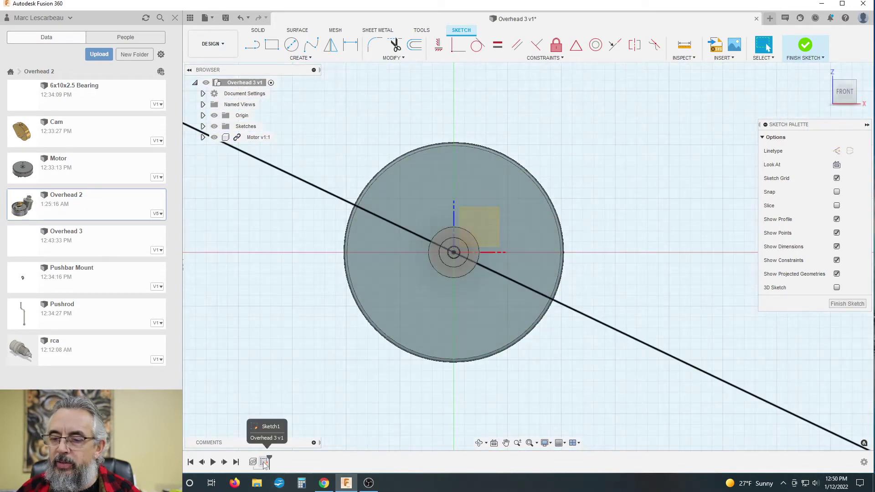
Step: Reopen the diameter dimension, then undo the change so it reads Ø1.0295
scroll(384, 243, "down", 10)
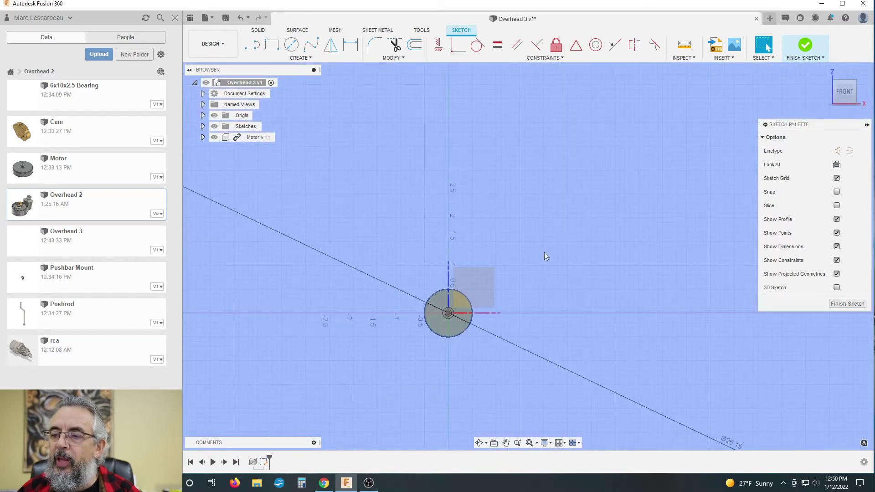
scroll(385, 242, "down", 3)
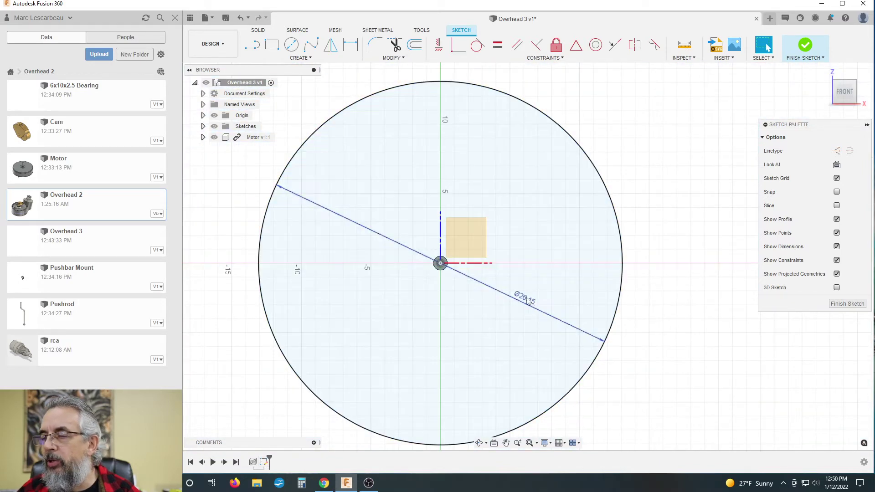
double_click(527, 302)
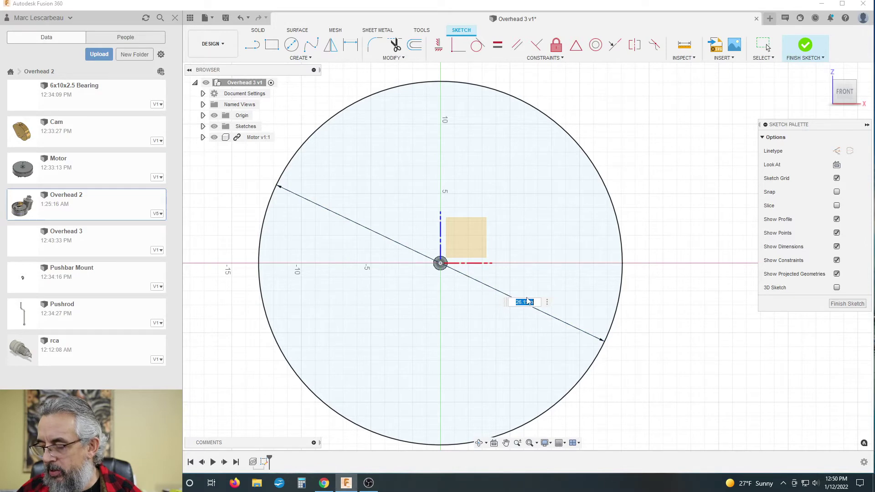
left_click(527, 301)
key("Return")
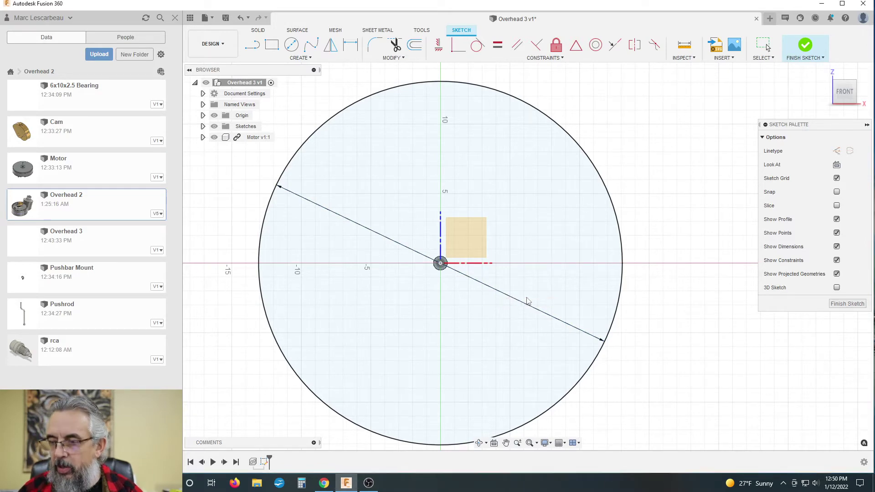
key("ctrl+z")
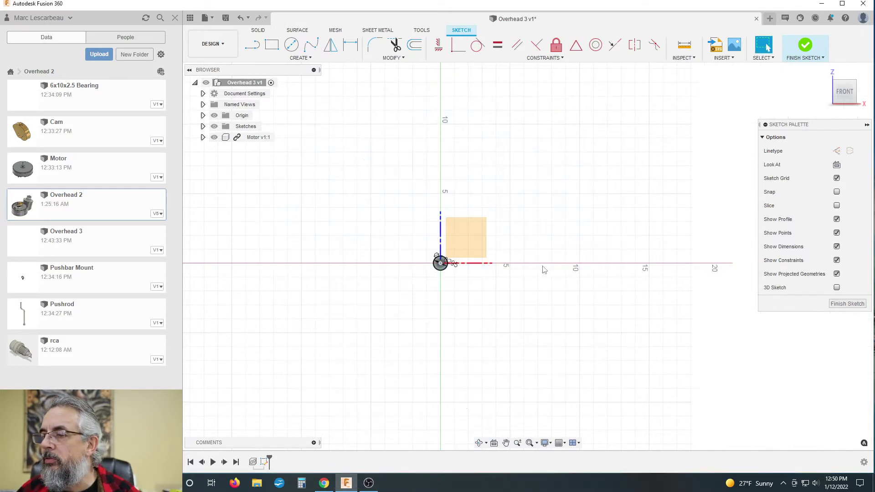
scroll(441, 265, "up", 5)
scroll(441, 259, "up", 4)
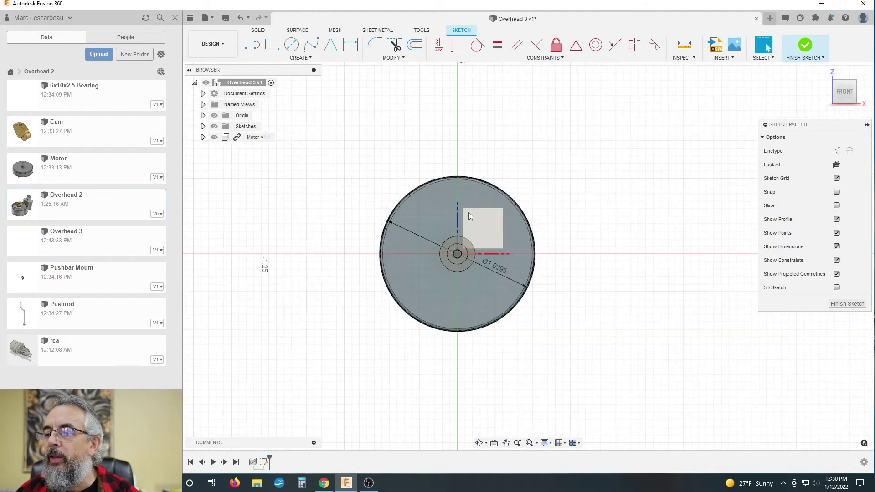
Step: Change the document units from inches to Millimeter in Document Settings
left_click(203, 93)
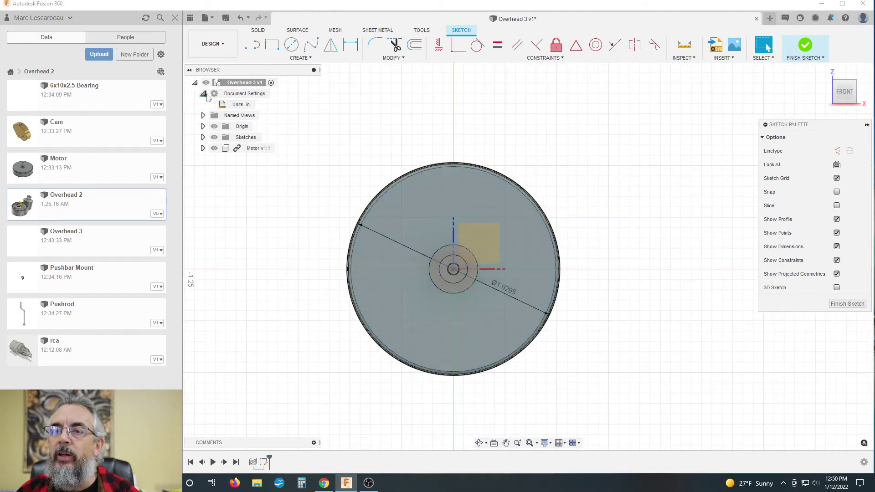
left_click(260, 105)
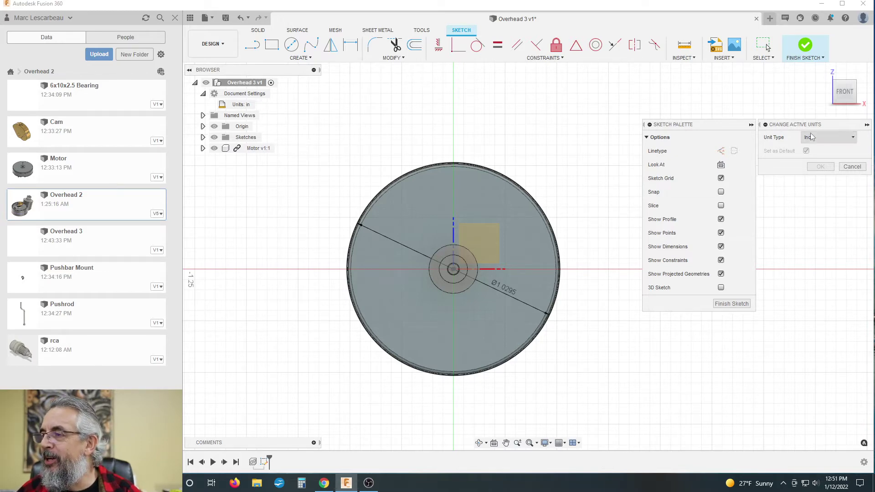
left_click(827, 137)
left_click(819, 160)
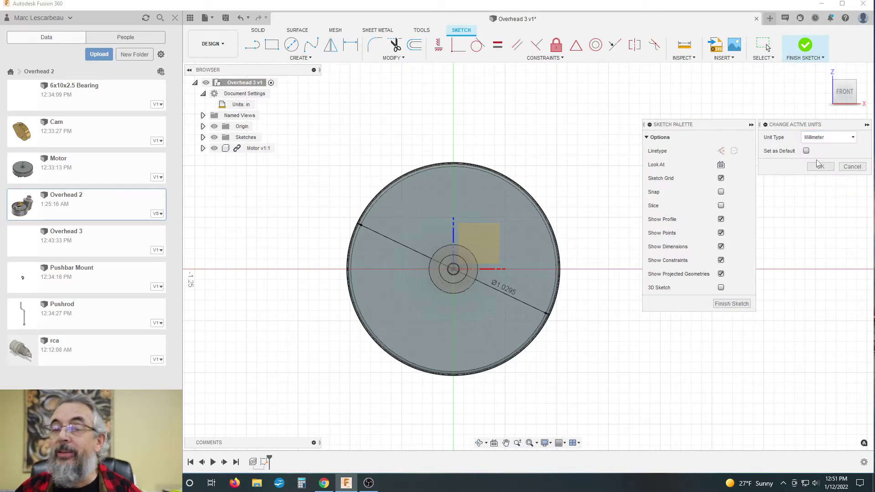
left_click(818, 167)
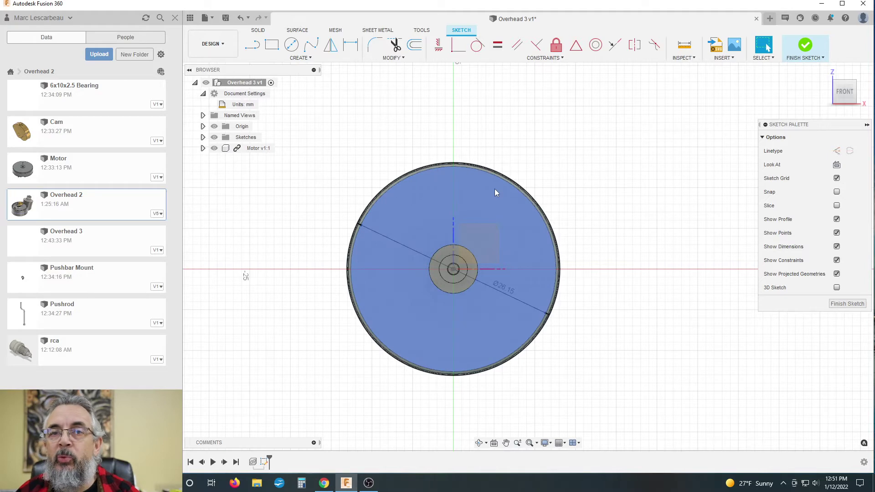
scroll(494, 191, "down", 2)
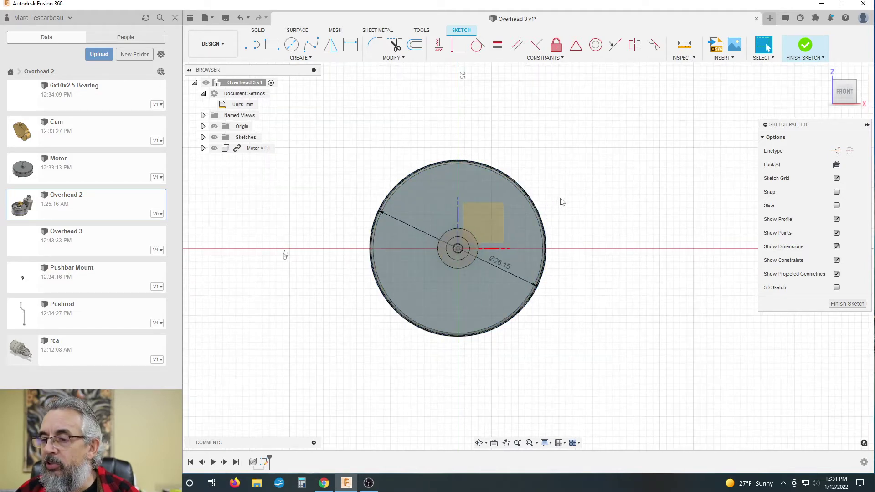
scroll(562, 202, "down", 1)
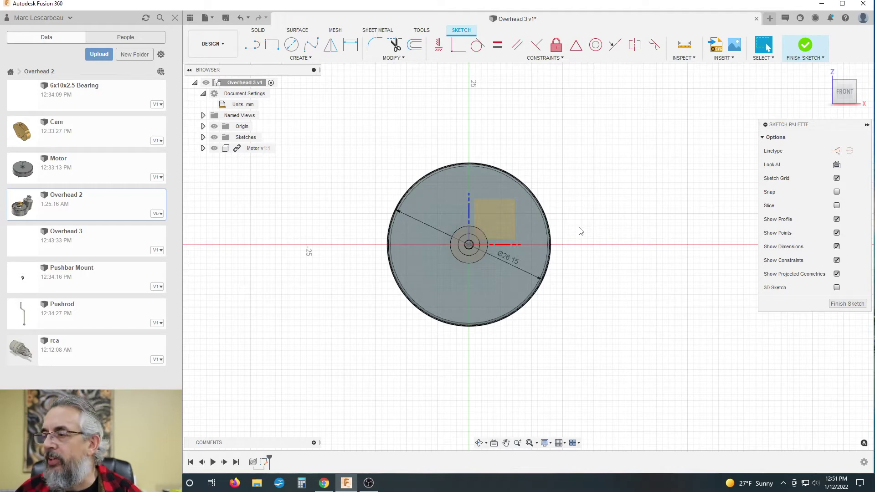
scroll(465, 241, "down", 1)
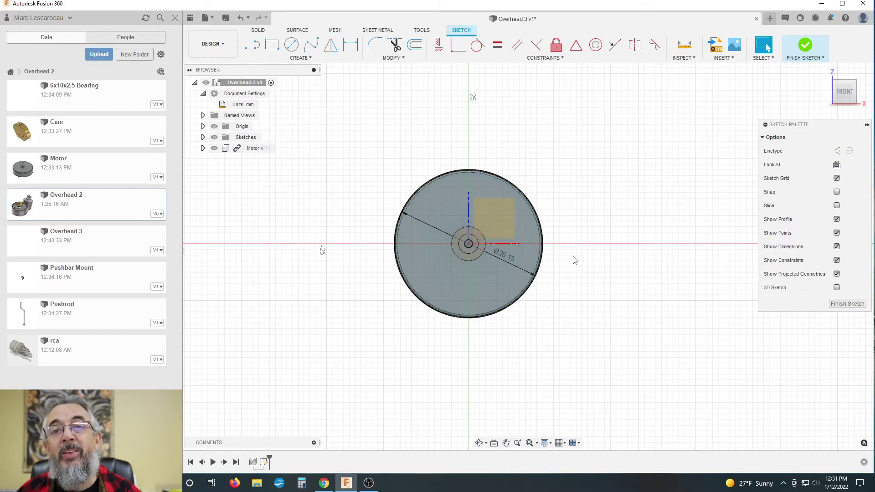
scroll(533, 252, "up", 2)
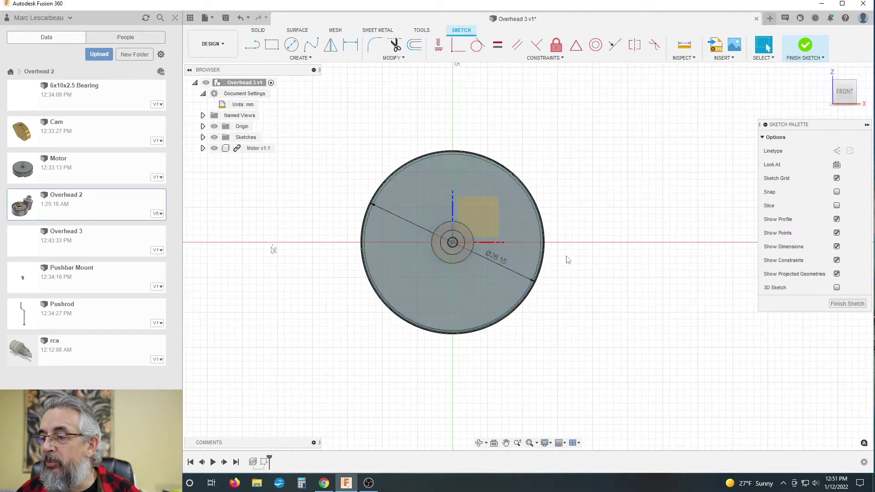
scroll(463, 228, "up", 8)
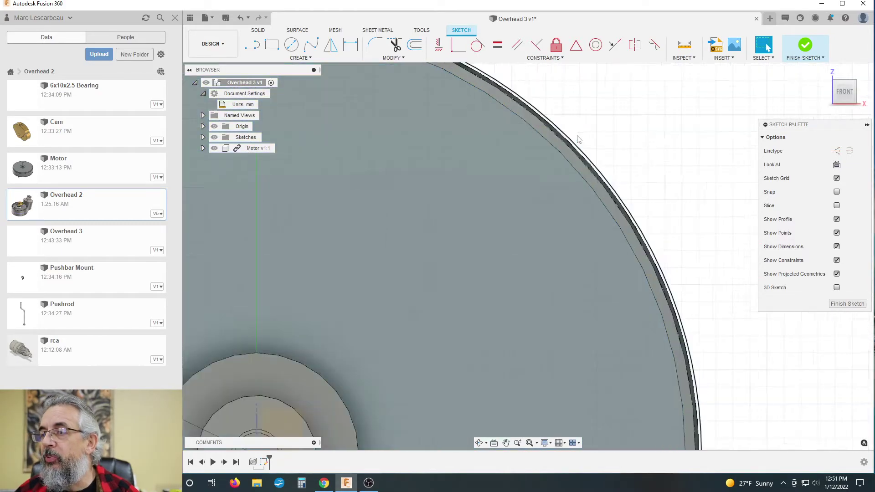
scroll(573, 151, "up", 5)
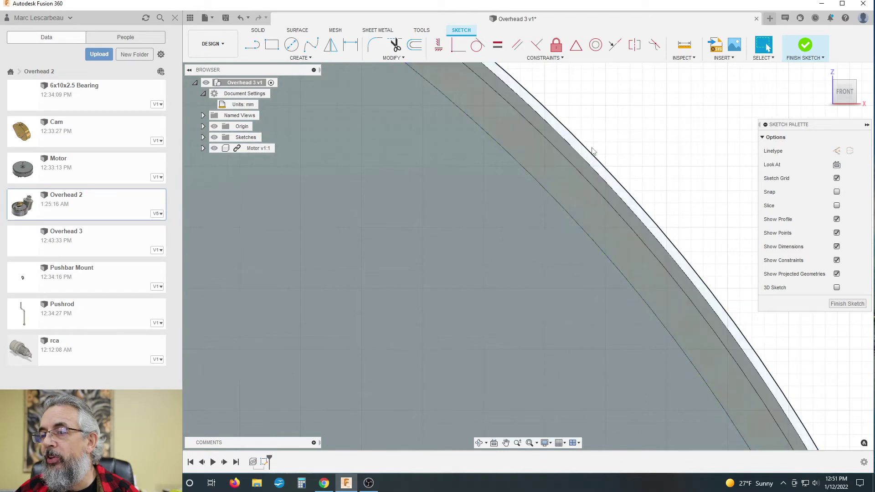
scroll(588, 157, "down", 10)
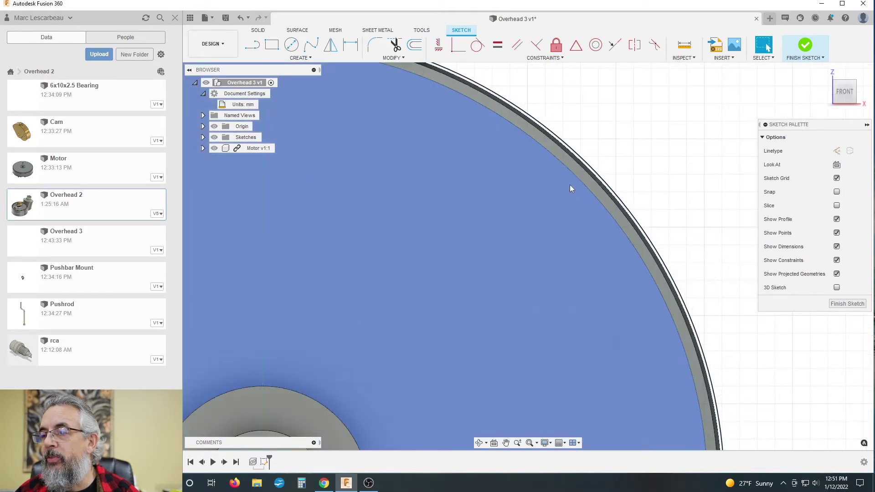
scroll(579, 187, "down", 4)
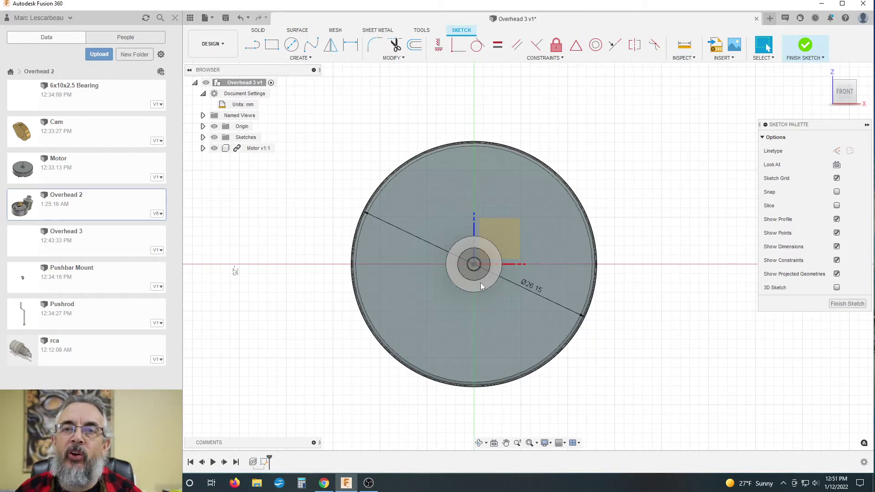
left_click(509, 298)
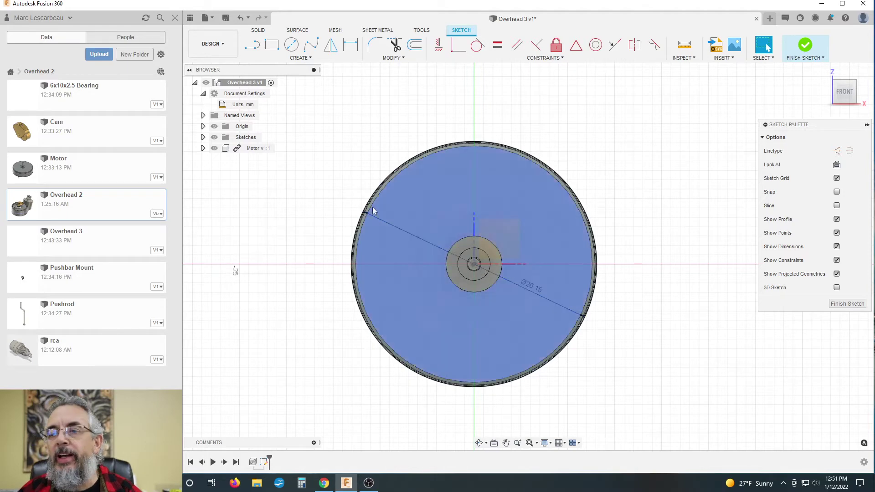
left_click(486, 293)
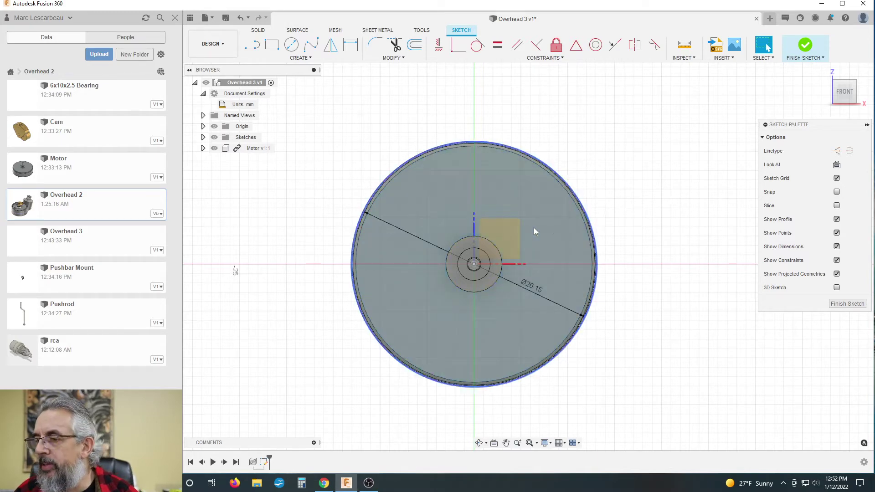
scroll(388, 223, "down", 2)
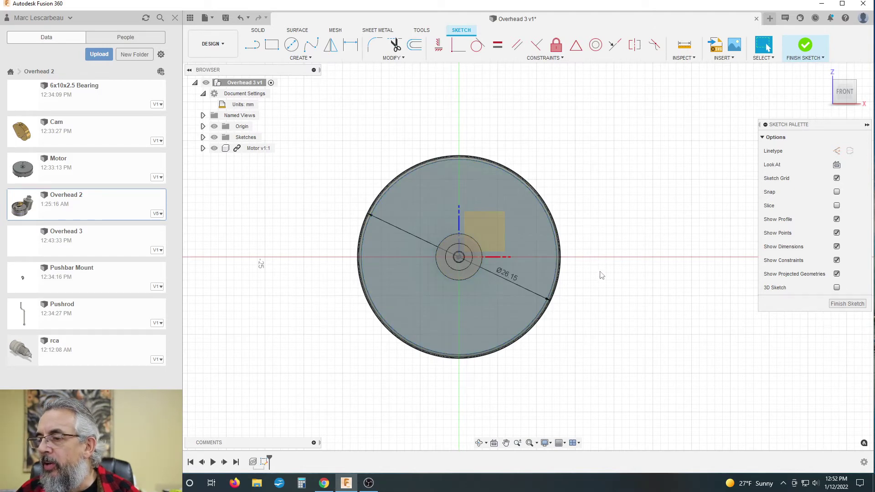
Step: Finish the sketch and bring up the context menu of the root Overhead 3 v1 node
left_click(846, 304)
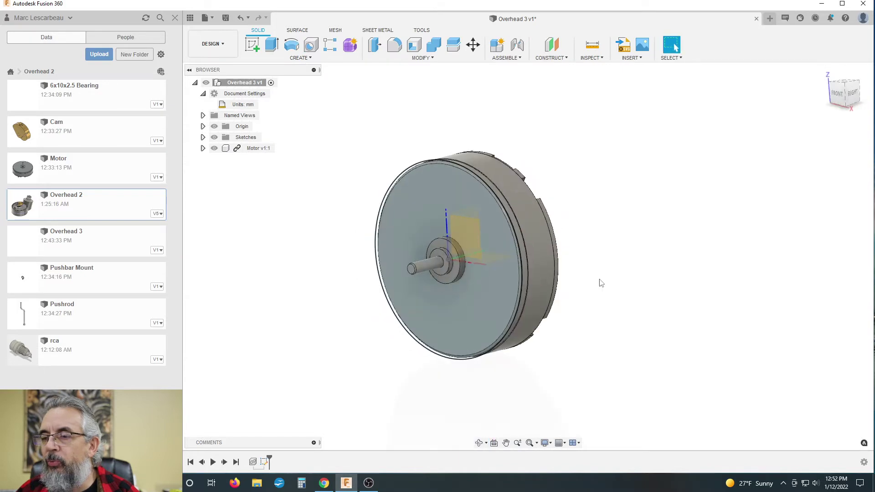
left_click(224, 150)
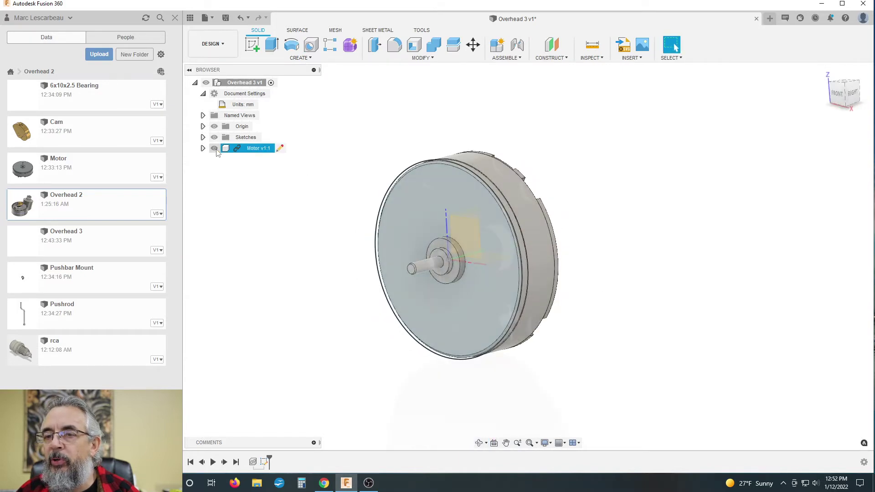
left_click(242, 189)
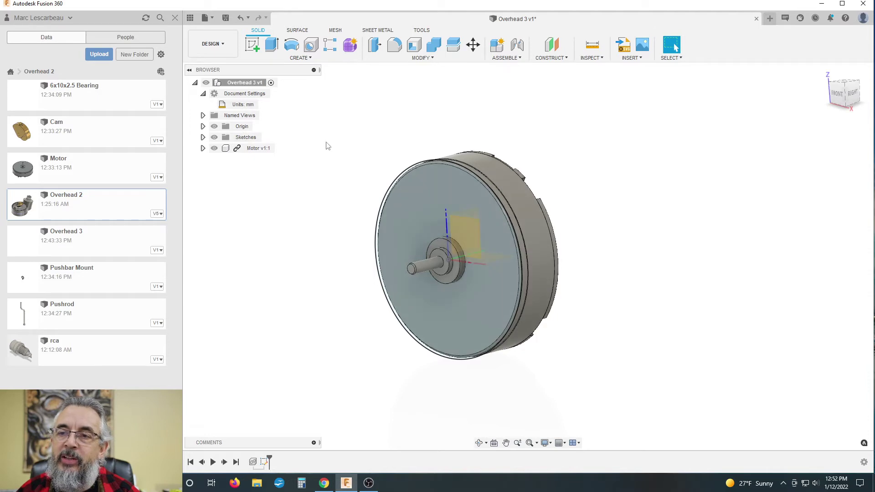
right_click(246, 83)
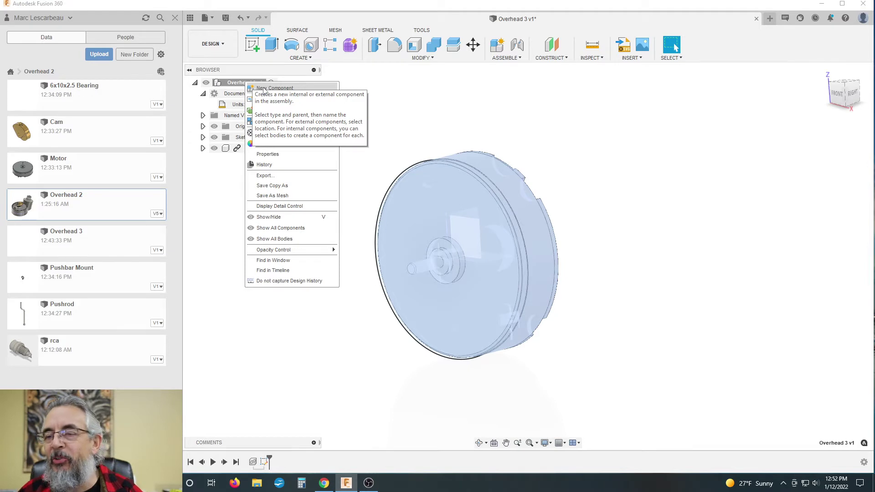
Step: Create a new internal component named 'Motor Housing' and make it active
left_click(263, 89)
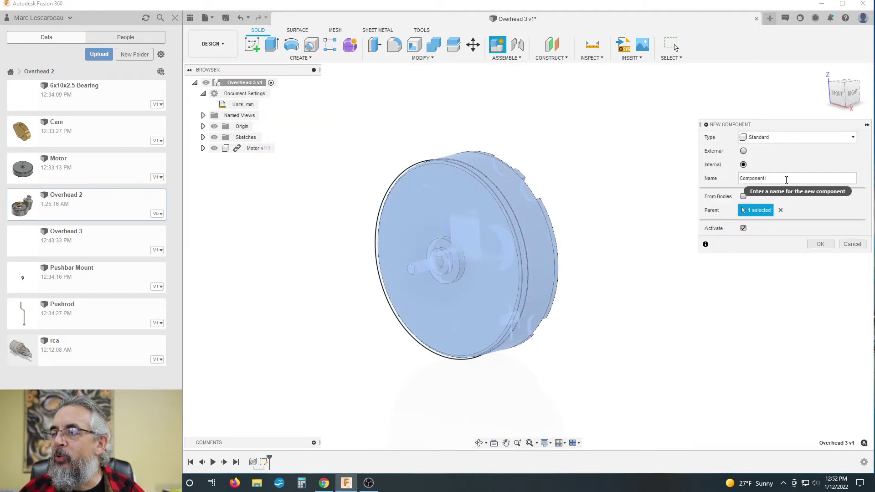
double_click(786, 180)
type("M")
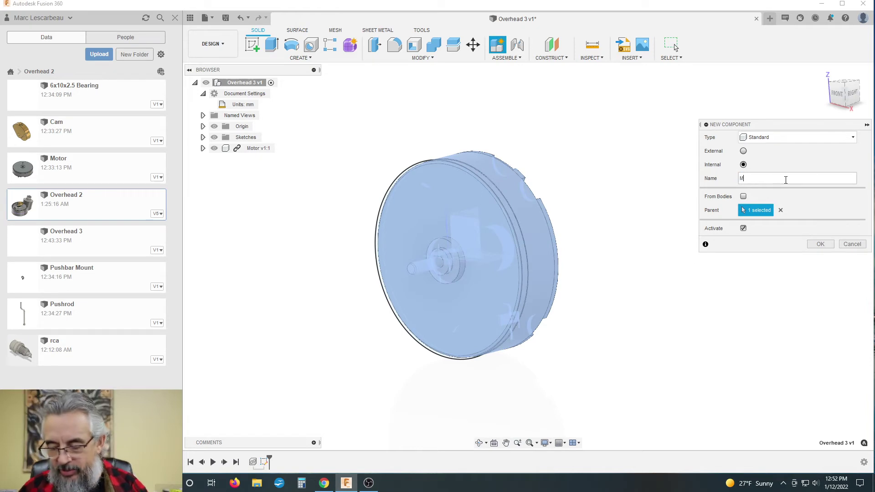
type("otor Hous")
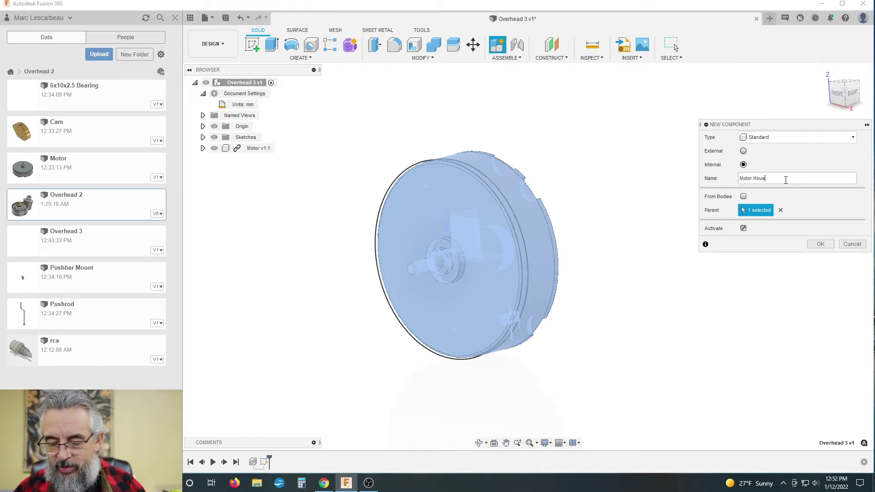
type("ing")
key("Return")
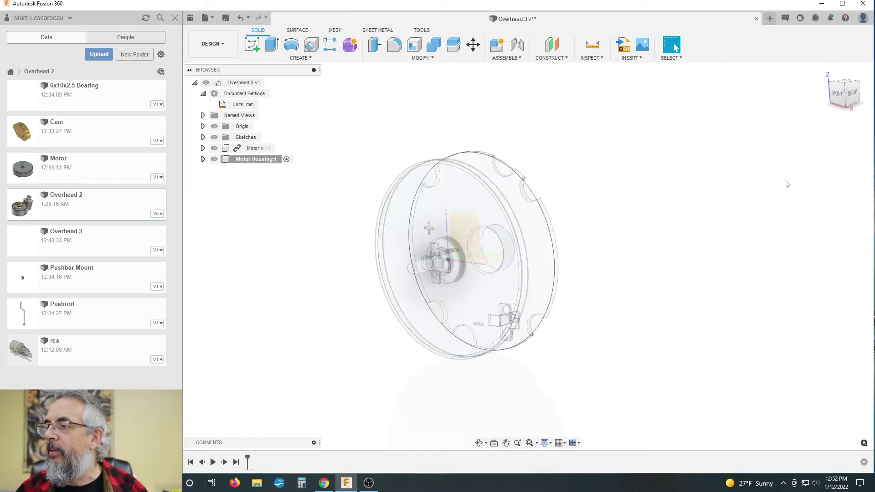
Step: Break the link on Motor v1:1 to make it a local component
right_click(240, 153)
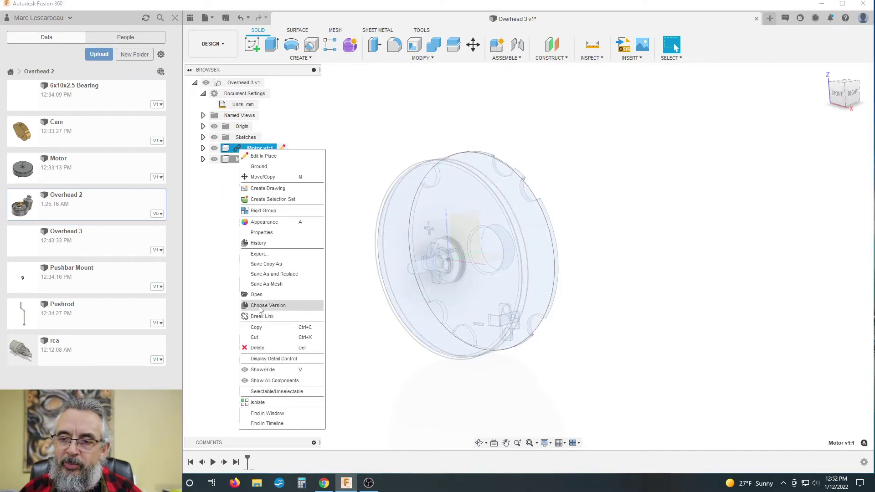
left_click(256, 317)
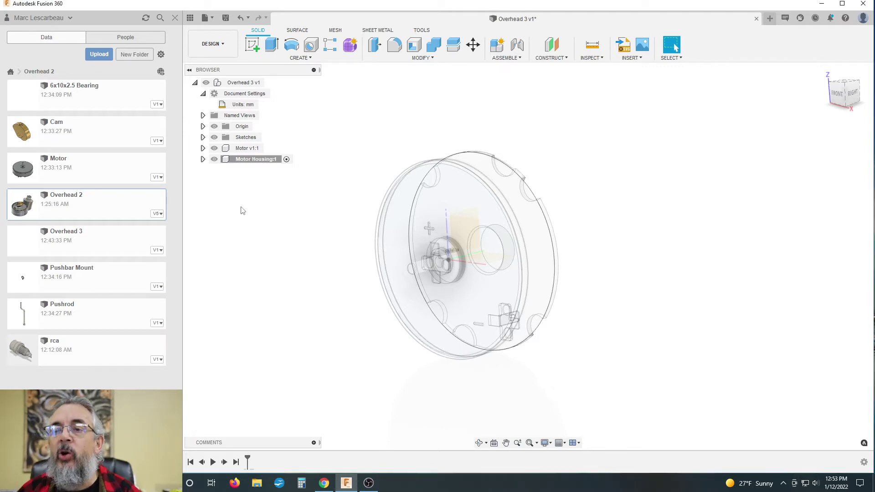
Step: Move Sketch1 into Motor Housing:1 and expand its Sketches folder to show it
left_click(240, 160)
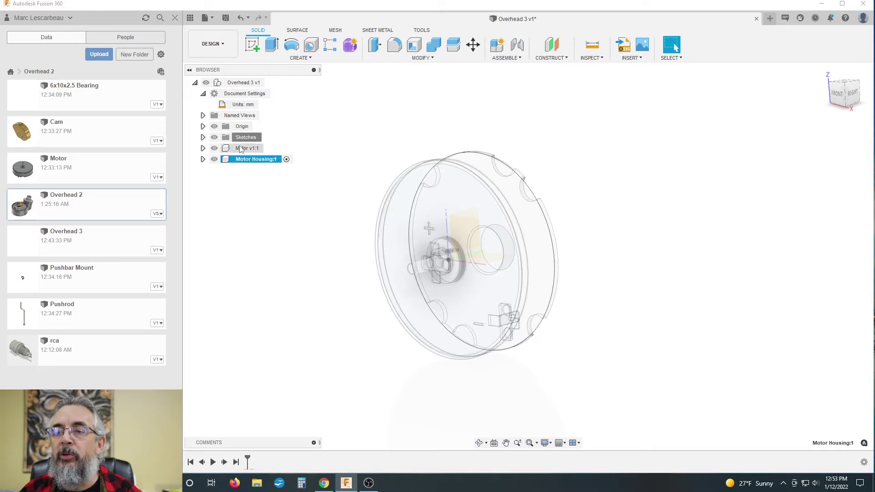
left_click(244, 160)
left_click(203, 137)
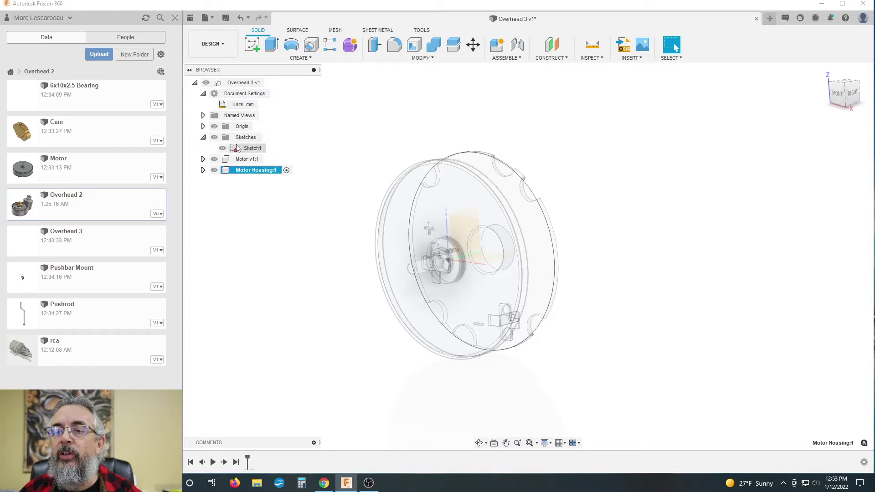
left_click_drag(240, 148, 237, 175)
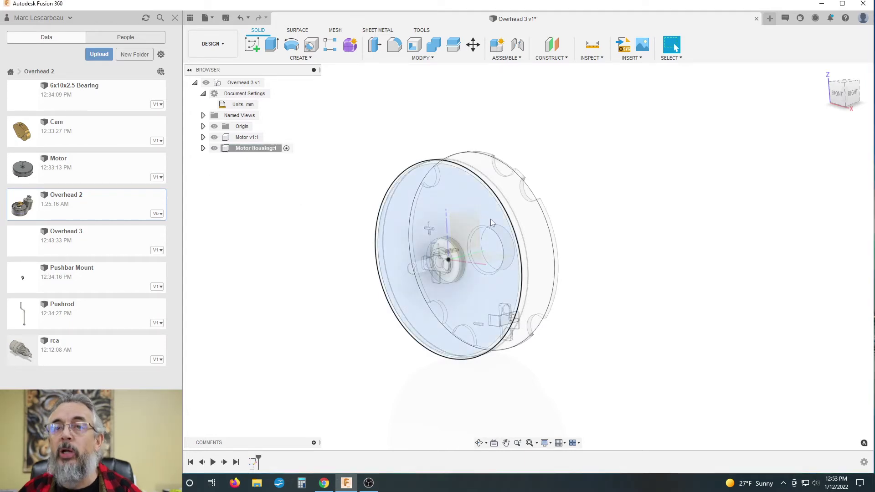
left_click(203, 148)
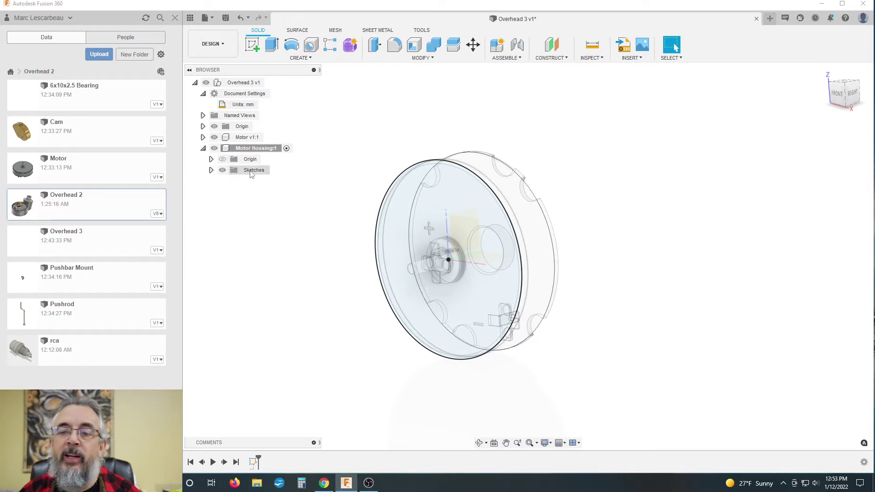
left_click(211, 170)
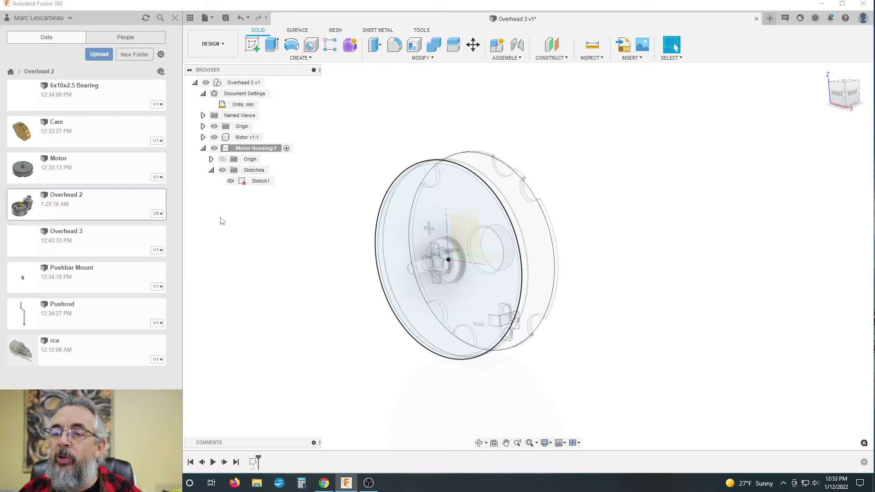
Step: Rename Sketch1 to 'motor OD with clearance'
double_click(261, 181)
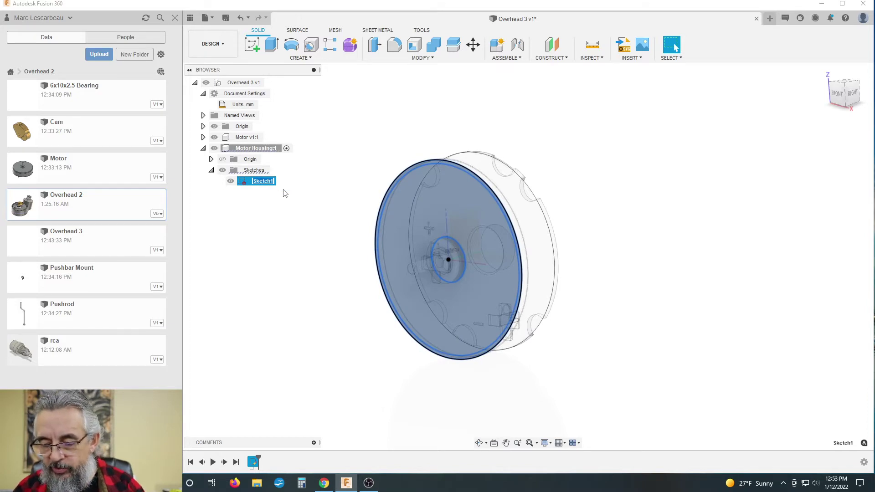
type("motor OD with")
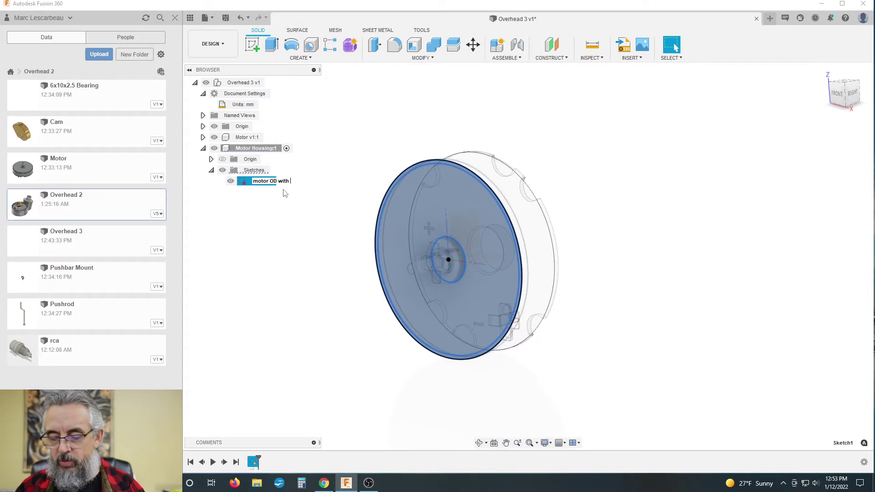
type("clearance")
key("Return")
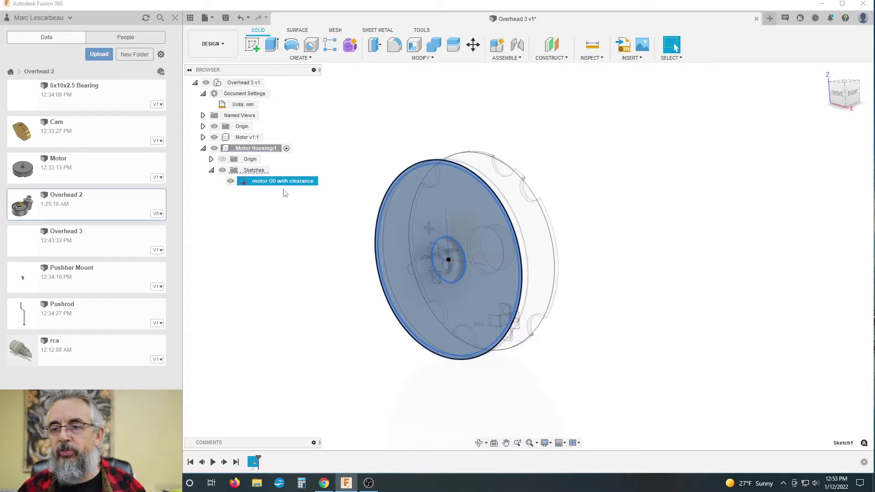
left_click(312, 214)
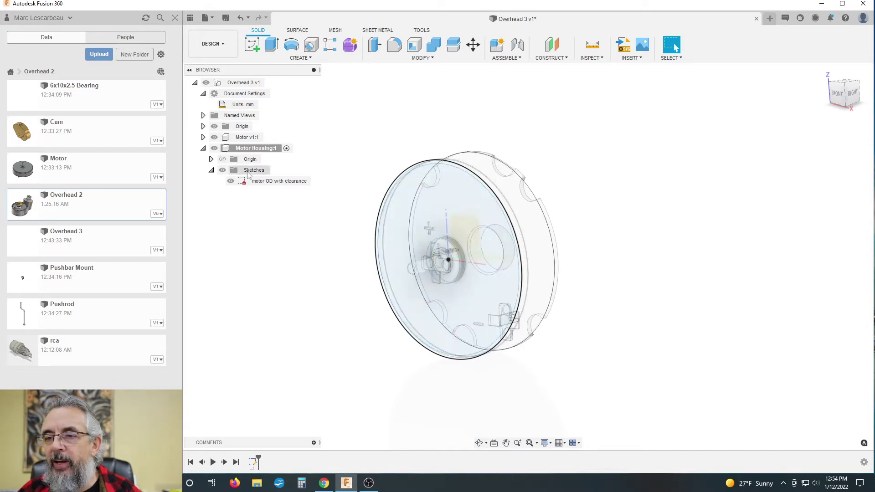
Step: Make Motor Housing:1 the active component
left_click(257, 150)
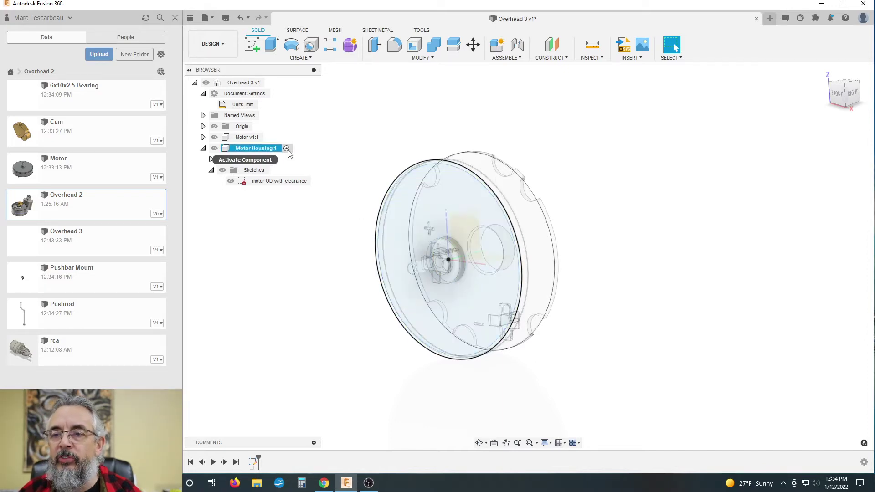
left_click(286, 149)
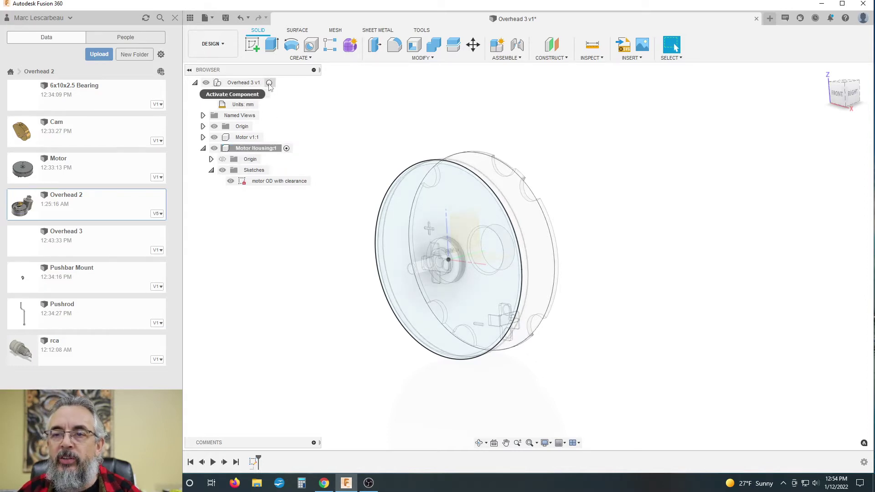
left_click(256, 138)
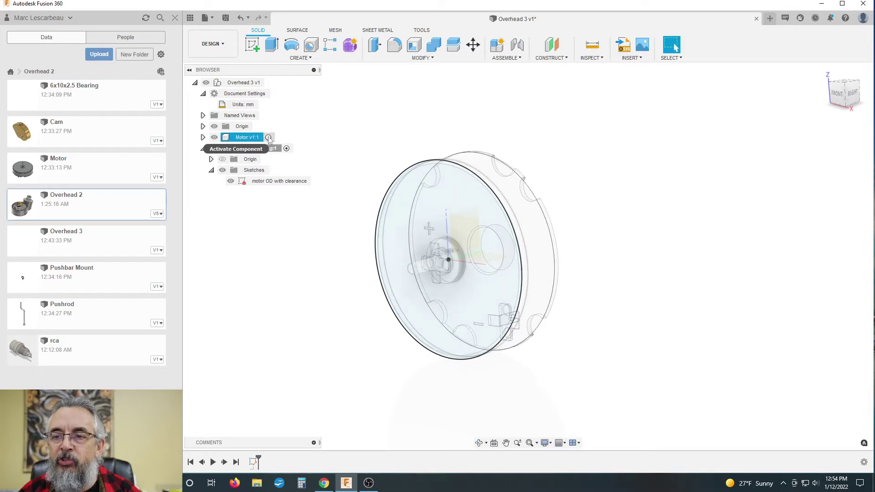
left_click(297, 279)
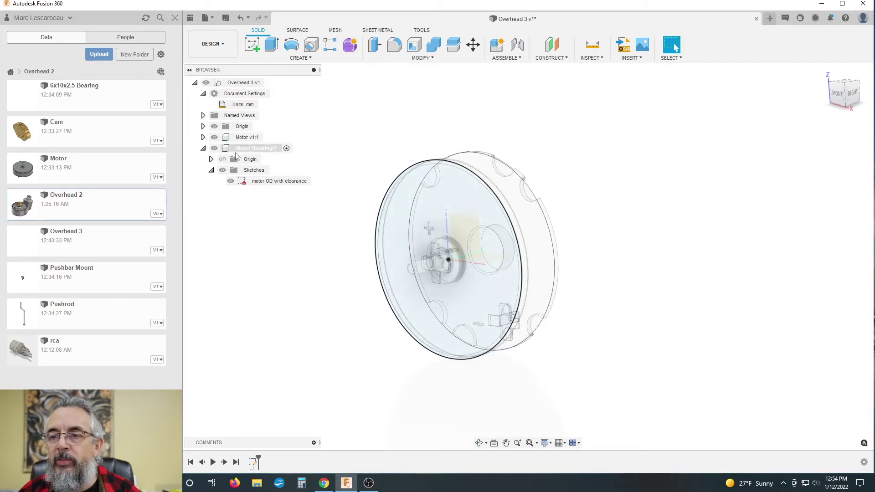
left_click(263, 150)
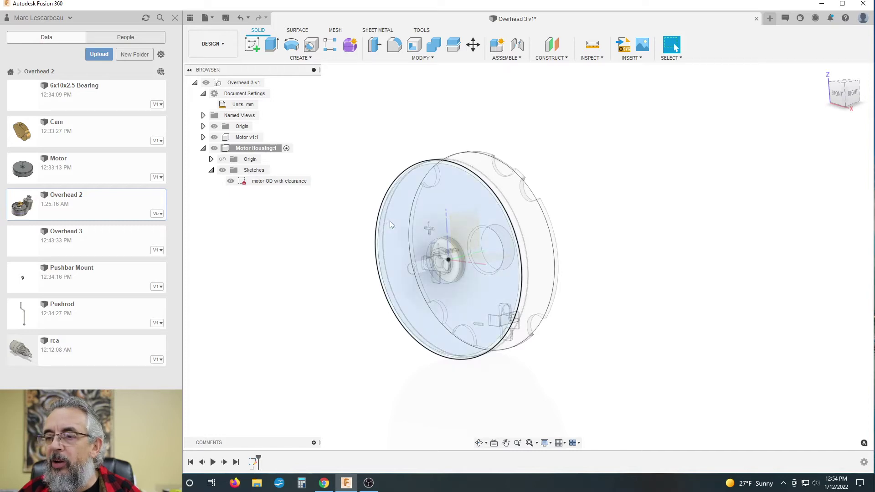
Step: Hide Motor v1:1 so only the clearance sketch disc remains visible
left_click(215, 138)
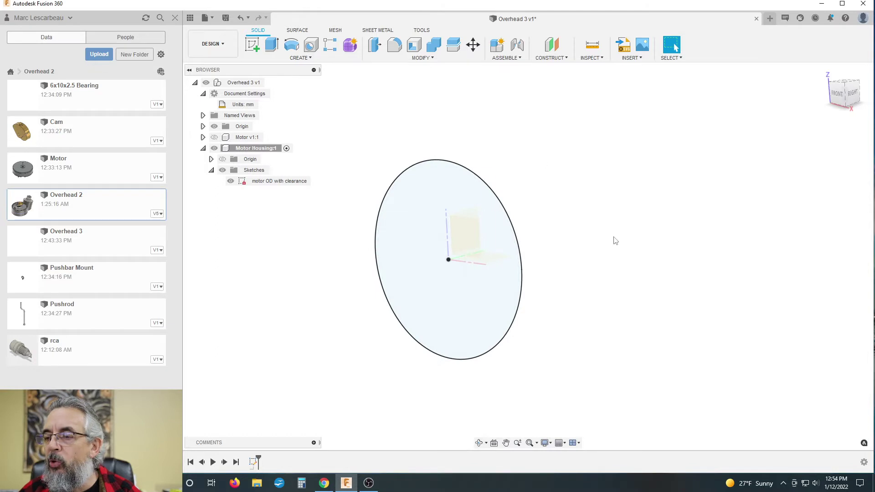
scroll(611, 255, "down", 2)
scroll(385, 287, "down", 1)
scroll(348, 277, "up", 1)
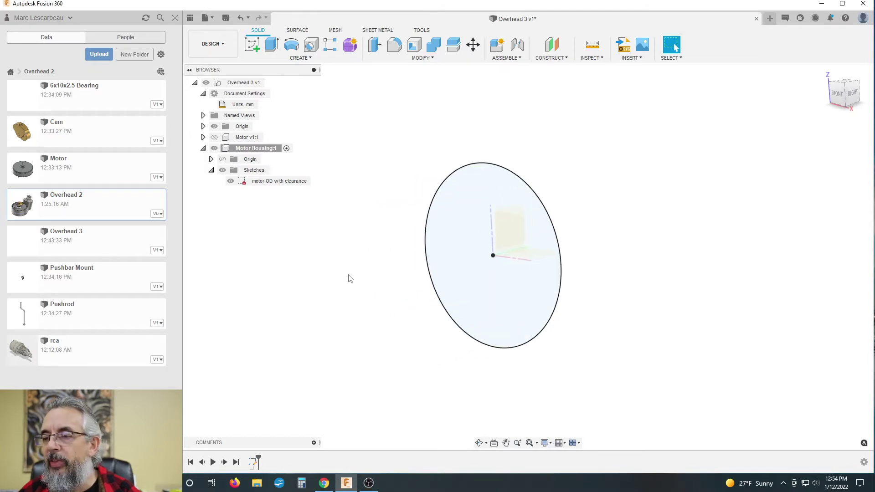
scroll(328, 254, "down", 1)
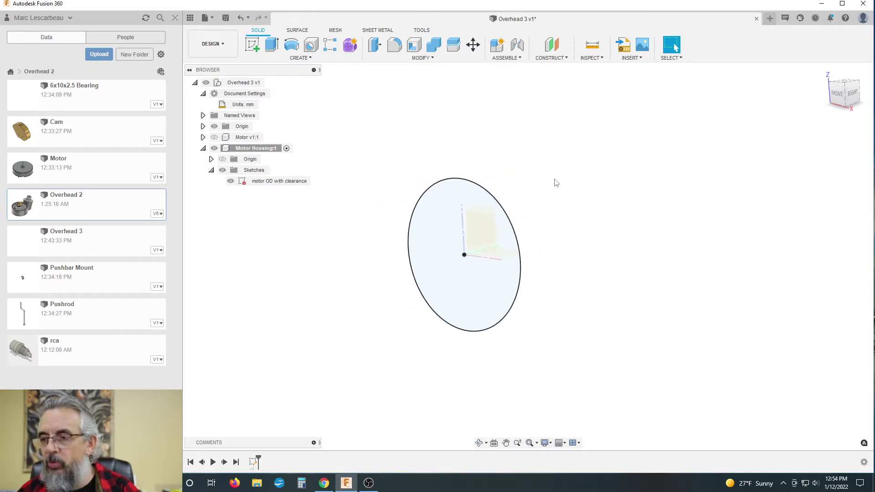
Step: Pick the outer, inner hole and clearance ring profiles for extrusion, then cancel it
key("e")
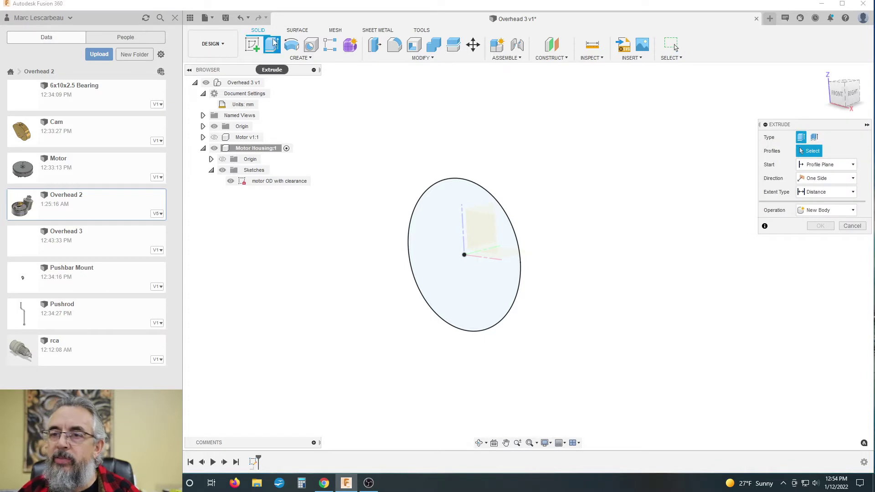
left_click(434, 244)
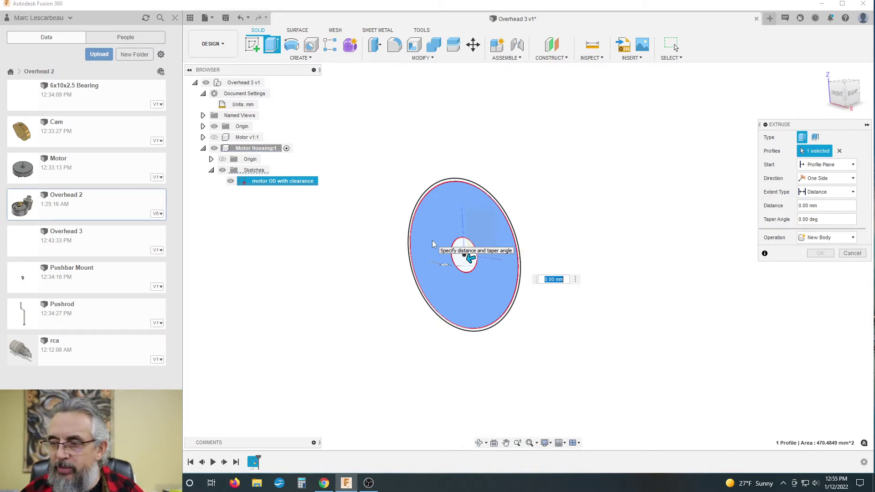
left_click(463, 265)
scroll(497, 215, "up", 5)
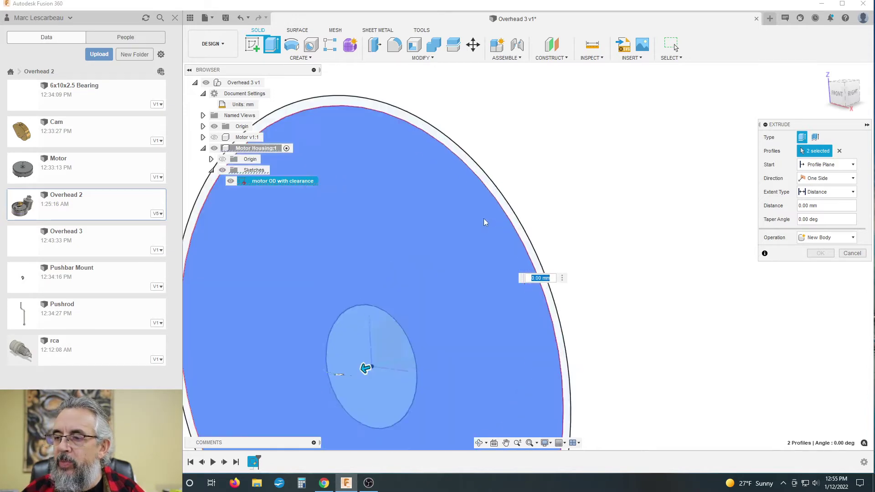
left_click(505, 198)
scroll(455, 182, "down", 5)
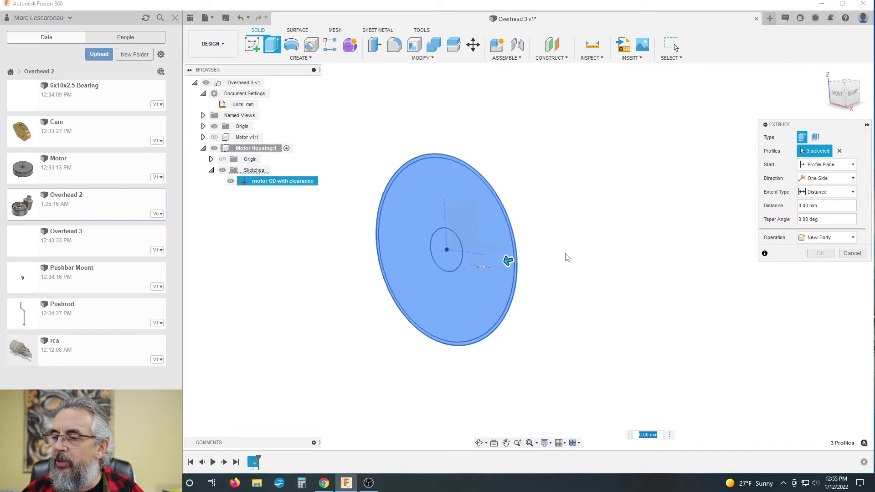
left_click(852, 253)
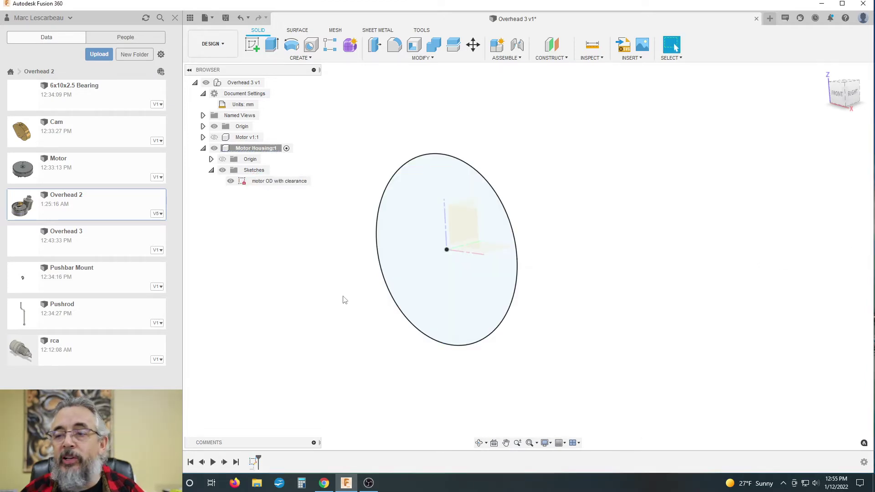
Step: Add a Ø29 mm circle at the origin around the Ø26.15 mm circle and finish the sketch
double_click(243, 183)
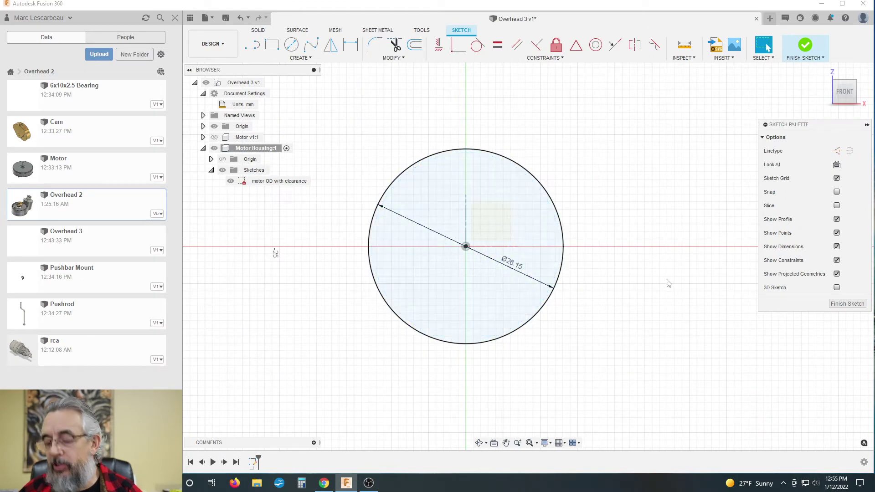
key("c")
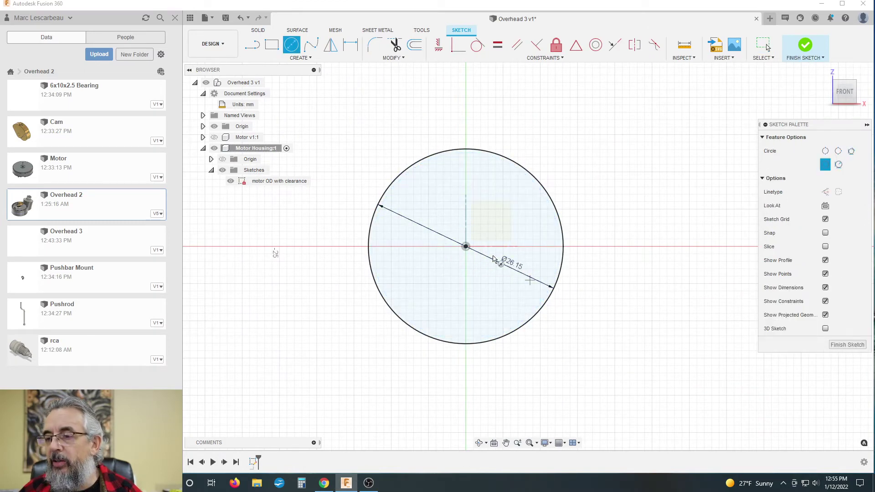
left_click(466, 247)
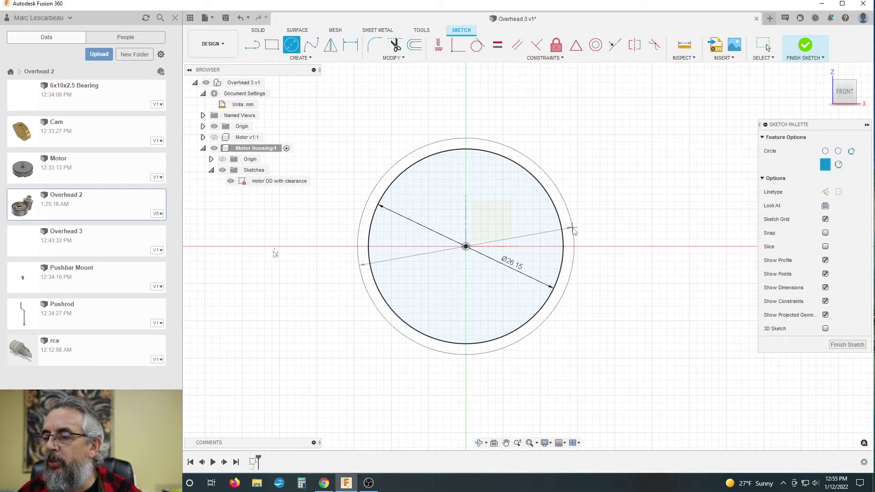
key("Escape")
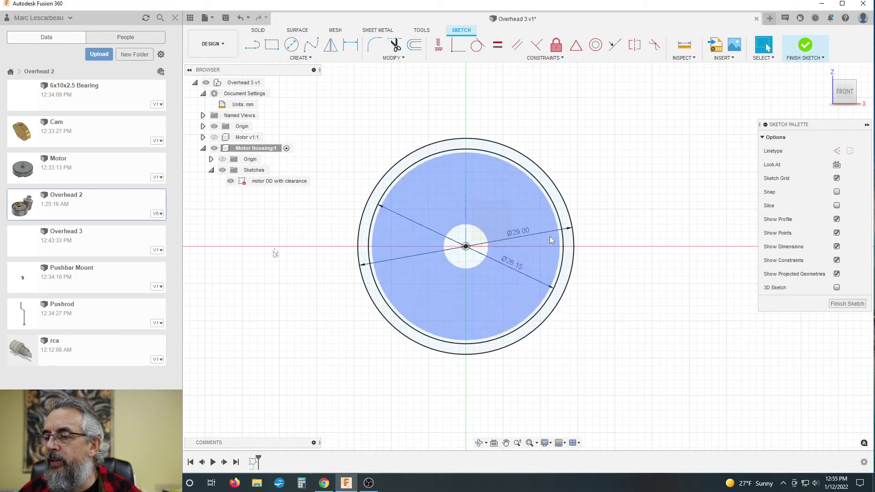
left_click(847, 304)
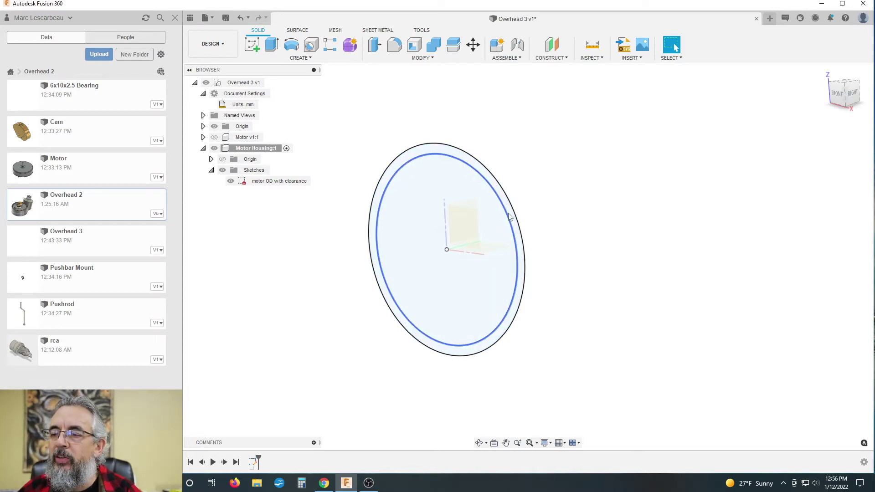
Step: Extrude the ring between the two circles -12 mm into a hollow housing tube
middle_click_drag(559, 201, 568, 204, "shift")
left_click(271, 44)
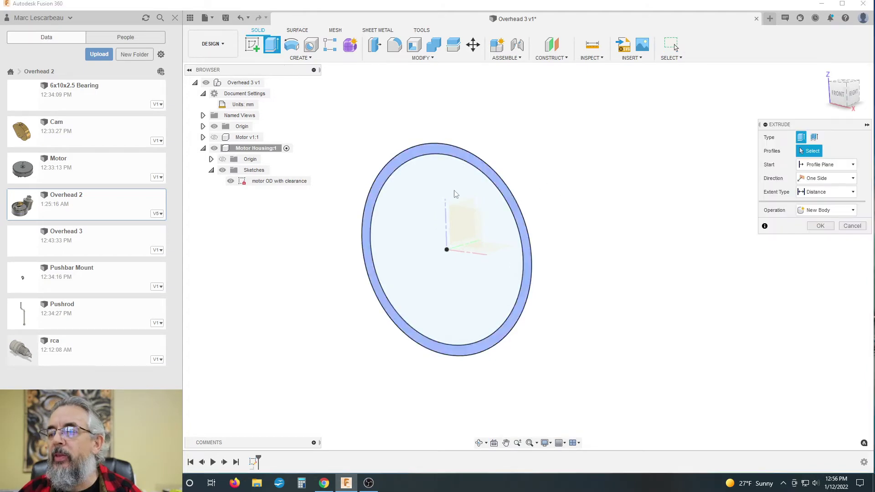
left_click(499, 187)
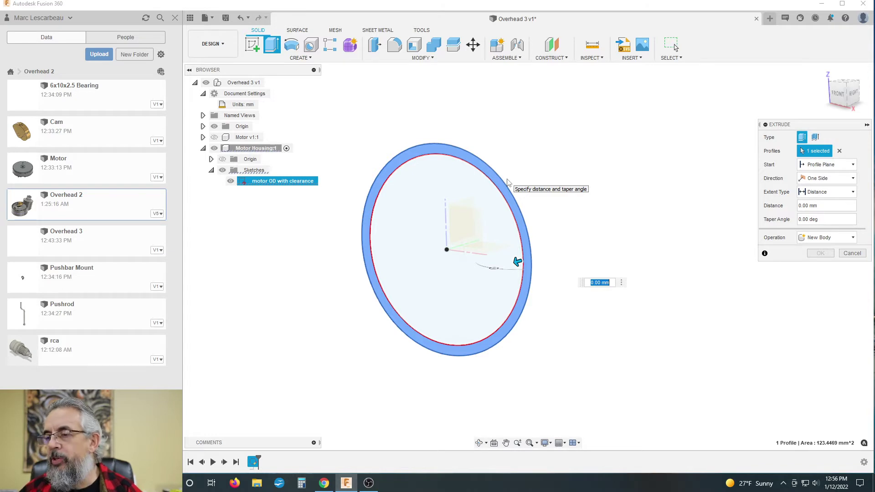
type("-12")
key("Return")
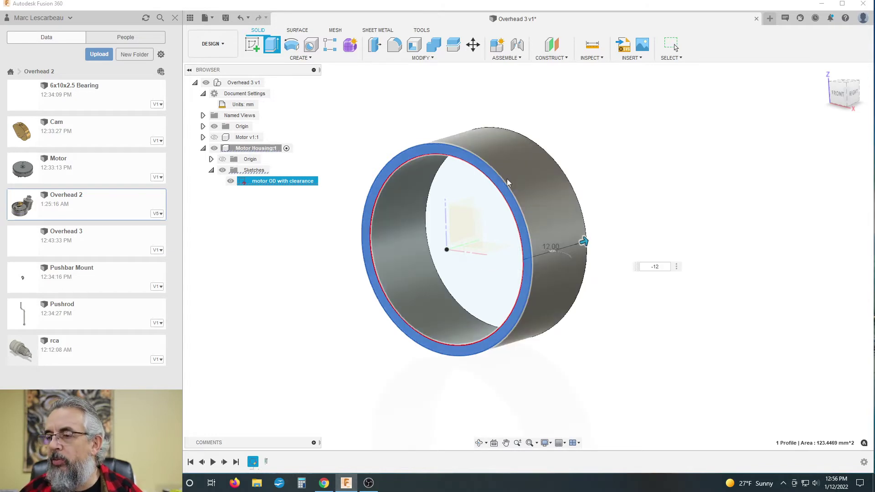
Step: Show the motor again, orbit to inspect it inside the housing, and reactivate Motor Housing:1
left_click(214, 137)
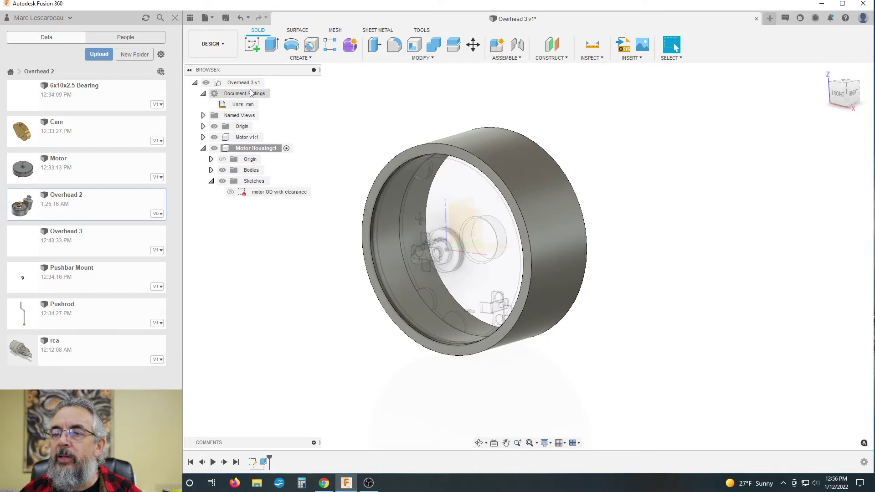
left_click(271, 83)
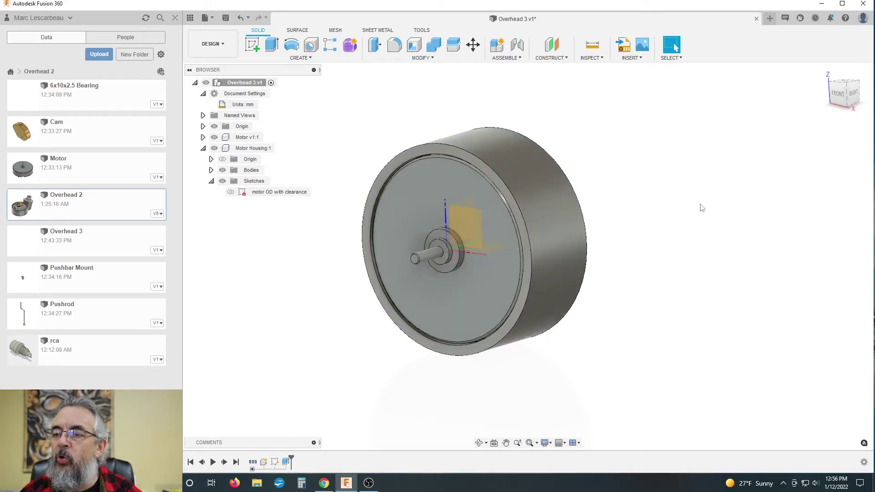
middle_click_drag(710, 211, 711, 253, "shift")
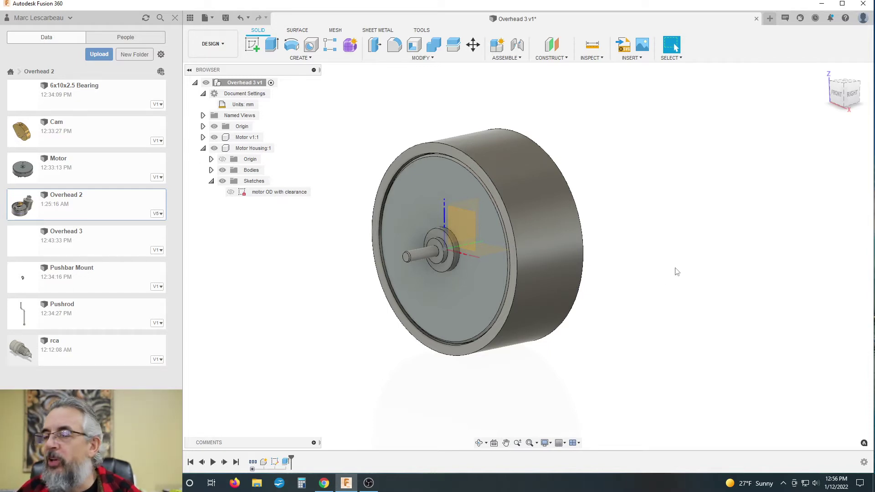
middle_click_drag(678, 272, 659, 282, "shift")
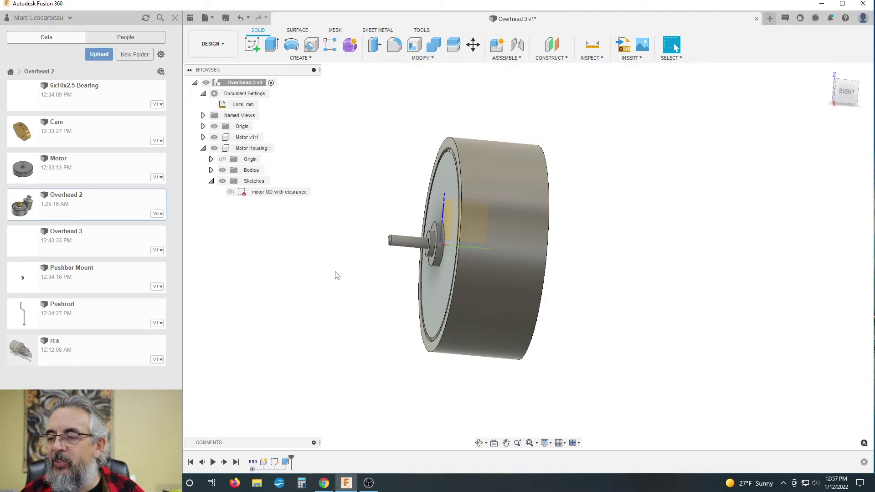
middle_click_drag(334, 276, 442, 298, "shift")
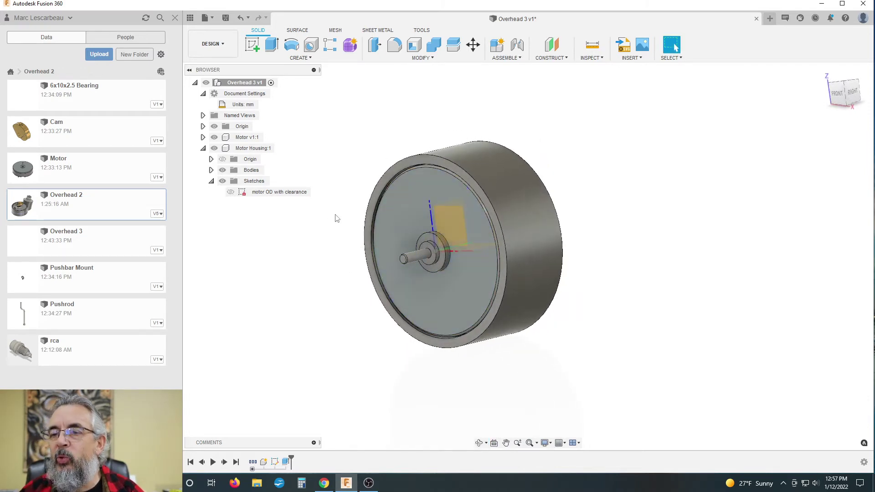
left_click(286, 149)
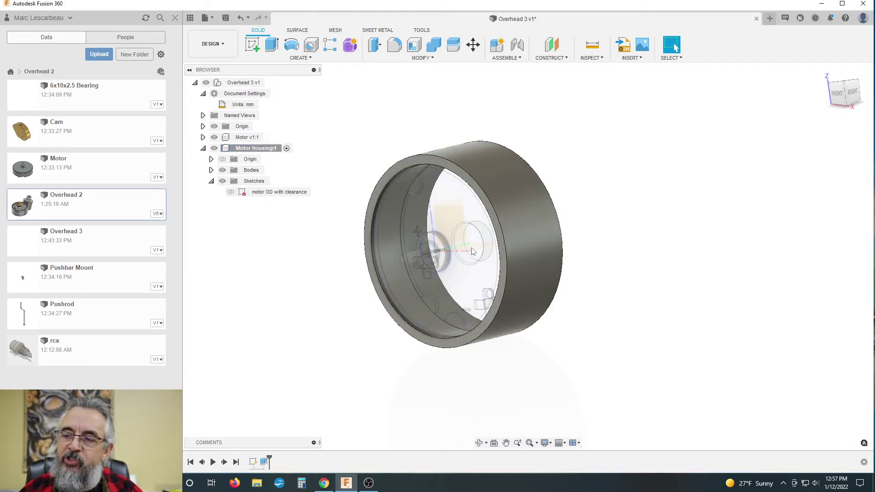
mouse_move(631, 224)
middle_mouse_down("shift")
mouse_move(562, 219)
mouse_move(573, 228)
mouse_move(618, 231)
mouse_move(551, 230)
mouse_move(617, 217)
mouse_move(616, 229)
middle_mouse_up("shift")
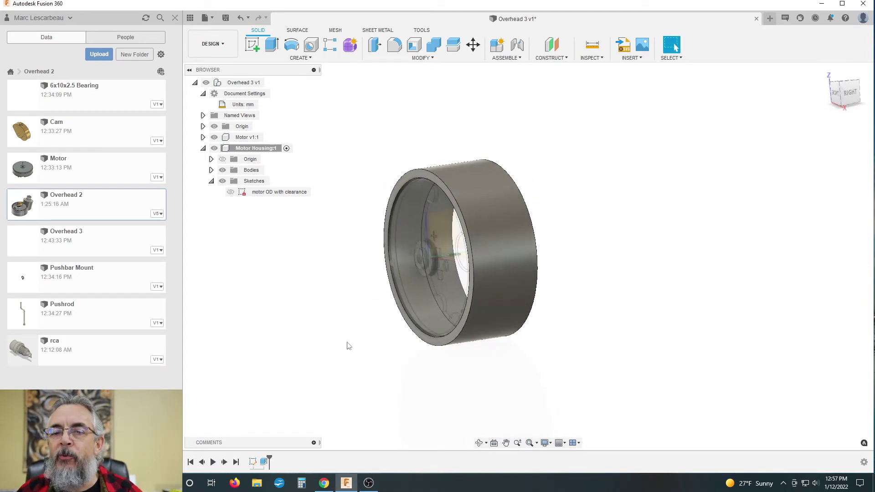
Step: Insert the rca part from the Data Panel and raise it 20 mm along Z
left_click(55, 345)
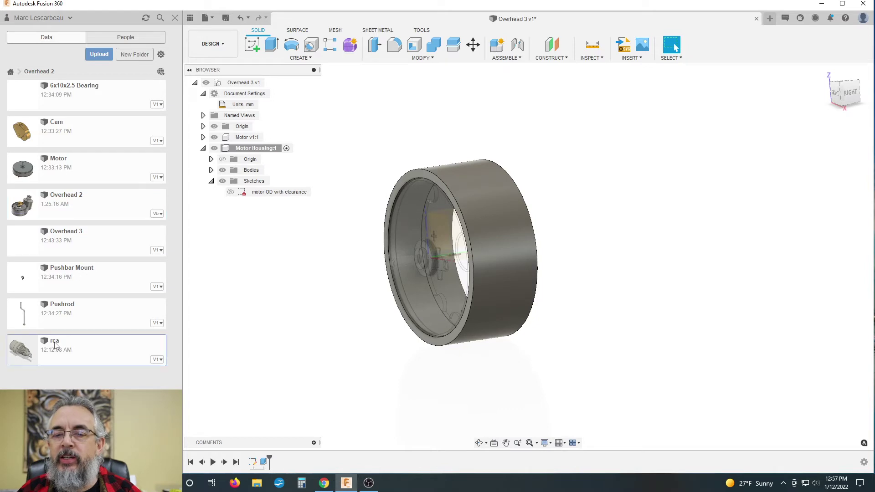
right_click(55, 345)
left_click(84, 356)
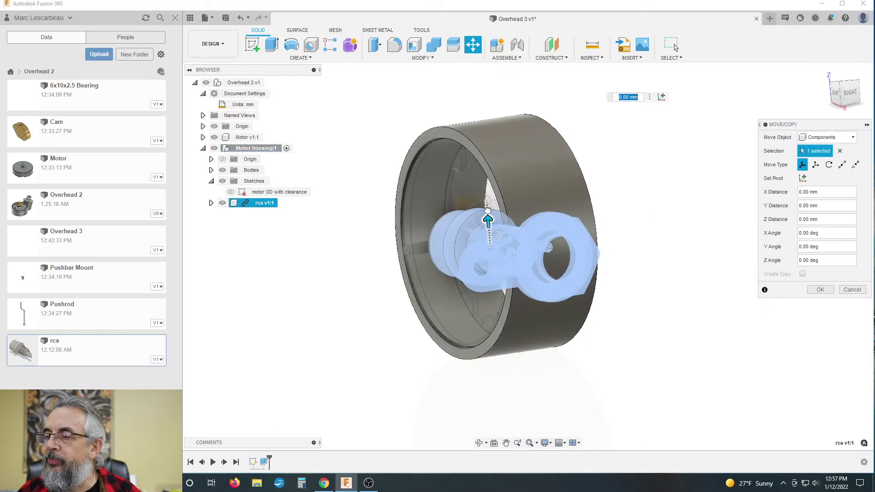
left_click_drag(487, 221, 469, 35)
scroll(427, 274, "down", 3)
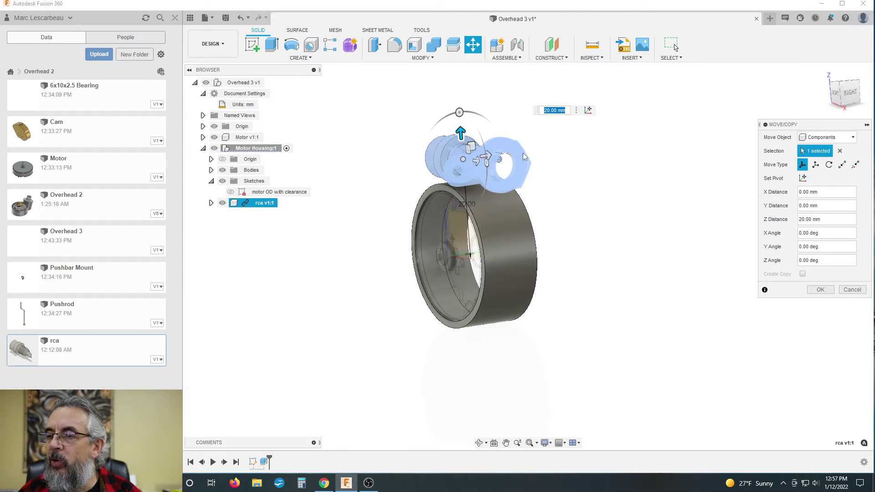
Step: In top view, rotate the rca part -90° and move it -10 mm along Y
middle_click_drag(586, 170, 601, 182, "shift")
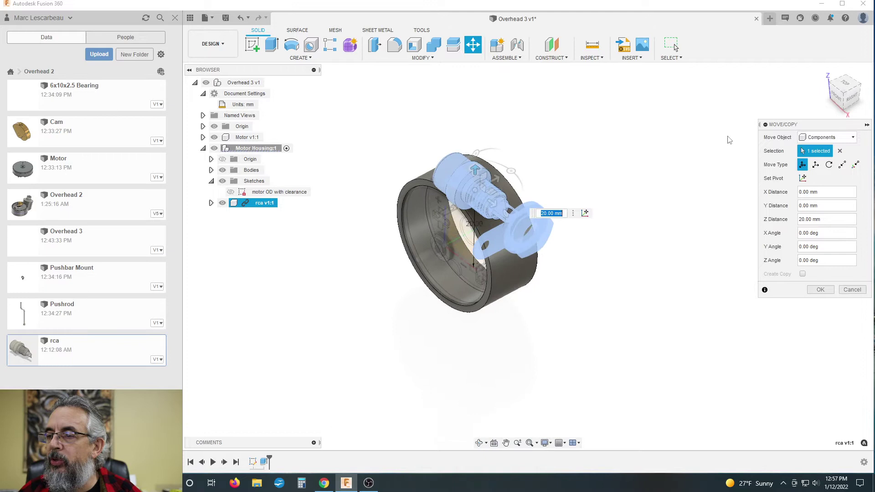
left_click(851, 83)
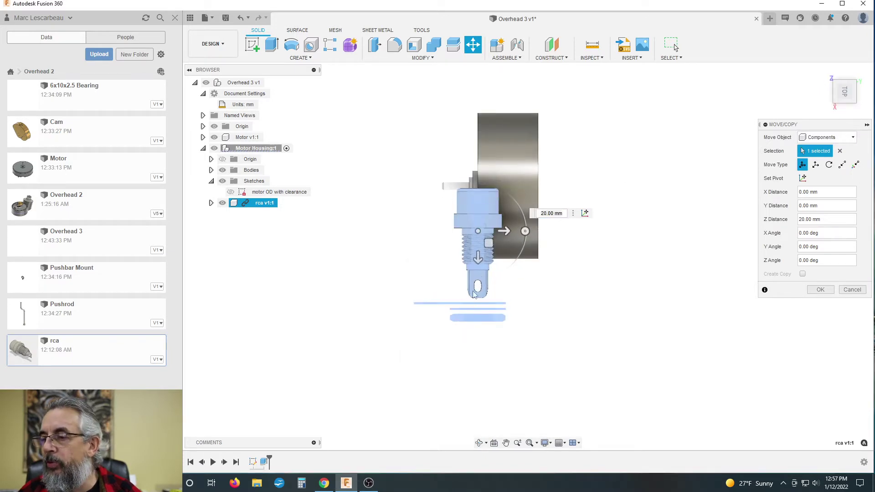
scroll(476, 250, "up", 3)
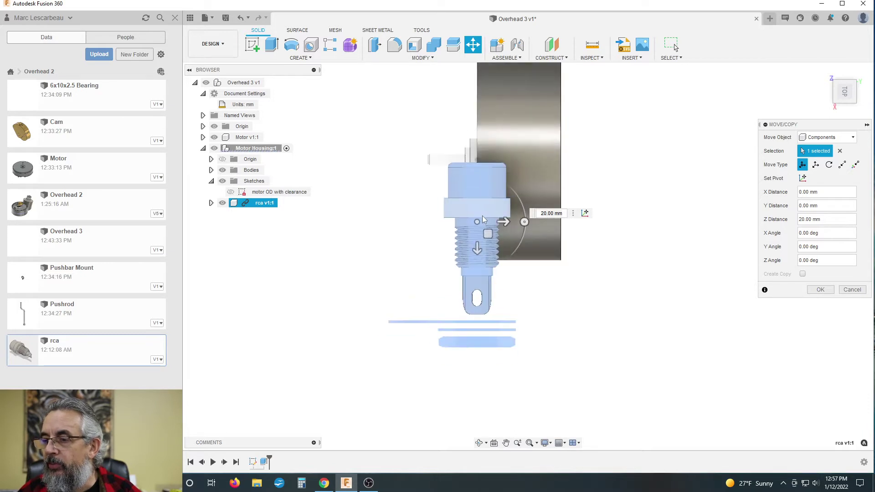
left_click(524, 222)
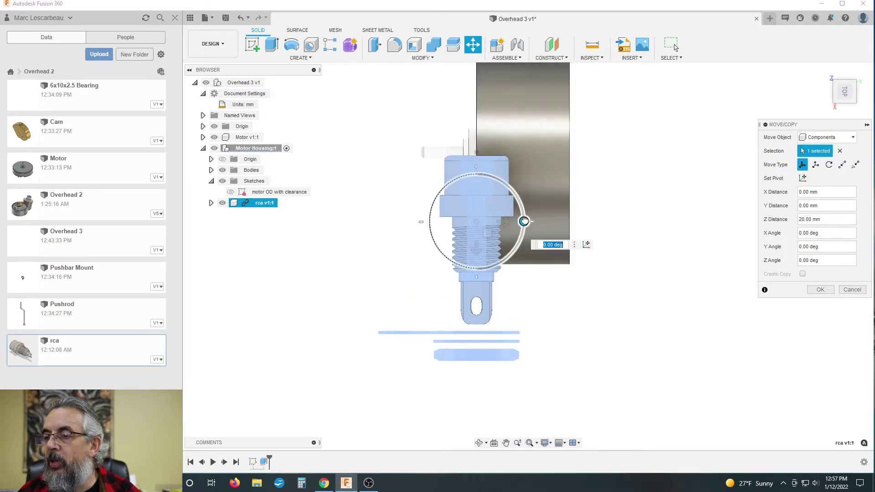
left_click_drag(525, 234, 477, 278)
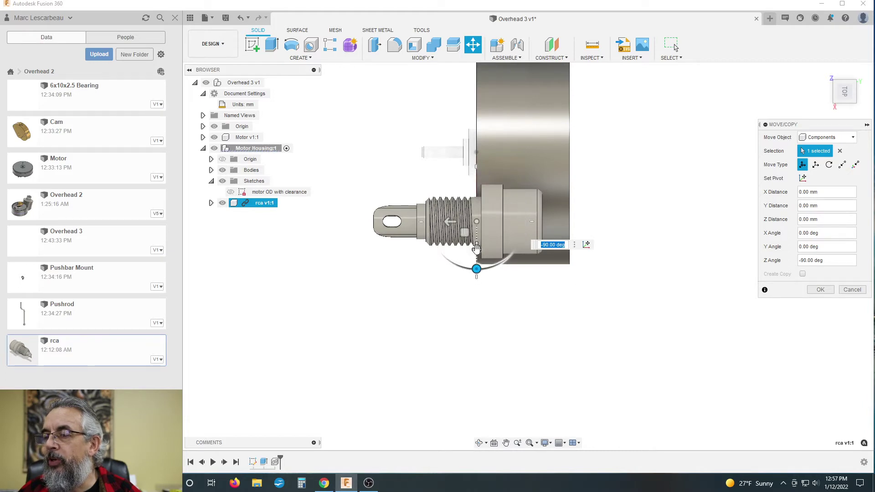
left_click_drag(476, 248, 477, 170)
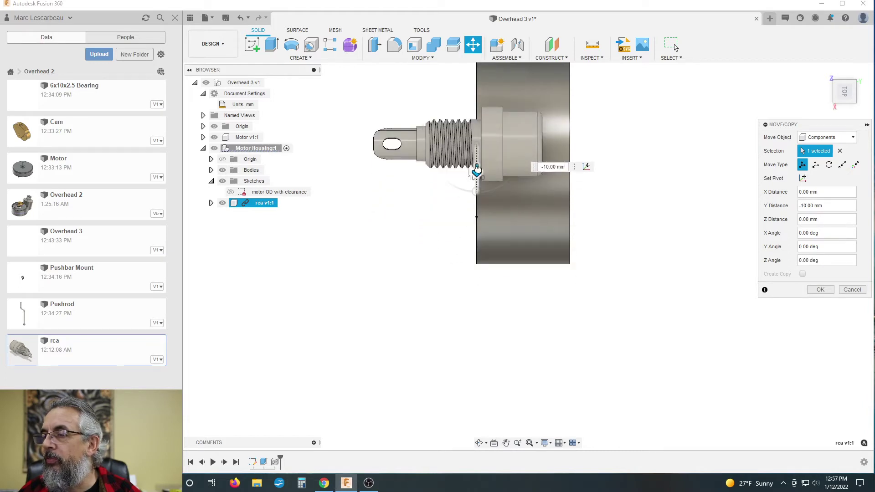
left_click(819, 290)
Step: Break the link on the rca v1:1 component
middle_click_drag(640, 299, 410, 199, "shift")
scroll(518, 187, "up", 1)
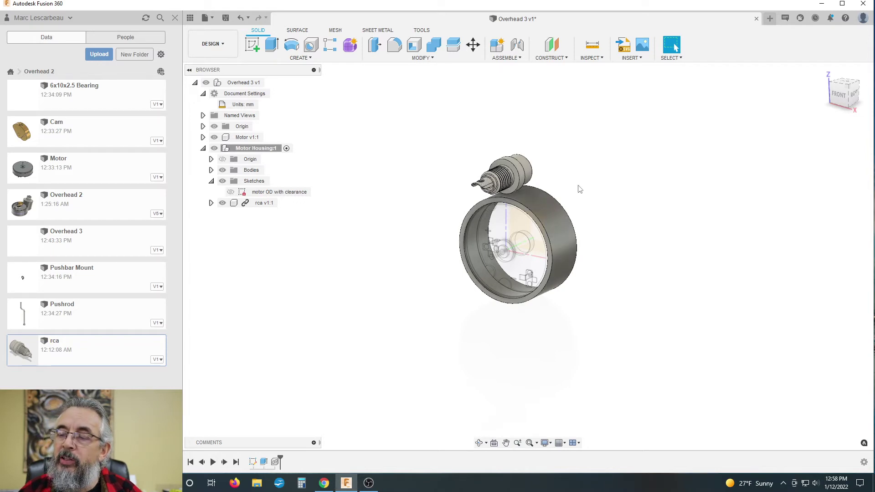
middle_click_drag(576, 190, 611, 176, "shift")
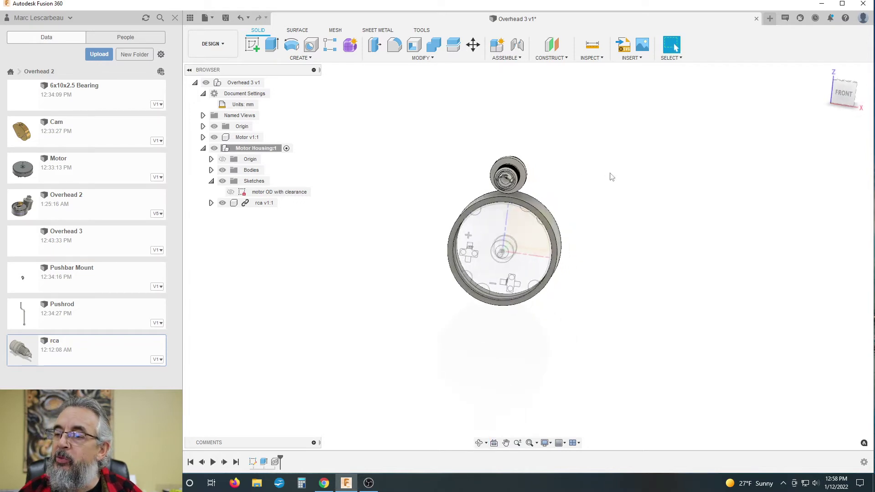
right_click(254, 203)
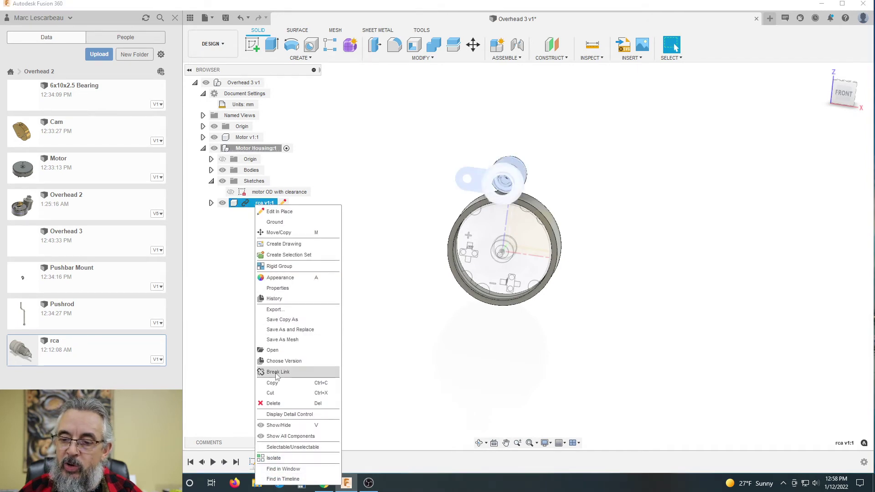
left_click(276, 372)
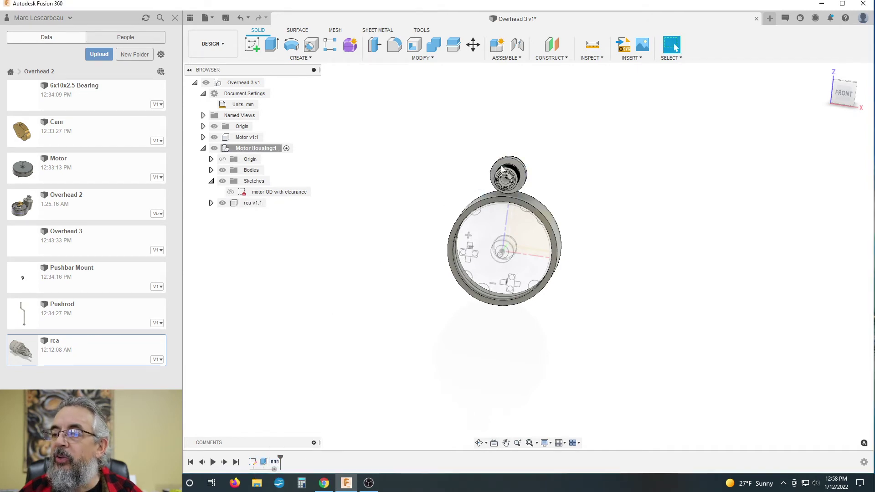
Step: Move the rca component in front view, shifting it up and right above the housing
left_click(253, 203)
key("m")
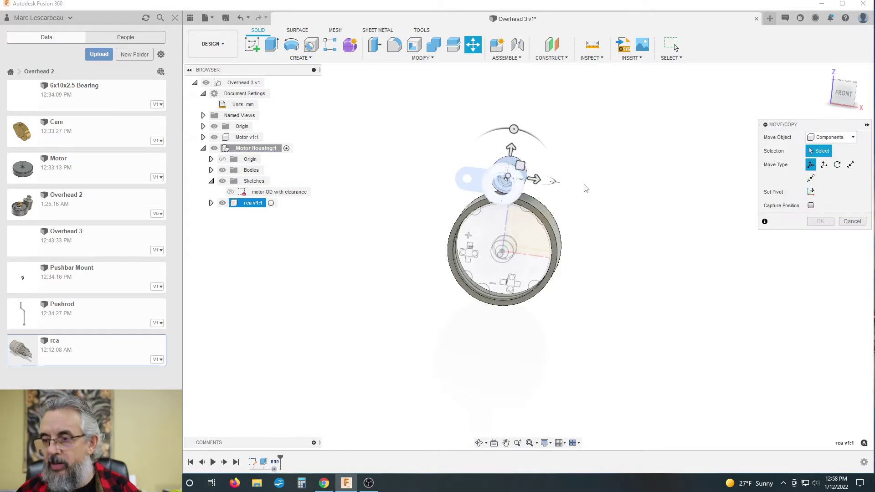
left_click(844, 95)
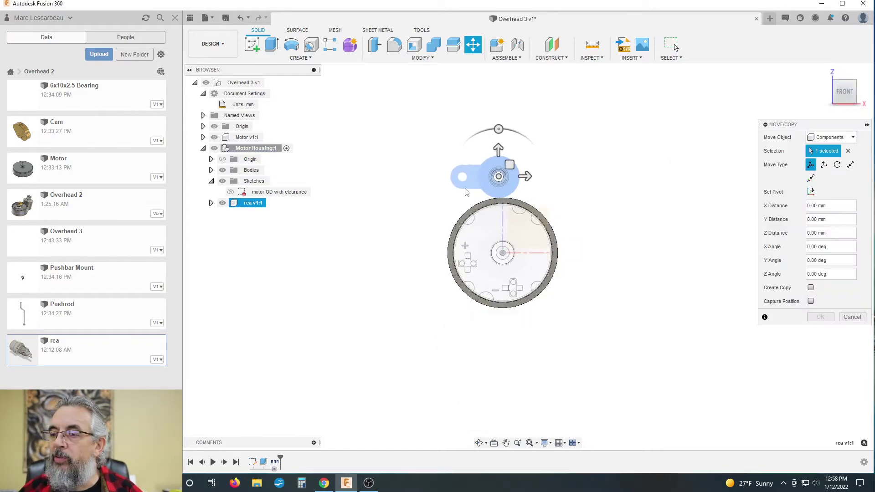
left_click_drag(510, 166, 557, 178)
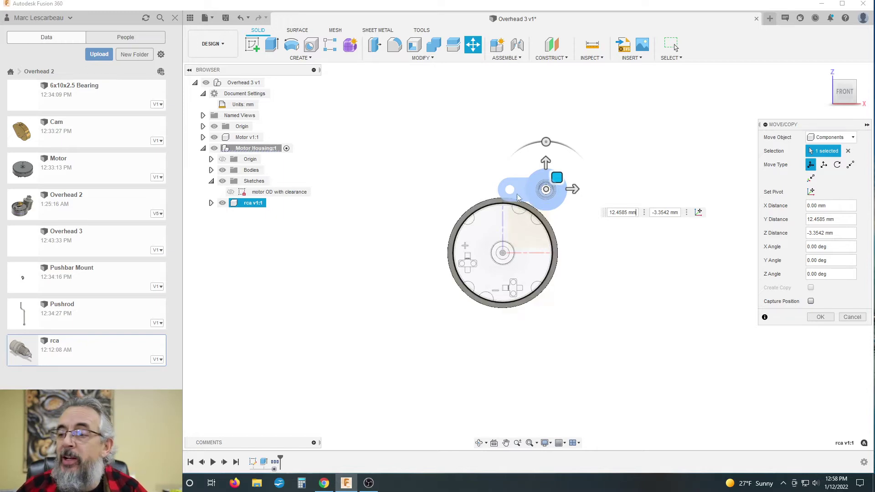
scroll(474, 143, "down", 2)
middle_click_drag(473, 141, 456, 157, "shift")
Step: Rotate the rca part -90° about Z, raise it 5 mm and shift it 5 mm along X
left_click_drag(578, 217, 517, 264)
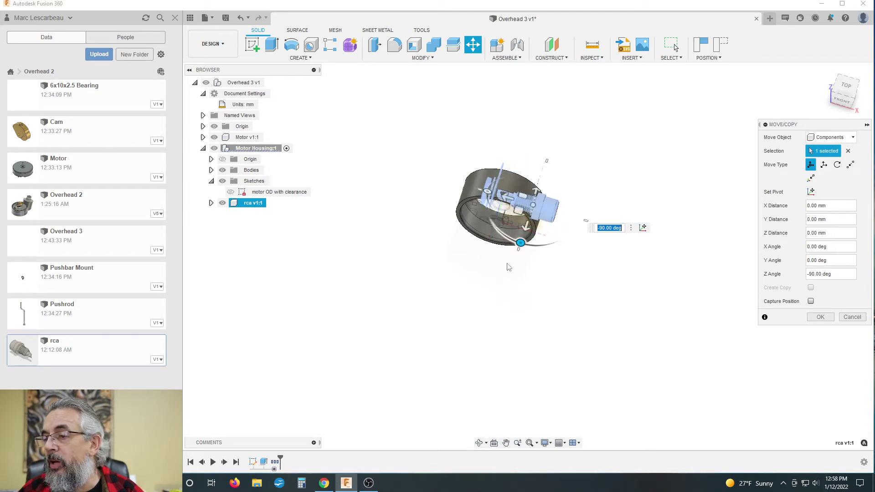
mouse_move(517, 263)
middle_mouse_down("shift")
mouse_move(487, 268)
mouse_move(481, 301)
mouse_move(513, 263)
middle_mouse_up("shift")
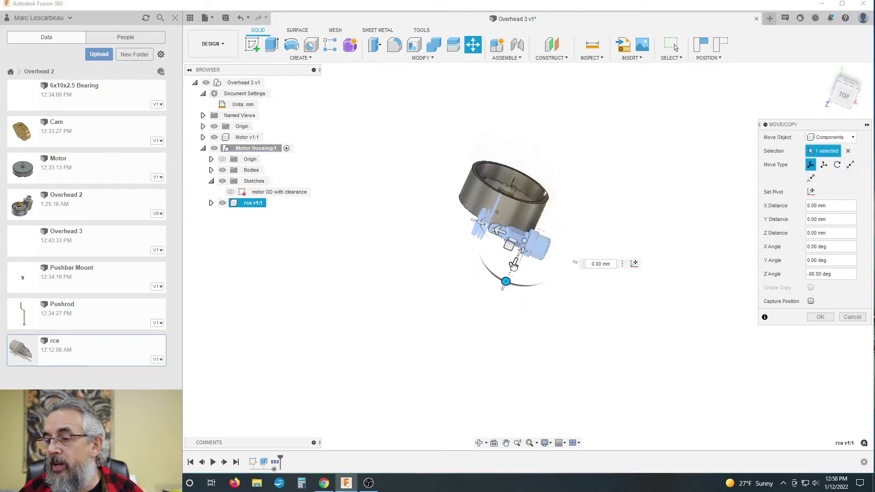
left_click_drag(513, 264, 492, 279)
middle_click_drag(508, 326, 534, 232, "shift")
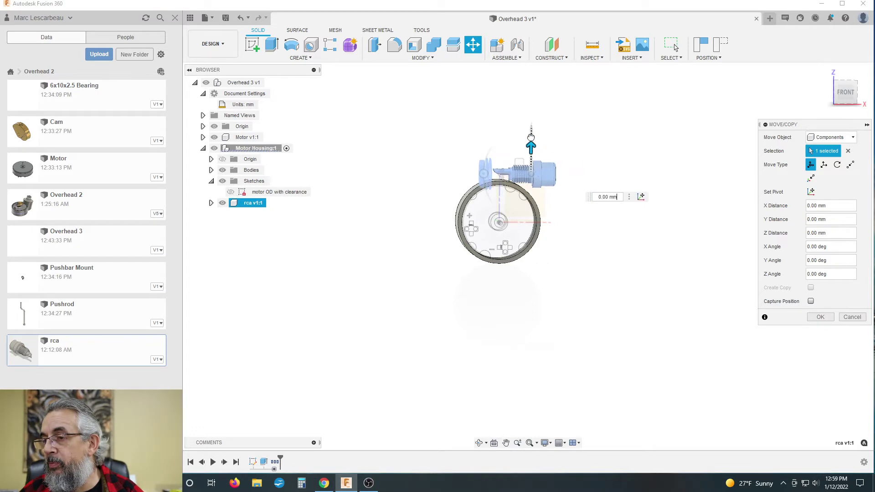
left_click_drag(531, 144, 531, 130)
left_click_drag(504, 159, 491, 161)
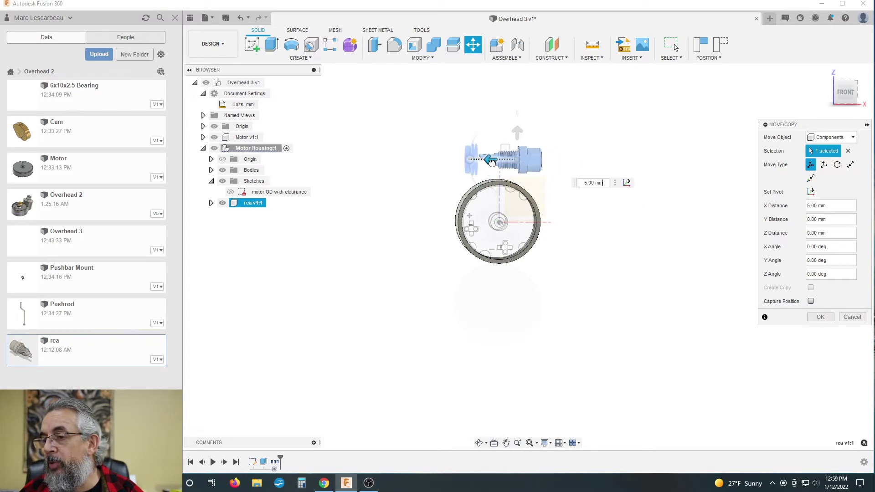
middle_click_drag(418, 168, 397, 231, "shift")
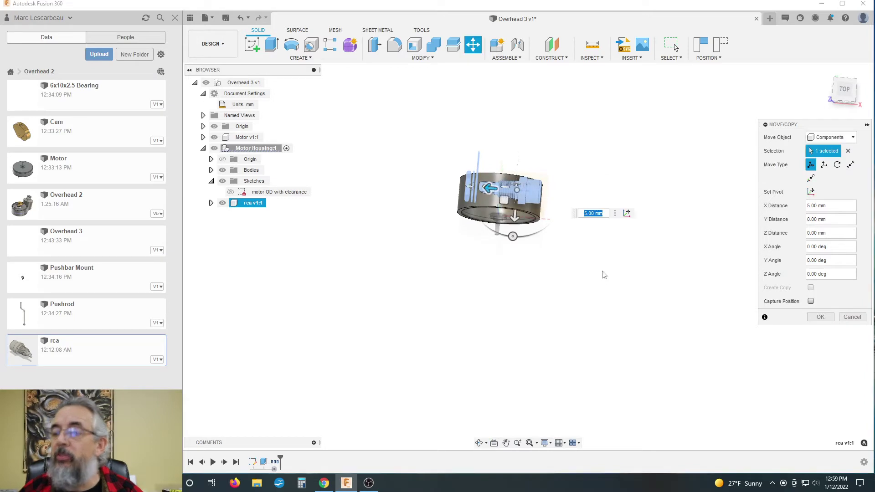
left_click(821, 317)
middle_click_drag(586, 303, 574, 242, "shift")
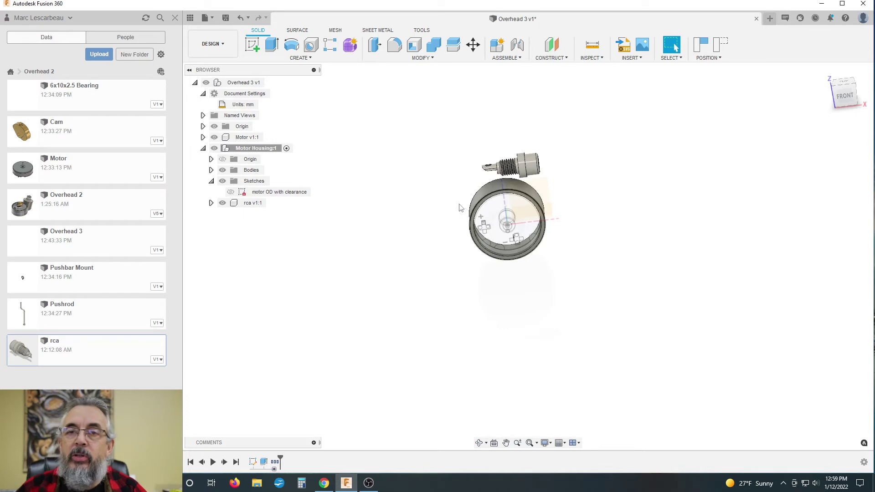
Step: Undo the rca connector's last uncaptured position change with Ctrl+Z
scroll(549, 135, "down", 1)
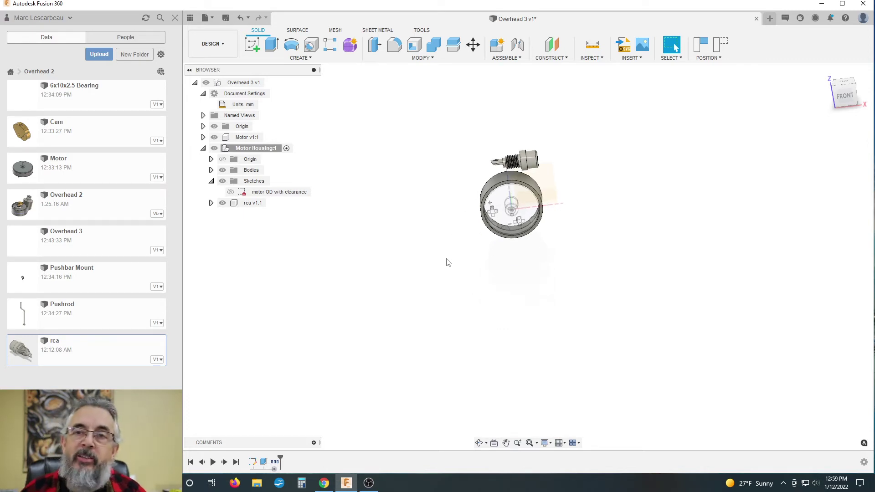
scroll(446, 262, "down", 1)
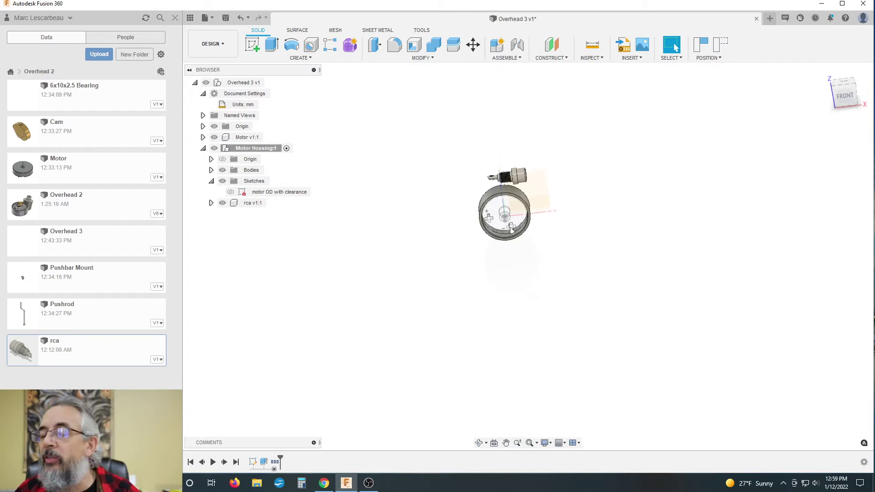
scroll(529, 178, "up", 2)
scroll(541, 217, "down", 1)
scroll(515, 249, "up", 1)
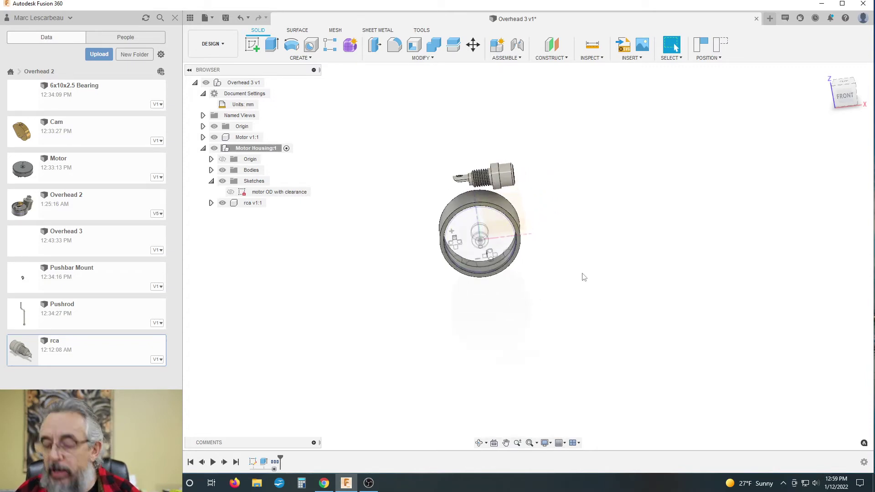
key("ctrl+z")
Step: Orbit the assembly, select rca v1:1, and open then dismiss its context menu
middle_click_drag(580, 275, 527, 283, "shift")
left_click(264, 202)
right_click(267, 203)
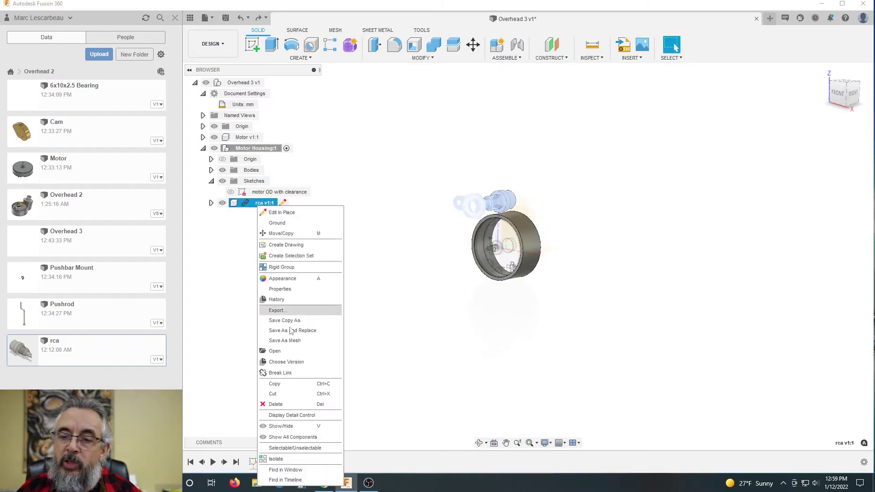
left_click(291, 378)
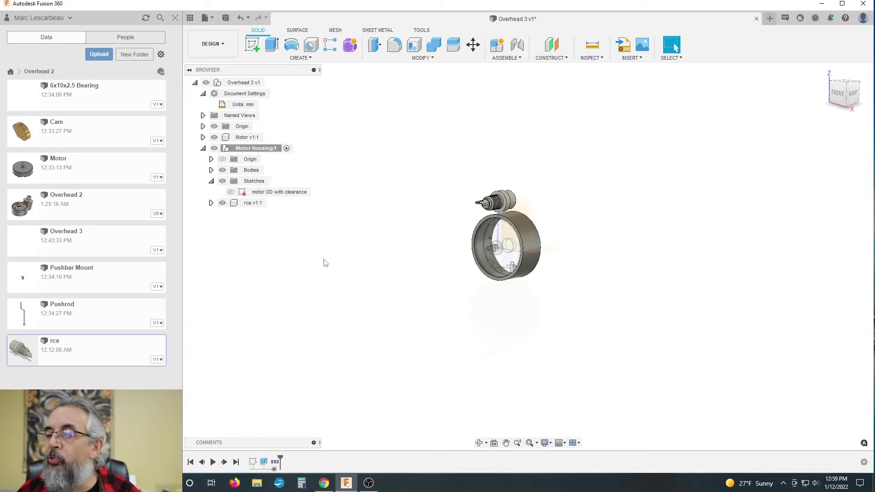
Step: Orbit to view the assembly from behind, then open the Modify menu
scroll(346, 243, "down", 1)
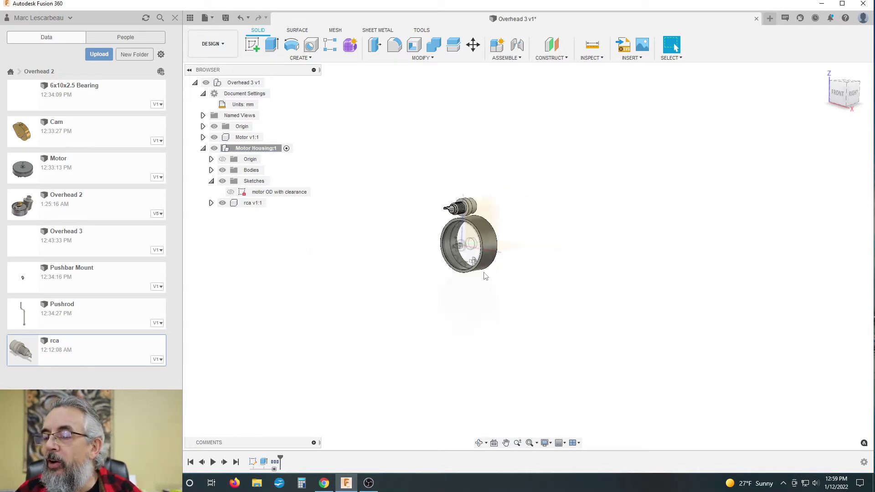
middle_click_drag(486, 276, 433, 293, "shift")
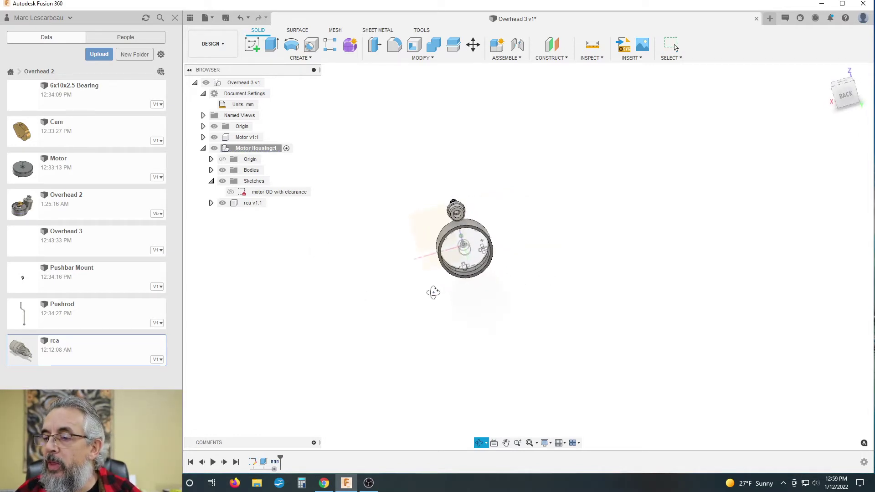
scroll(479, 182, "up", 3)
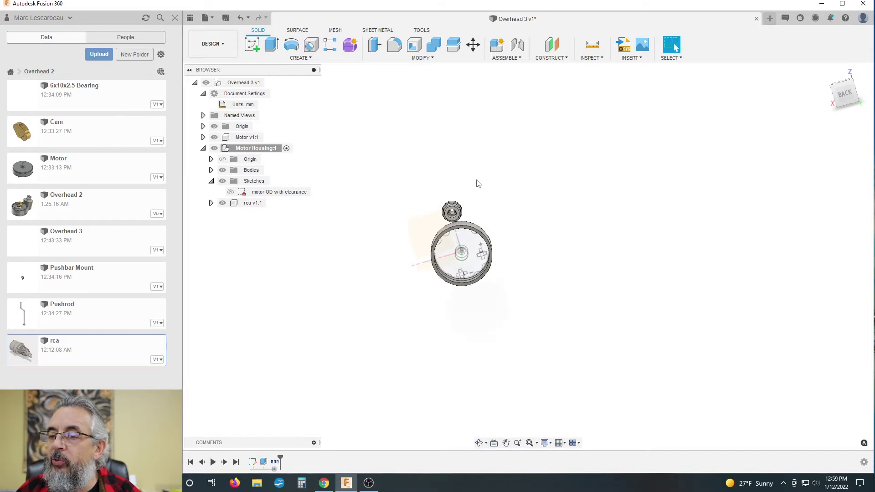
left_click(430, 59)
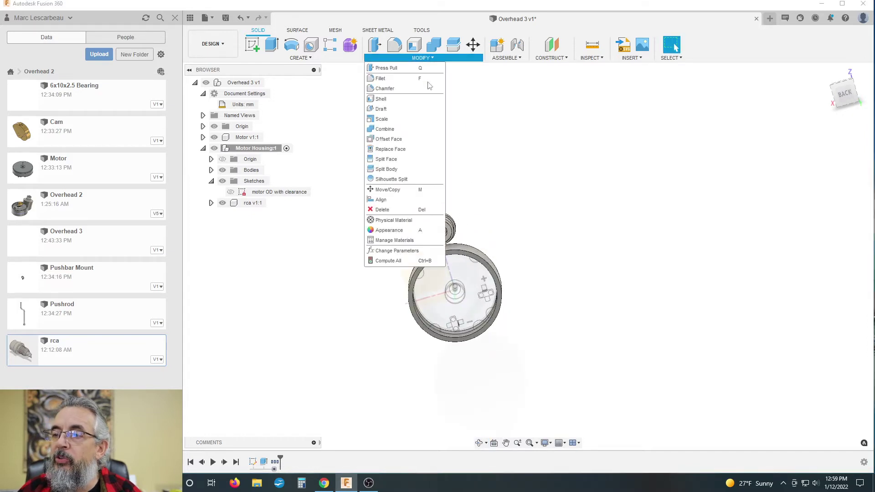
Step: Align the RCA jack's hole face to the housing's inner face with Modify > Align
left_click(382, 199)
middle_click_drag(487, 186, 507, 172, "shift")
scroll(463, 223, "up", 2)
scroll(462, 223, "up", 2)
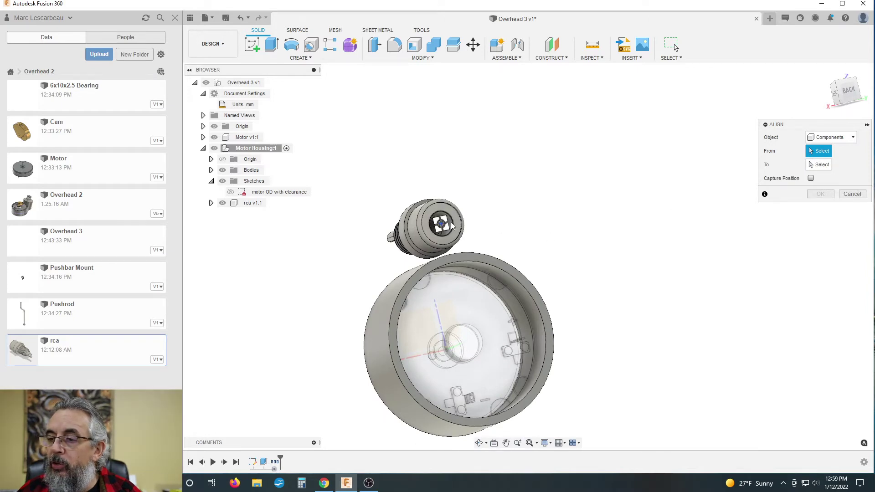
scroll(453, 227, "up", 2)
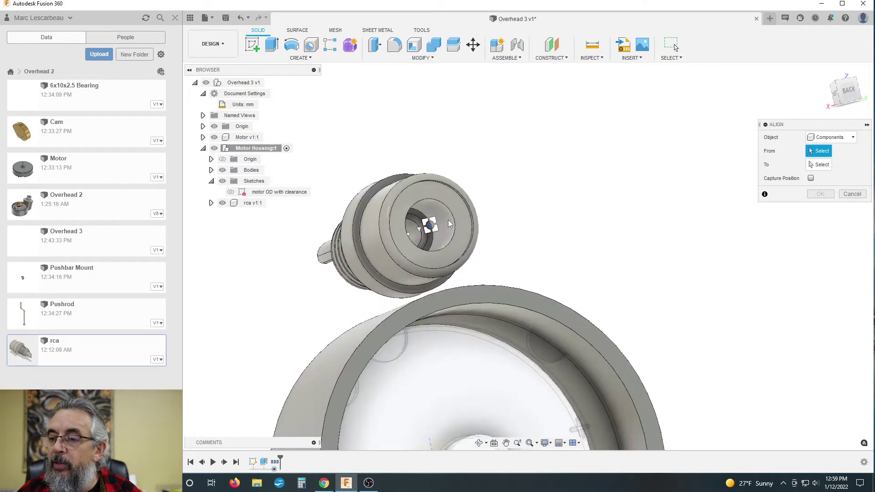
left_click(426, 226)
scroll(502, 156, "down", 3)
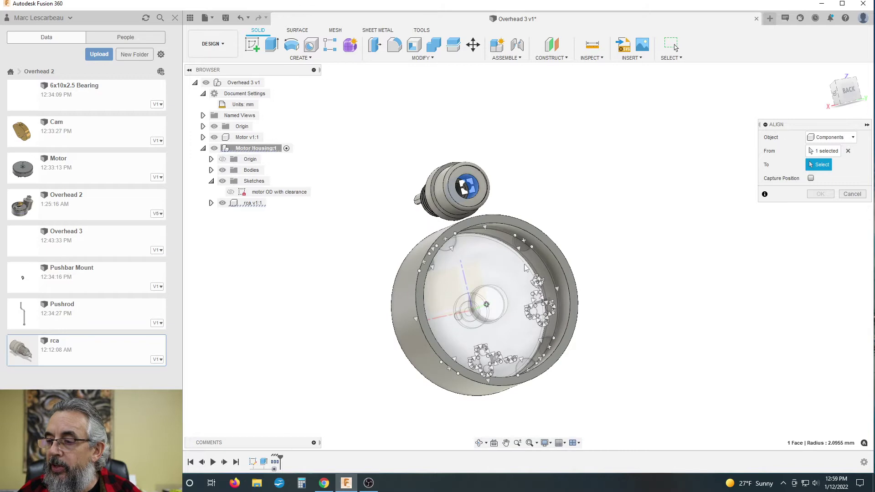
scroll(525, 267, "up", 2)
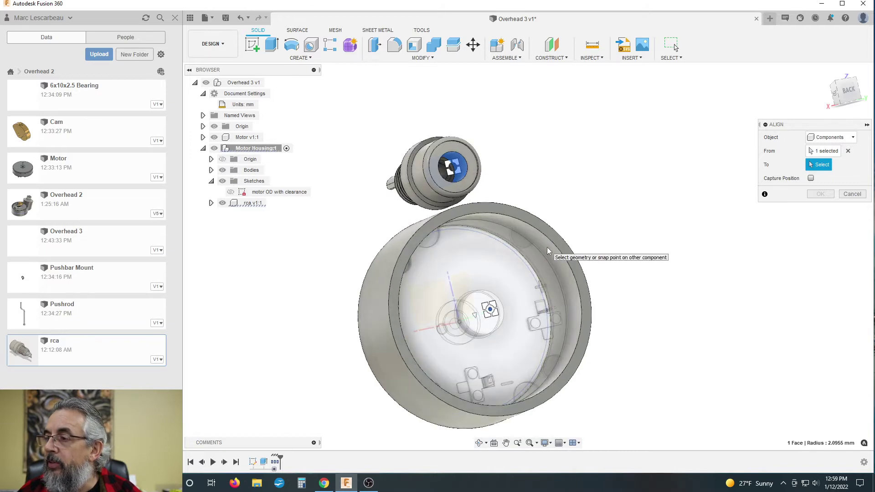
left_click(548, 249)
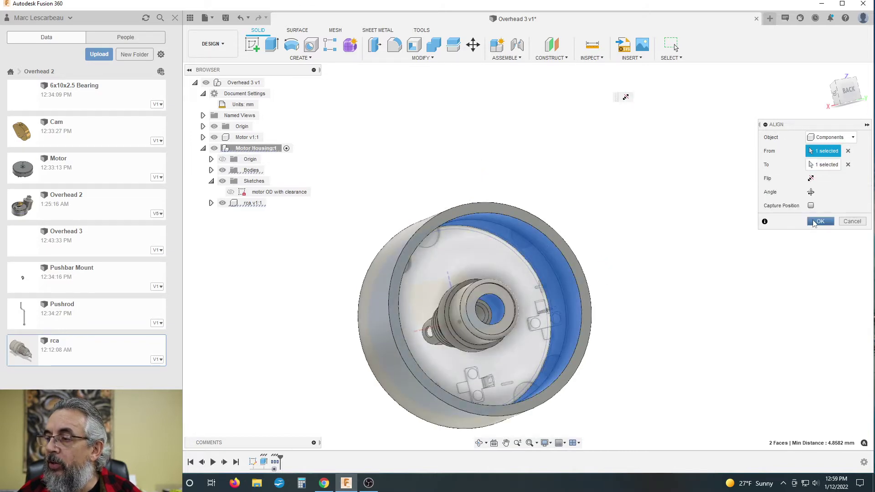
left_click(819, 221)
scroll(470, 174, "down", 3)
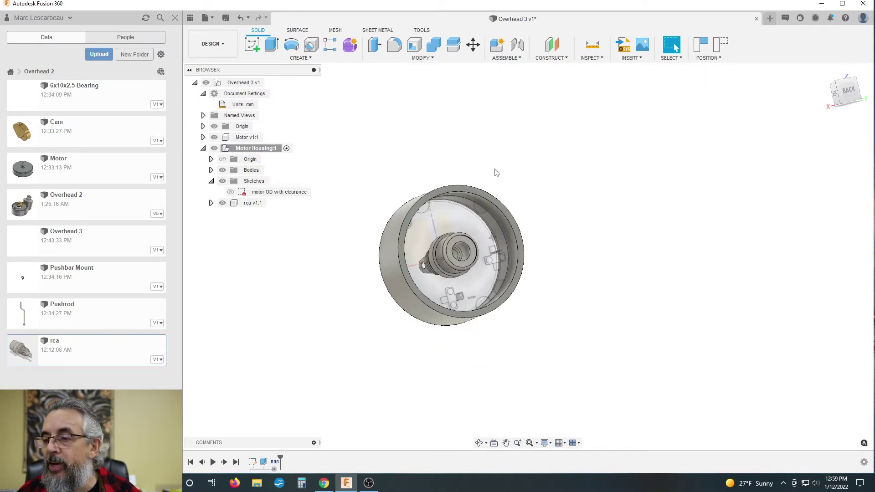
Step: Move rca v1:1 to -20.00 mm along Y so it floats above the housing rim
middle_click_drag(496, 173, 568, 186, "shift")
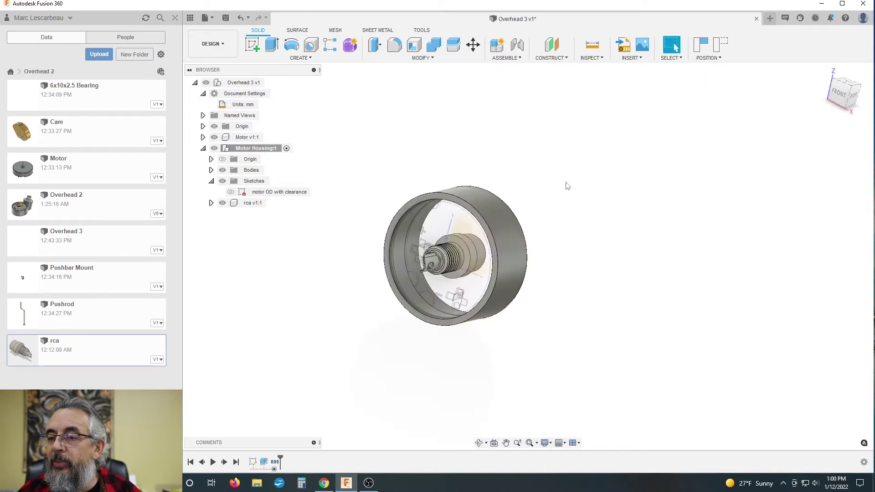
left_click(257, 203)
key("m")
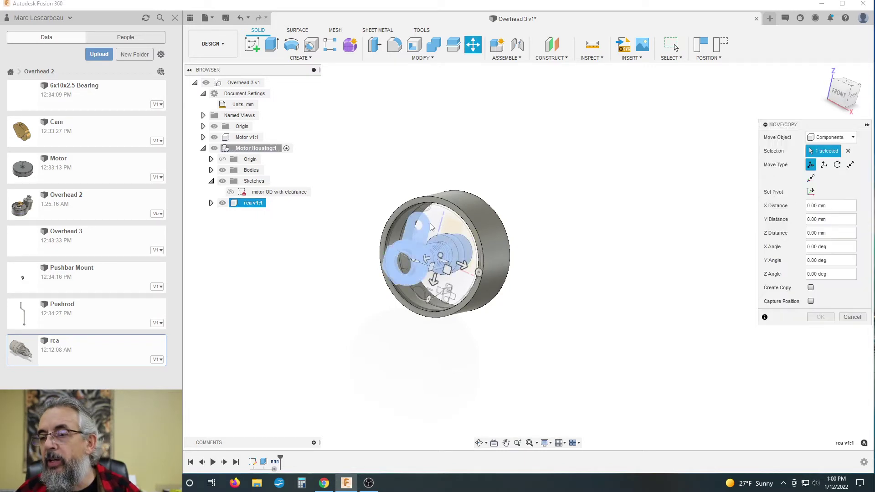
left_click_drag(433, 278, 451, 185)
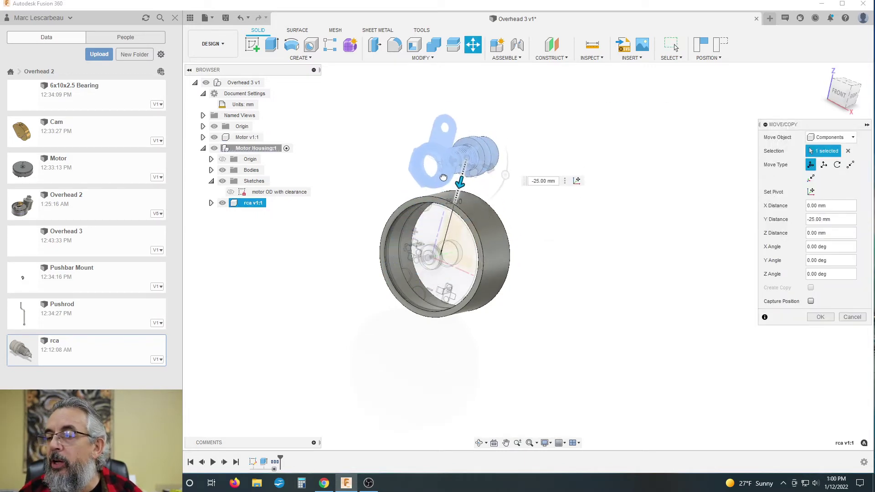
middle_click_drag(456, 228, 444, 182, "shift")
left_click_drag(444, 179, 441, 201)
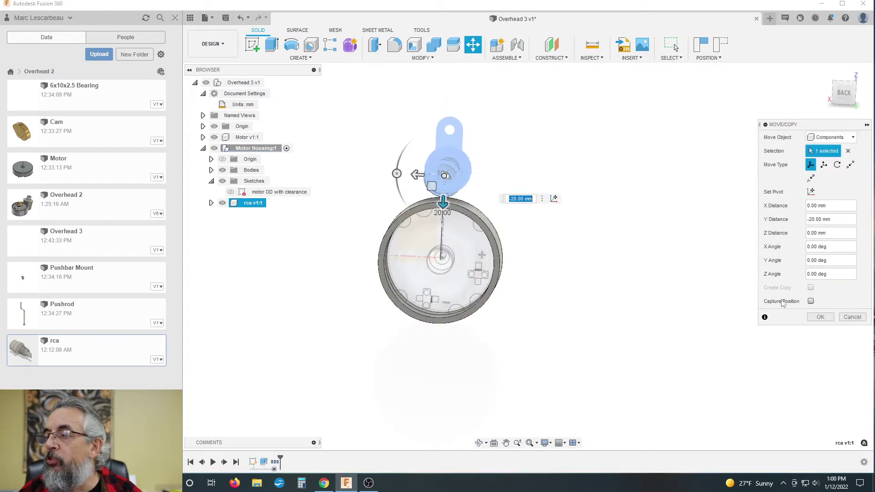
left_click(820, 316)
mouse_move(588, 287)
middle_mouse_down("shift")
mouse_move(673, 280)
mouse_move(607, 280)
mouse_move(604, 291)
middle_mouse_up("shift")
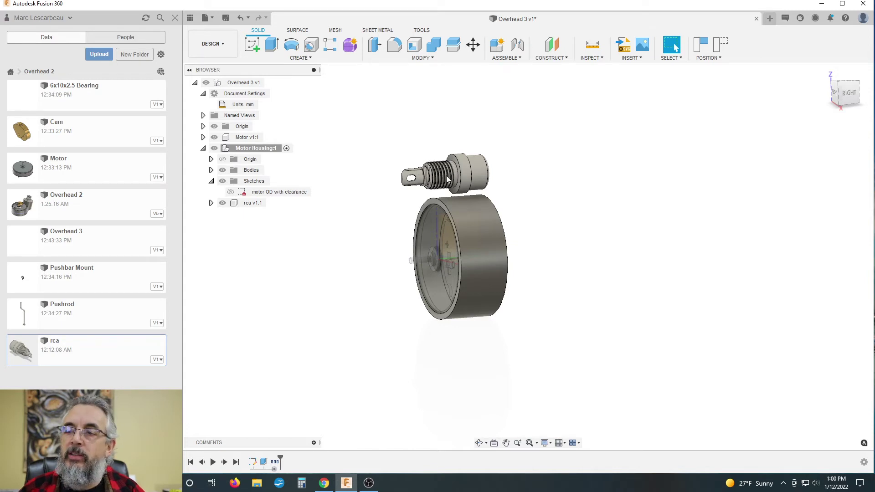
Step: Hide Motor Housing:1 and drag rca v1:1 to a new place in the browser tree
scroll(519, 179, "down", 1)
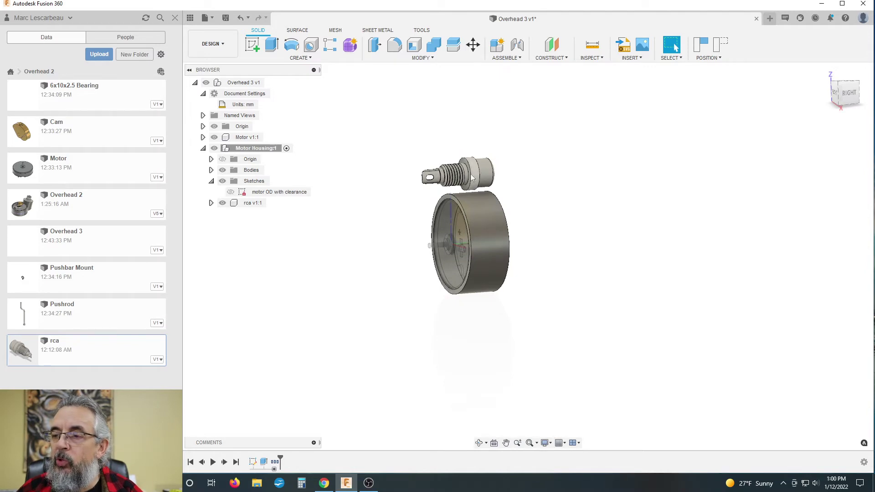
left_click(273, 148)
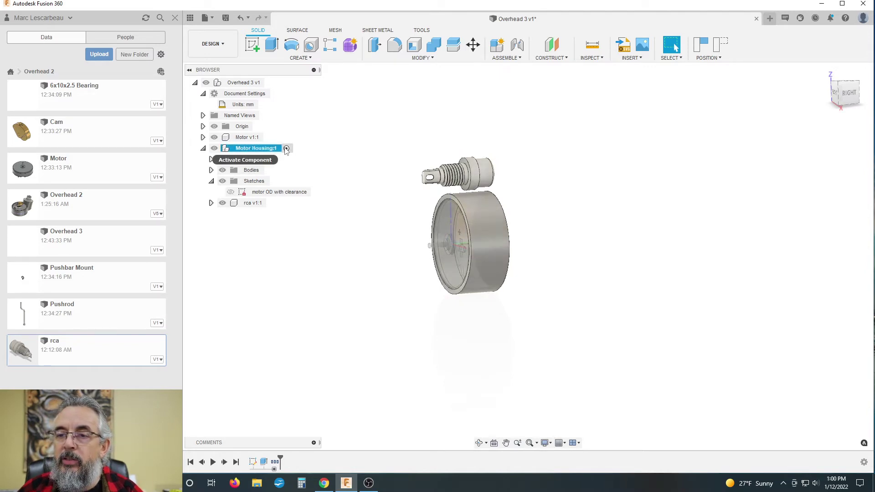
left_click(214, 148)
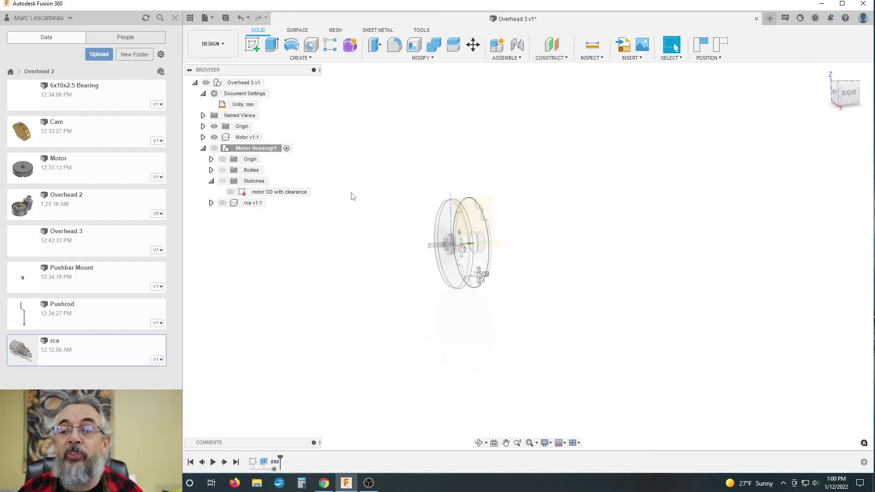
left_click(254, 205)
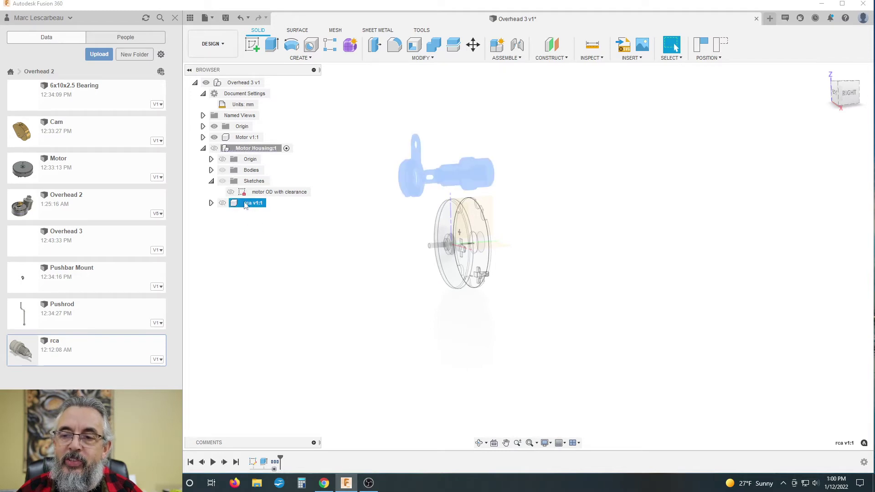
left_click_drag(245, 206, 243, 149)
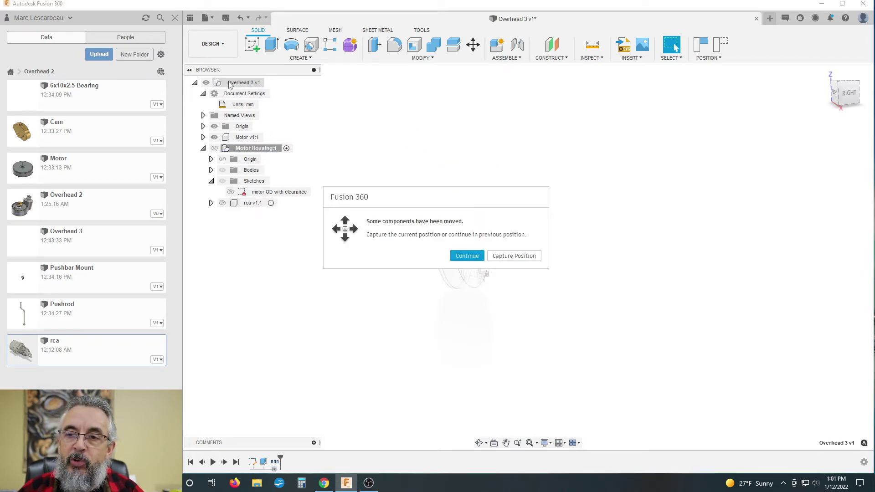
Step: Capture the moved components' positions and turn rca v1:1's visibility back on
left_click(515, 255)
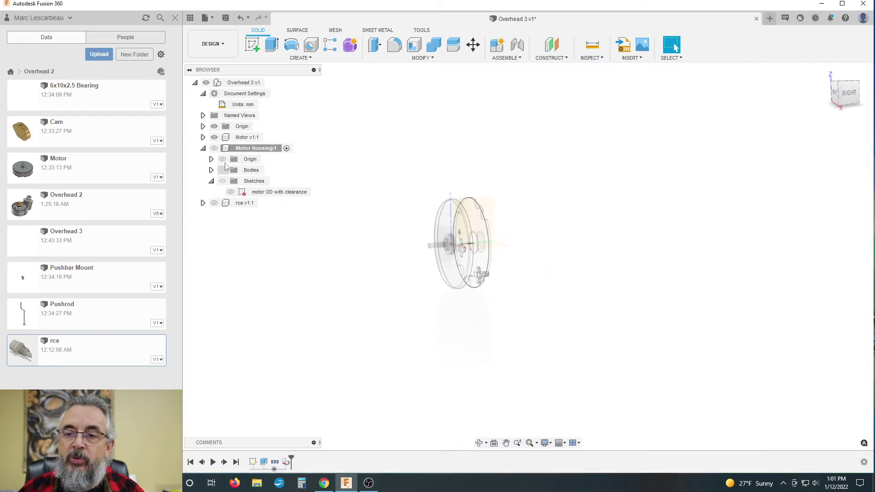
left_click(215, 149)
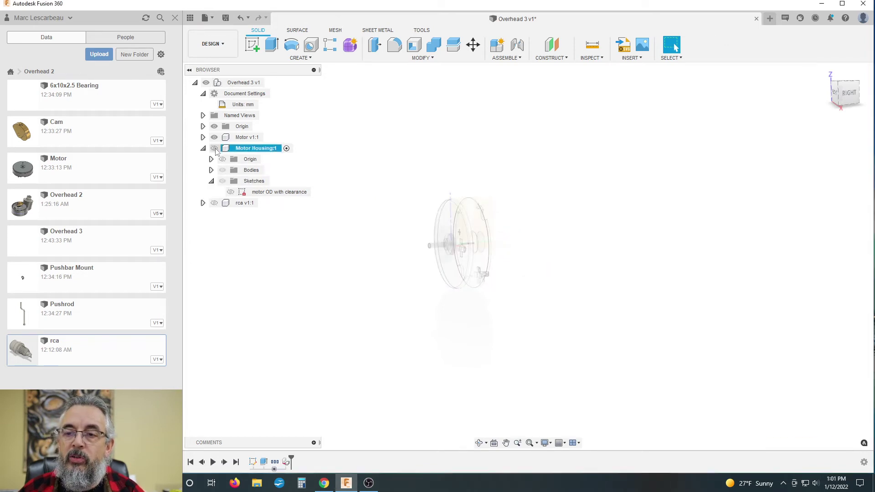
left_click(215, 203)
left_click(214, 203)
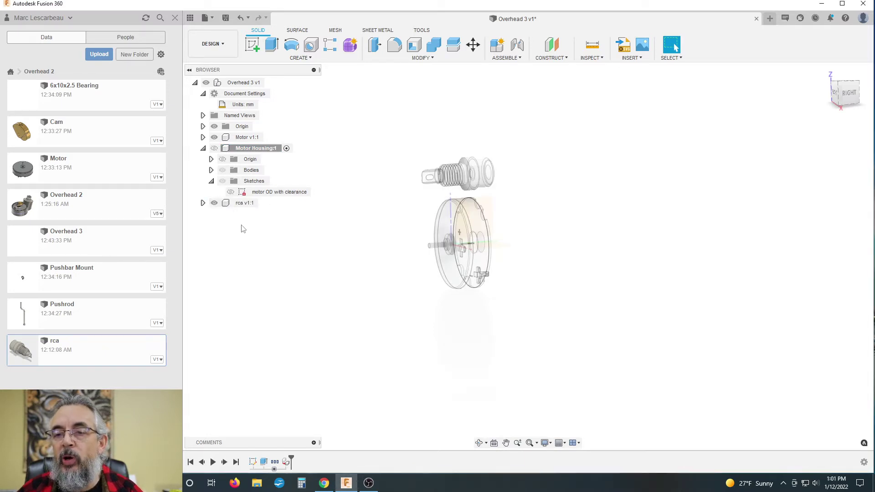
left_click(260, 205)
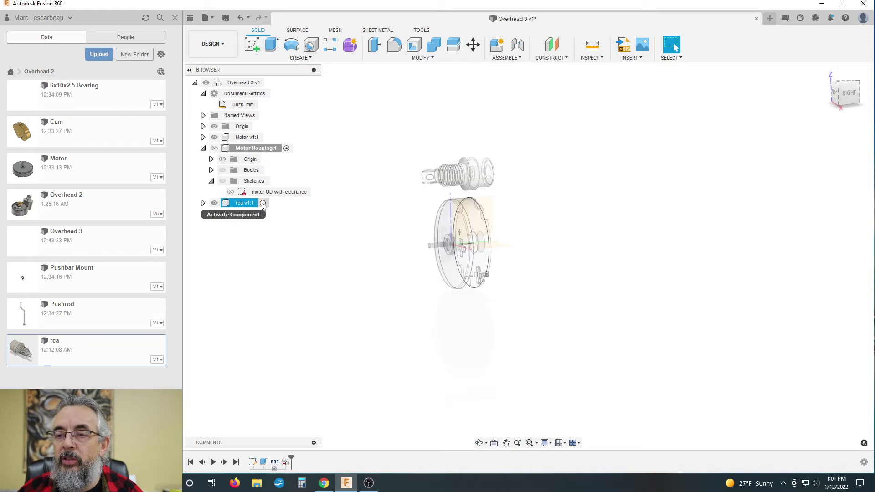
Step: Cancel a stray Create Sketch, orbit to a front-right view, and select rca v1:1
left_click(309, 263)
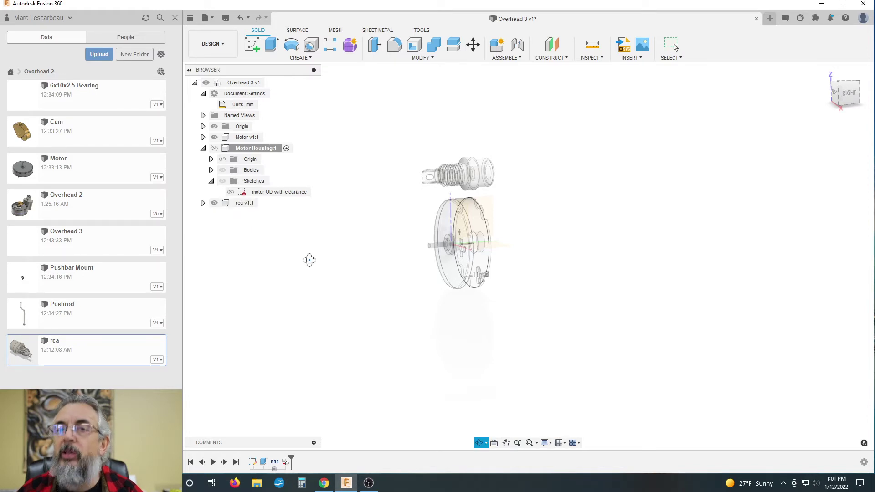
mouse_move(309, 260)
left_mouse_down()
mouse_move(355, 262)
mouse_move(342, 273)
left_mouse_up()
left_click(254, 46)
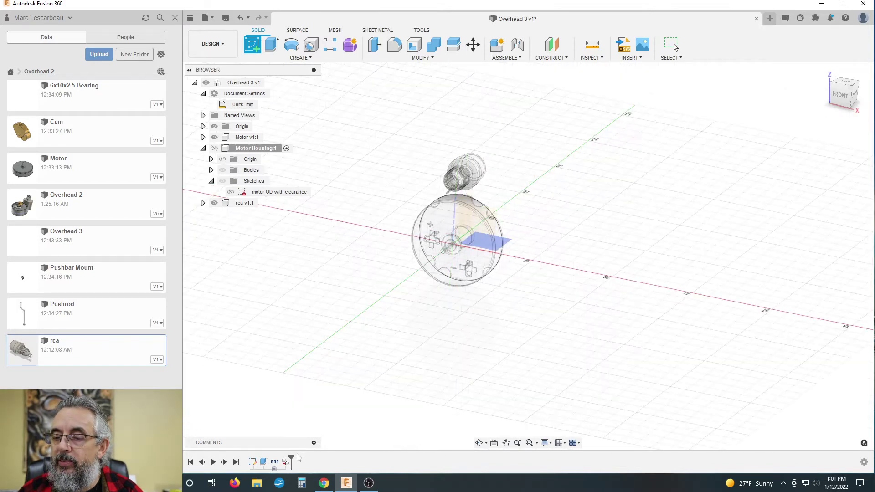
key("Escape")
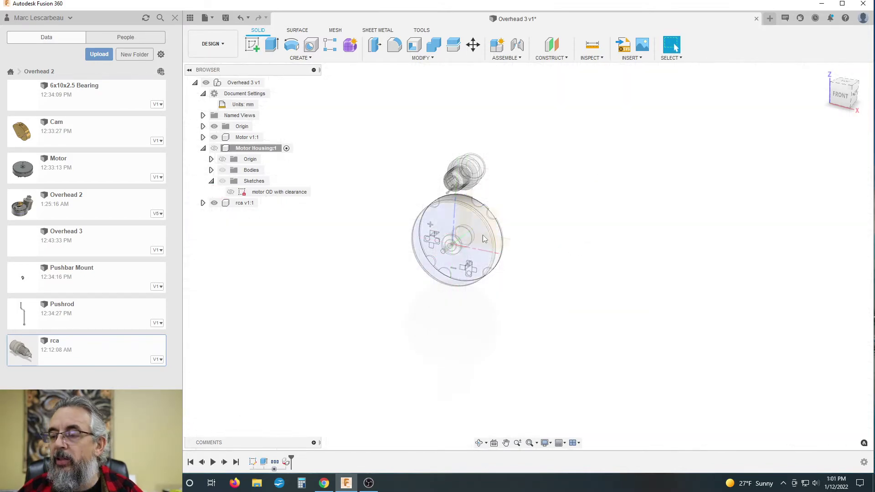
middle_click_drag(513, 205, 479, 190, "shift")
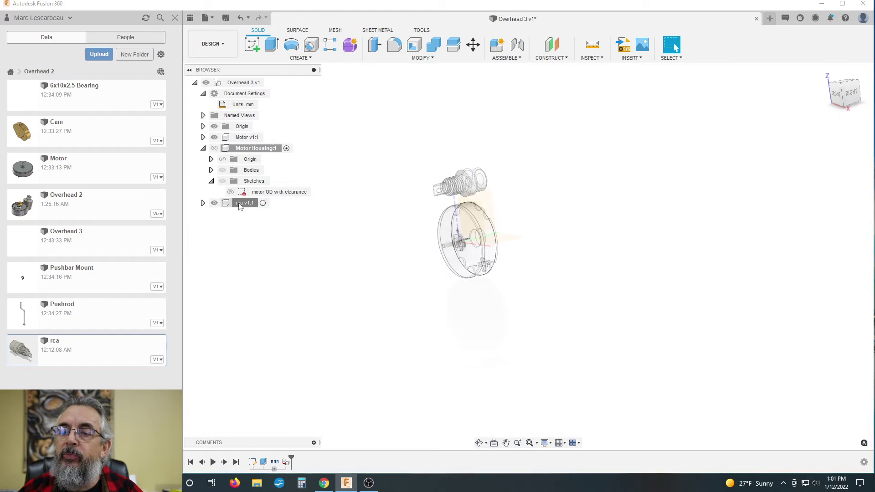
left_click(240, 203)
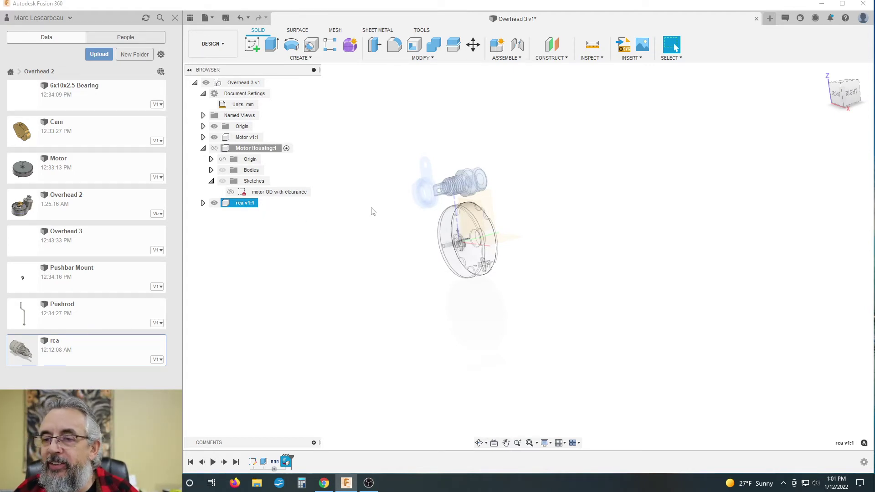
Step: Rotate rca v1:1 to a 35.00° Z angle with Move/Copy and confirm
key("m")
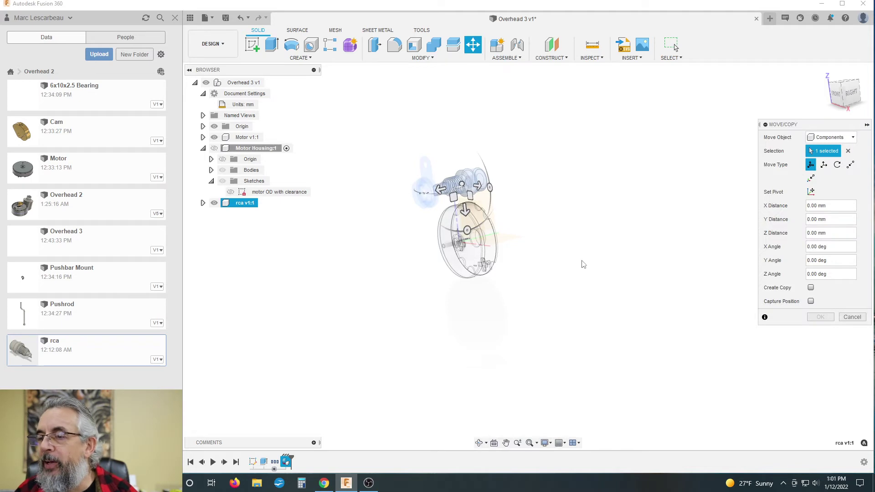
middle_click_drag(583, 264, 555, 252, "shift")
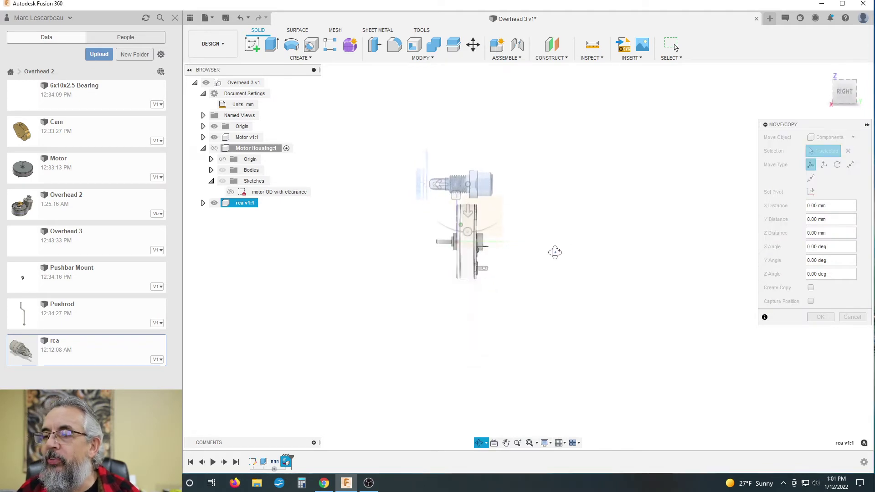
scroll(321, 167, "down", 2)
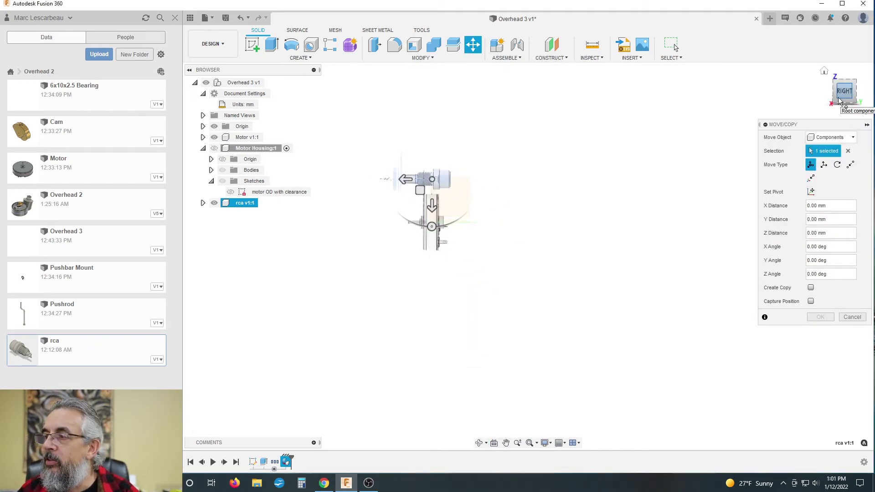
scroll(460, 248, "up", 3)
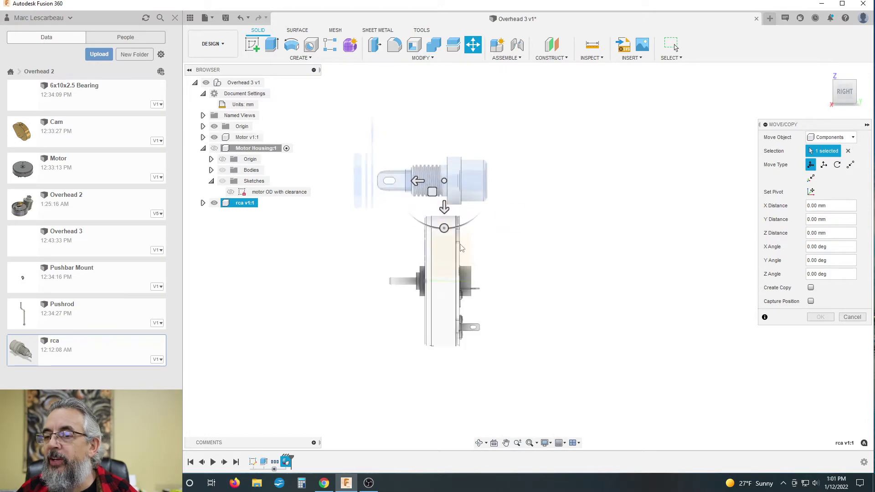
left_click_drag(445, 228, 480, 246)
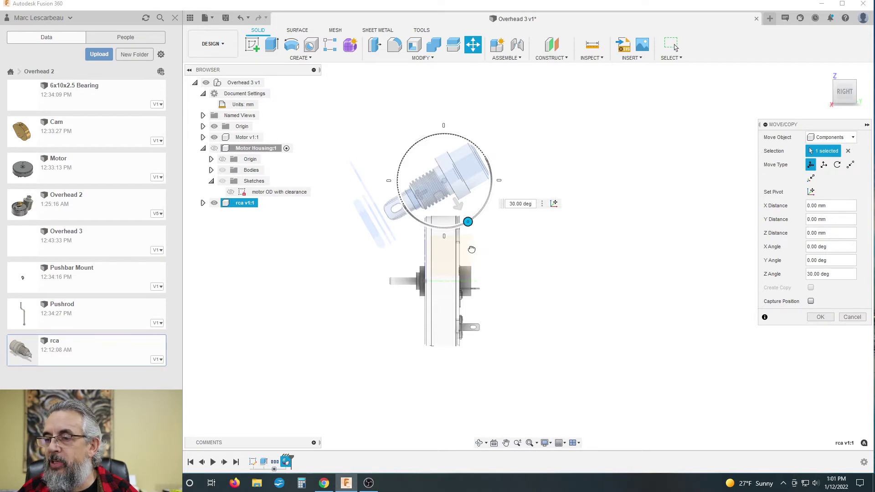
mouse_move(471, 250)
left_mouse_down()
mouse_move(501, 242)
mouse_move(486, 254)
left_mouse_up()
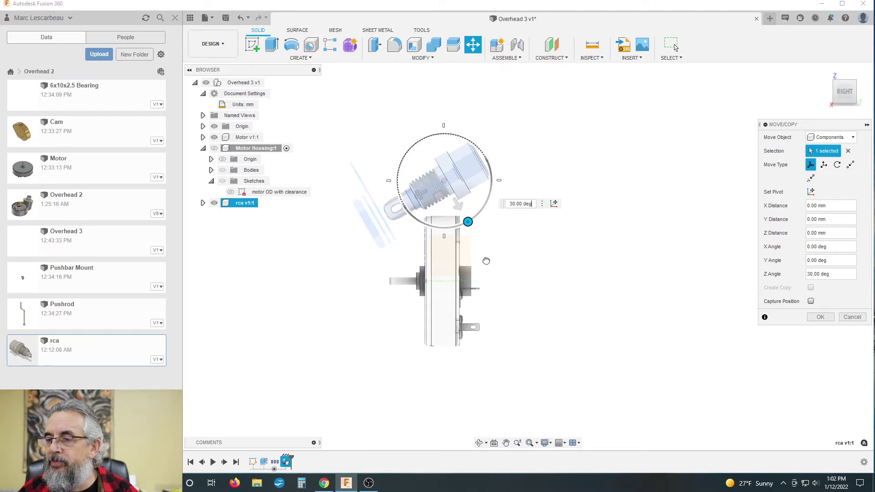
left_click_drag(489, 259, 492, 259)
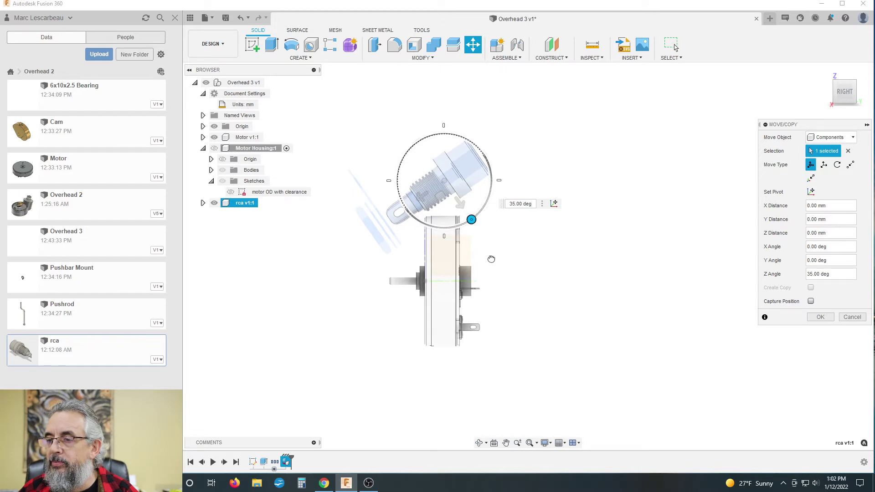
left_click_drag(491, 259, 494, 258)
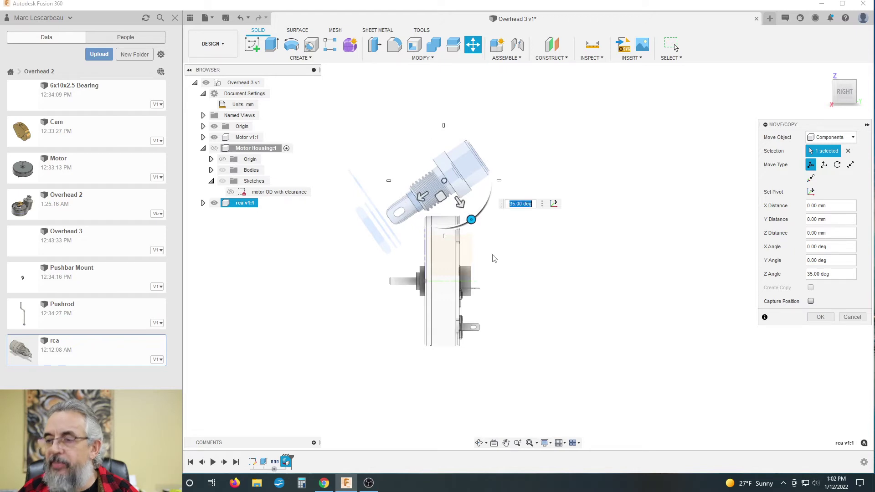
left_click(821, 317)
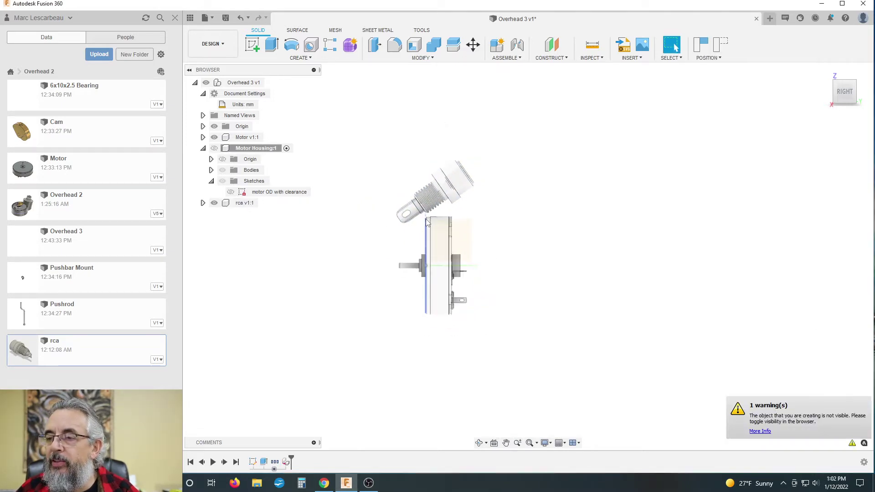
Step: Select rca v1:1 and shift it -1 mm toward the housing
scroll(427, 222, "up", 1)
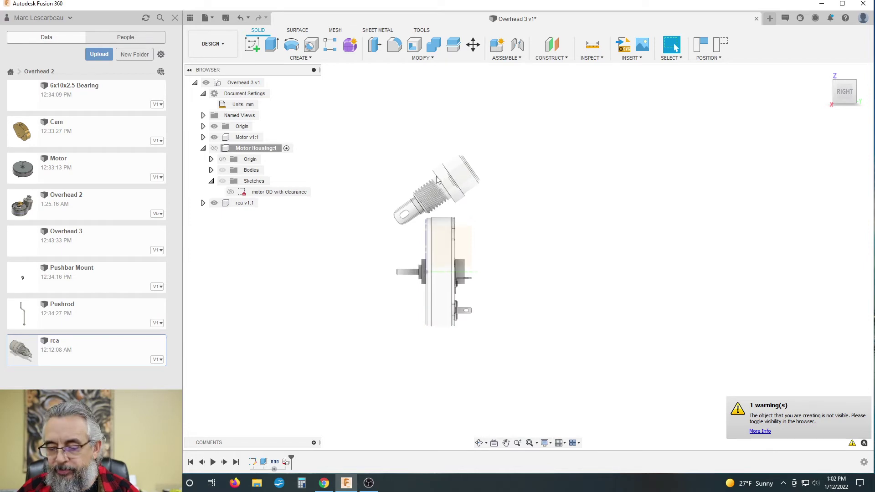
left_click(437, 179)
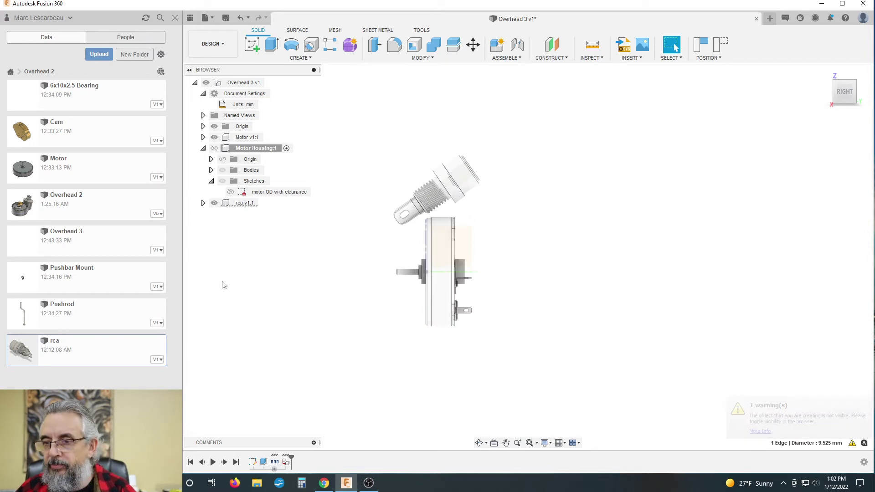
left_click(245, 203)
key("m")
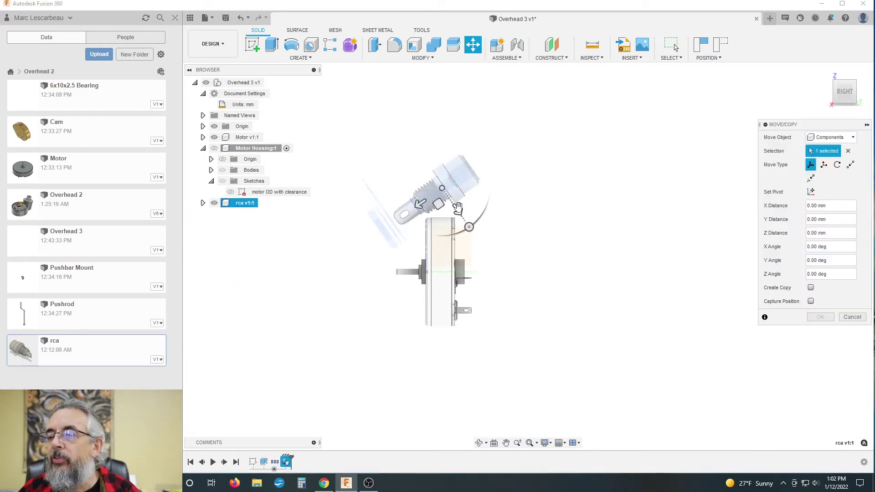
mouse_move(457, 208)
left_mouse_down()
mouse_move(479, 195)
mouse_move(493, 226)
mouse_move(455, 214)
left_mouse_up()
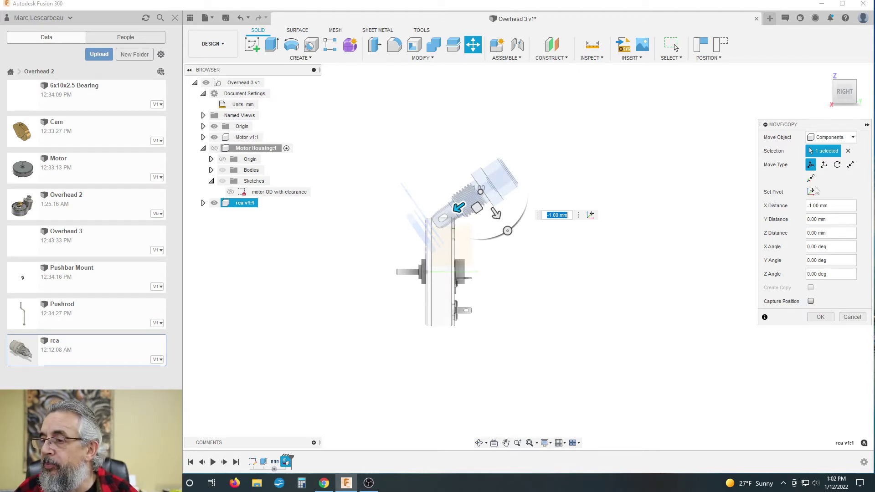
Step: Switch Move Type to Rotate and turn the jack 90° about a picked axis
left_click(837, 165)
middle_click_drag(658, 230, 631, 273, "shift")
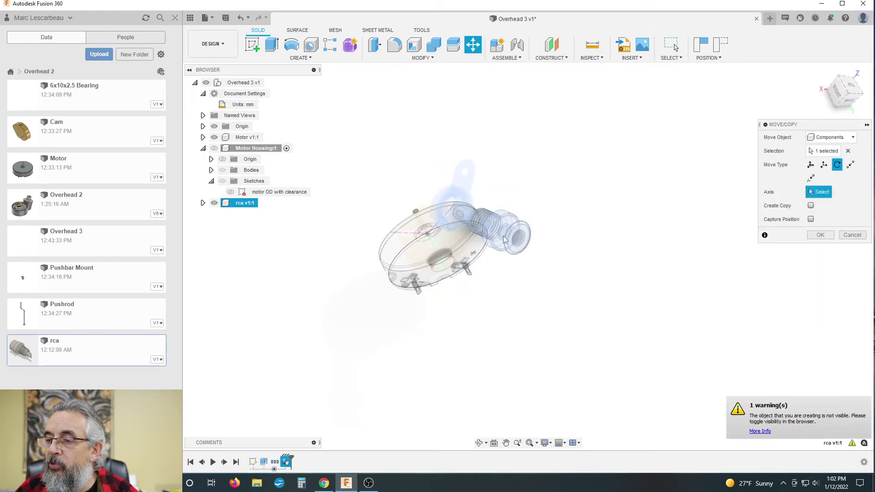
left_click(504, 239)
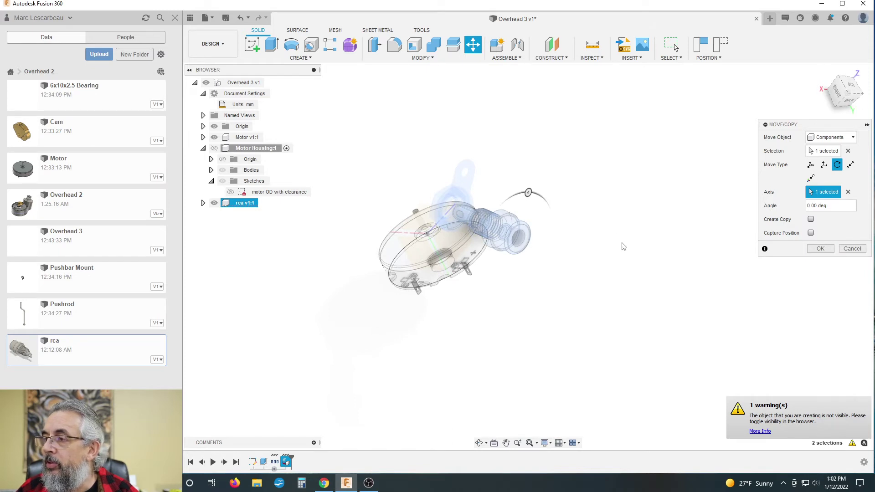
middle_click_drag(586, 255, 545, 254, "shift")
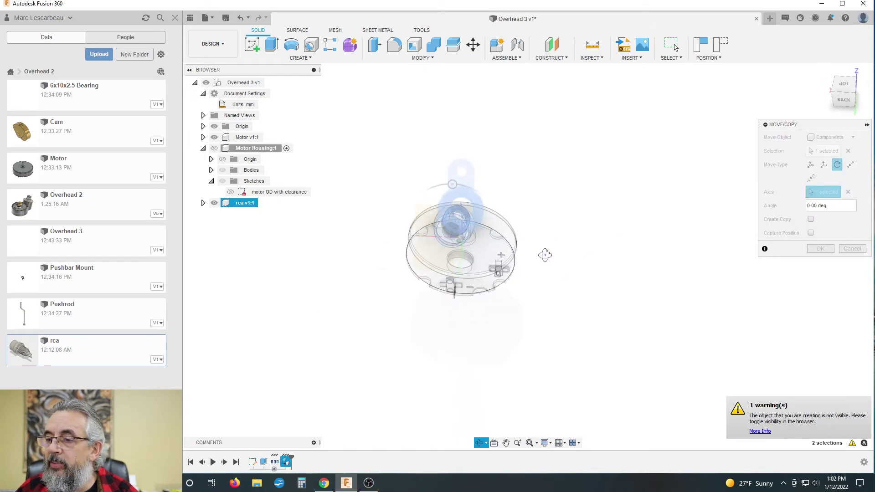
left_click_drag(455, 195, 502, 249)
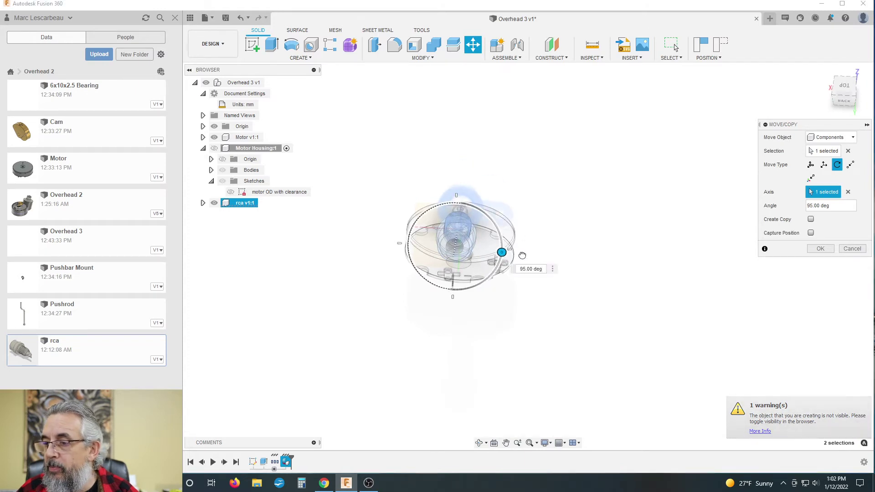
left_click(810, 248)
middle_click_drag(478, 328, 547, 292, "shift")
key("Escape")
left_click(246, 203)
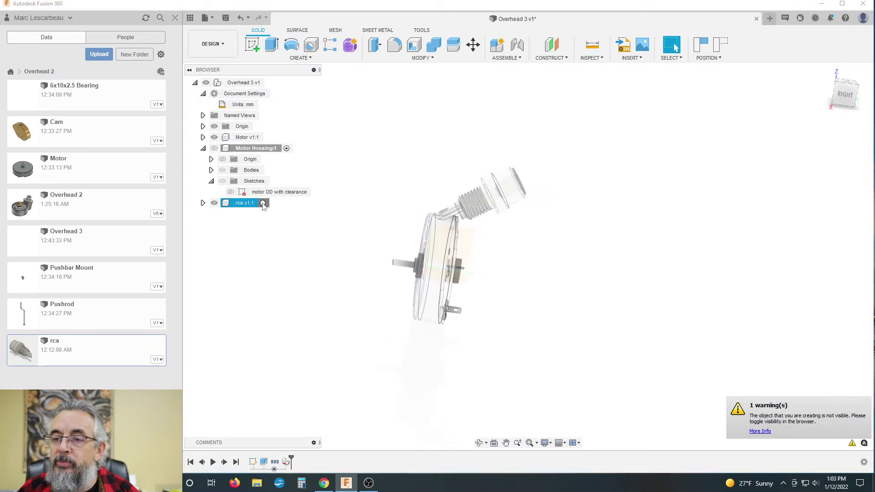
Step: Activate rca v1:1 in the browser and orbit below and beside the jack to check the rim
left_click(263, 203)
scroll(457, 202, "up", 3)
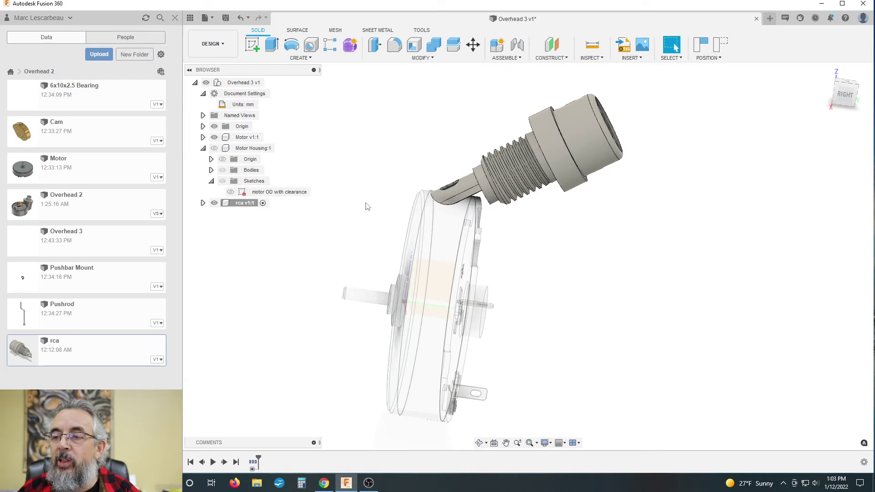
middle_click_drag(368, 207, 457, 192, "shift")
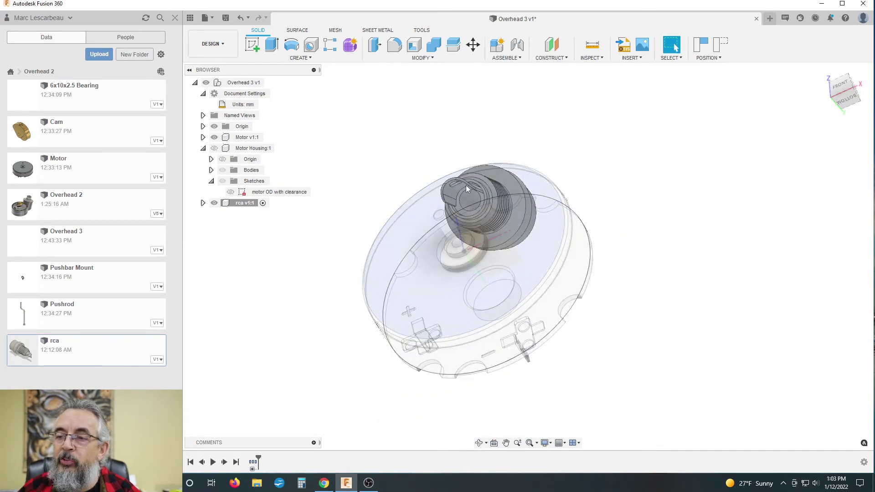
middle_click_drag(510, 141, 674, 47, "shift")
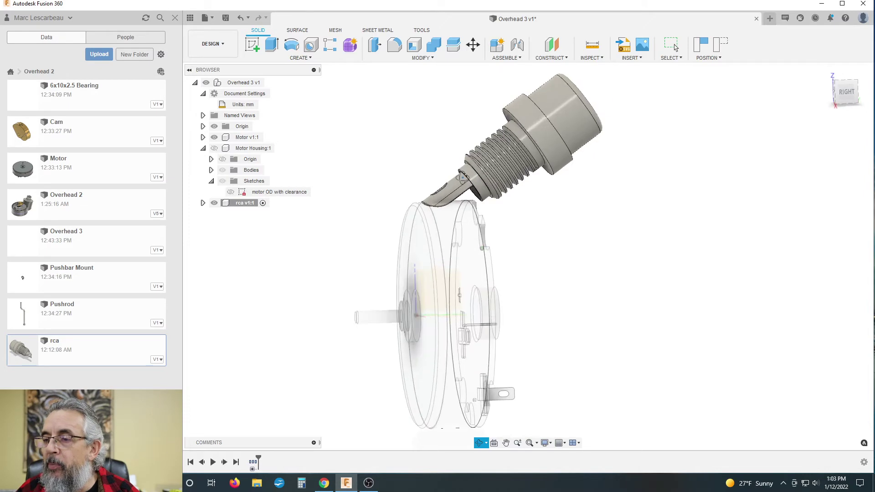
left_click(674, 46)
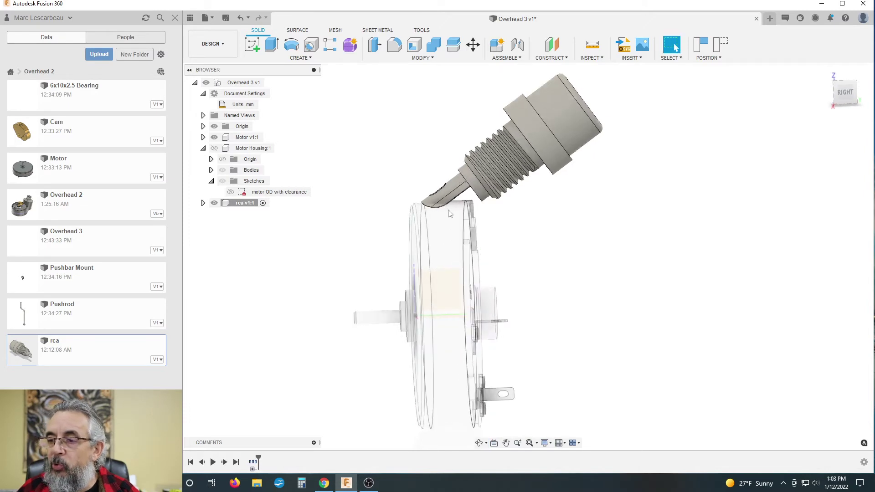
middle_click_drag(369, 218, 327, 227, "shift")
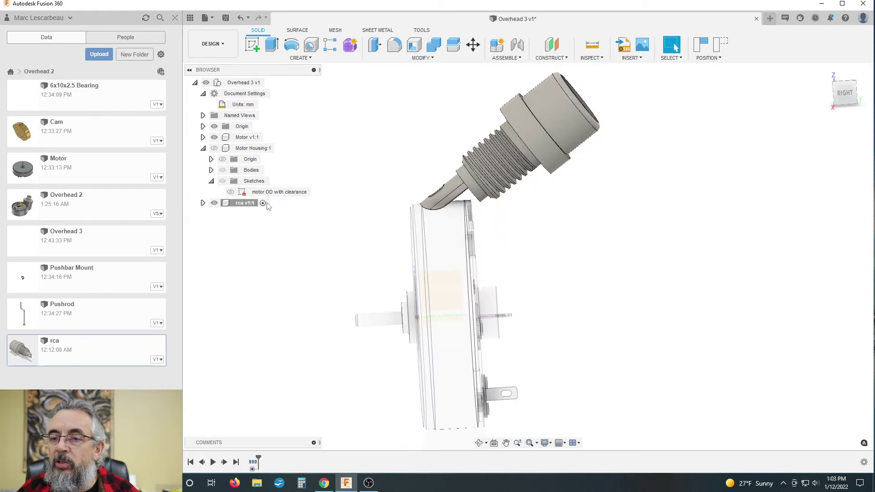
left_click(246, 203)
Step: Free Move rca v1:1 to a 1.00 mm X offset and confirm
key("m")
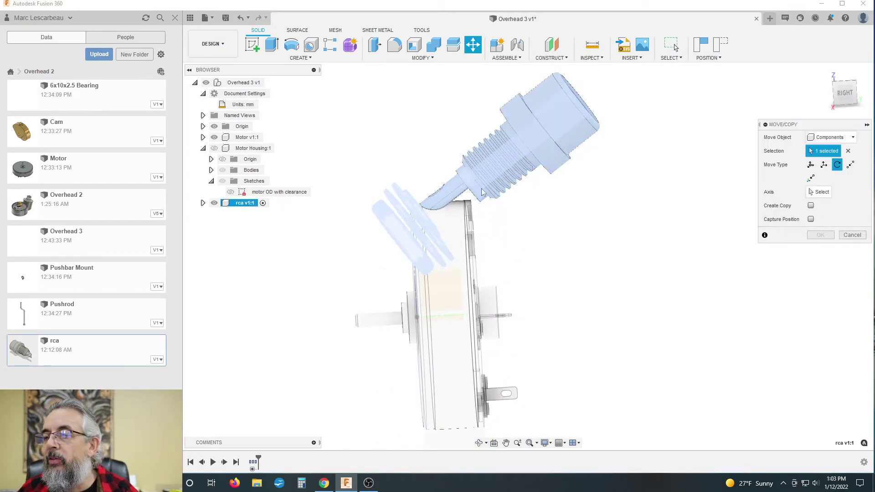
left_click(811, 165)
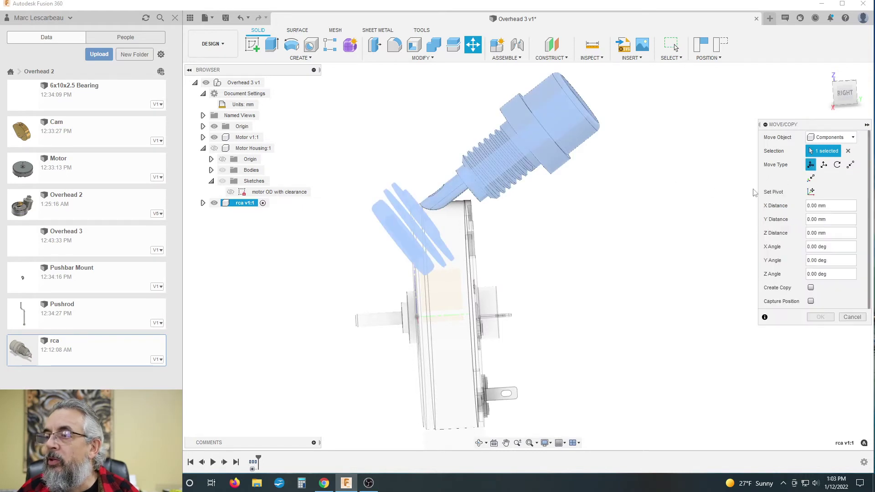
left_click_drag(500, 161, 510, 146)
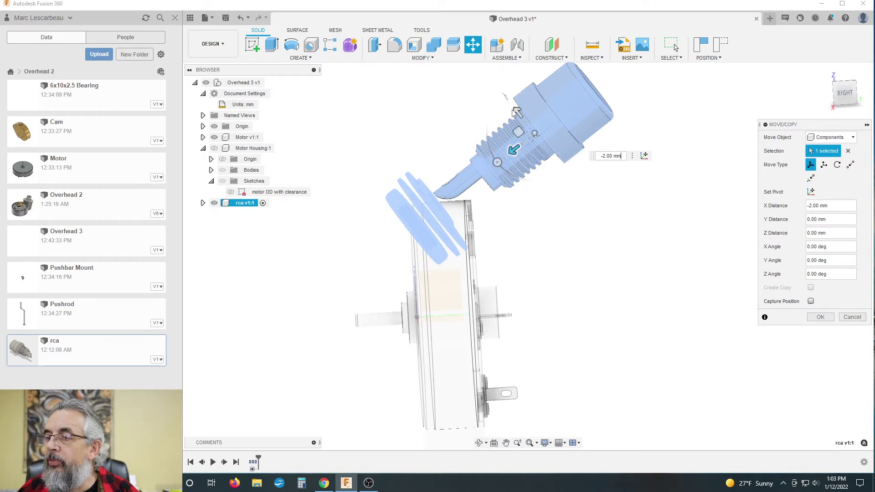
left_click_drag(515, 110, 508, 103)
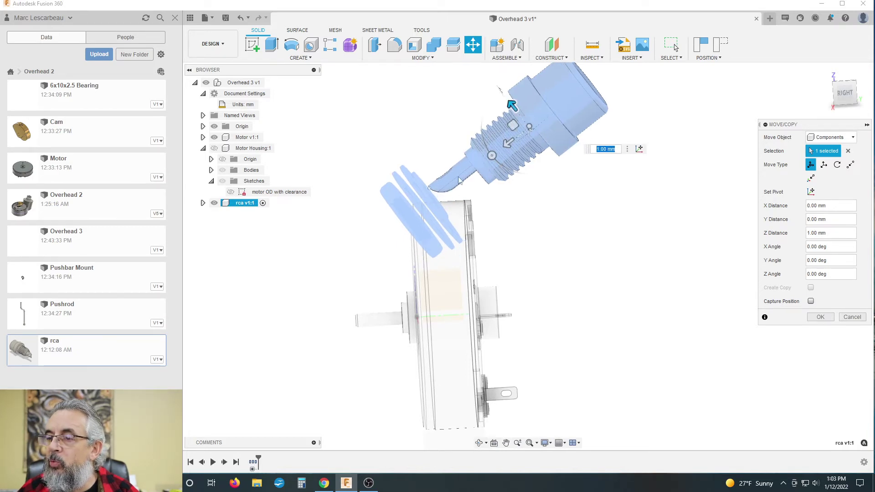
left_click_drag(505, 152, 498, 160)
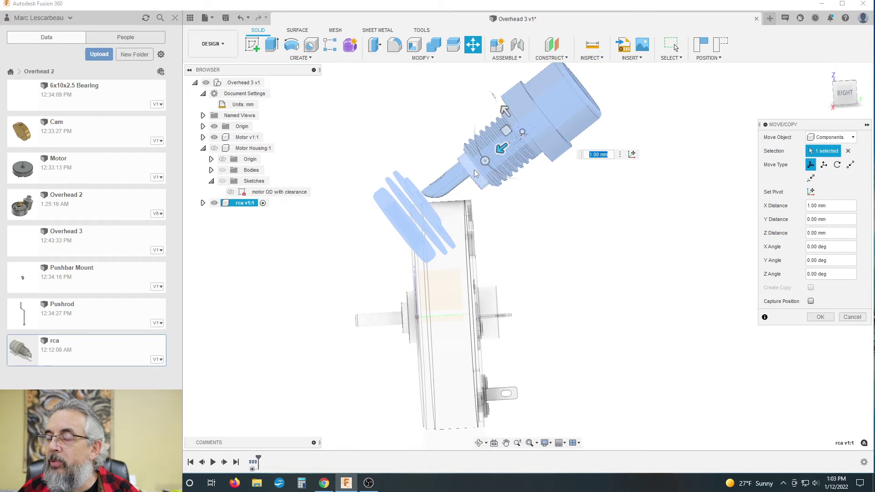
scroll(461, 189, "up", 3)
scroll(460, 189, "up", 1)
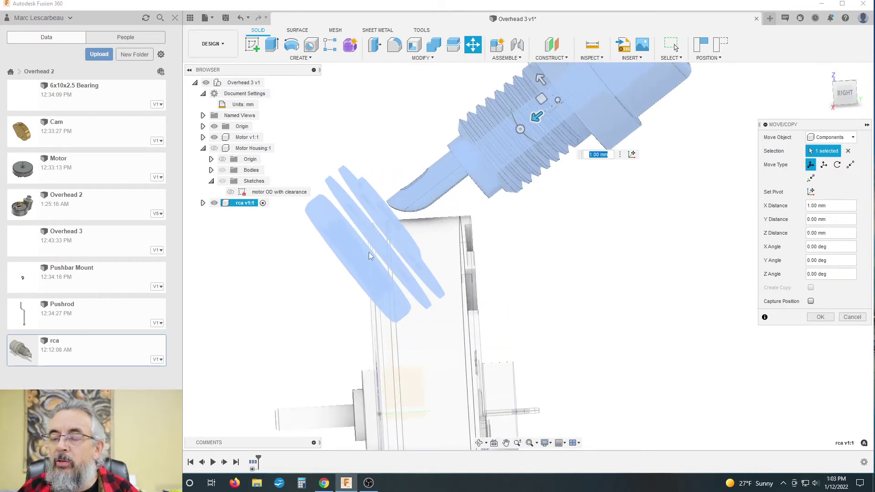
scroll(370, 256, "down", 2)
left_click(820, 317)
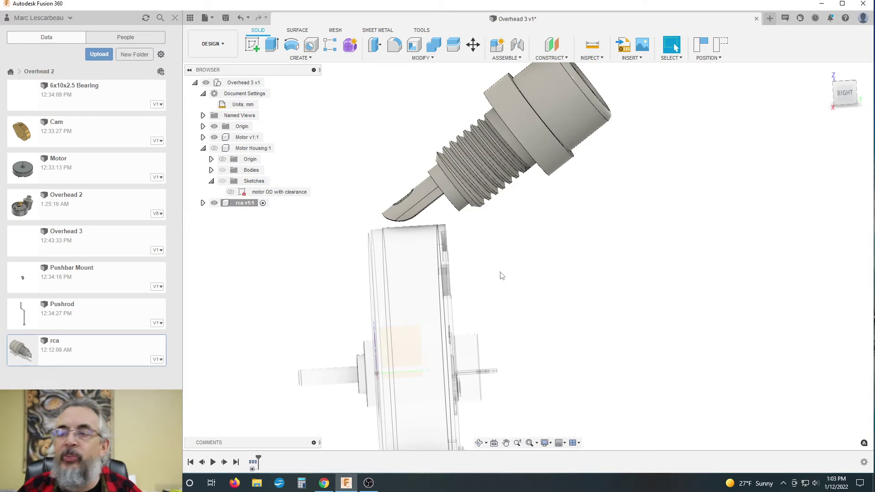
Step: Orbit to view the jack resting on the housing rim
mouse_move(502, 275)
middle_mouse_down("shift")
mouse_move(535, 260)
mouse_move(516, 271)
mouse_move(508, 240)
mouse_move(478, 249)
mouse_move(543, 260)
mouse_move(506, 261)
middle_mouse_up("shift")
scroll(517, 271, "down", 2)
scroll(517, 271, "up", 2)
scroll(517, 271, "down", 1)
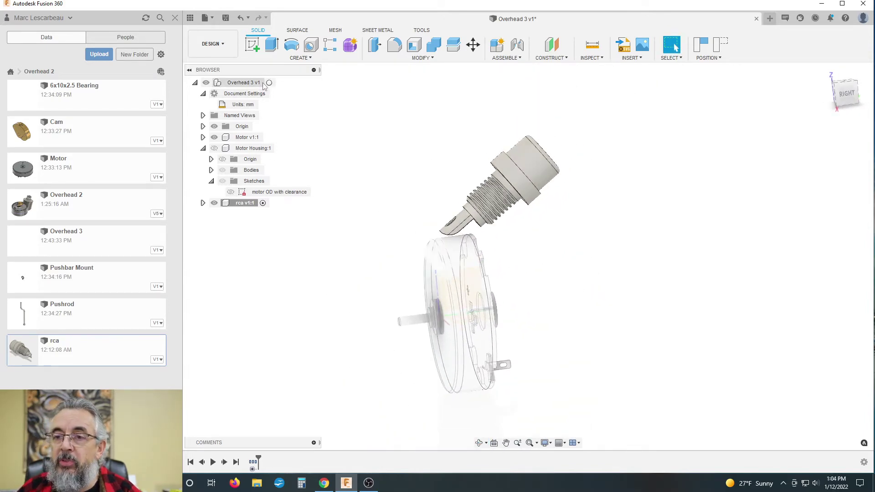
Step: Activate Overhead 3 v1, show Motor Housing:1 to check the jack, then reactivate rca v1:1
double_click(245, 83)
left_click(365, 214)
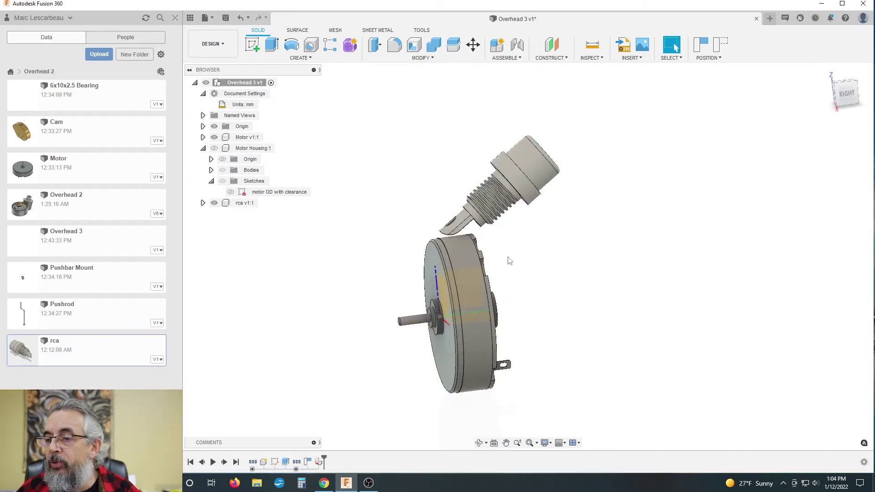
left_click(215, 148)
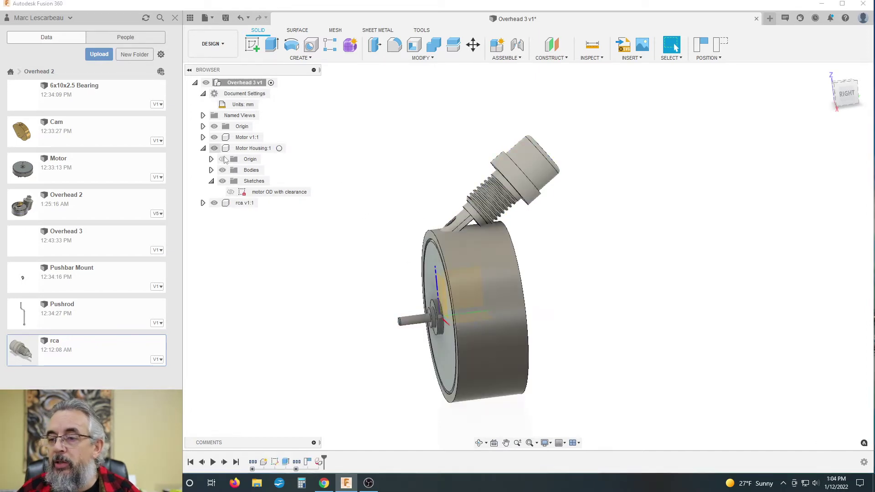
left_click_drag(262, 287, 336, 284)
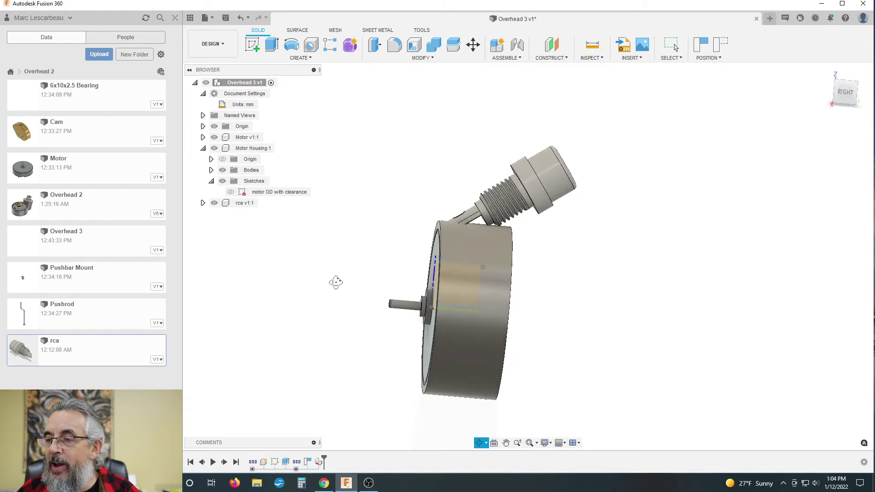
key("Escape")
middle_click_drag(462, 184, 464, 174, "shift")
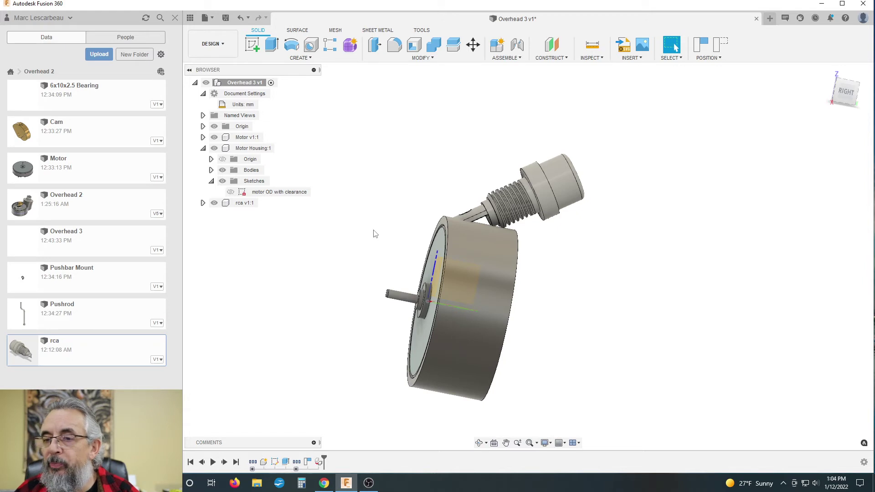
left_click(263, 203)
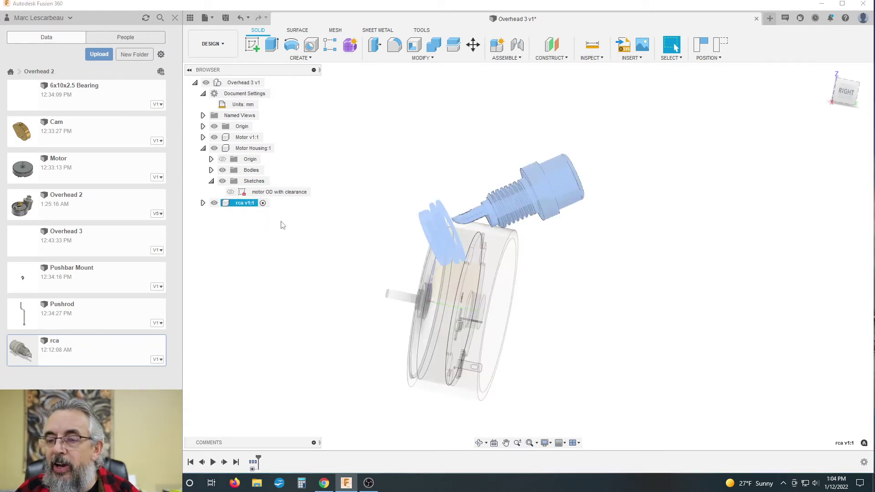
left_click(283, 225)
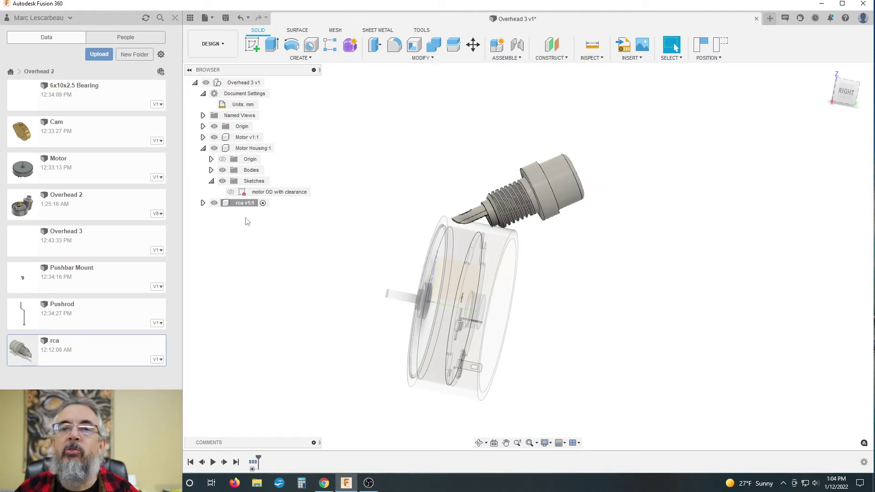
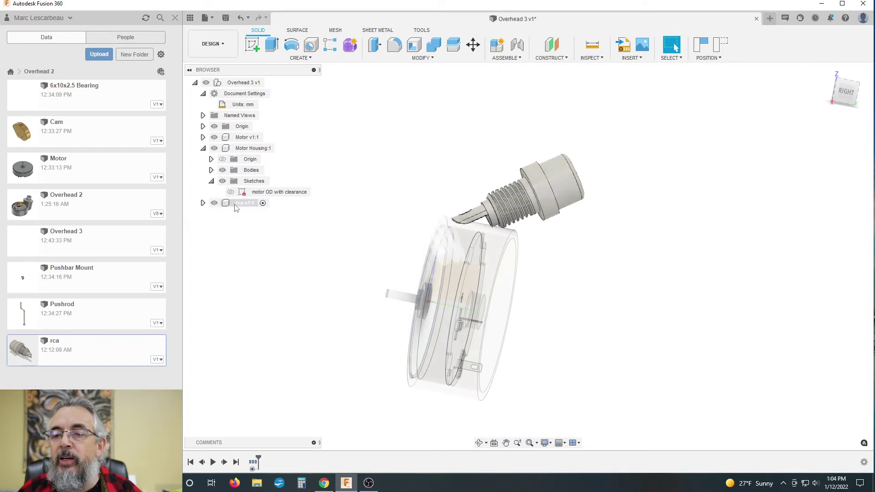
Step: Start a sketch on the RCA connector's round end face, dismissing the moved-components warning
mouse_move(330, 172)
middle_mouse_down("shift")
mouse_move(367, 145)
mouse_move(404, 157)
middle_mouse_up("shift")
left_click(252, 44)
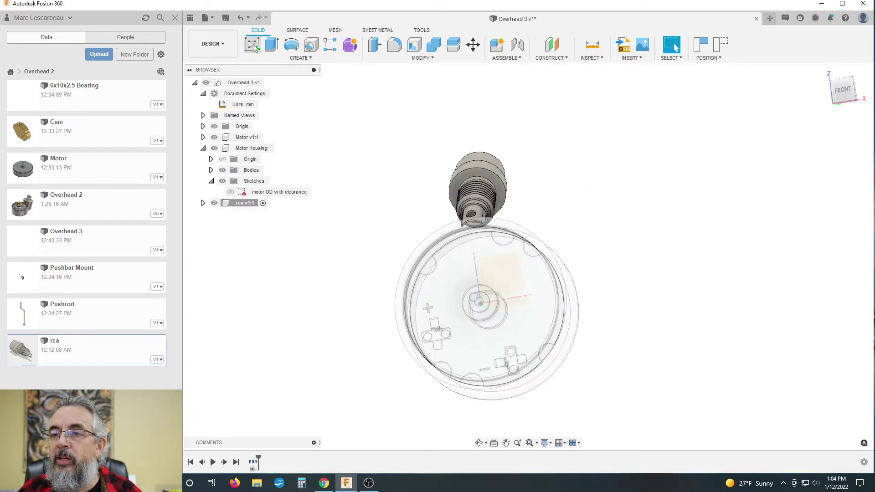
scroll(452, 176, "up", 3)
left_click(476, 185)
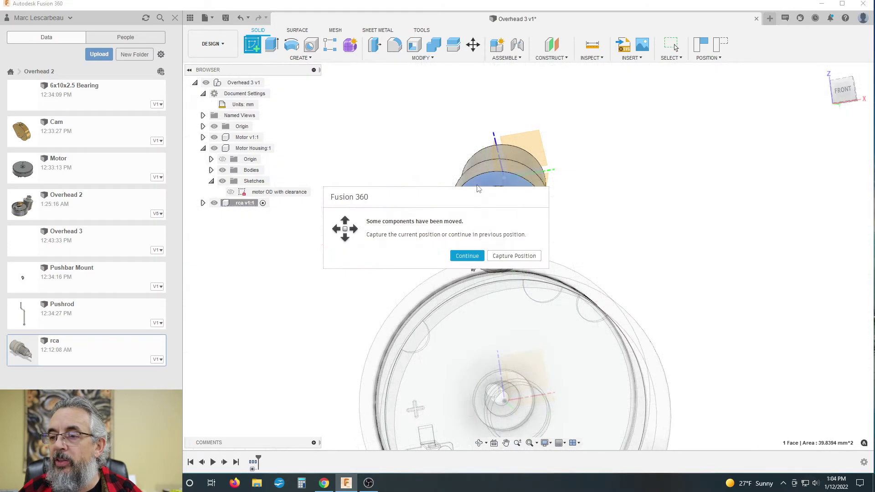
left_click(514, 256)
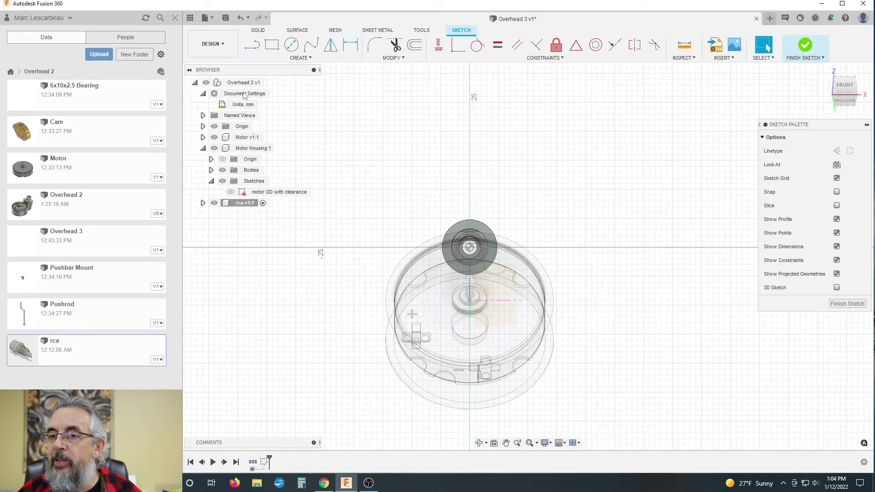
Step: Draw a 16 mm center-diameter circle centred on the jack's hole
left_click(291, 44)
scroll(518, 235, "up", 3)
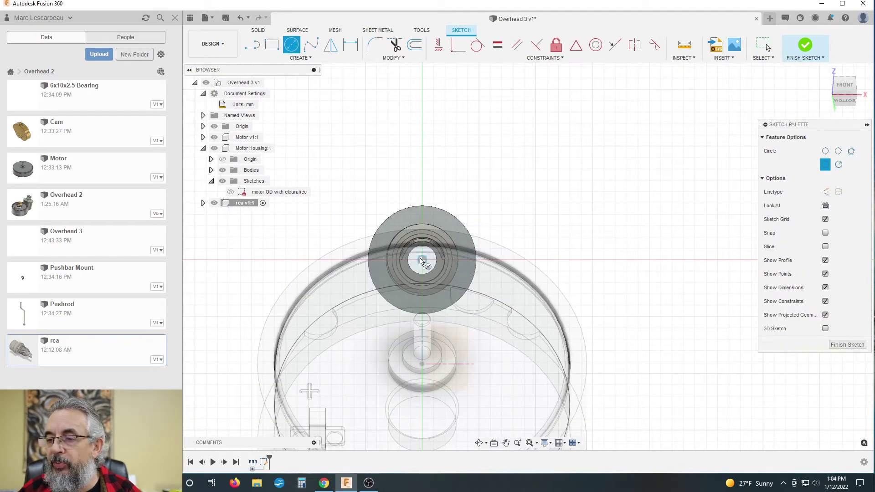
left_click(422, 259)
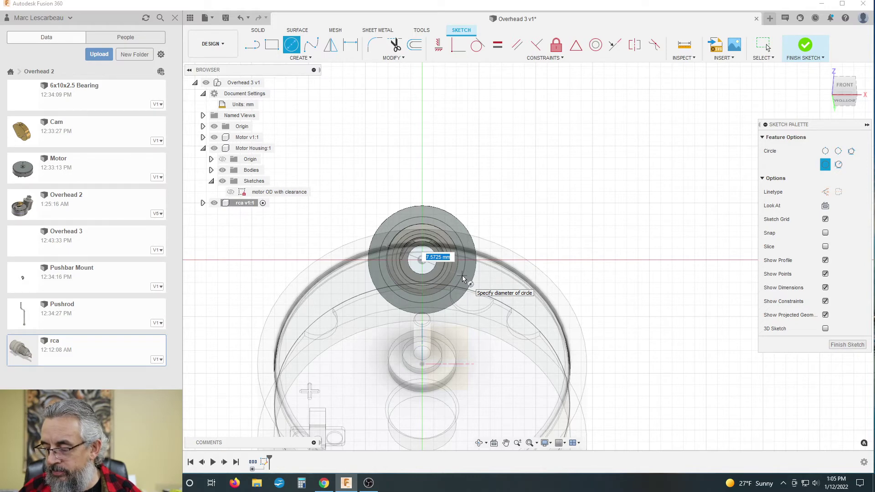
type("16")
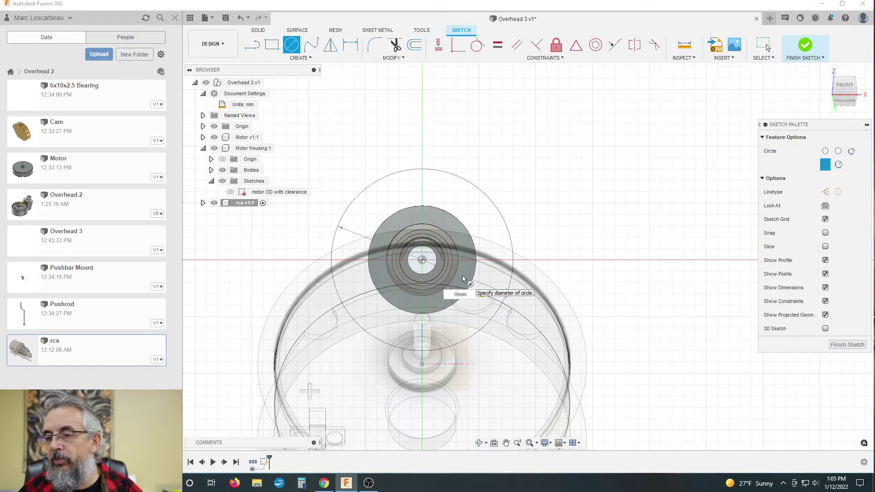
key("Return")
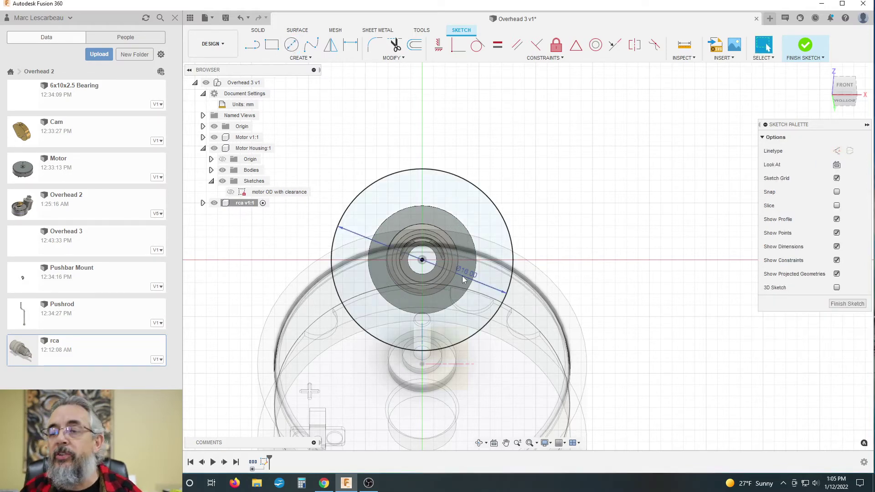
Step: Add a concentric 18 mm circle at the same centre and finish the sketch
left_click(467, 223)
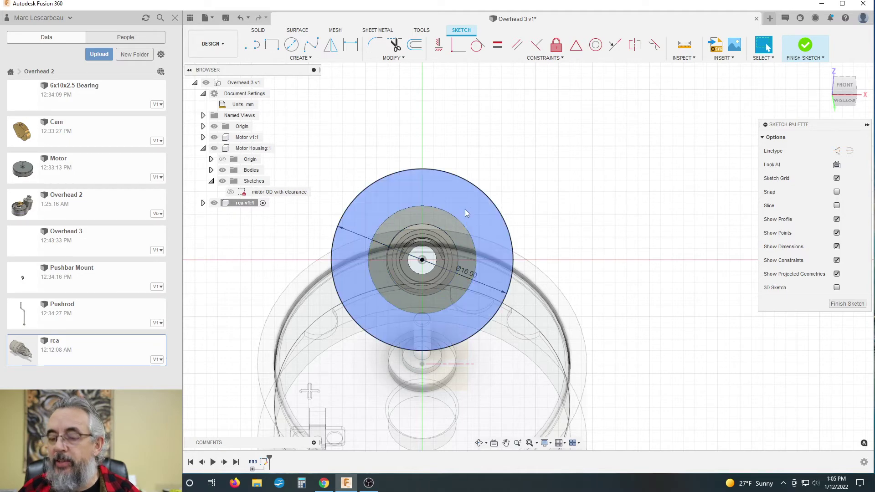
key("c")
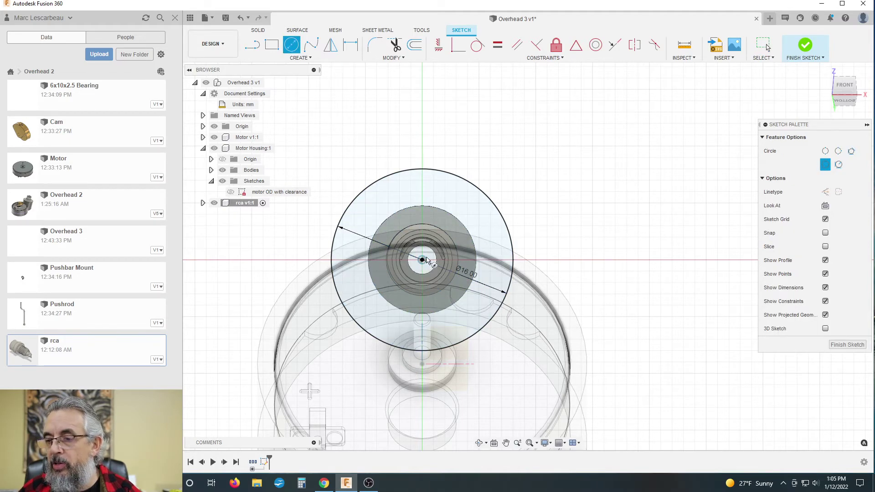
left_click(422, 259)
type("18")
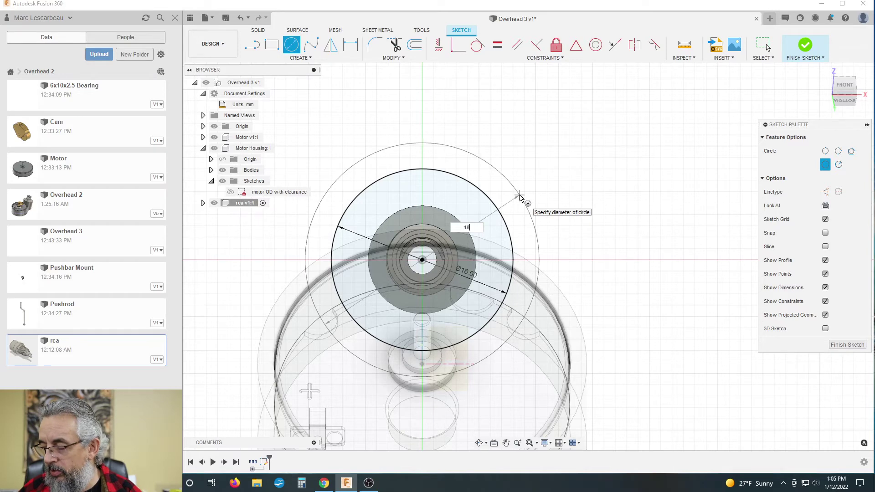
key("Return")
key("Escape")
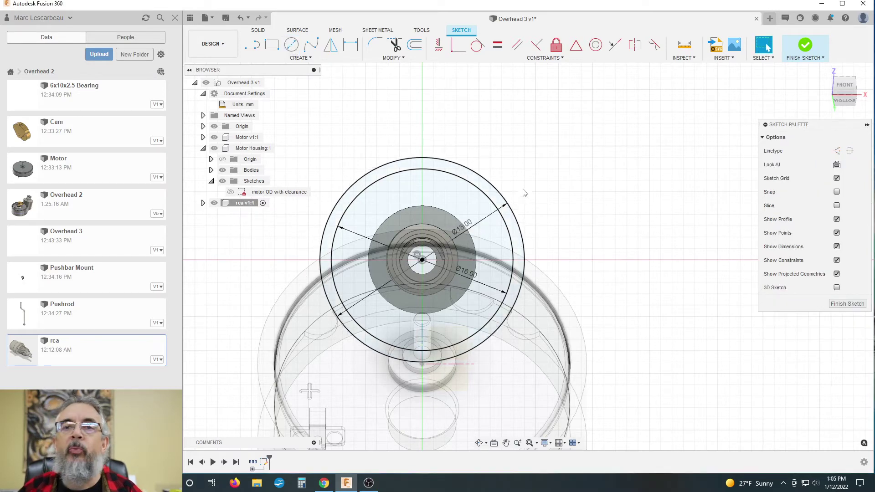
scroll(491, 165, "down", 4)
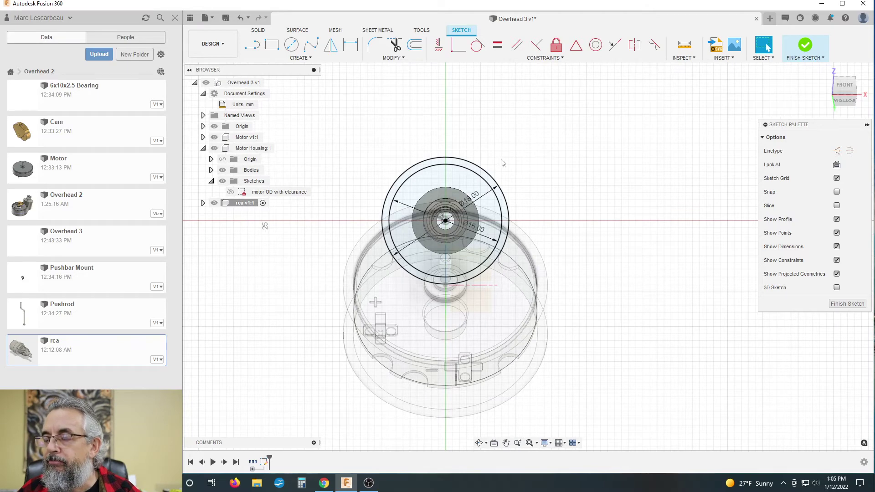
left_click(845, 304)
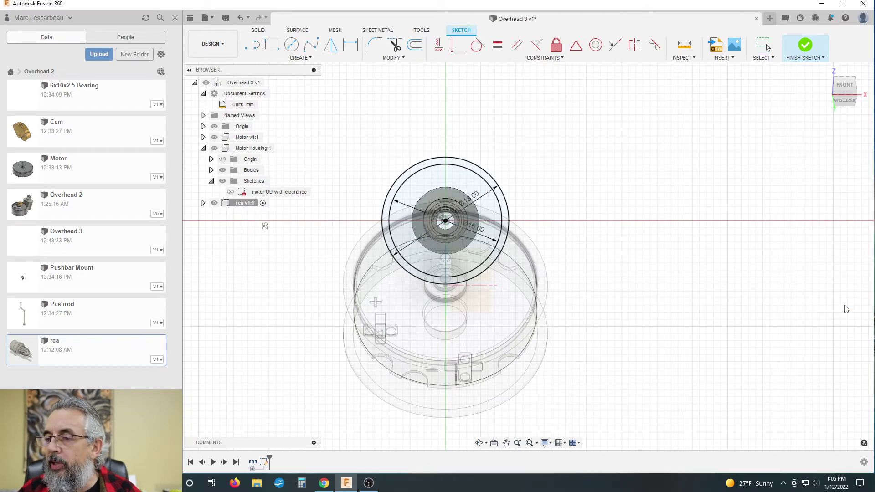
middle_click_drag(602, 224, 572, 251, "shift")
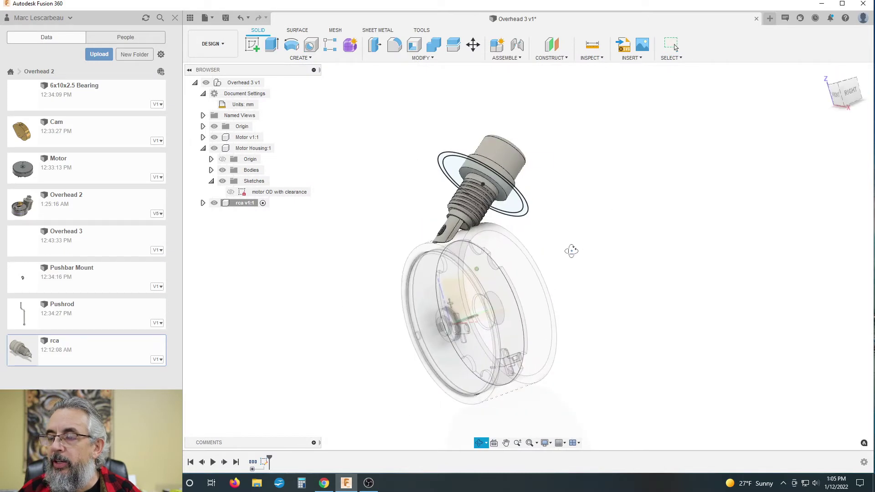
Step: Extrude the ring between the two circles with extent type To Object
left_click(271, 44)
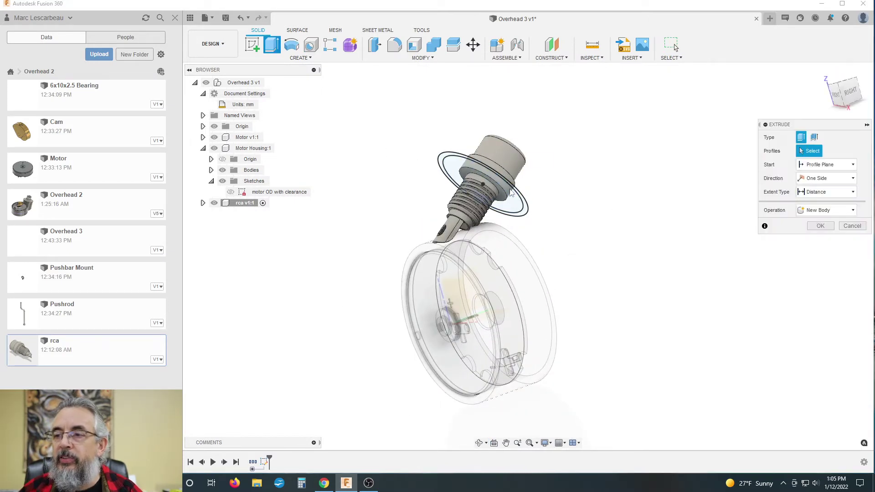
left_click(450, 159)
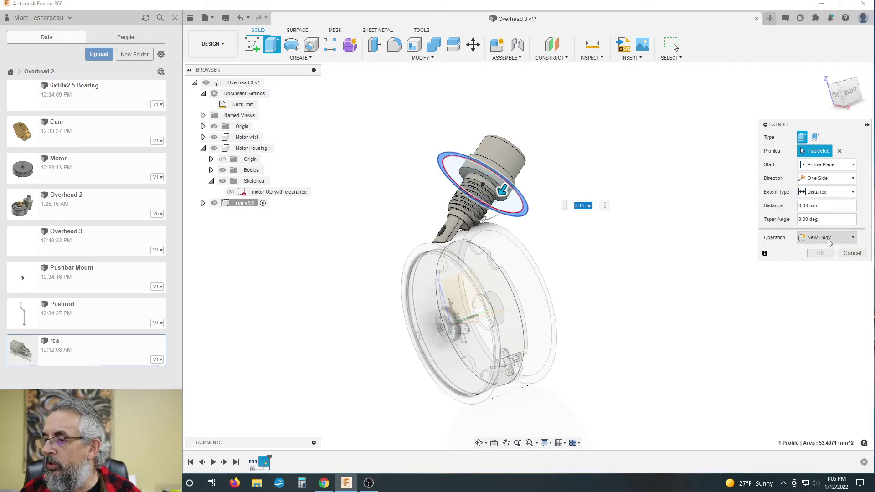
left_click(816, 193)
left_click(819, 214)
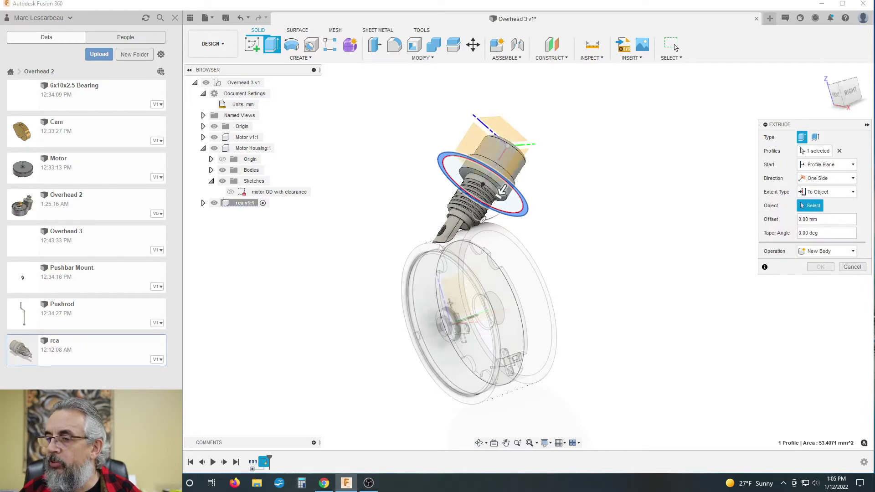
scroll(437, 248, "up", 3)
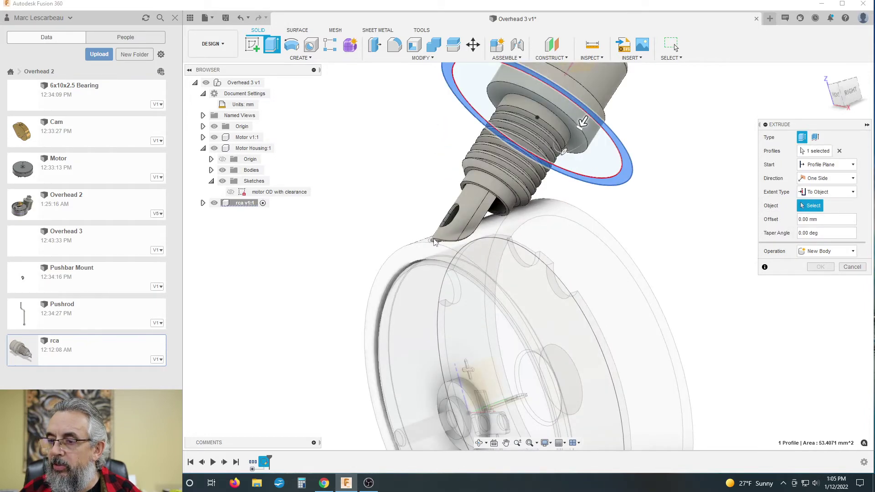
scroll(432, 246, "up", 2)
scroll(432, 245, "up", 2)
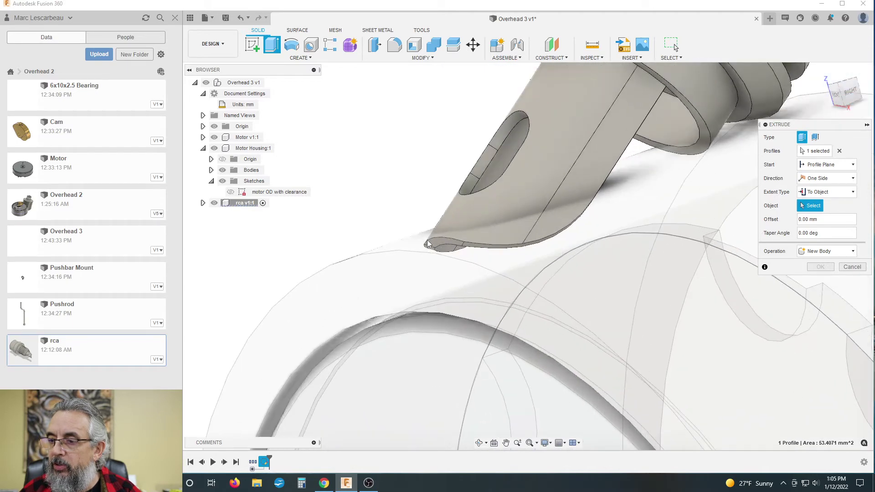
Step: Hide Motor Housing and extrude up to the connector's tip point as a new body
middle_click_drag(422, 230, 371, 201, "shift")
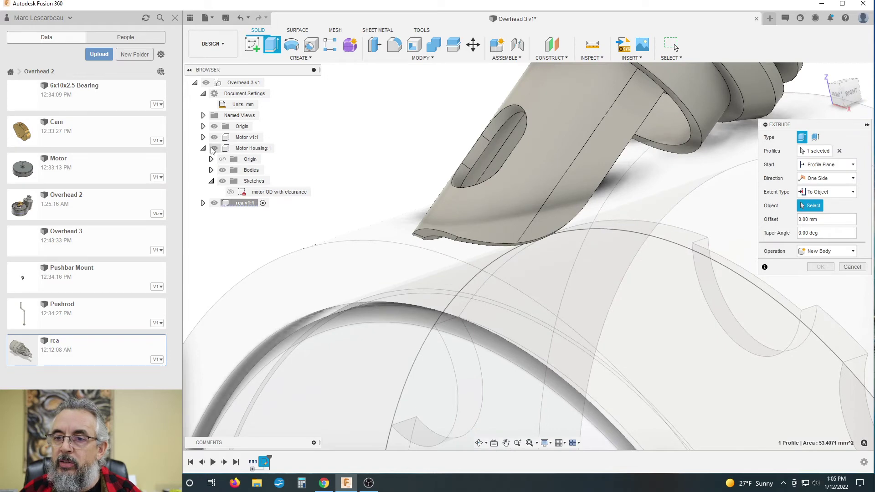
left_click(214, 148)
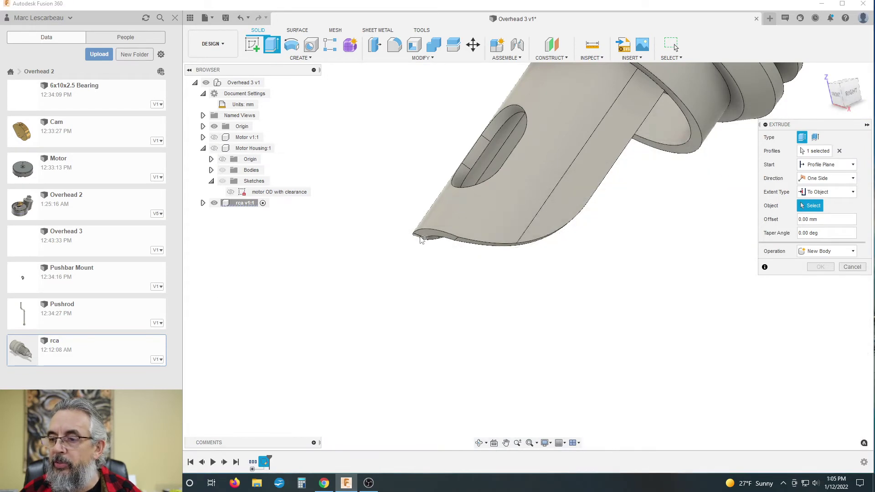
middle_click_drag(417, 231, 408, 225, "shift")
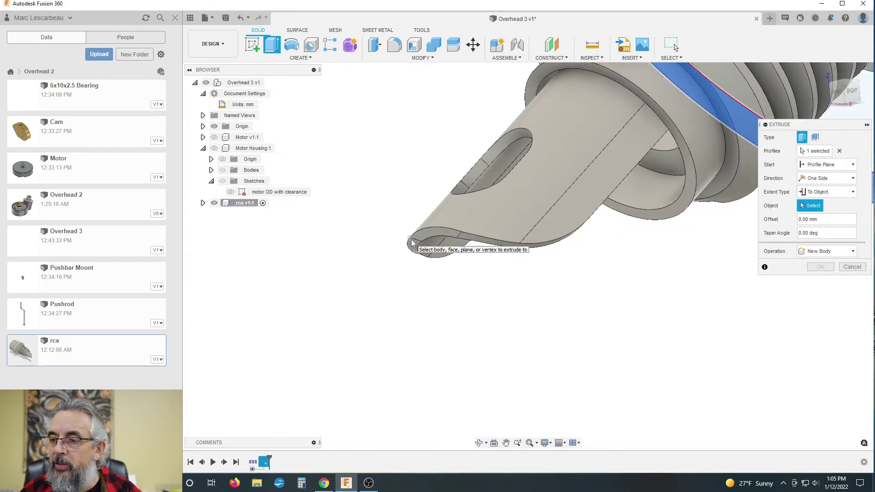
left_click(411, 242)
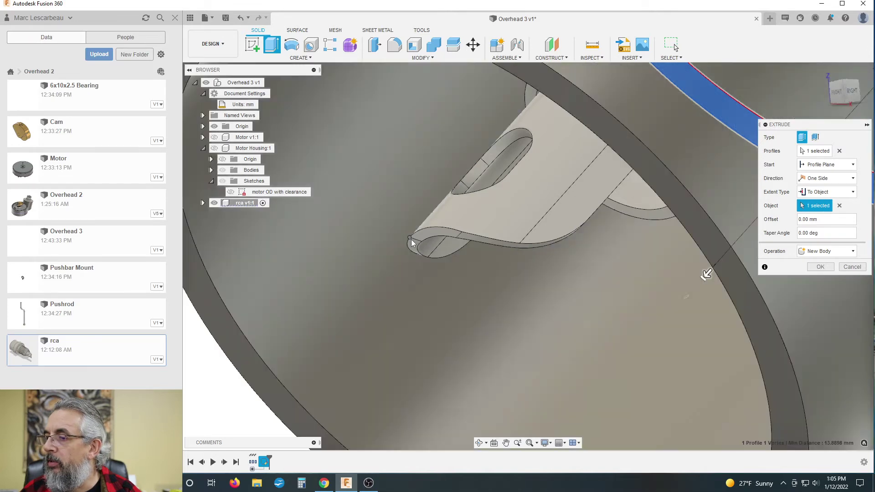
scroll(419, 240, "down", 3)
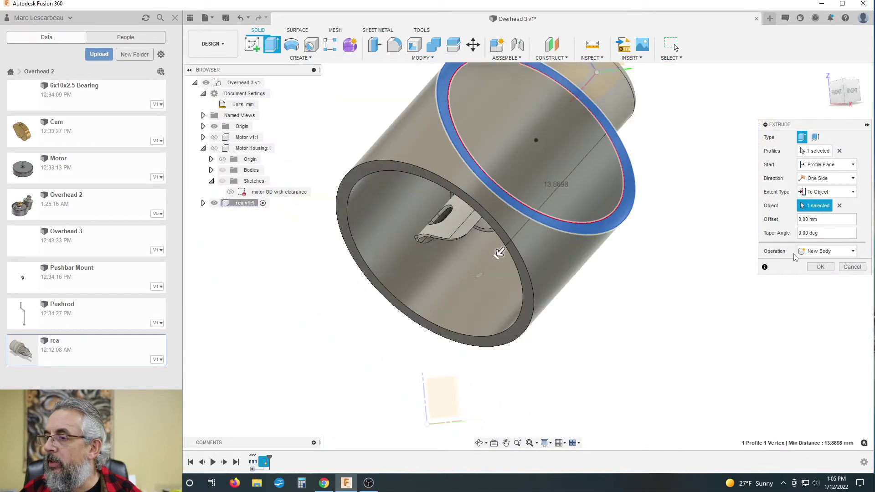
left_click(819, 268)
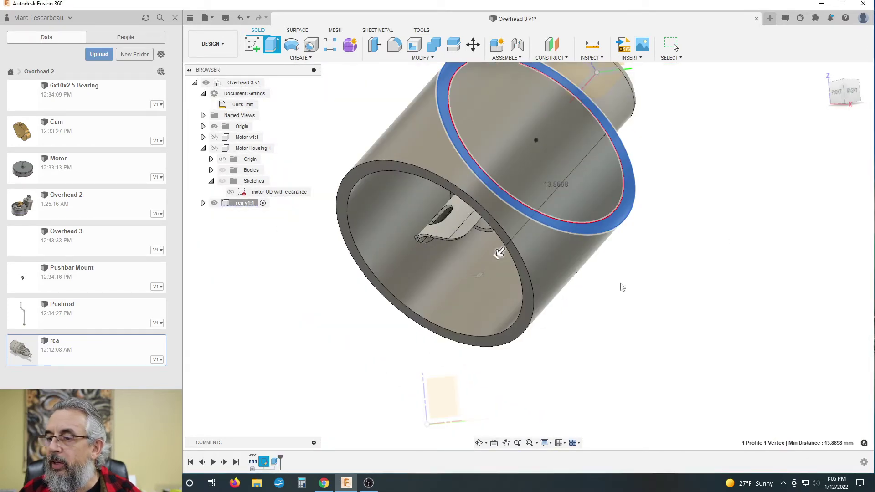
key("Escape")
middle_click_drag(622, 285, 512, 311, "shift")
Step: Show the Motor Housing and motor again, then select the rca component in the browser
scroll(283, 254, "down", 3)
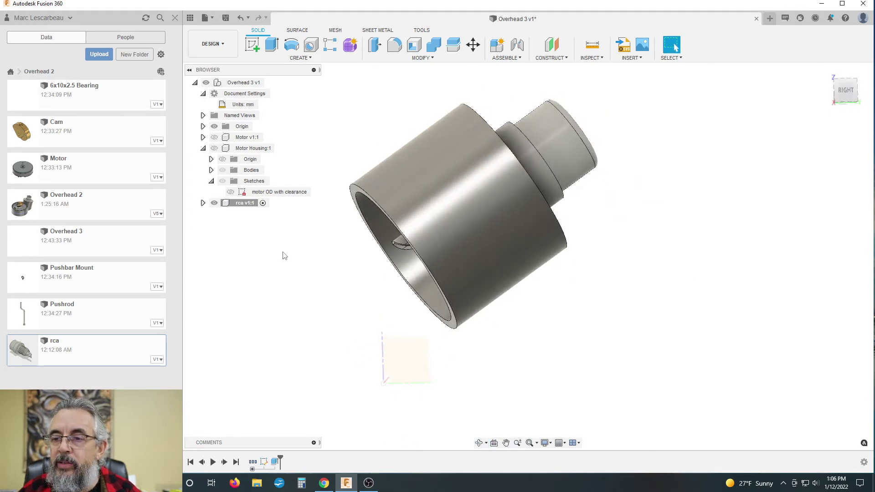
scroll(400, 234, "up", 3)
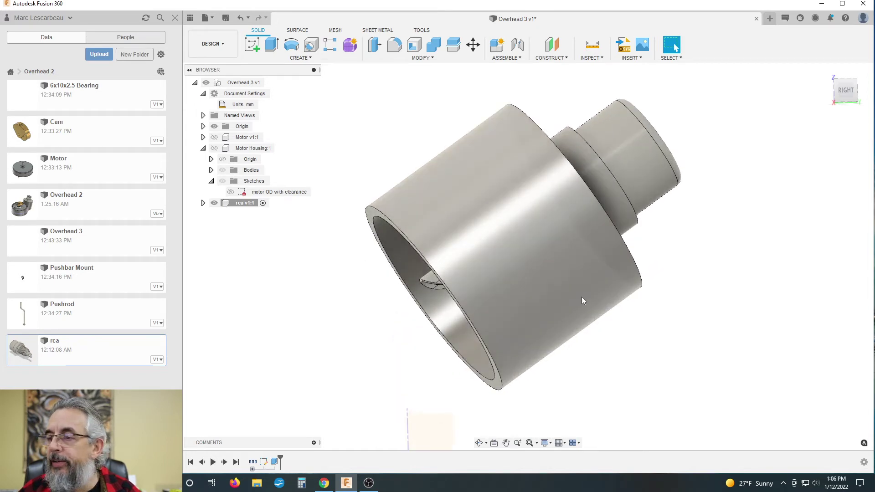
left_click(215, 148)
left_click(214, 137)
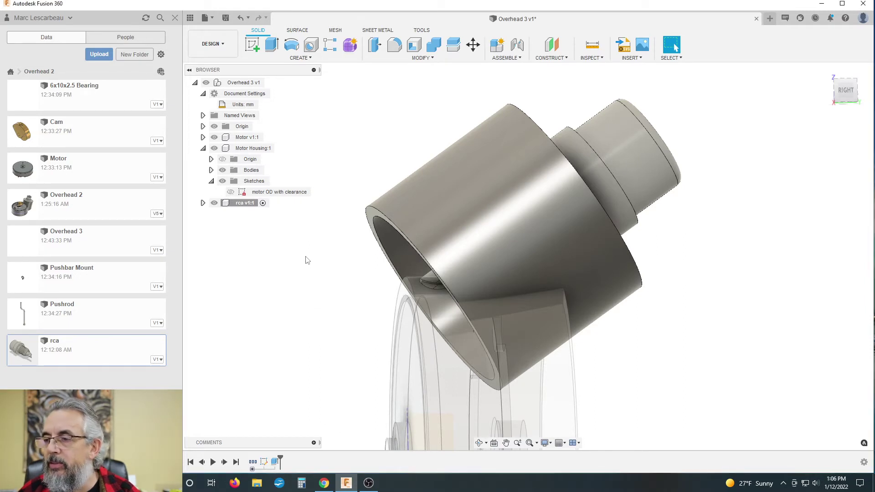
scroll(307, 260, "down", 2)
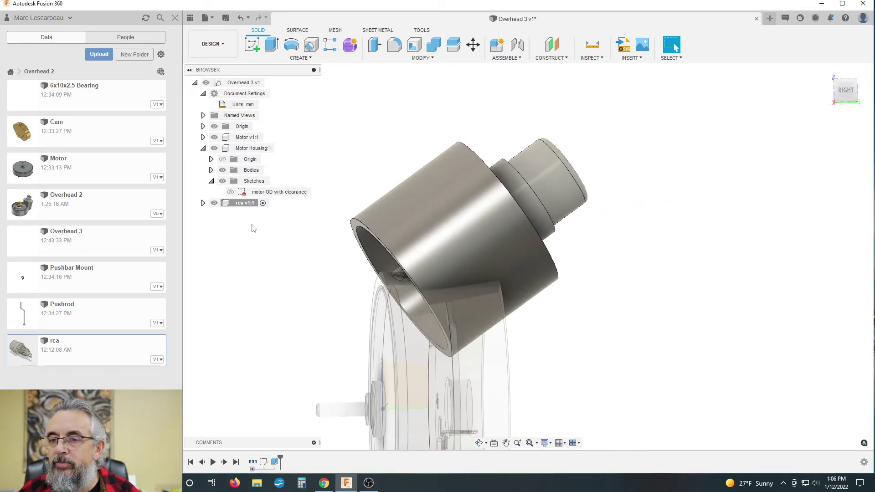
left_click(244, 202)
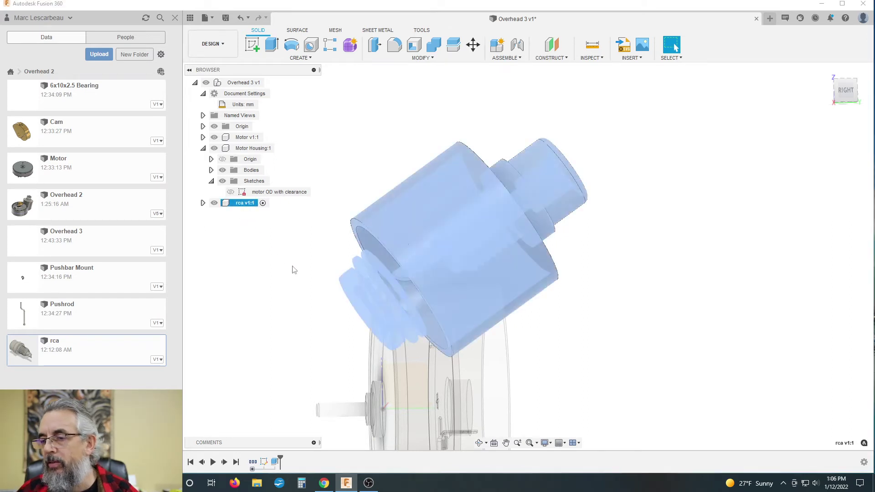
scroll(322, 256, "down", 2)
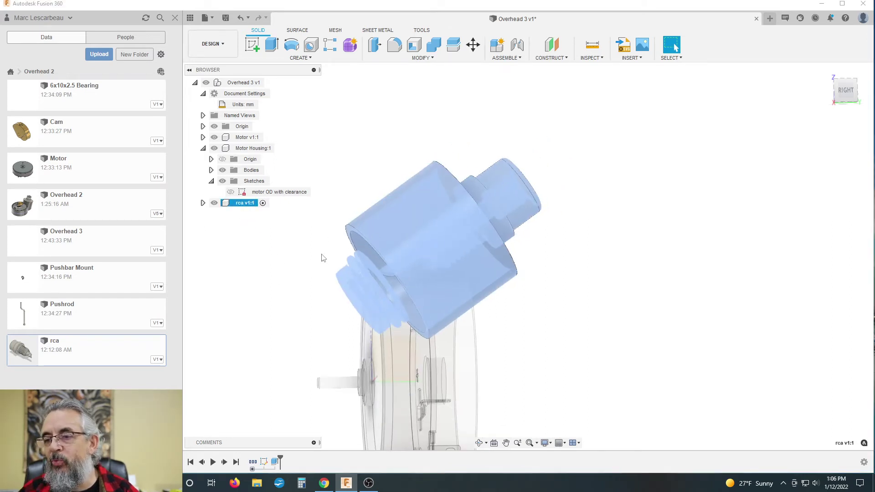
mouse_move(520, 314)
middle_mouse_down("shift")
mouse_move(510, 308)
mouse_move(502, 318)
mouse_move(513, 316)
middle_mouse_up("shift")
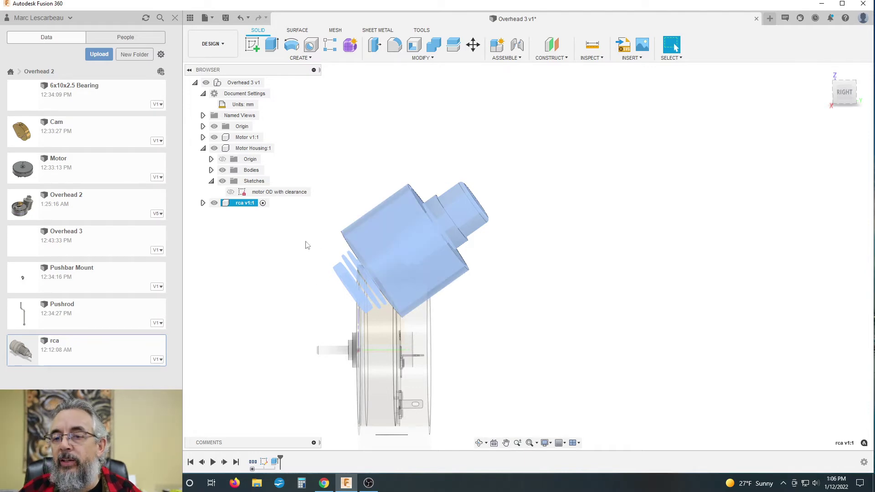
Step: Move the rca component with the X arrow, then reset the X distance to 0
key("m")
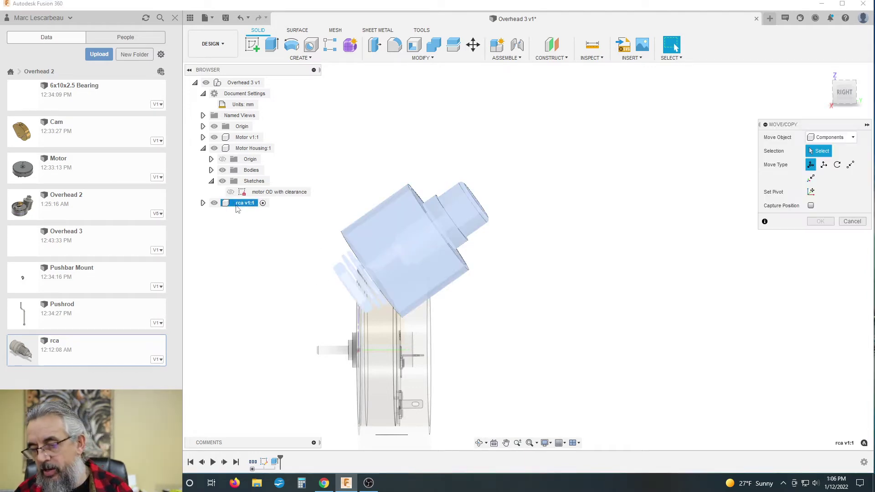
left_click(237, 206)
left_click_drag(412, 247, 492, 201)
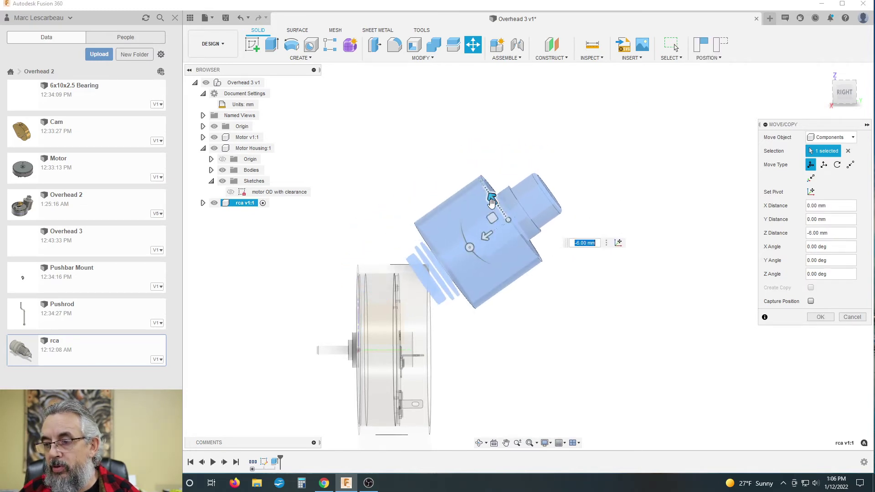
left_click_drag(487, 235, 458, 290)
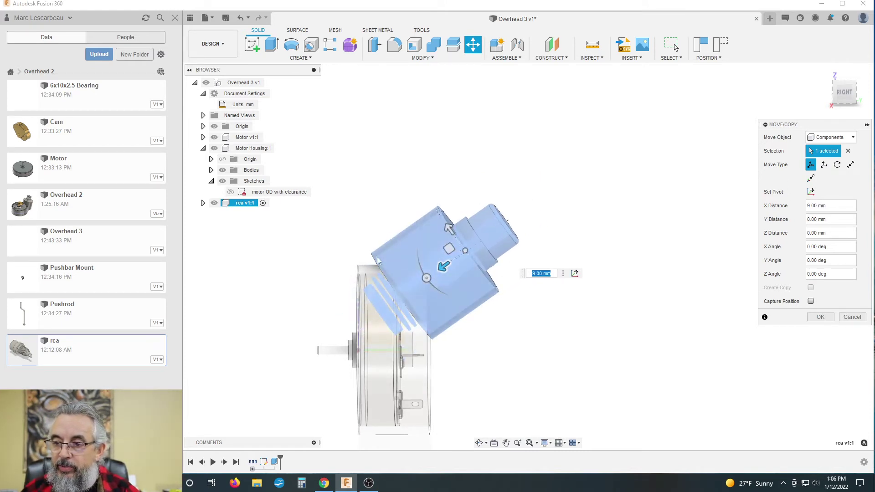
left_click_drag(443, 266, 430, 281)
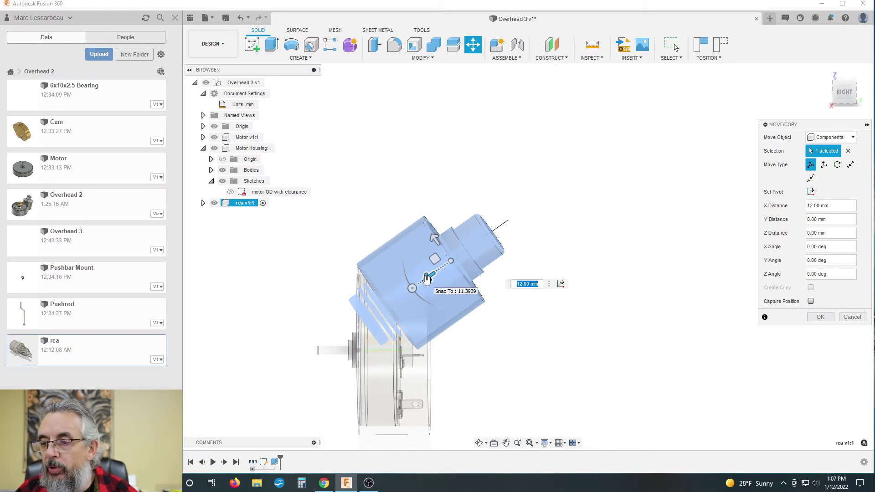
type("0")
Step: Rotate the rca part 10 degrees about Y, commit, and reselect the rca component
left_click_drag(413, 290, 417, 295)
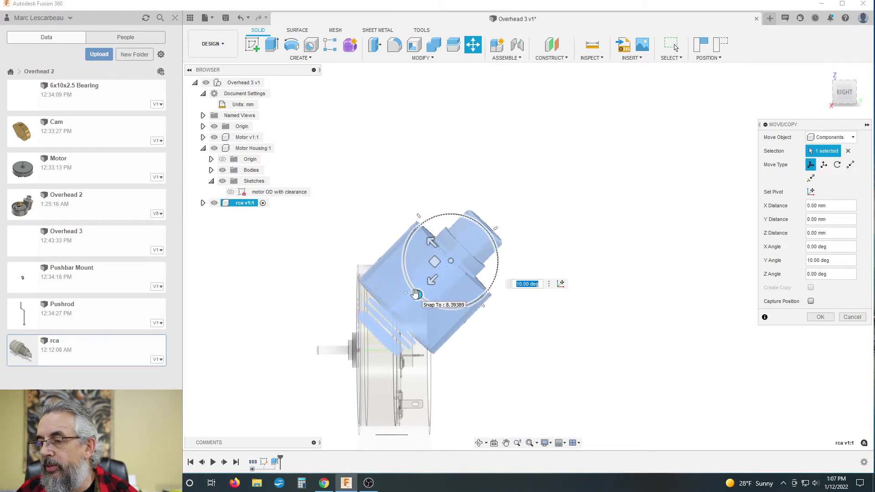
left_click(819, 317)
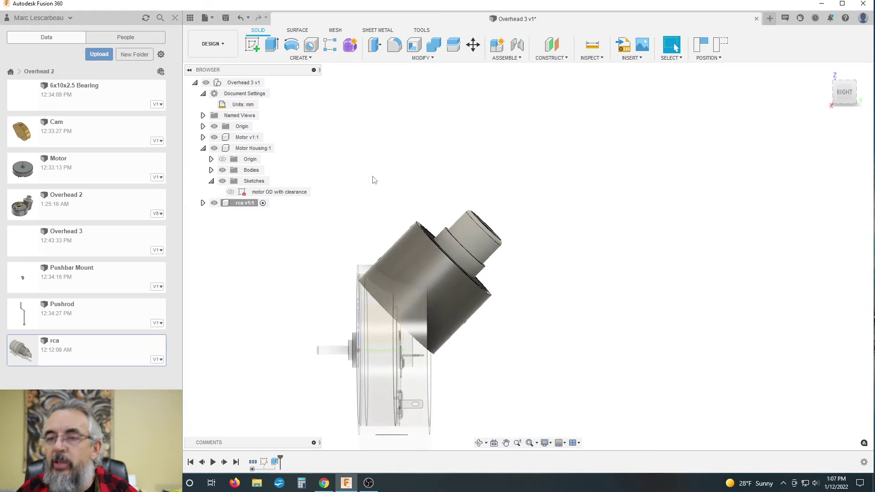
scroll(383, 175, "down", 1)
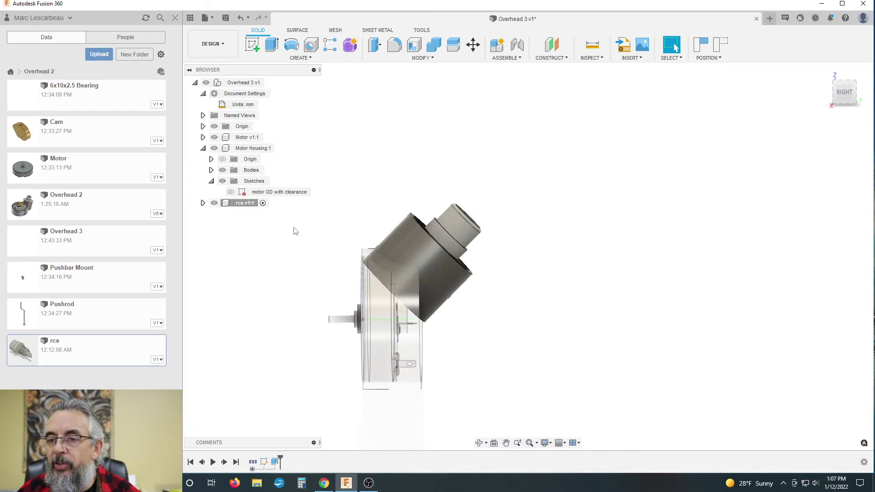
left_click(241, 204)
Step: Move rca v1:1 to −6.00 mm along X, then expand it in the browser
key("m")
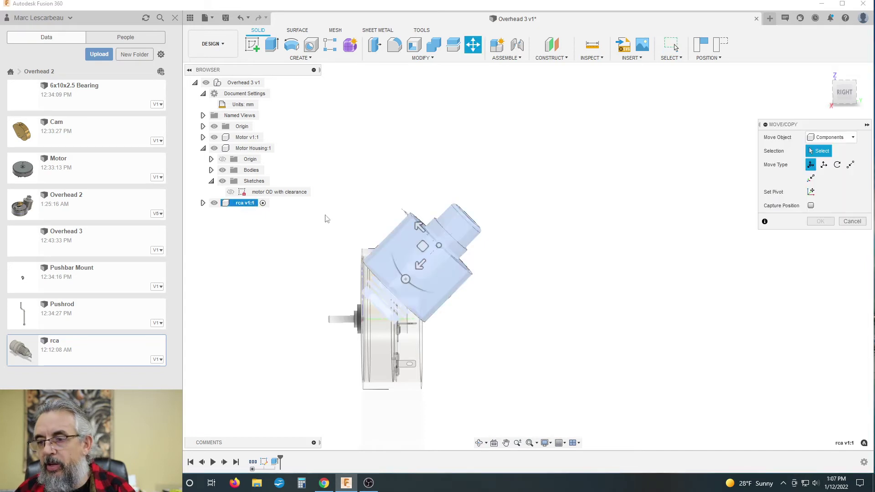
mouse_move(418, 229)
left_mouse_down()
mouse_move(404, 209)
mouse_move(412, 220)
left_mouse_up()
left_click_drag(408, 265, 435, 251)
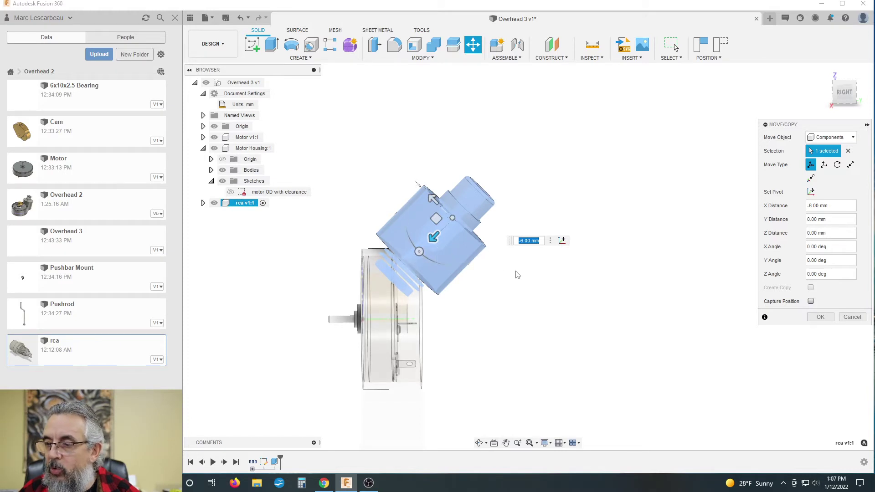
left_click(821, 318)
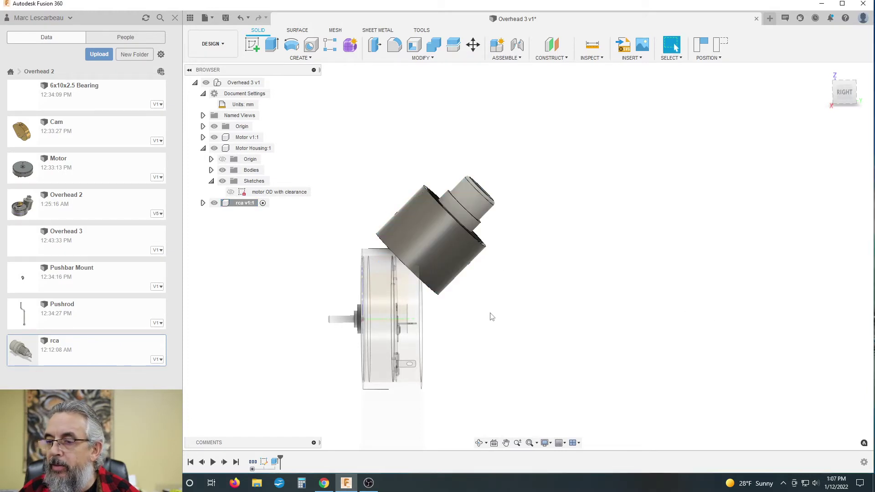
left_click(203, 203)
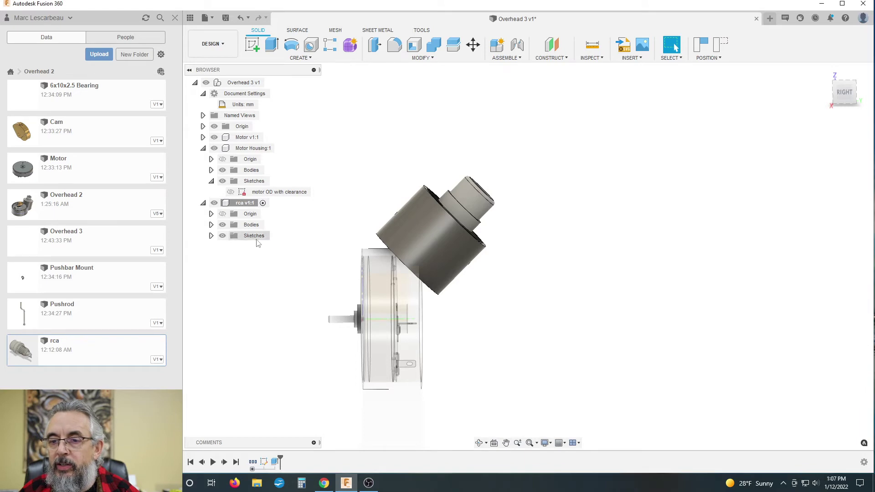
Step: Expand the rca component's Bodies and open Appearance for Body5
left_click(211, 224)
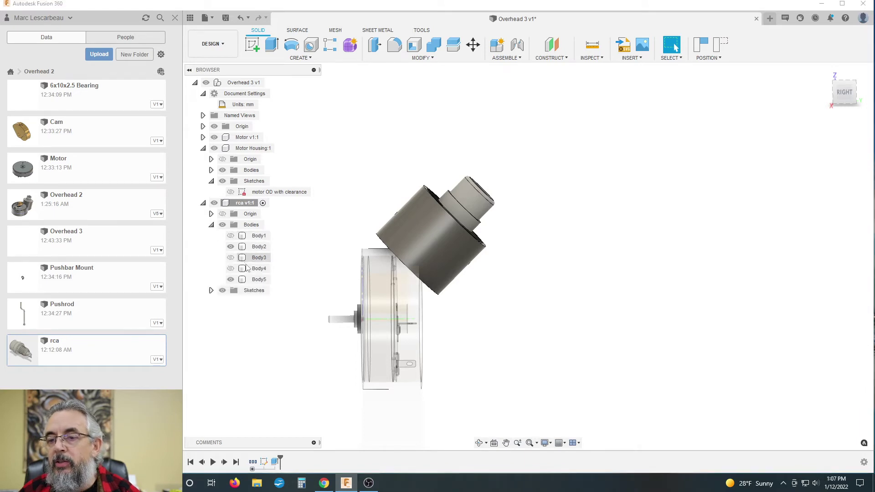
left_click(254, 280)
right_click(253, 280)
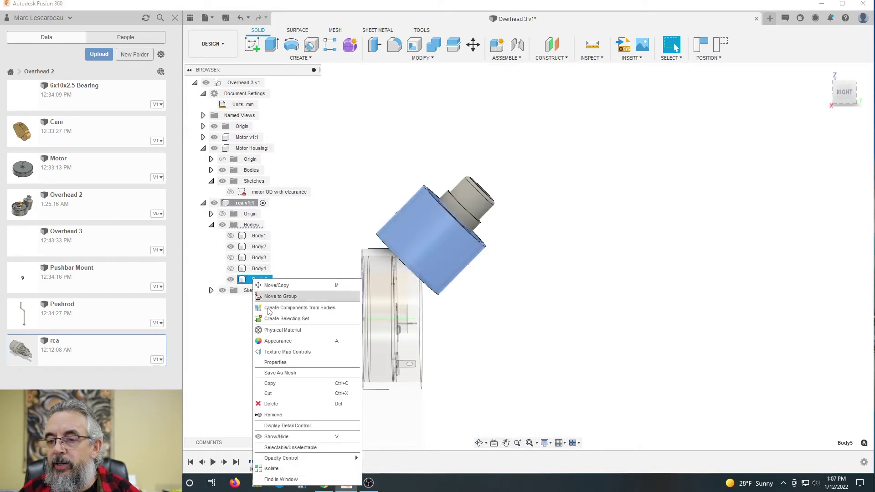
left_click(303, 346)
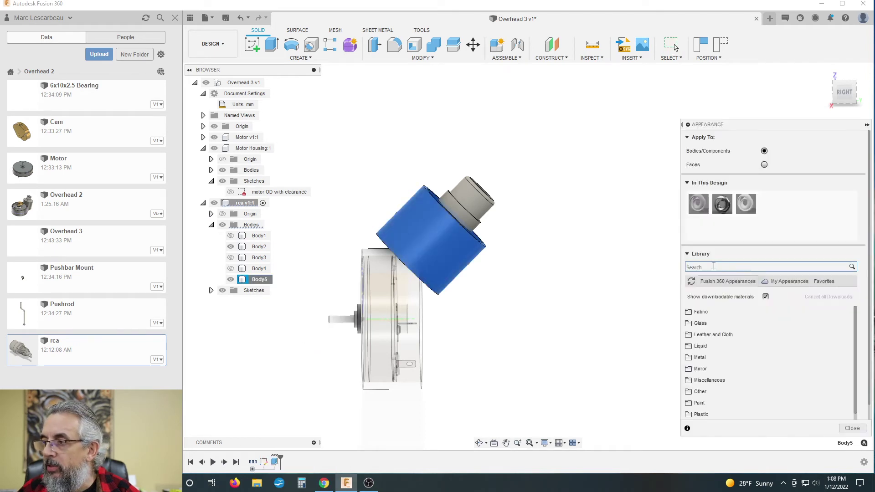
Step: Apply Plastic - Translucent Matte (White) from Plastic > Translucent onto the sleeve body
scroll(697, 346, "down", 3)
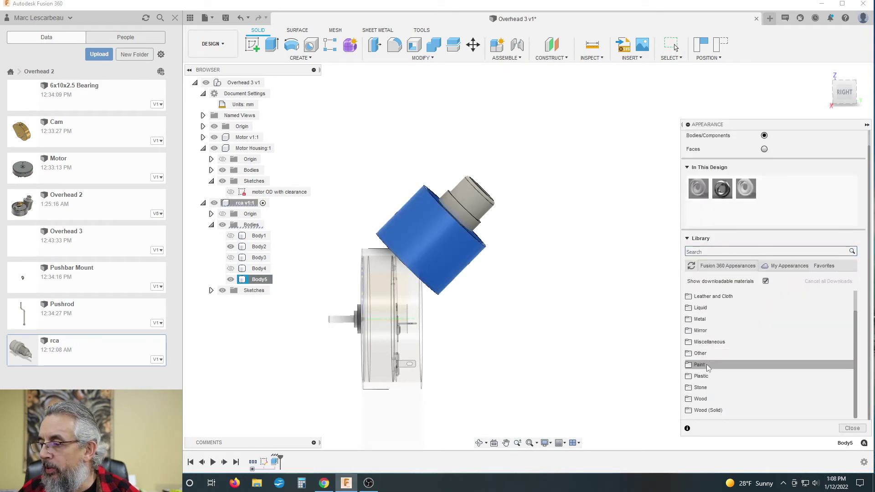
left_click(696, 377)
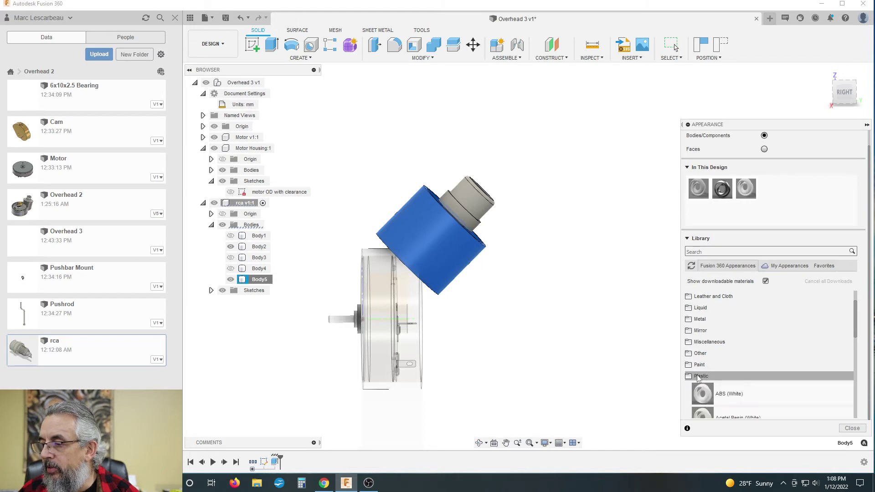
scroll(711, 365, "down", 3)
scroll(726, 358, "down", 5)
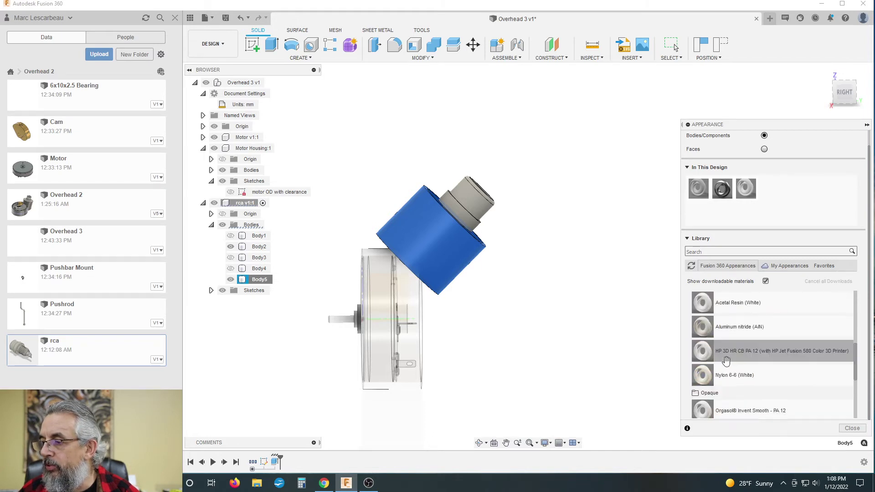
scroll(734, 342, "up", 2)
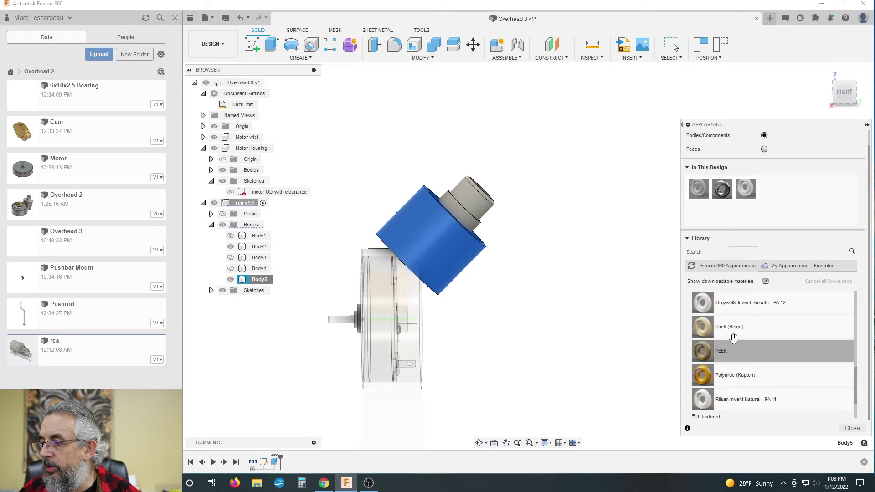
scroll(779, 338, "up", 3)
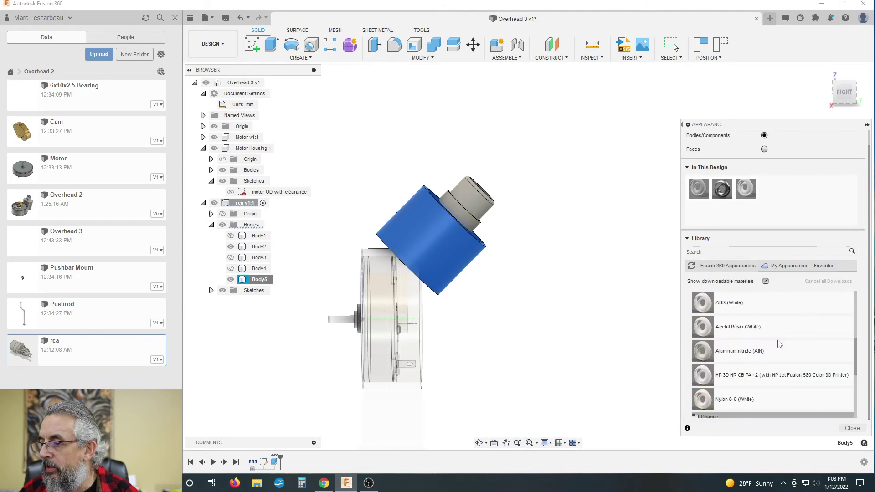
scroll(753, 336, "up", 1)
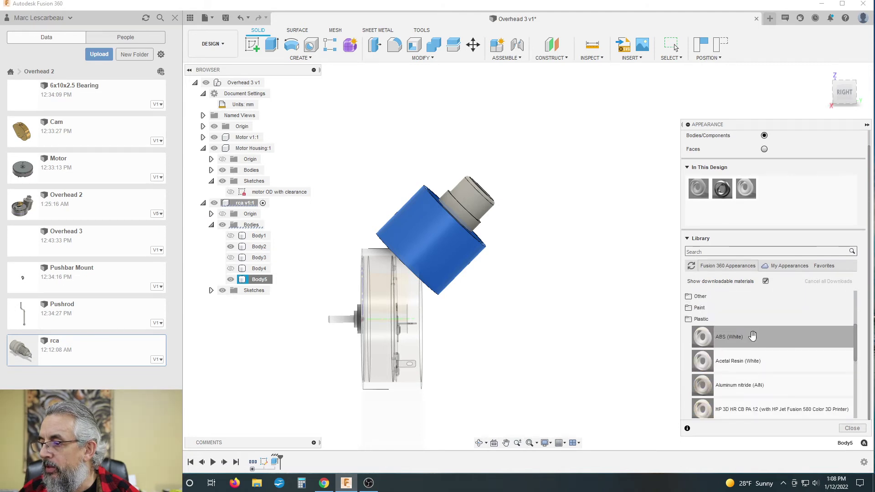
scroll(753, 336, "down", 4)
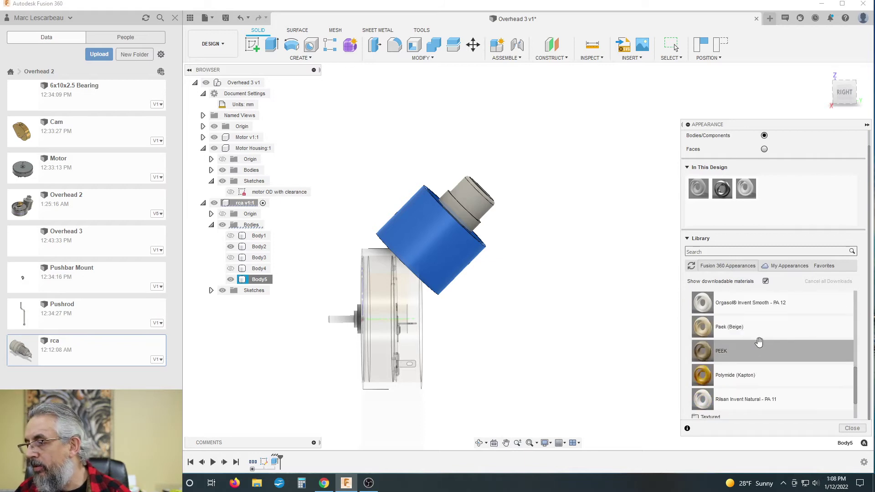
scroll(759, 342, "down", 2)
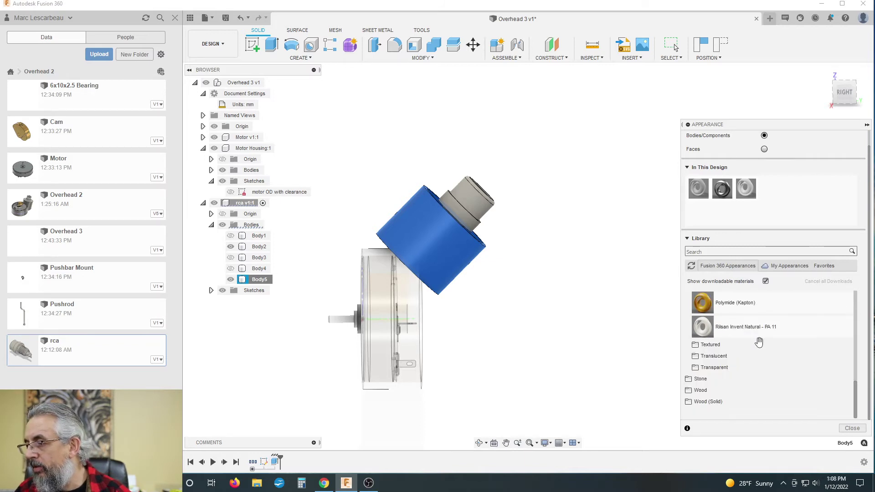
left_click(732, 356)
scroll(743, 355, "down", 3)
scroll(752, 360, "down", 3)
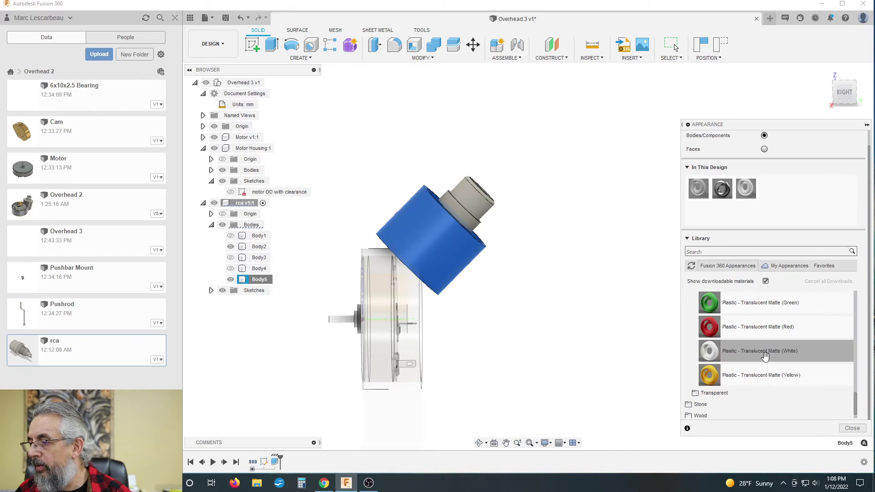
left_click_drag(760, 355, 445, 253)
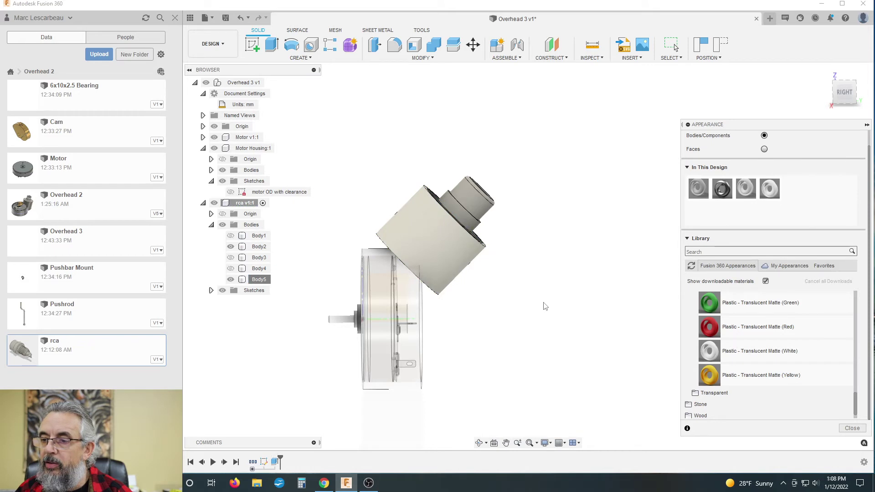
scroll(752, 358, "up", 5)
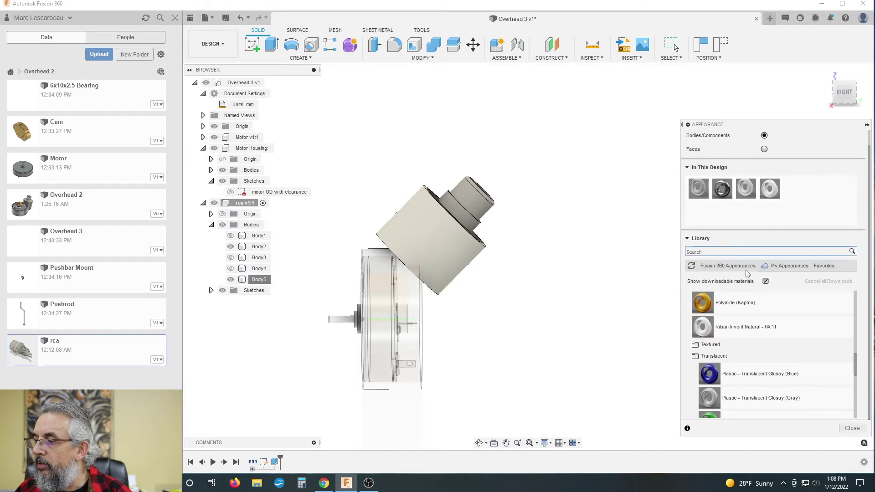
double_click(700, 191)
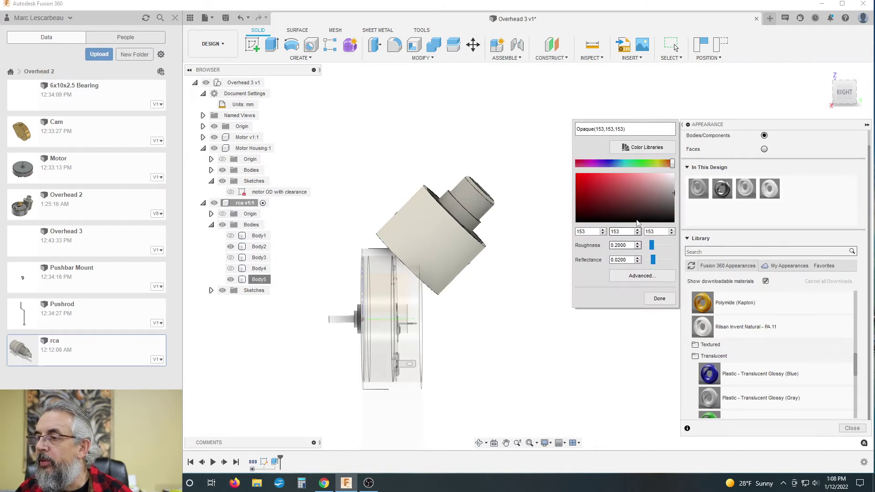
left_click(646, 276)
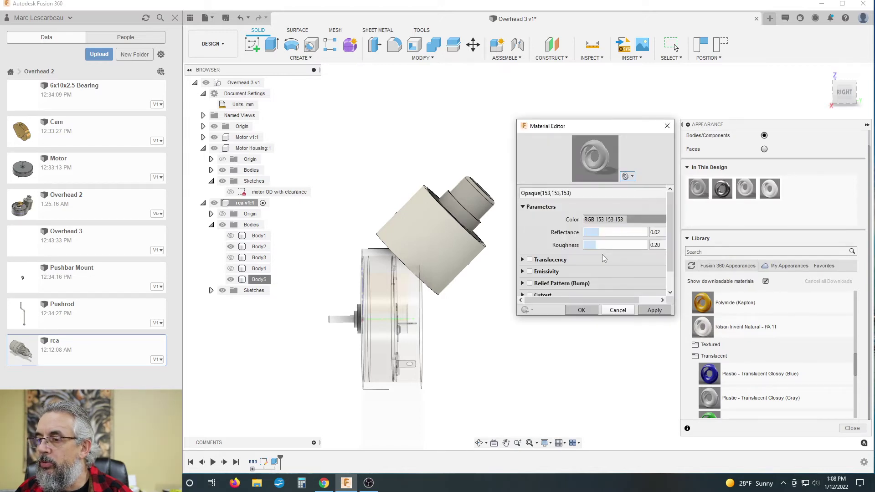
left_click(523, 261)
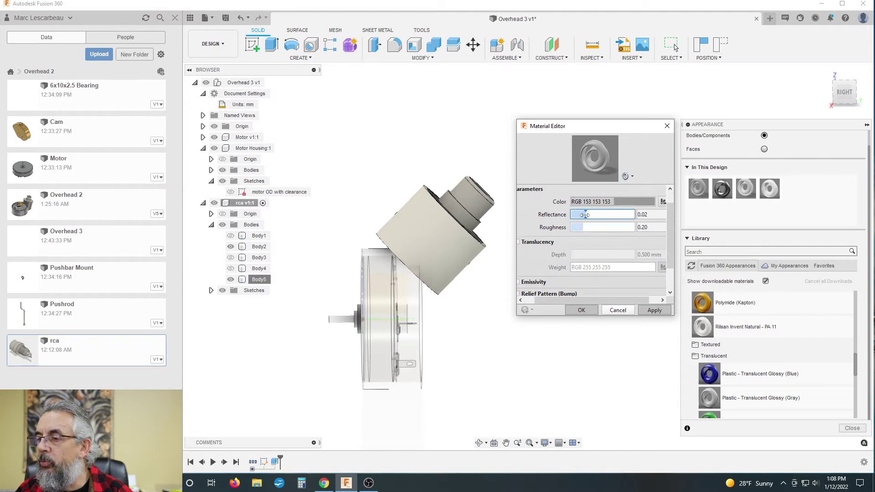
left_click_drag(585, 214, 613, 227)
left_click(656, 310)
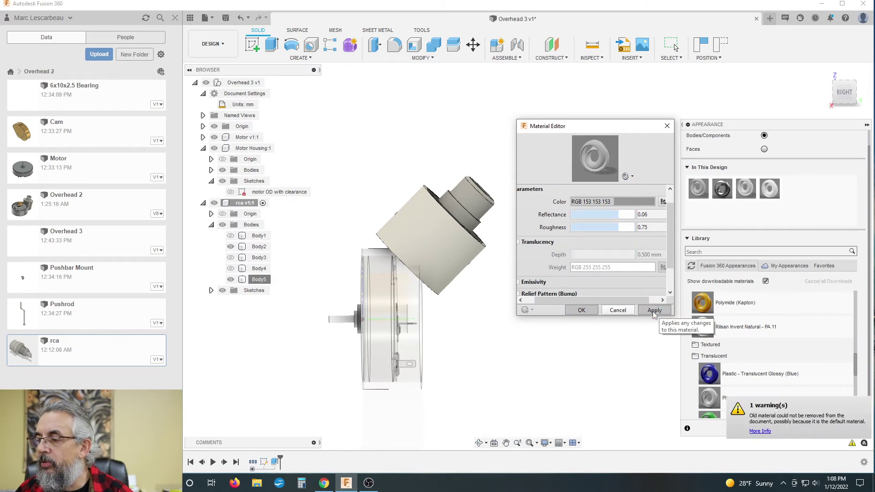
left_click(620, 310)
scroll(758, 291, "up", 1)
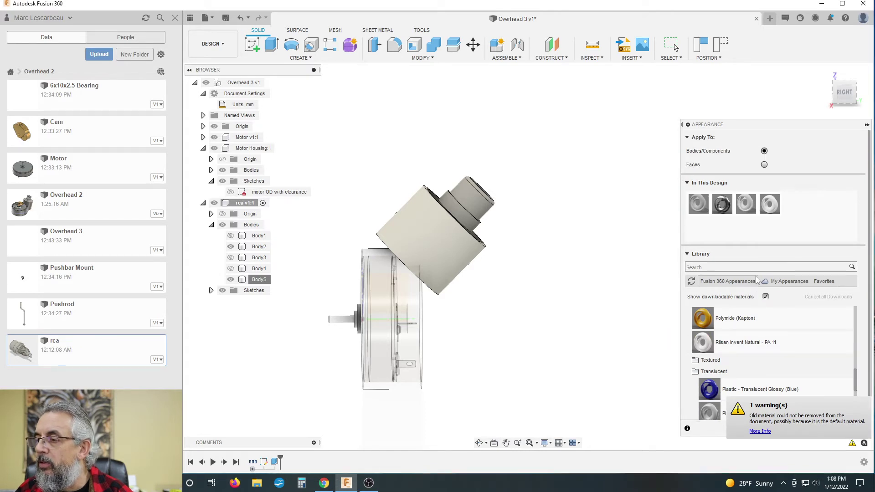
left_click(866, 125)
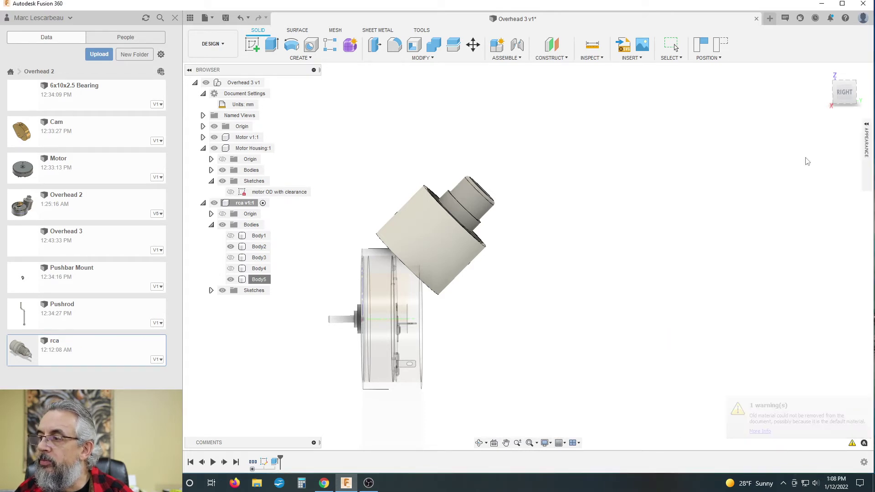
left_click(256, 279)
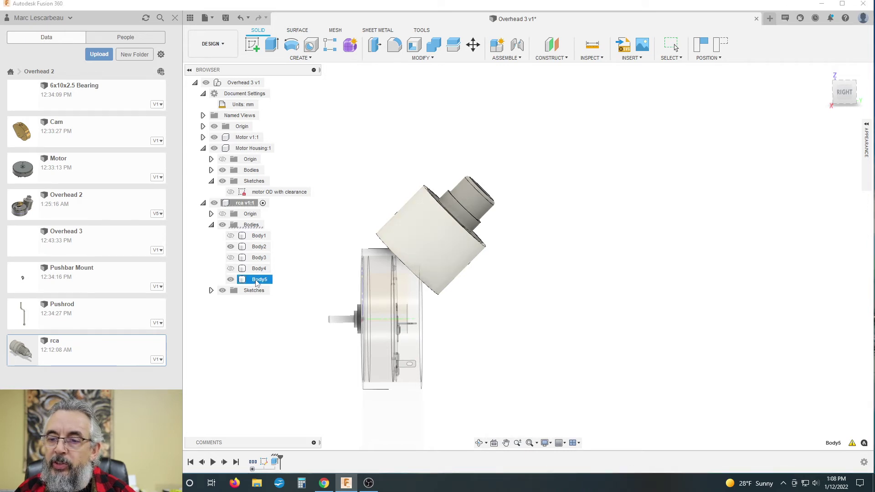
double_click(255, 280)
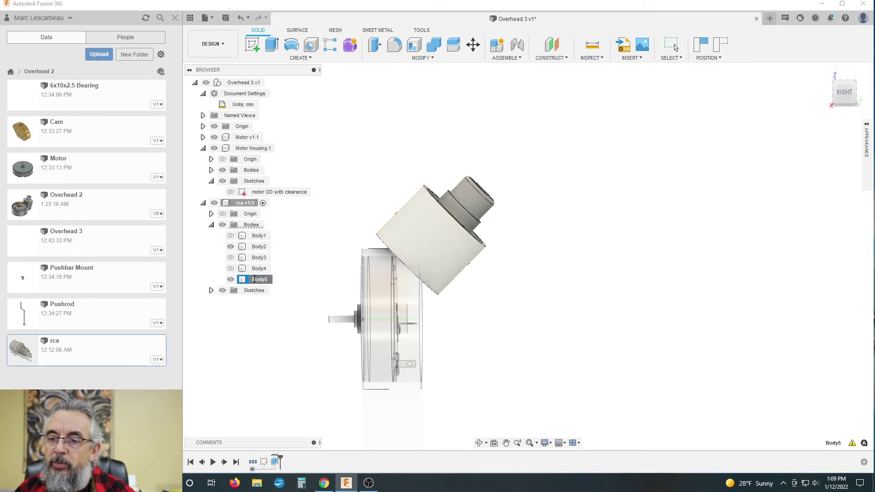
key("Escape")
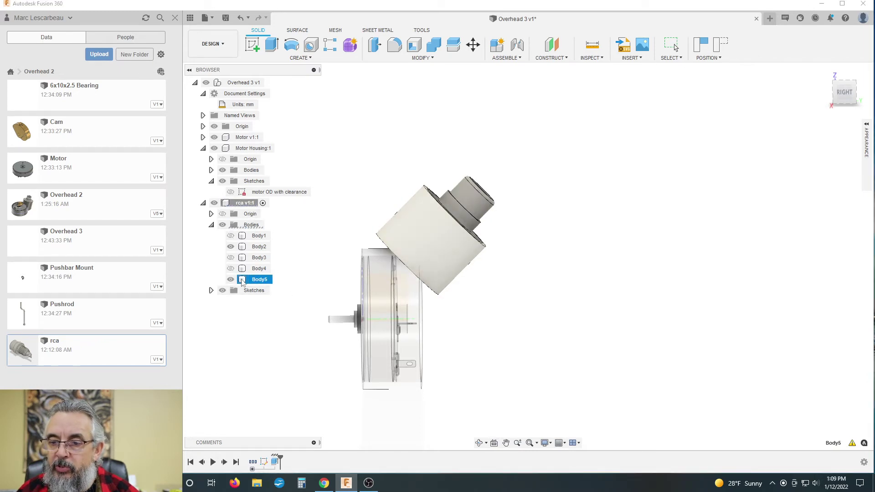
left_click(409, 227, "ctrl")
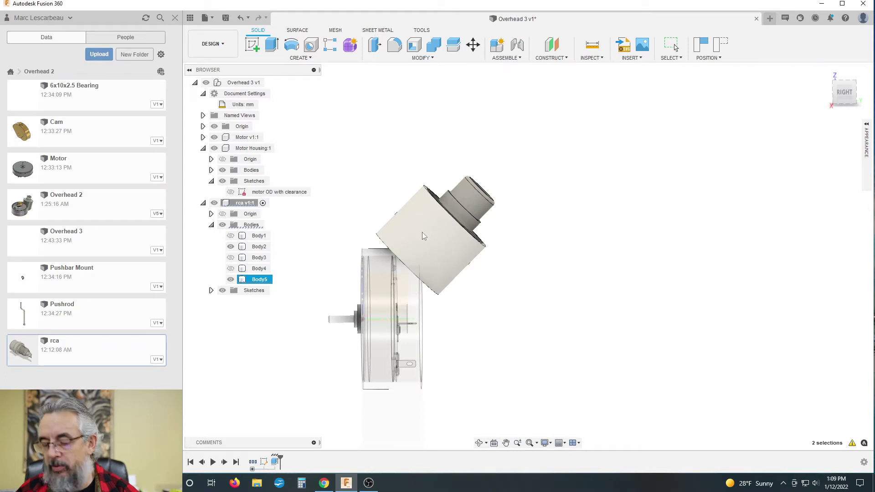
key("Escape")
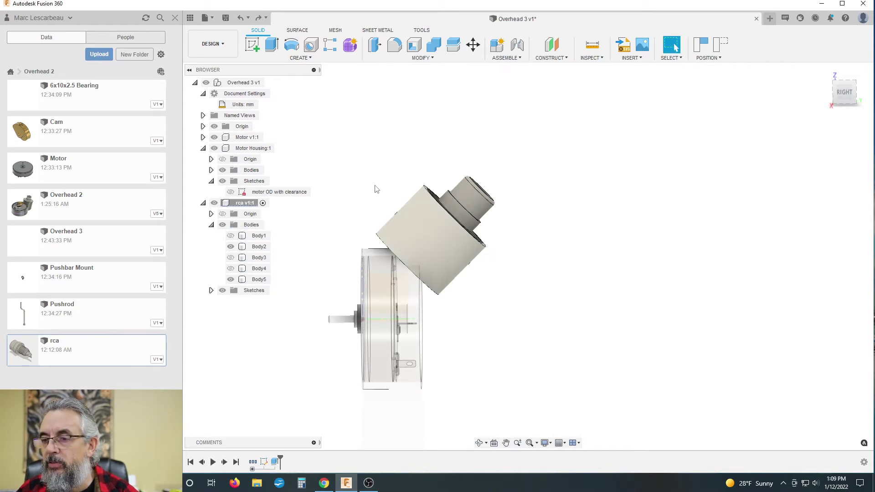
Step: Assign Body5 the Acrylic, Clear physical material from the Plastic library
right_click(253, 281)
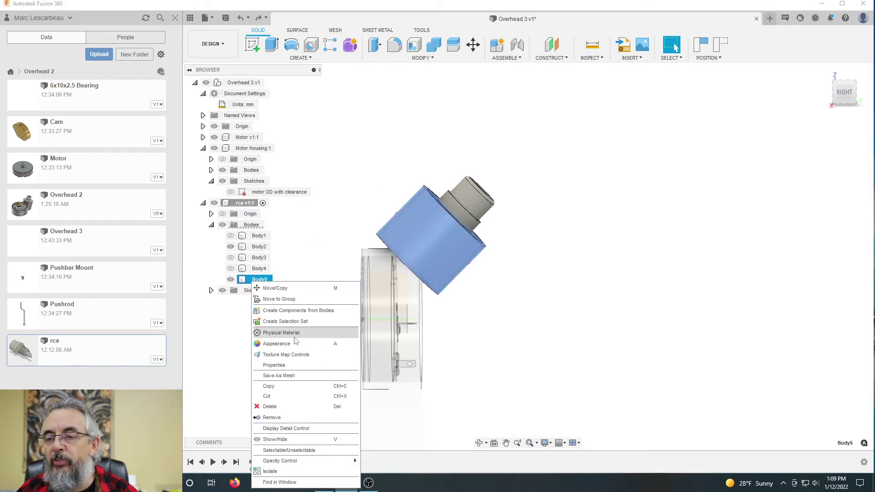
left_click(481, 315)
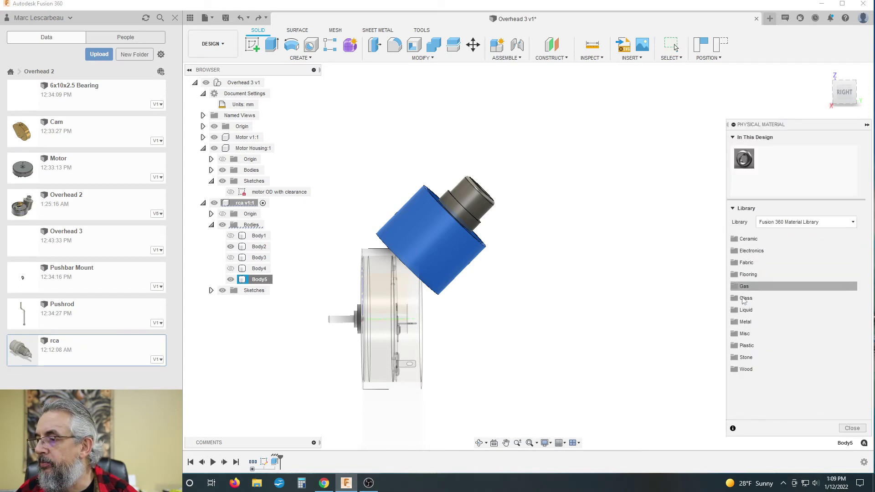
left_click(746, 345)
scroll(779, 356, "down", 2)
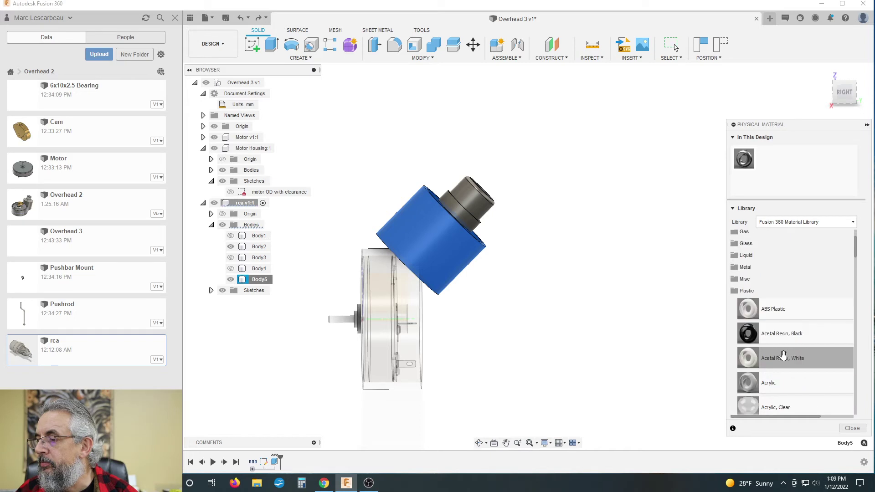
left_click_drag(791, 412, 439, 247)
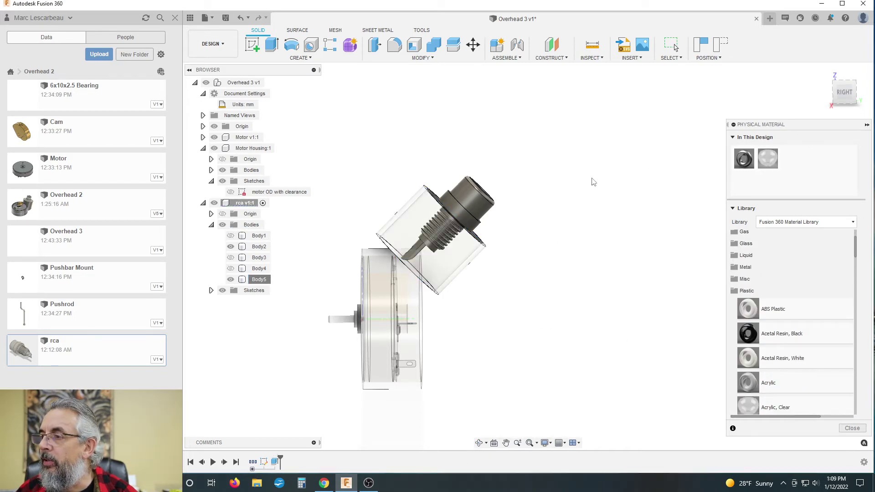
left_click(866, 124)
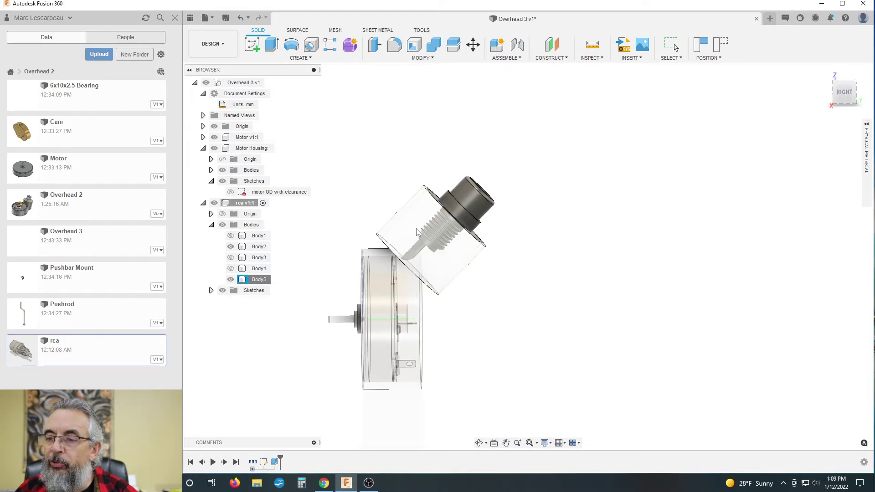
scroll(407, 265, "up", 5)
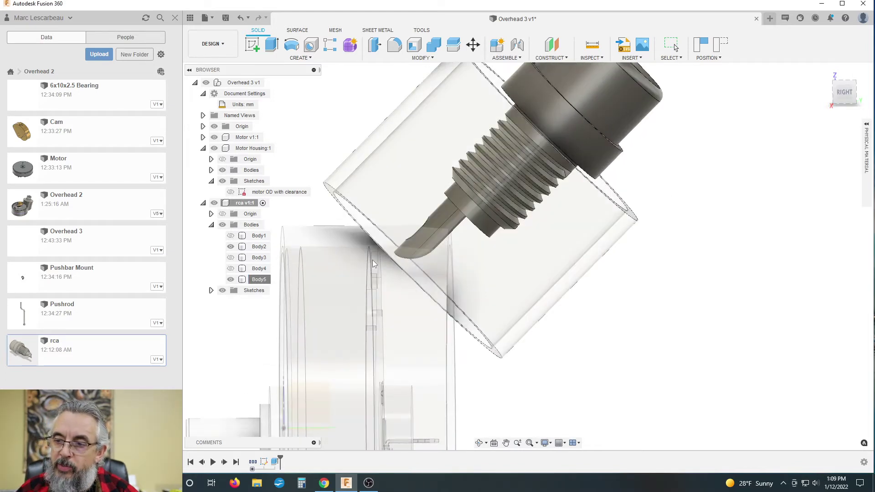
scroll(372, 260, "down", 2)
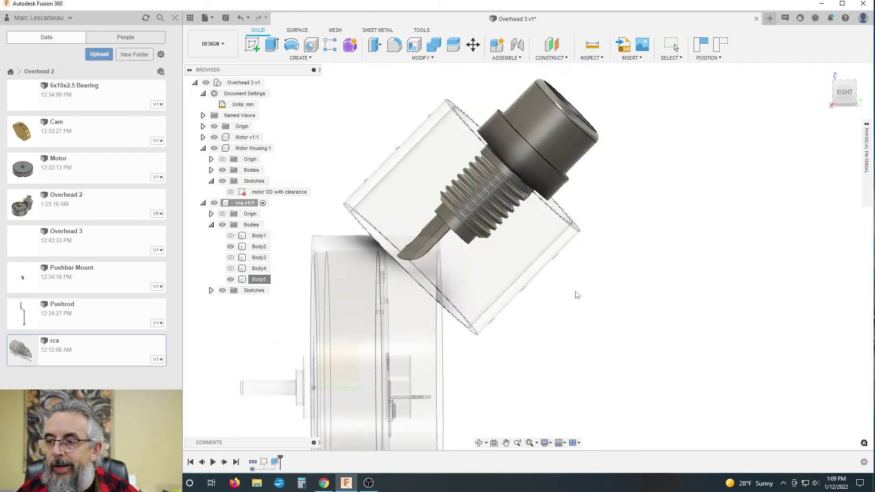
scroll(583, 290, "down", 2)
middle_click_drag(621, 248, 589, 287, "shift")
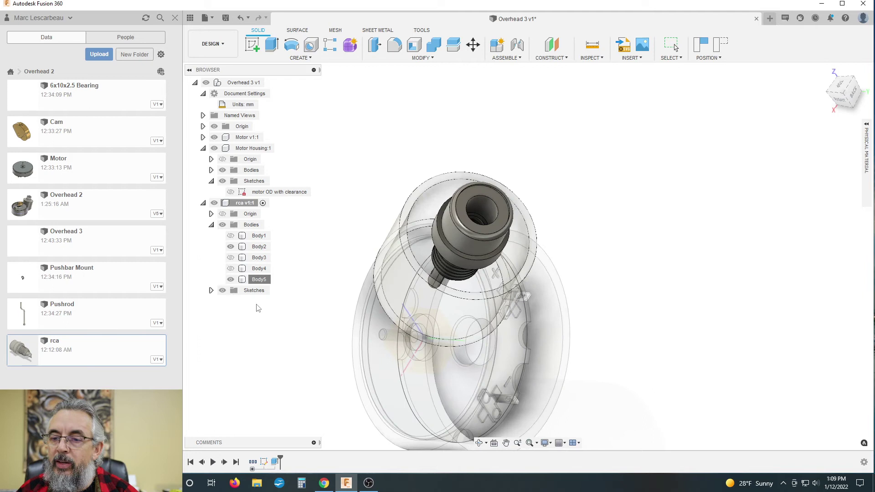
left_click(244, 204)
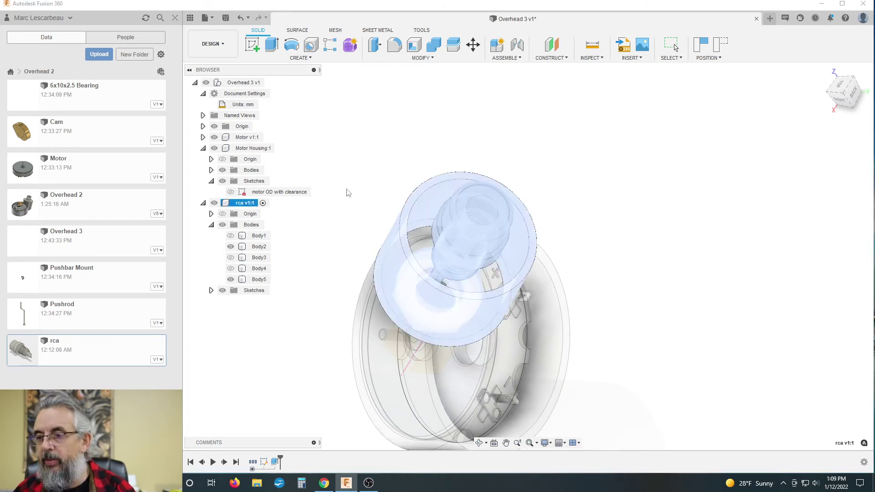
key("m")
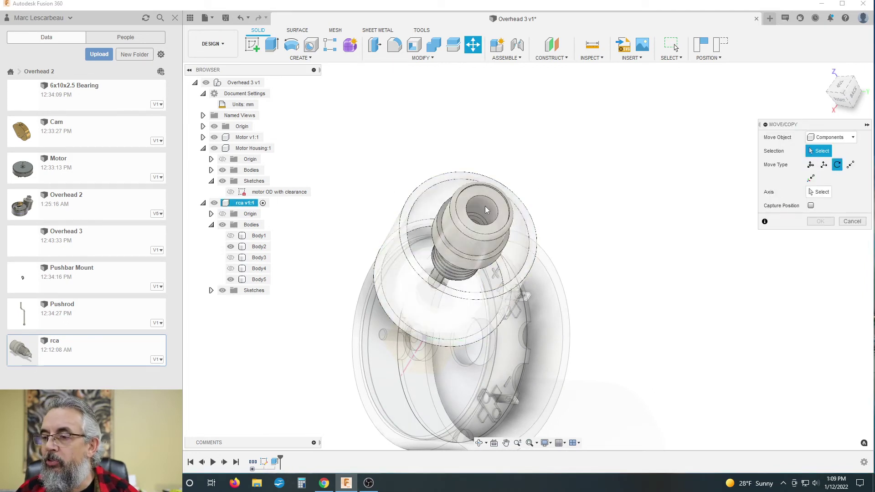
scroll(486, 200, "up", 2)
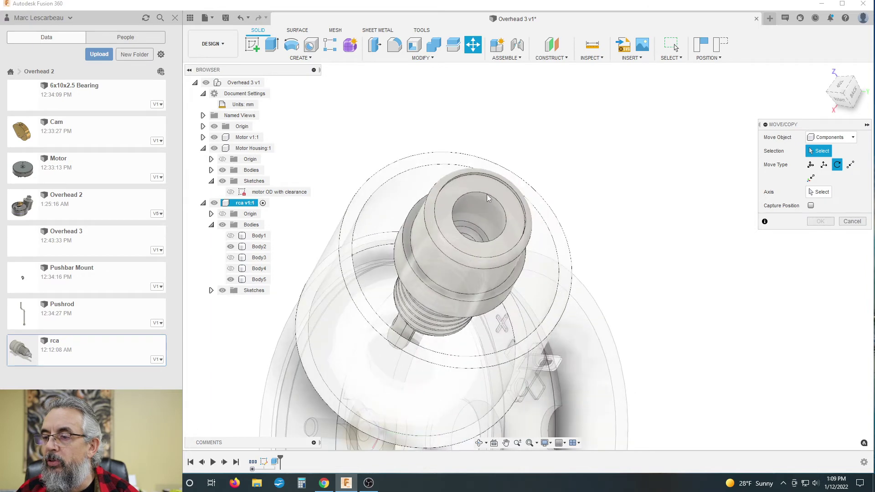
left_click(513, 190)
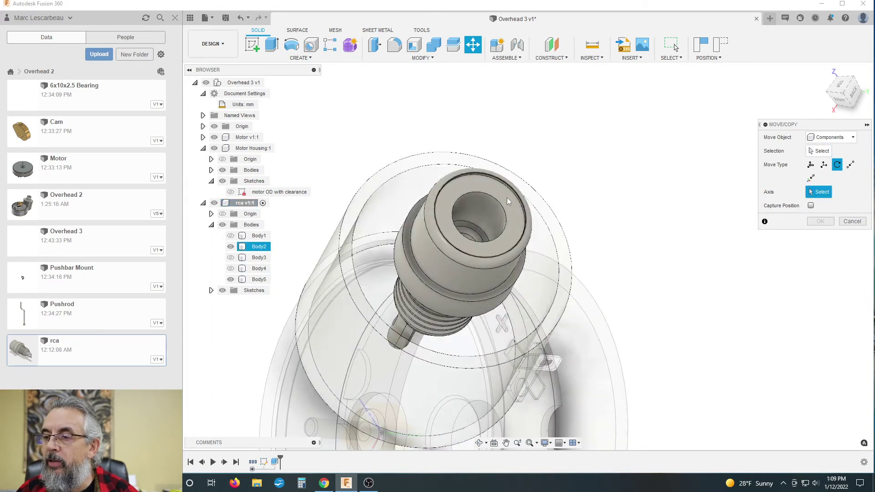
left_click(509, 209)
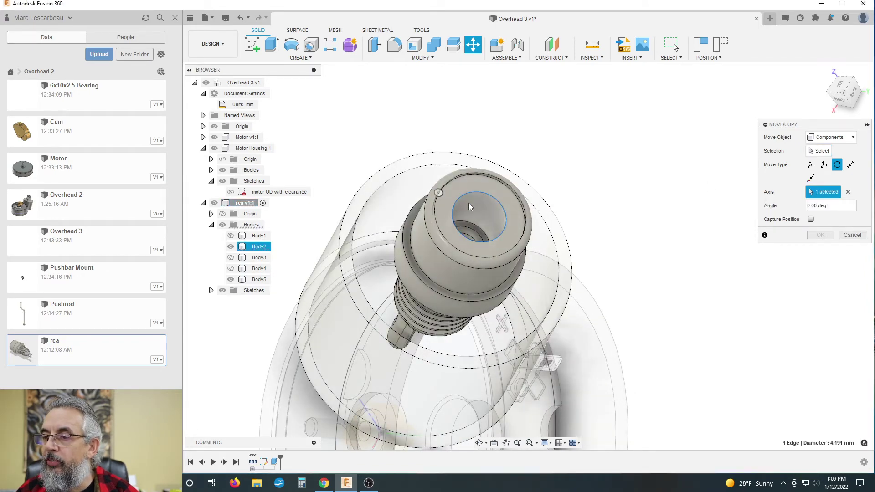
left_click_drag(439, 192, 553, 239)
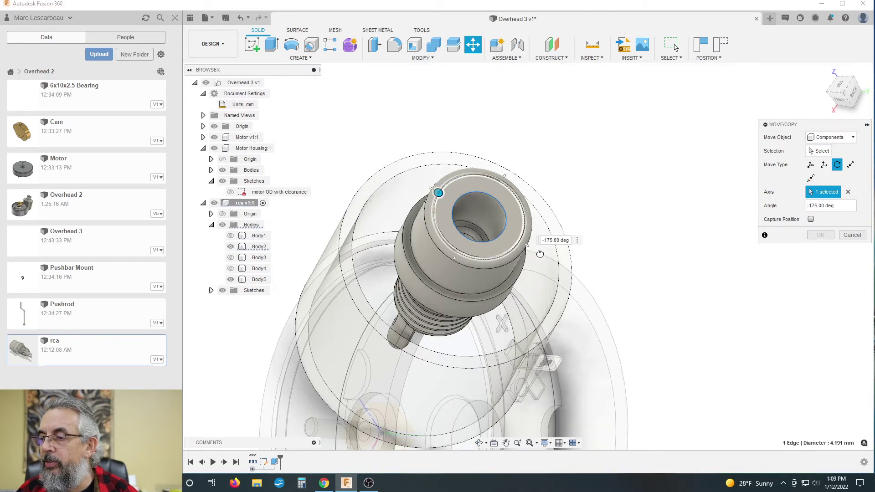
left_click_drag(541, 258, 540, 255)
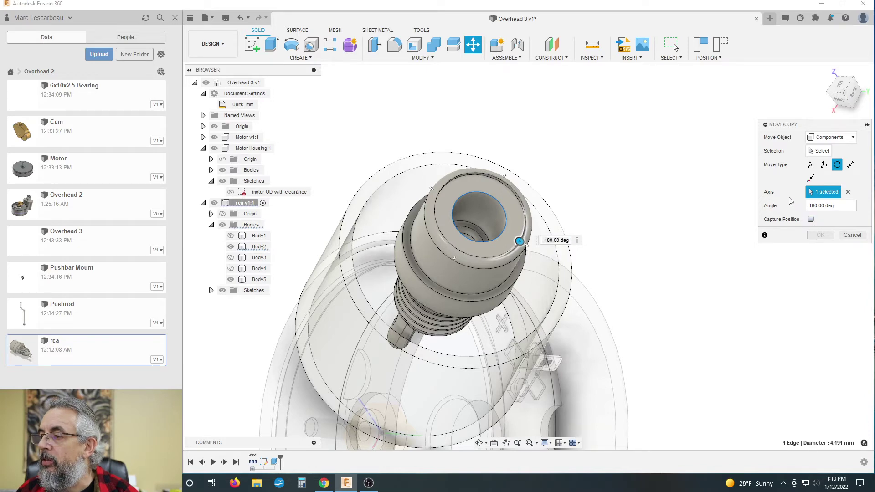
middle_click_drag(658, 242, 383, 221, "shift")
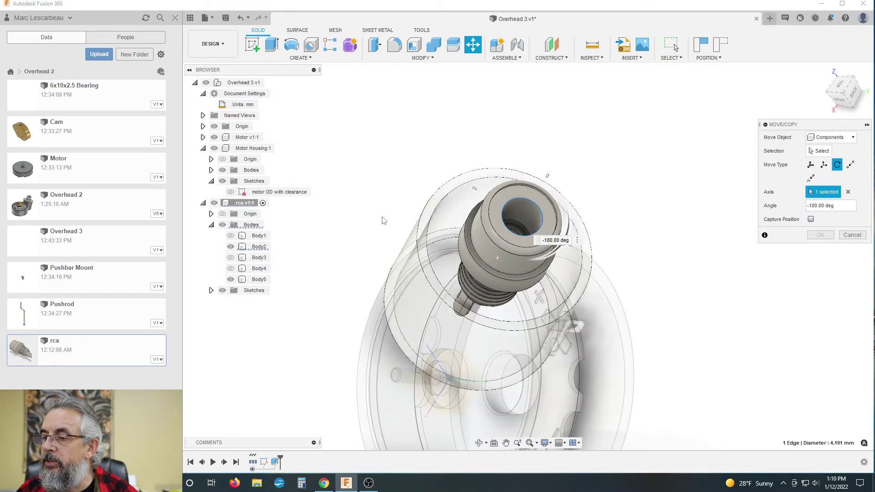
left_click(852, 235)
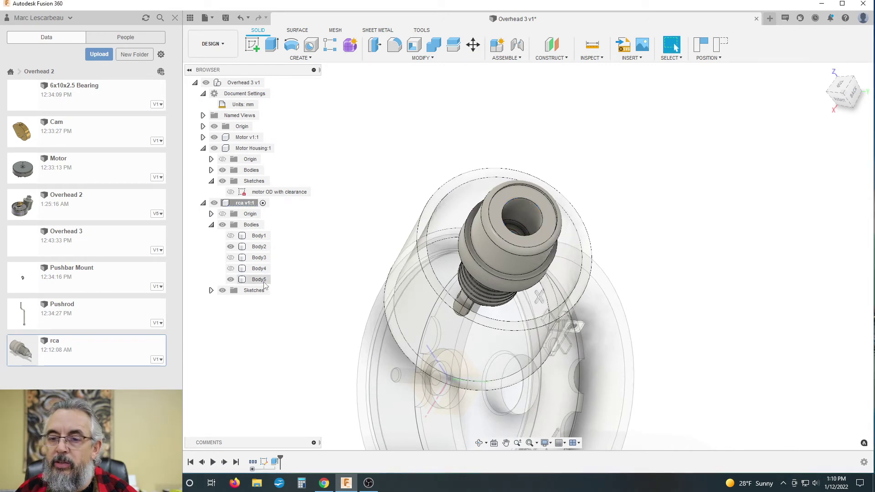
Step: Rotate Body2 180 degrees about the jack's circular edge
left_click(263, 247)
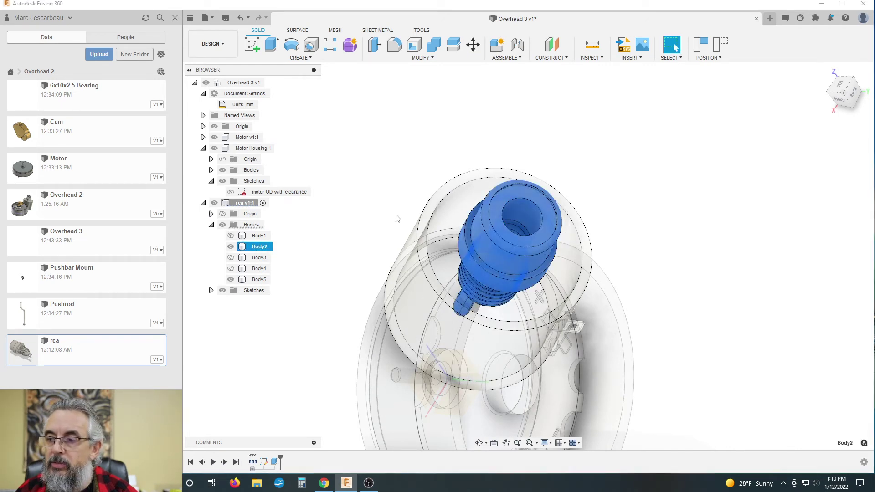
key("m")
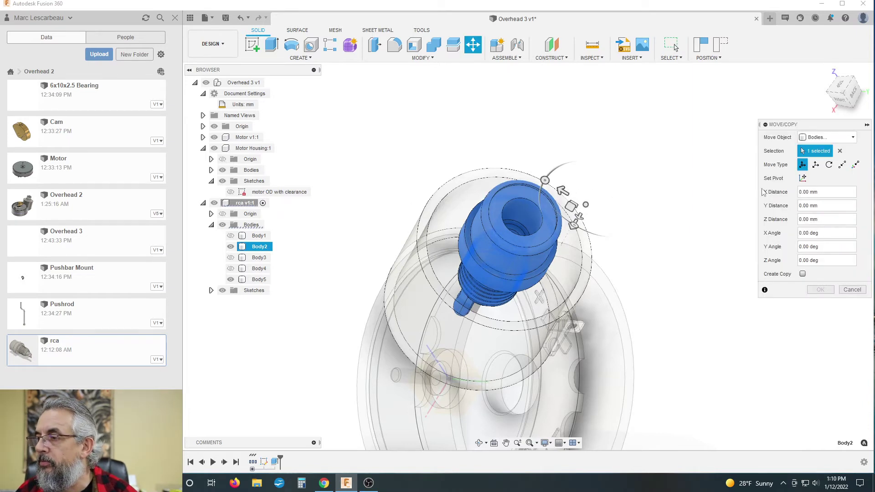
left_click(828, 165)
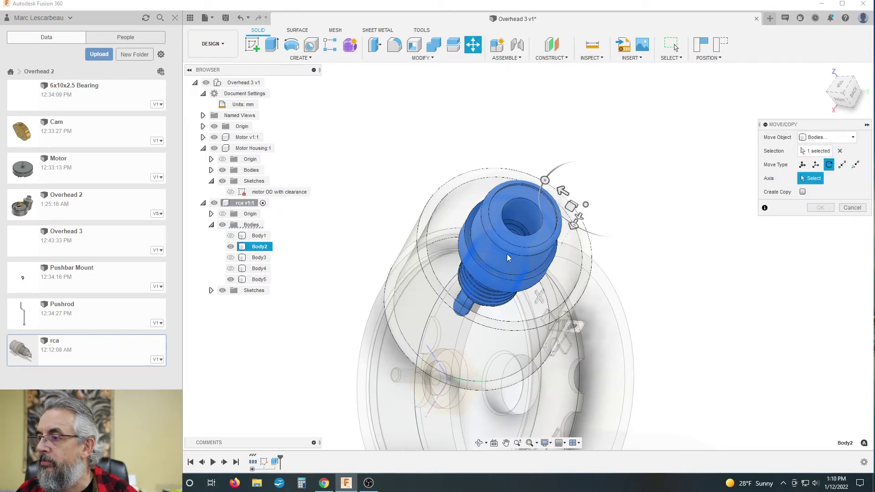
left_click(528, 211)
left_click_drag(482, 192, 589, 262)
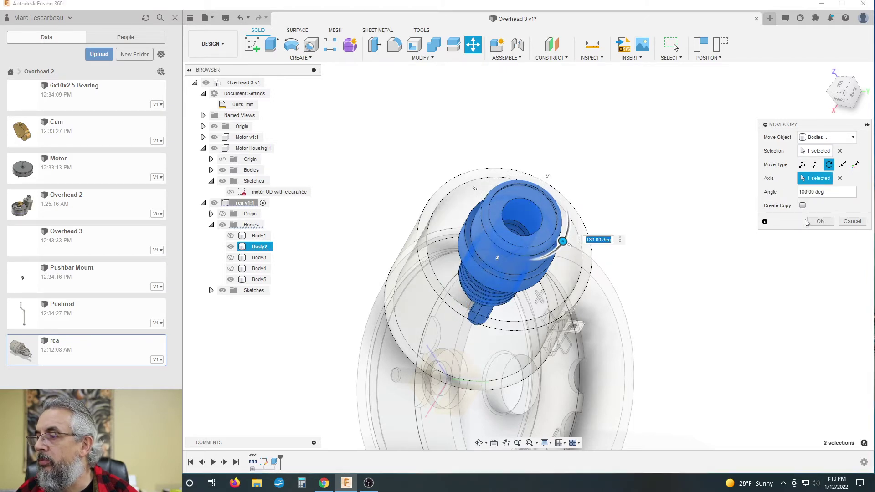
left_click(809, 221)
Step: Orbit around the housing to inspect the jack shaft, then switch to the Right view
middle_click_drag(689, 245, 729, 195, "shift")
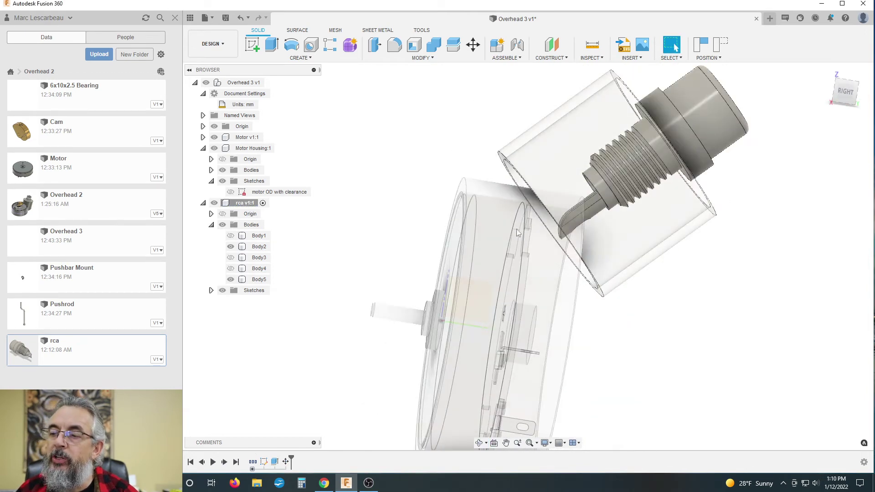
middle_click_drag(424, 240, 357, 215, "shift")
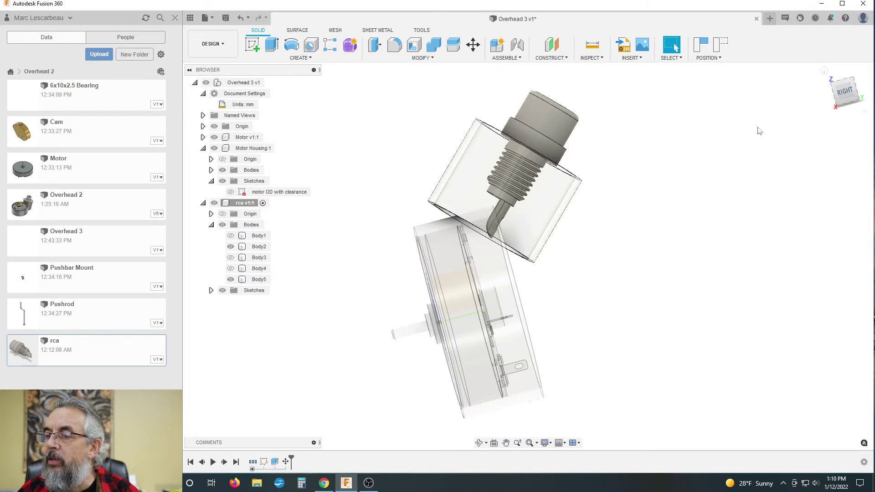
left_click(849, 97)
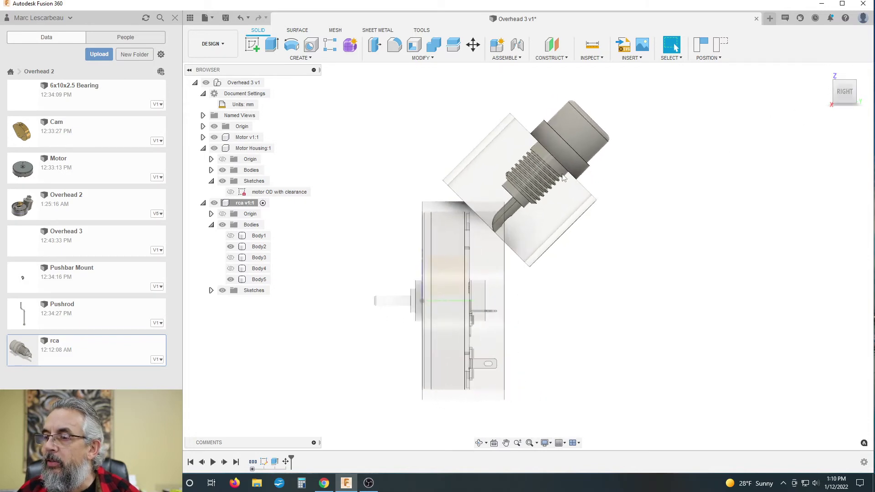
scroll(530, 200, "up", 1)
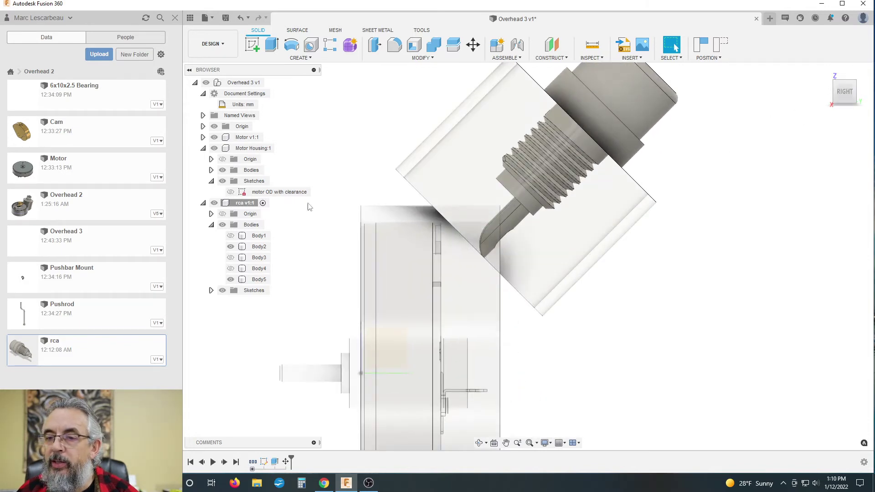
Step: Free-move the rca component 1 mm along its axis and orbit to check its fit against the cup
left_click(227, 204)
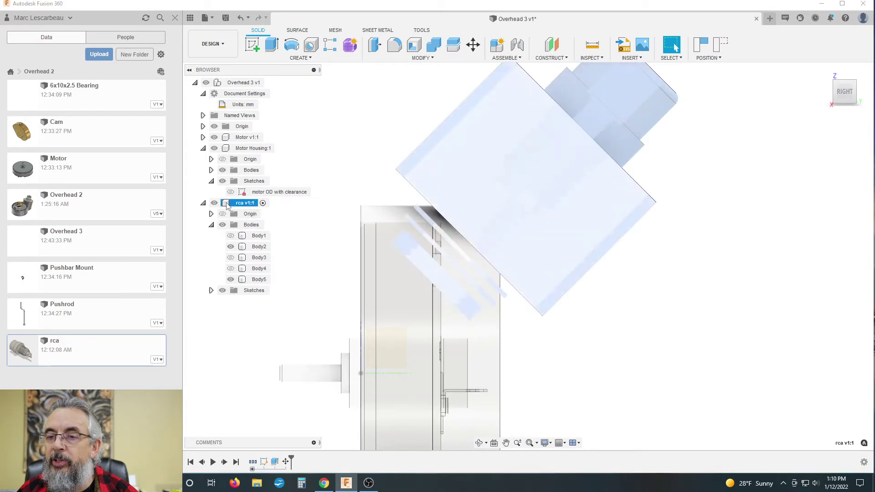
key("m")
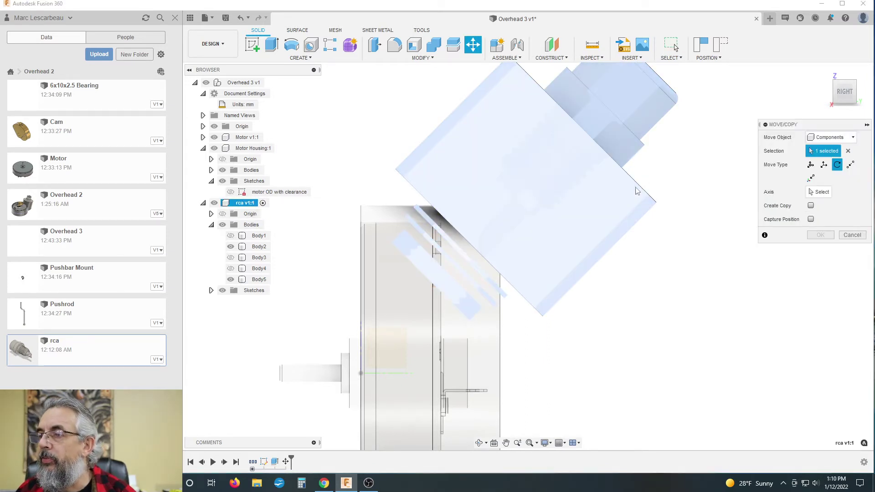
left_click(810, 164)
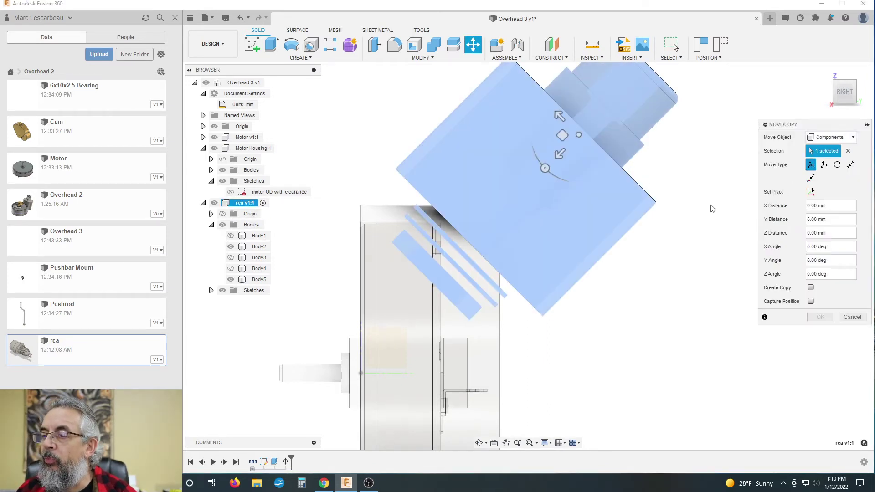
left_click_drag(559, 153, 536, 178)
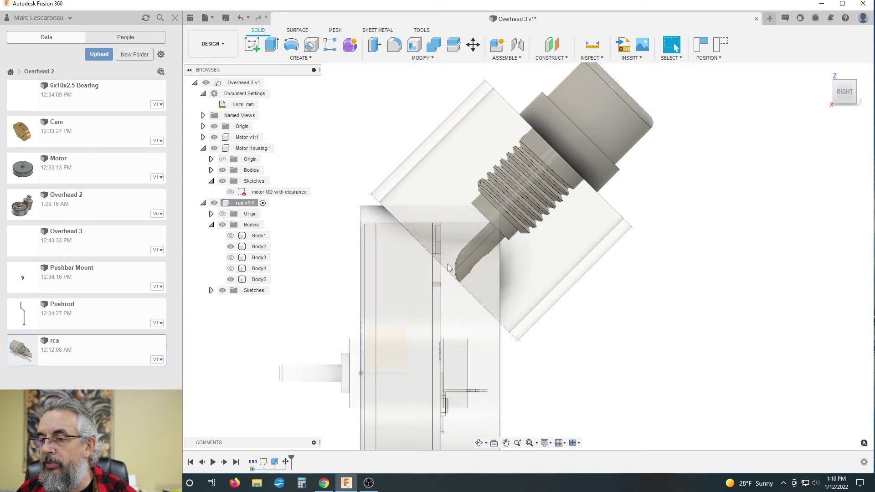
middle_click_drag(573, 314, 492, 324, "shift")
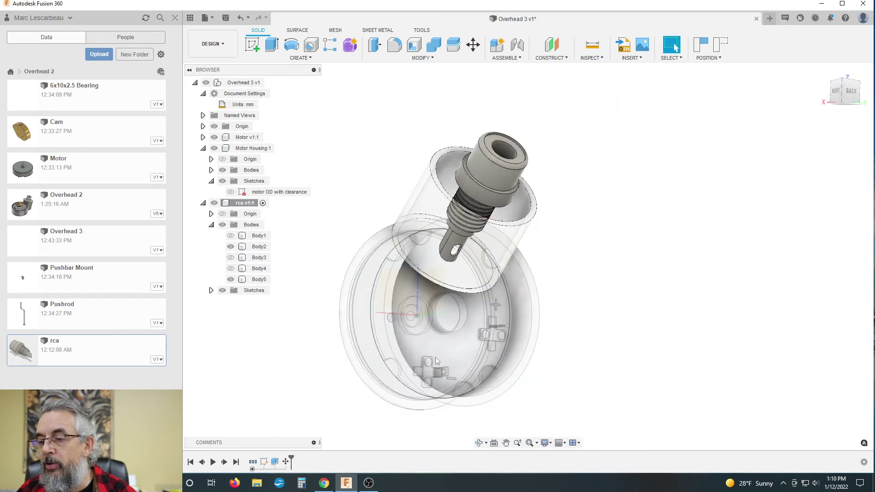
middle_click_drag(436, 360, 607, 238, "shift")
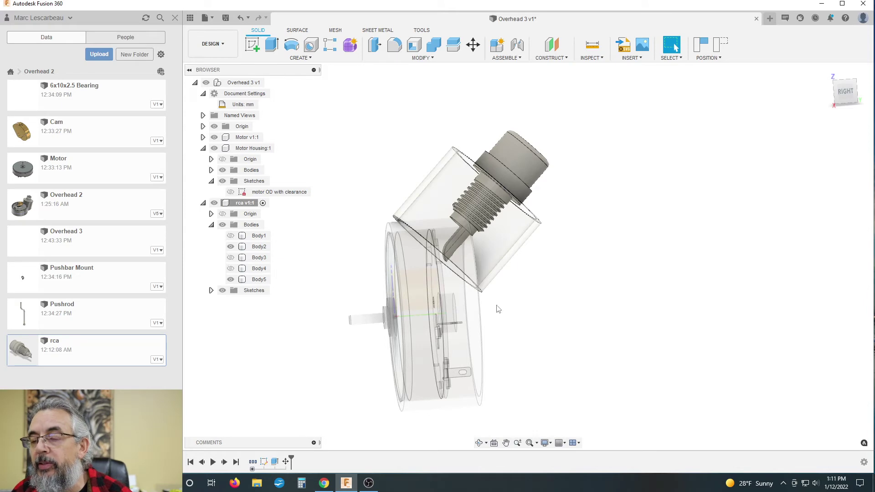
scroll(449, 240, "up", 3)
middle_click_drag(597, 314, 586, 318, "shift")
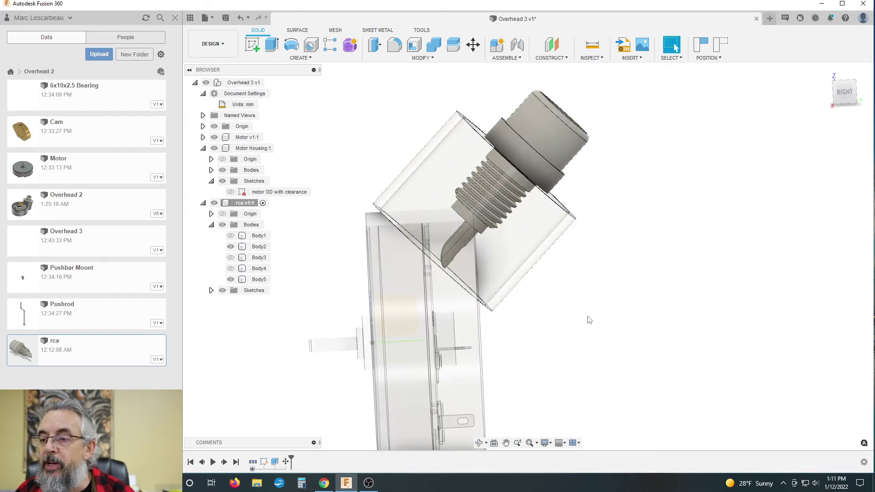
Step: Move the rca v1:1 sleeve -1.00 mm along its axis and fit the whole assembly in view
left_click(241, 204)
key("m")
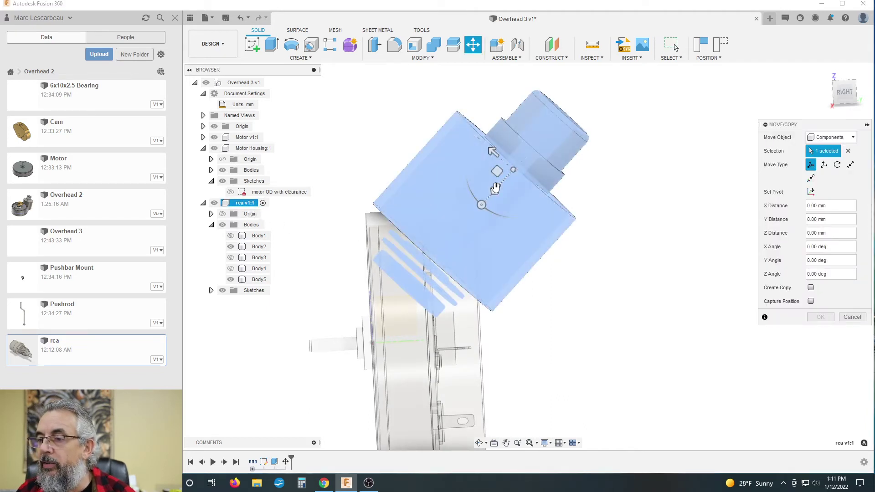
left_click_drag(491, 197, 489, 197)
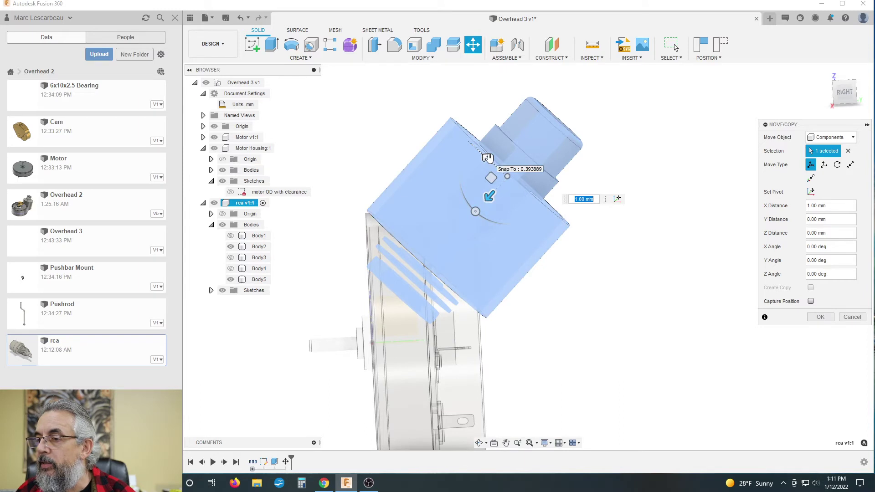
left_click_drag(487, 158, 493, 163)
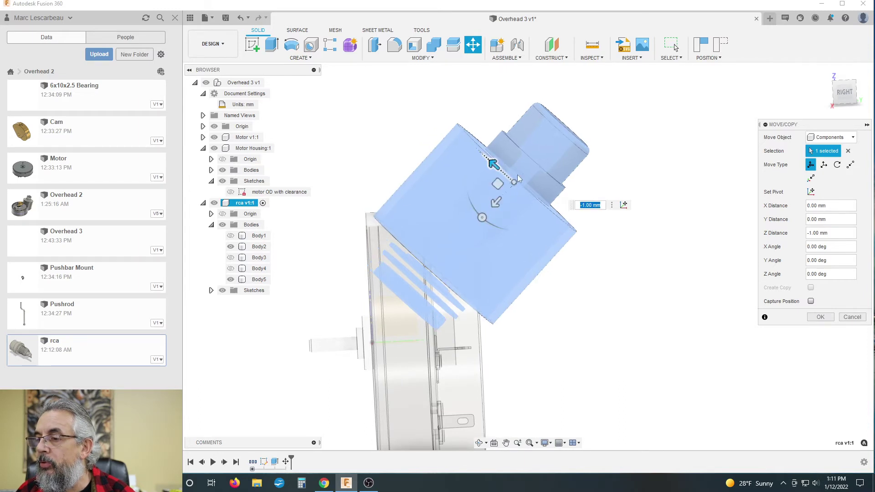
left_click(820, 317)
mouse_move(596, 284)
middle_mouse_down("shift")
mouse_move(594, 277)
mouse_move(590, 289)
mouse_move(600, 285)
mouse_move(570, 285)
mouse_move(602, 280)
mouse_move(571, 275)
mouse_move(596, 272)
middle_mouse_up("shift")
key("F6")
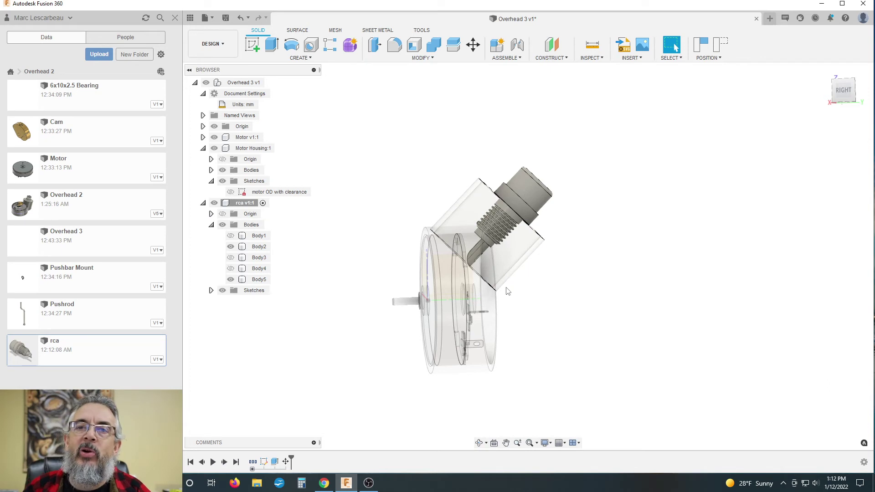
scroll(417, 248, "down", 1)
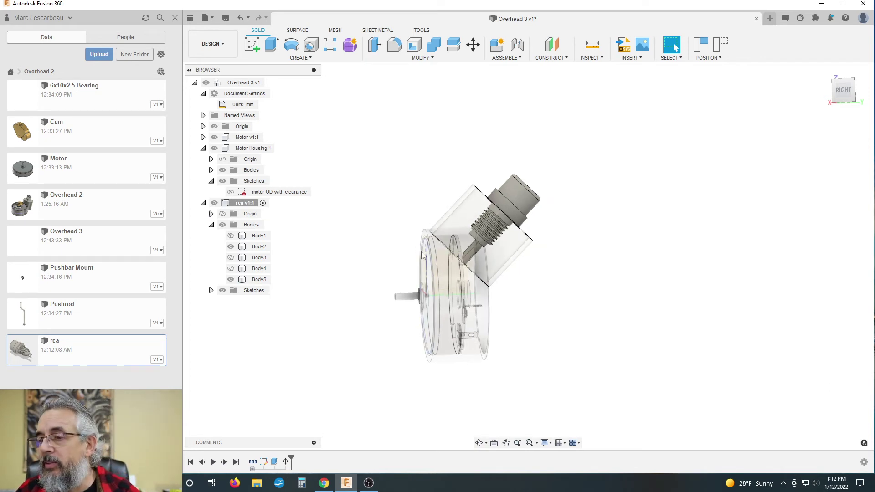
left_click(843, 90)
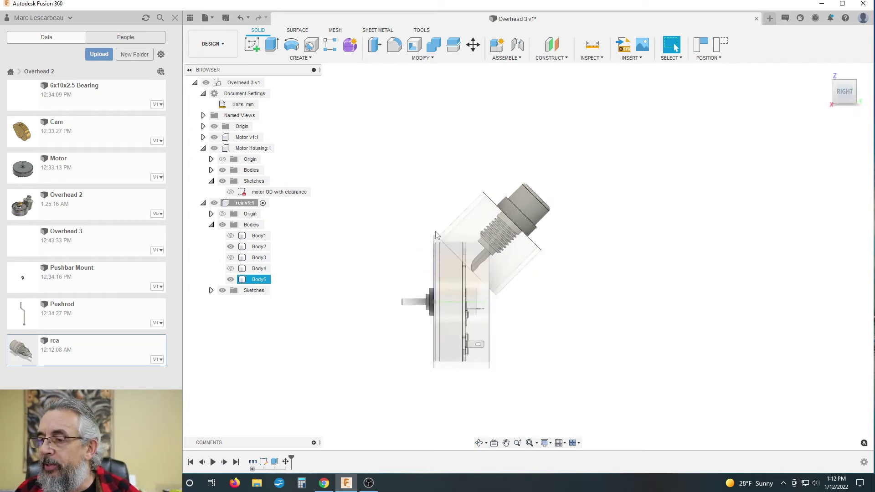
scroll(390, 229, "down", 1)
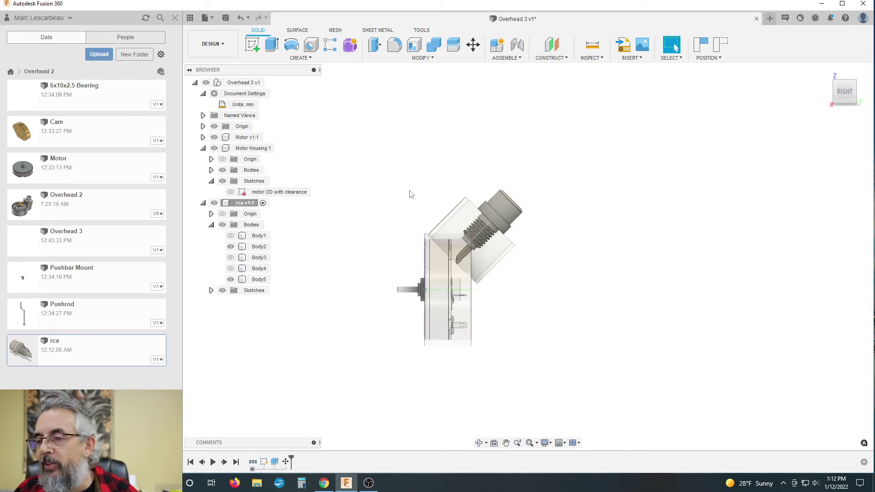
mouse_move(404, 254)
middle_mouse_down("shift")
mouse_move(376, 235)
mouse_move(357, 238)
mouse_move(348, 253)
mouse_move(398, 253)
middle_mouse_up("shift")
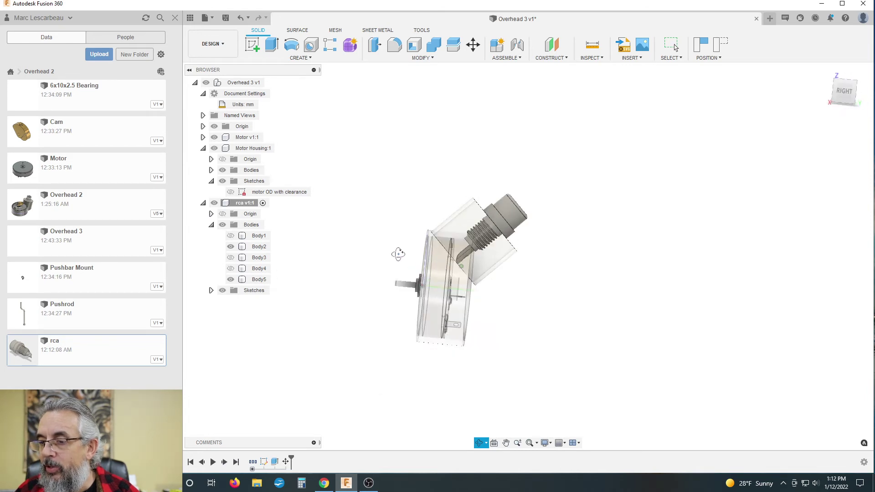
middle_click_drag(541, 296, 483, 296, "shift")
key("Escape")
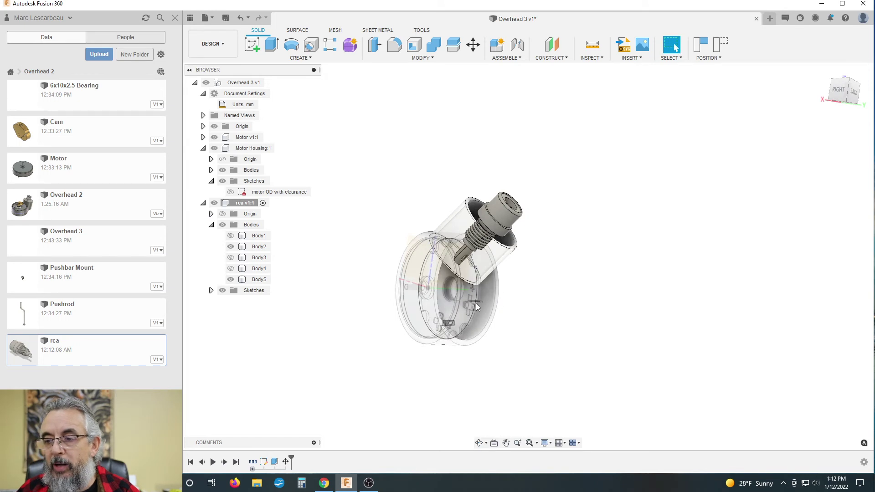
middle_click_drag(539, 289, 562, 283, "shift")
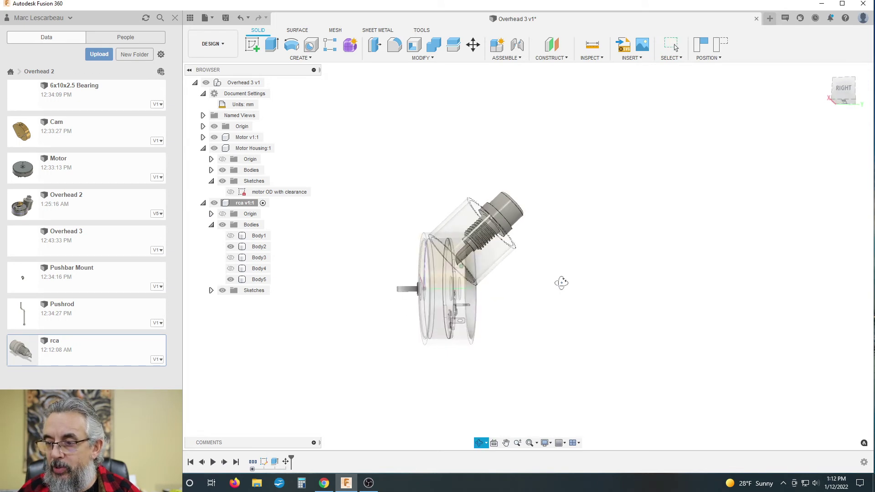
left_click(837, 104)
scroll(471, 311, "up", 4)
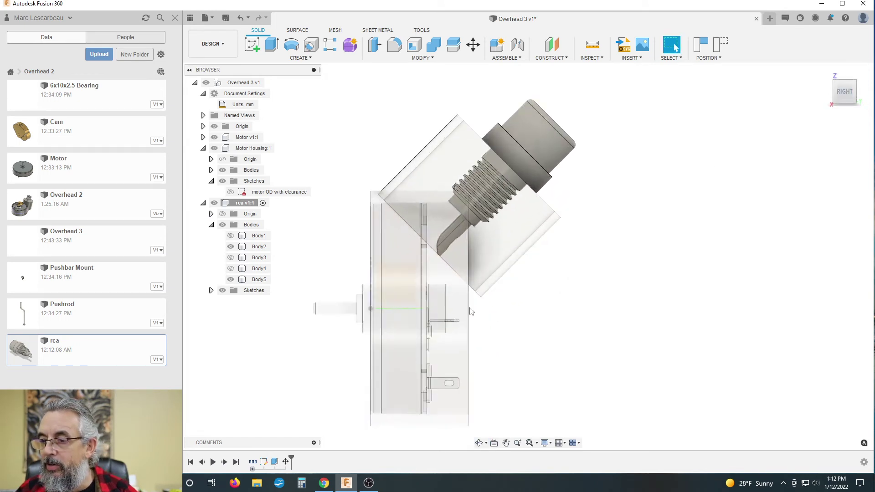
scroll(471, 311, "up", 4)
left_click(482, 287)
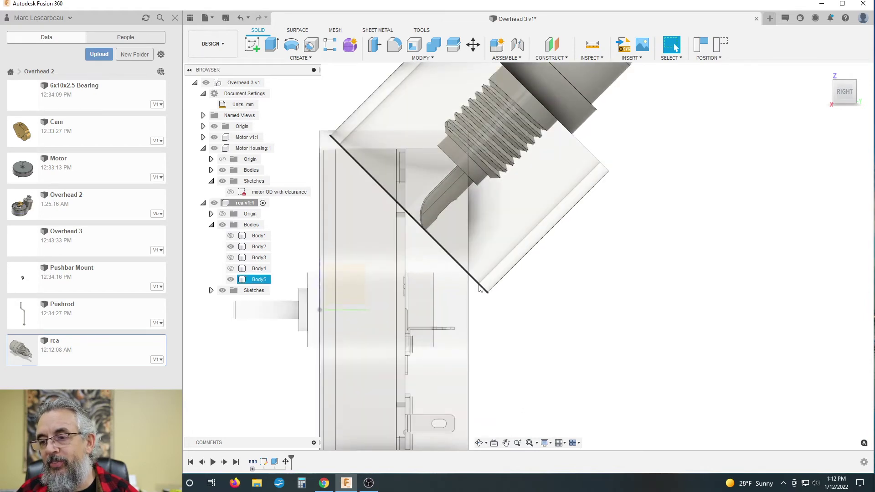
left_click(476, 289)
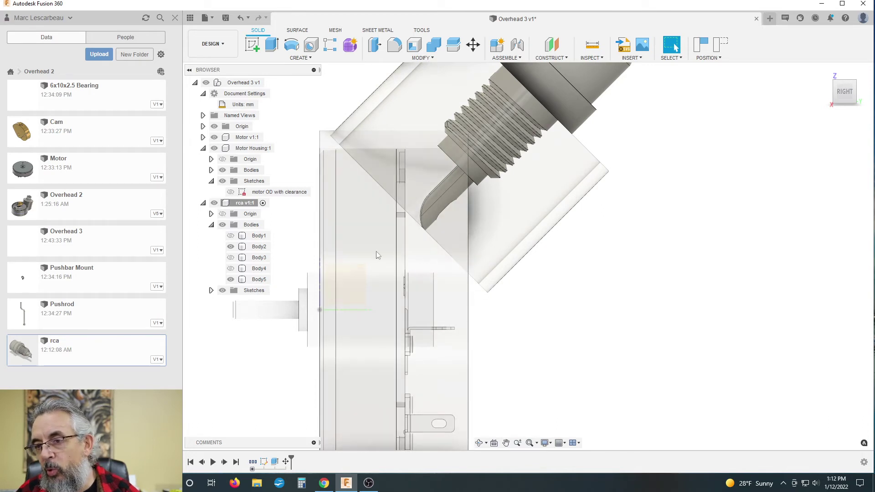
left_click(501, 167)
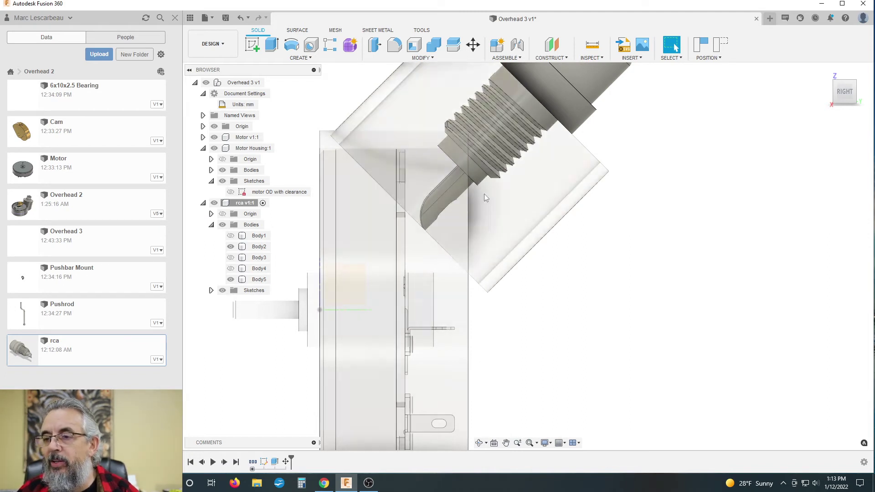
left_click(529, 138)
key("Escape")
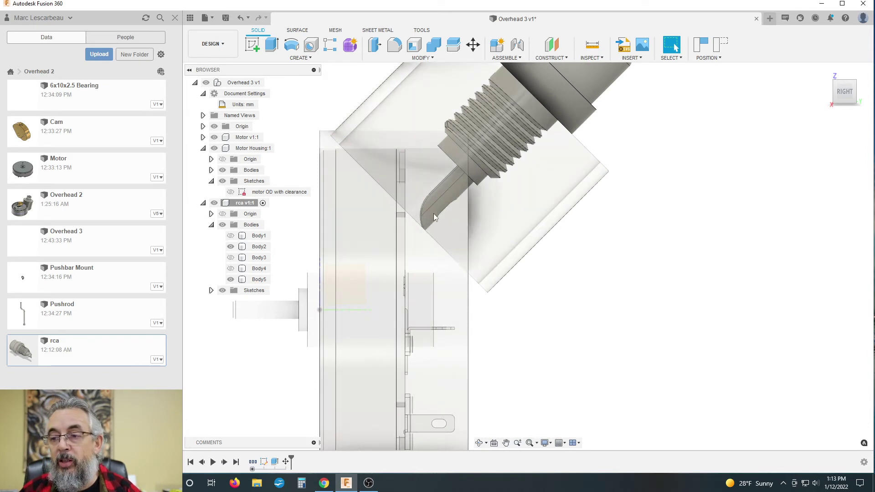
scroll(455, 244, "down", 1)
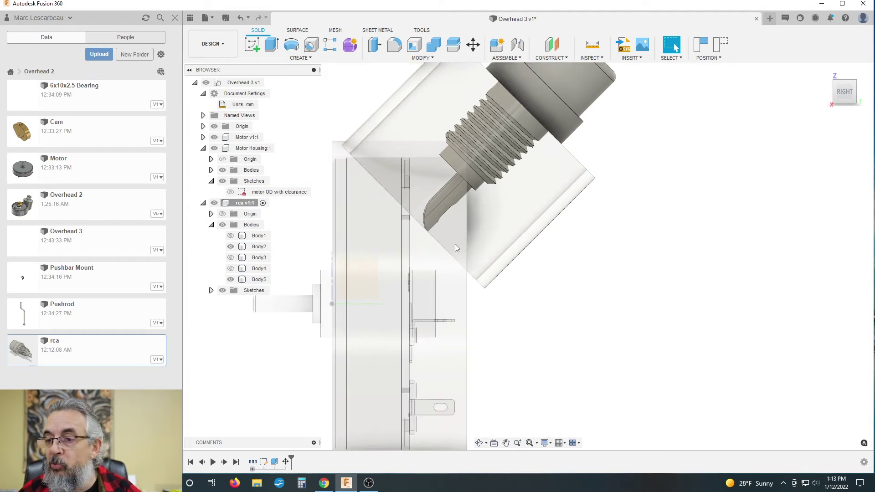
scroll(455, 246, "down", 1)
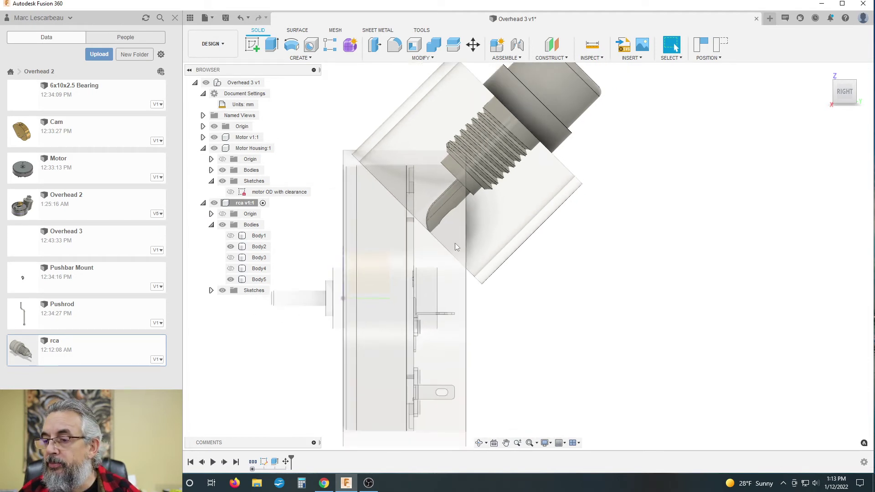
left_click(476, 285)
left_click(478, 290)
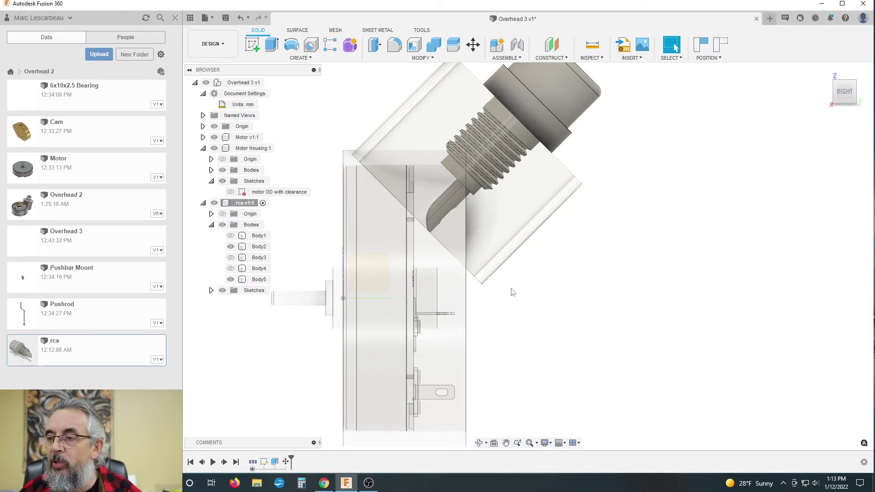
Step: Slide rca v1:1 a further 1.00 mm along its axis, then orbit to an isometric view
left_click(233, 206)
key("m")
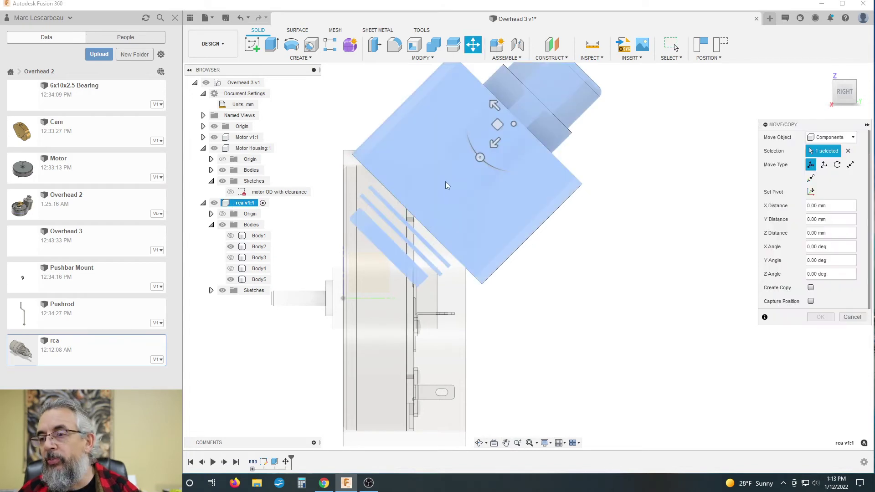
left_click_drag(496, 143, 490, 151)
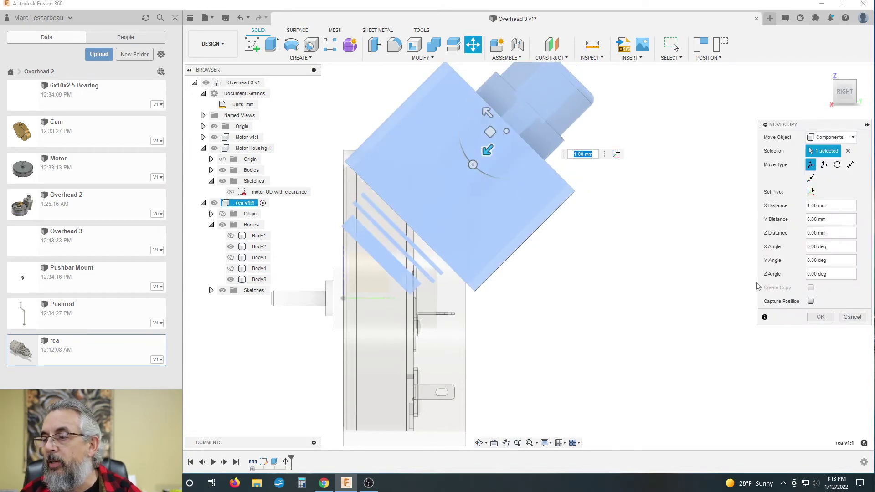
left_click(819, 318)
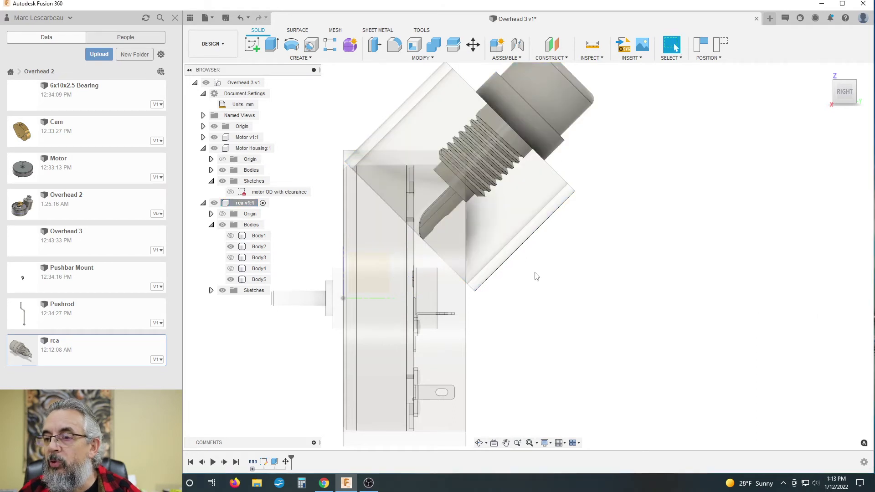
left_click(467, 265)
left_click(470, 303)
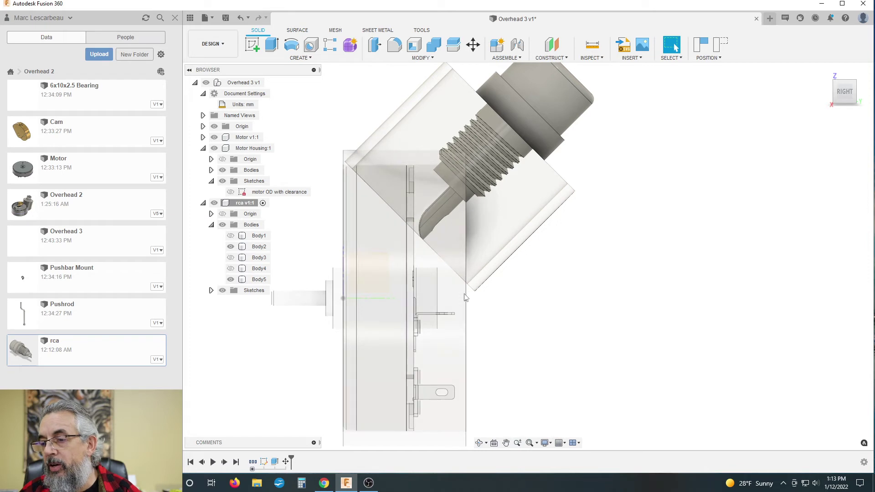
middle_click_drag(474, 296, 552, 315, "shift")
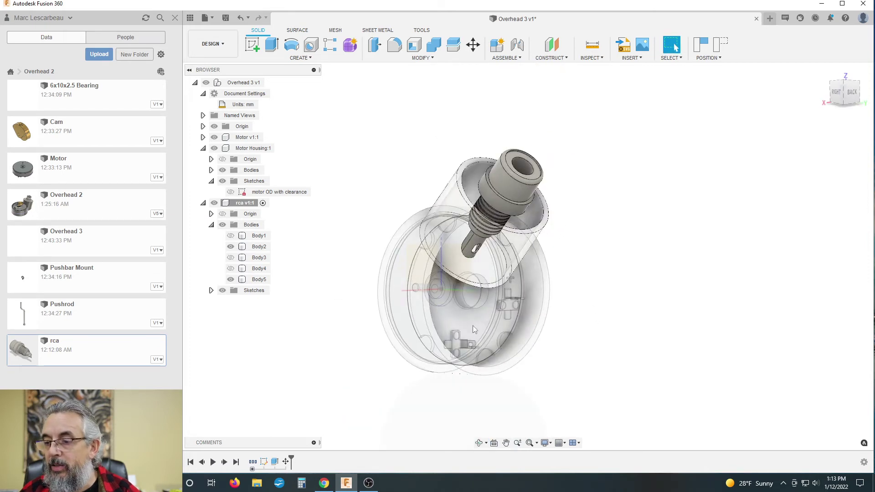
Step: Hide the rca v1:1 sleeve bodies and activate Motor Housing:1 for editing
scroll(339, 242, "down", 1)
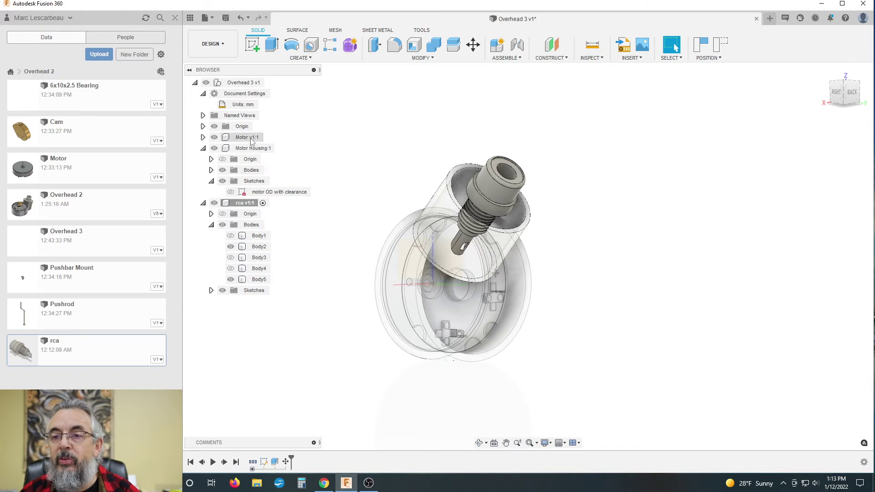
left_click(274, 149)
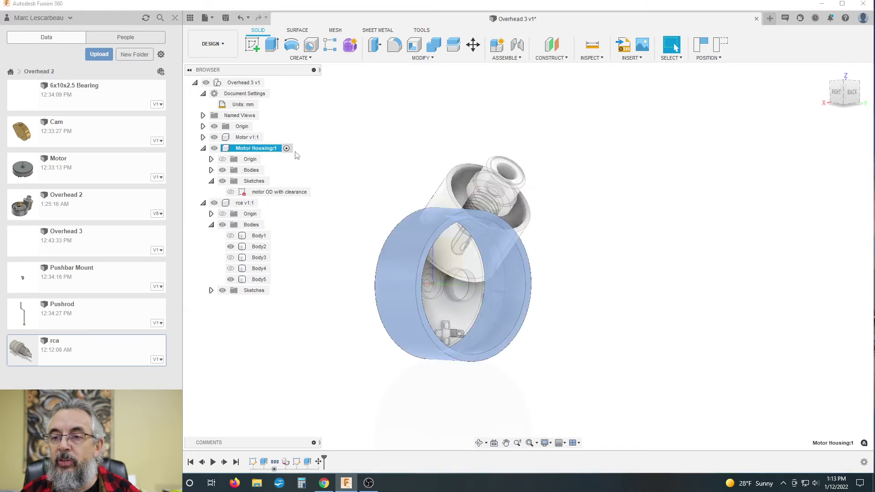
left_click(339, 168)
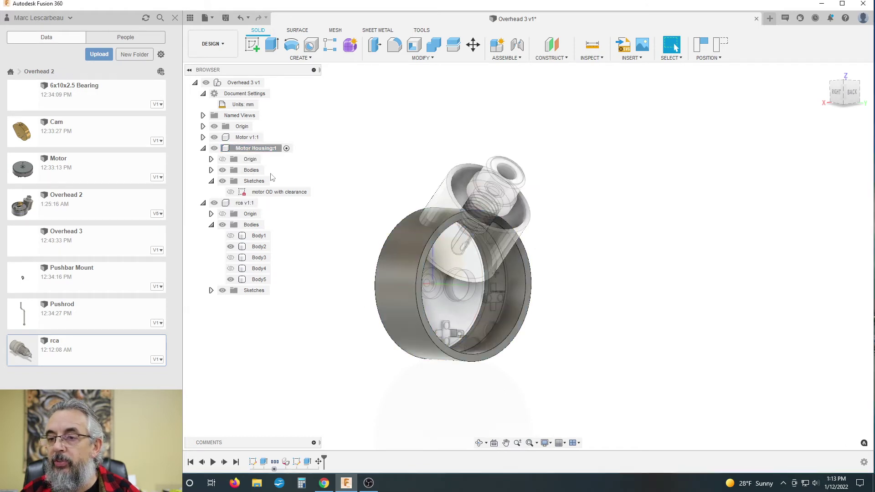
left_click(215, 205)
left_click(214, 204)
middle_click_drag(431, 185, 450, 186, "shift")
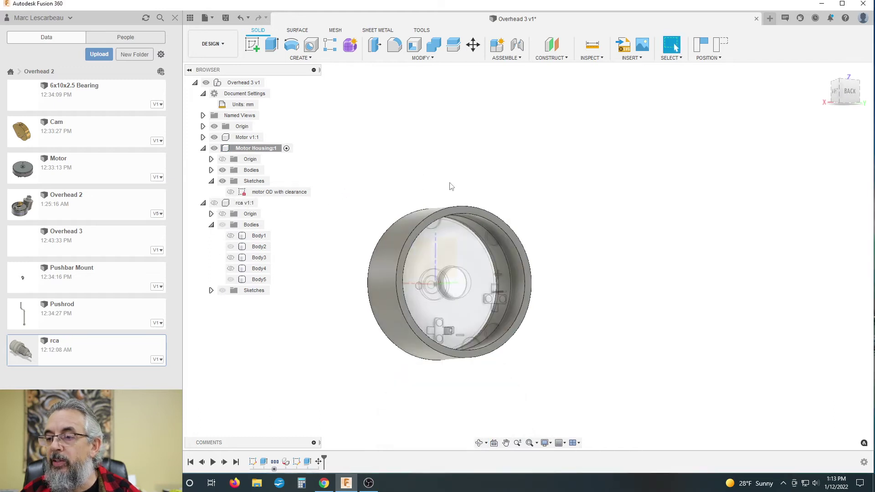
left_click(273, 151)
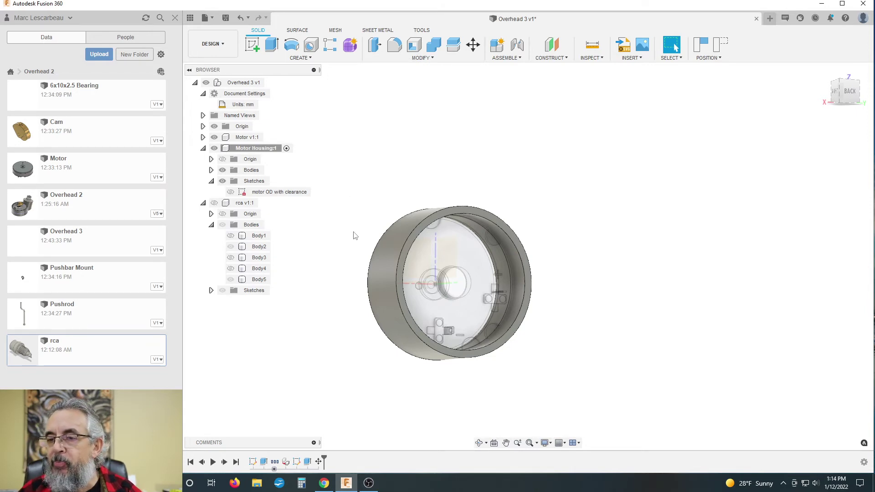
Step: Sketch on the housing's back face, project its 29 mm outer circular edge, and finish the sketch
left_click(253, 49)
left_click(500, 223)
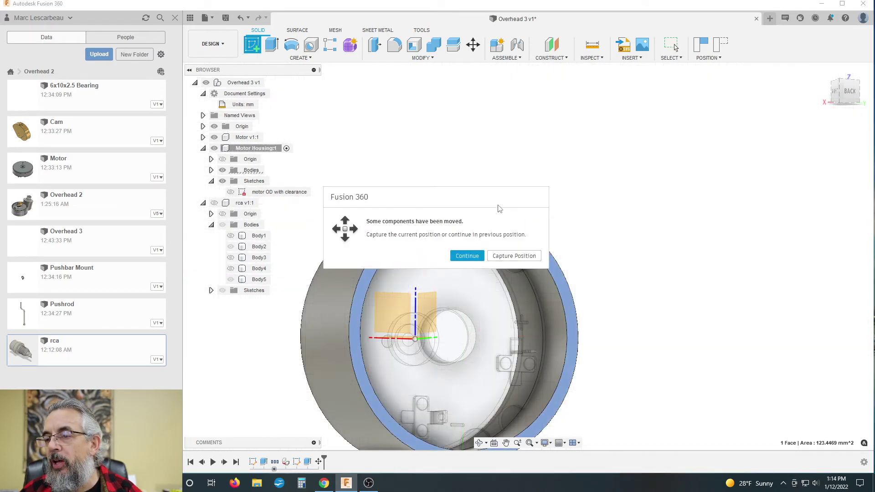
left_click(507, 257)
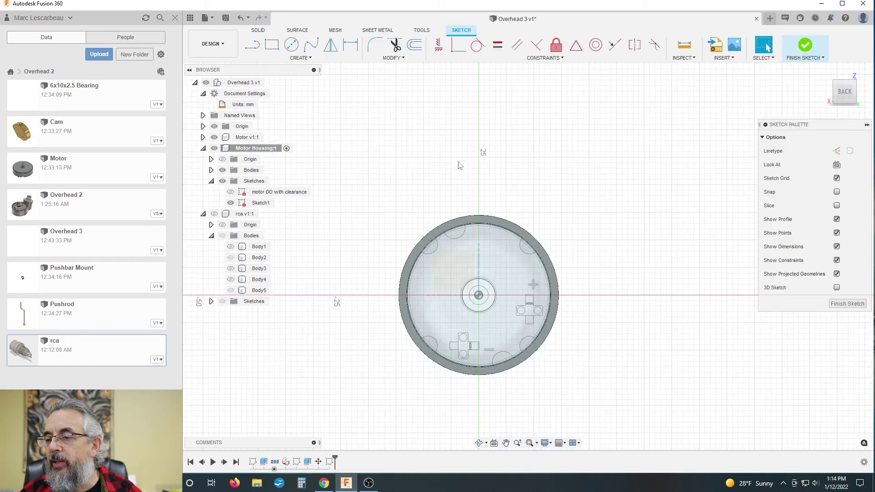
scroll(483, 200, "down", 2)
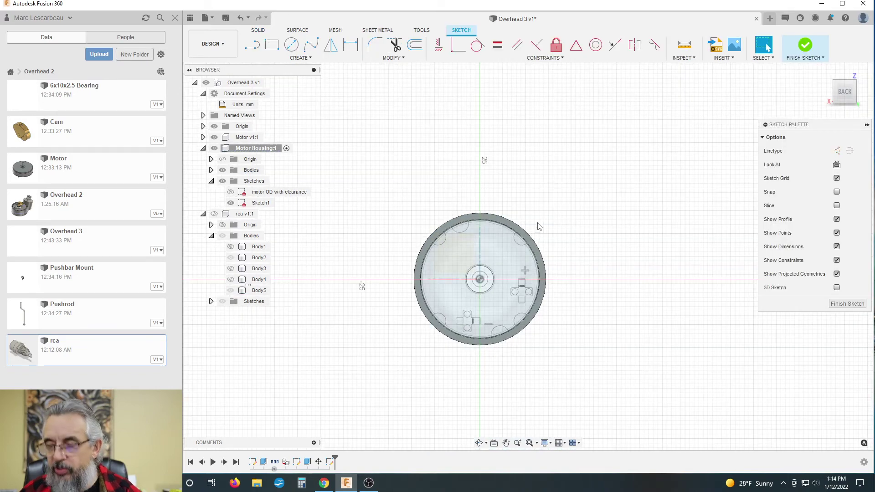
scroll(487, 296, "up", 3)
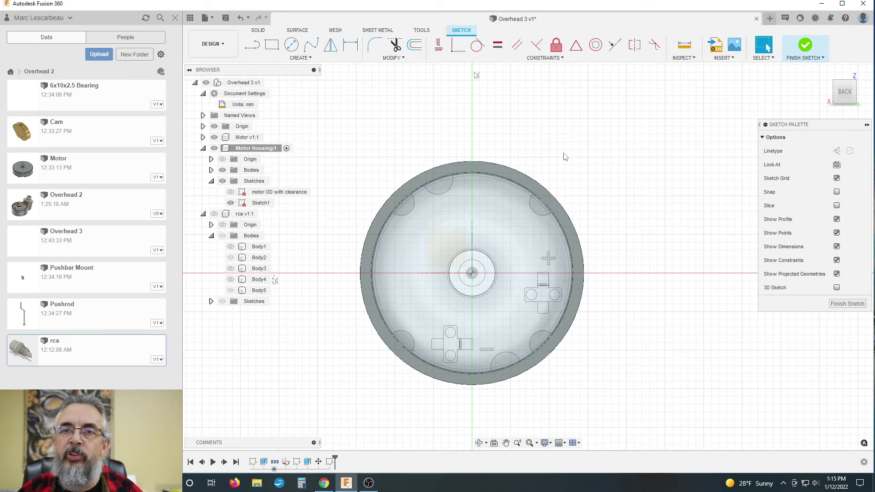
key("p")
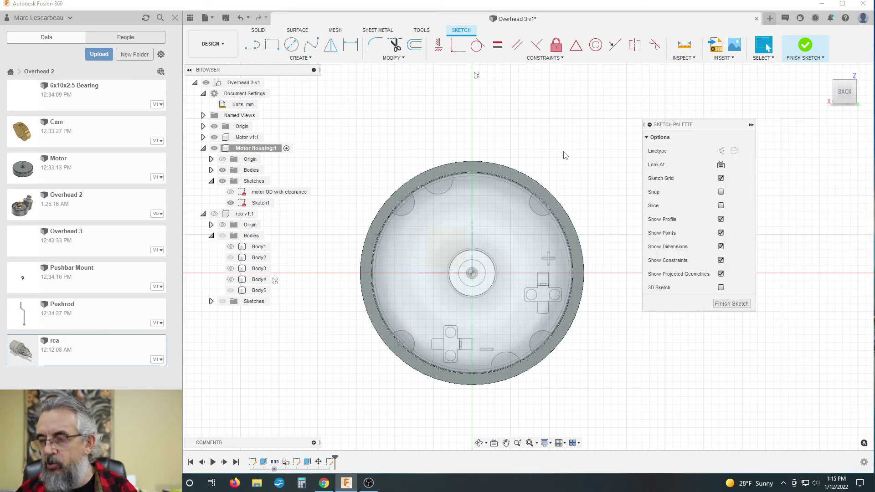
left_click(536, 183)
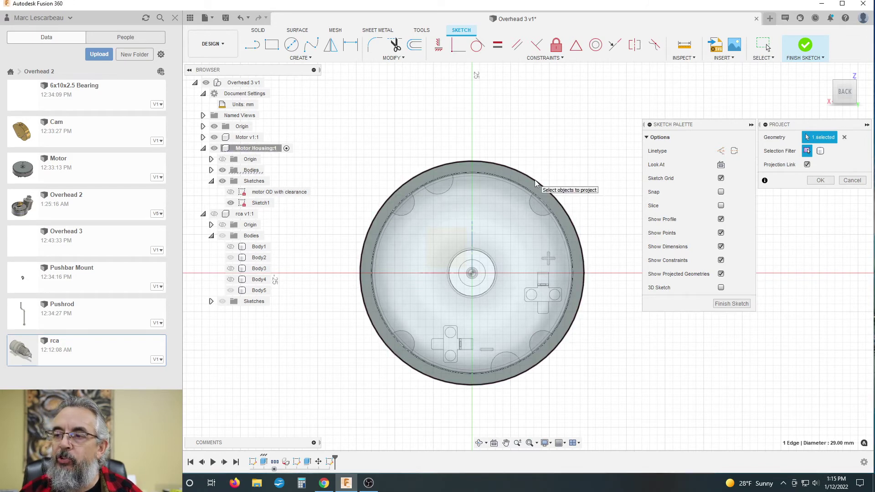
left_click(821, 181)
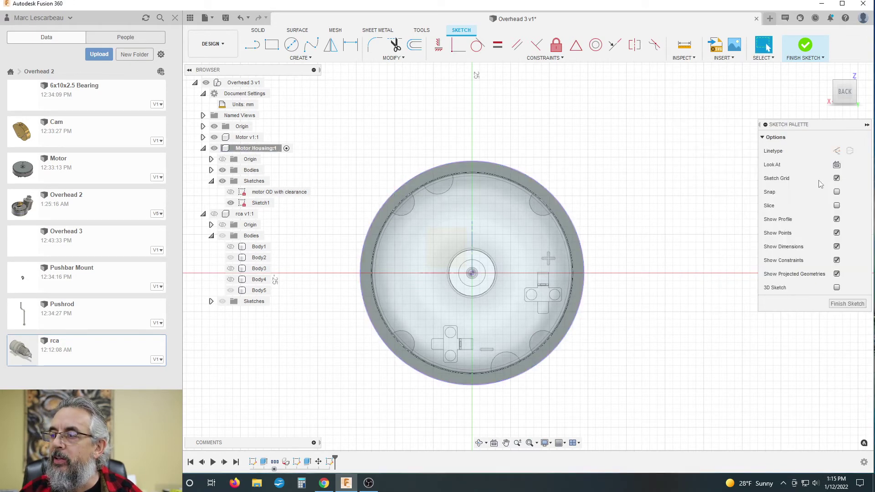
left_click(864, 305)
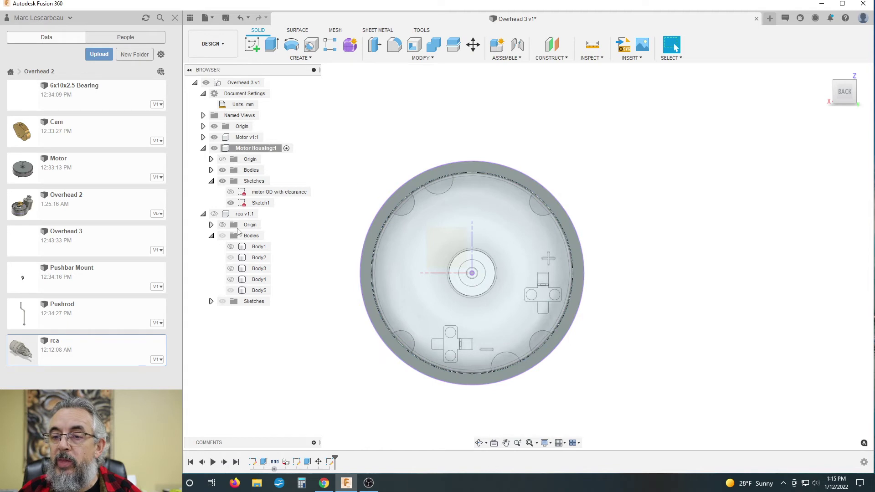
Step: Extrude Sketch1's inner circle and outer ring profiles into a solid disc capping the housing
left_click(213, 149)
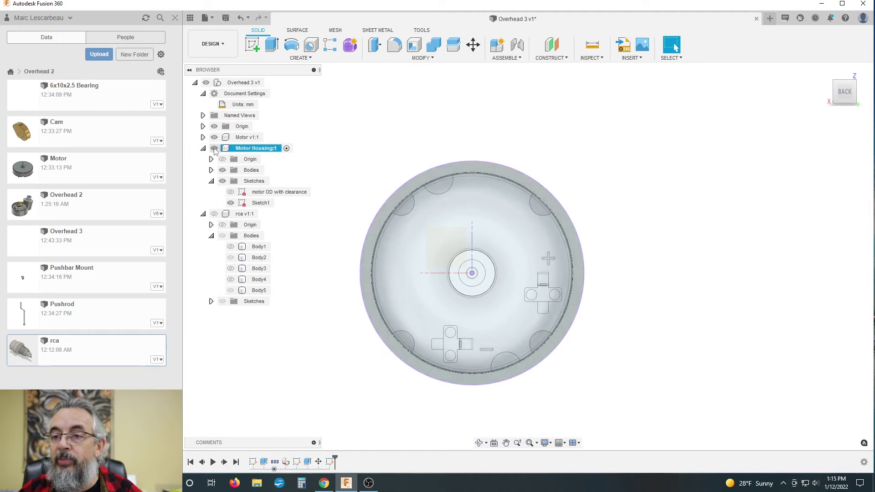
middle_click_drag(377, 172, 397, 170, "shift")
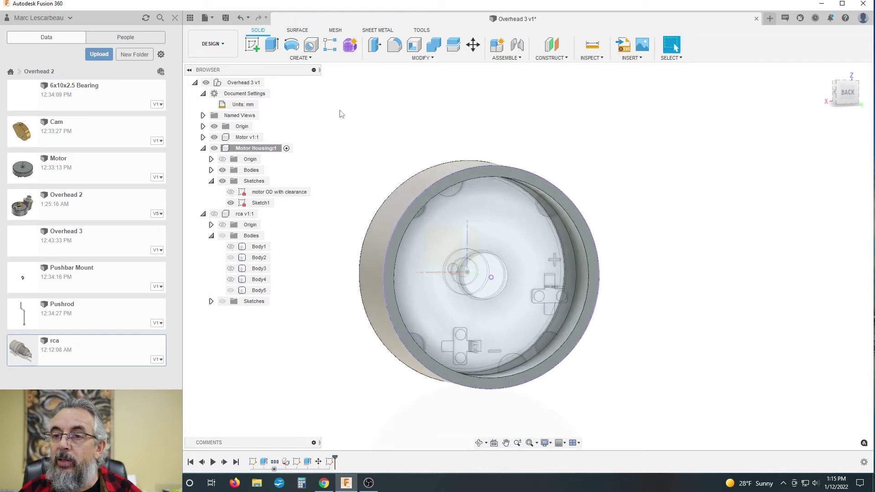
left_click(272, 45)
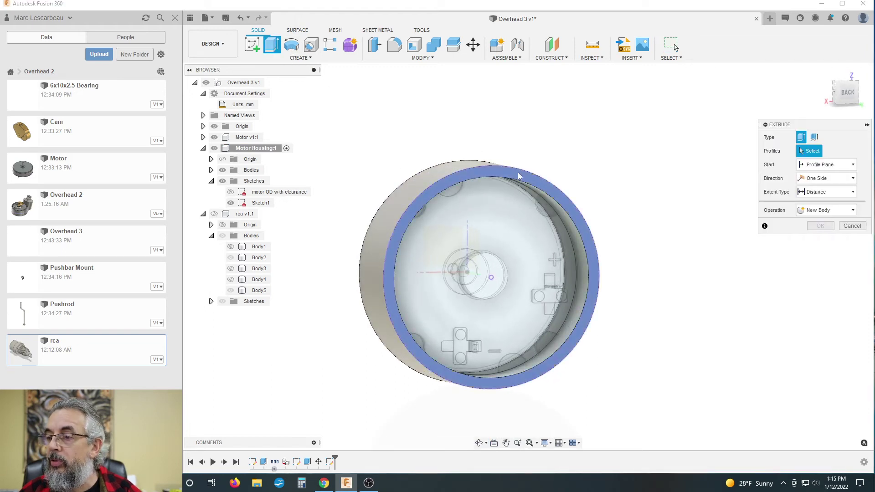
left_click(520, 188)
scroll(522, 190, "up", 2)
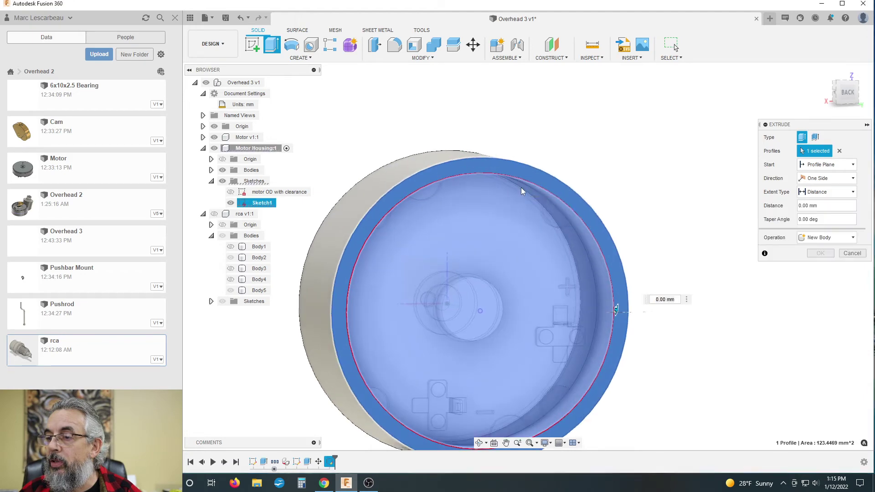
left_click(523, 191)
scroll(547, 189, "up", 3)
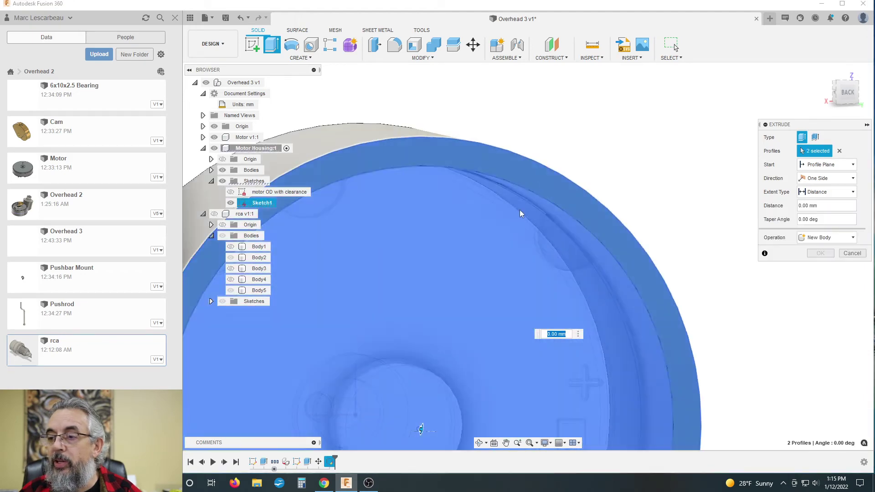
scroll(521, 213, "down", 3)
scroll(562, 155, "down", 2)
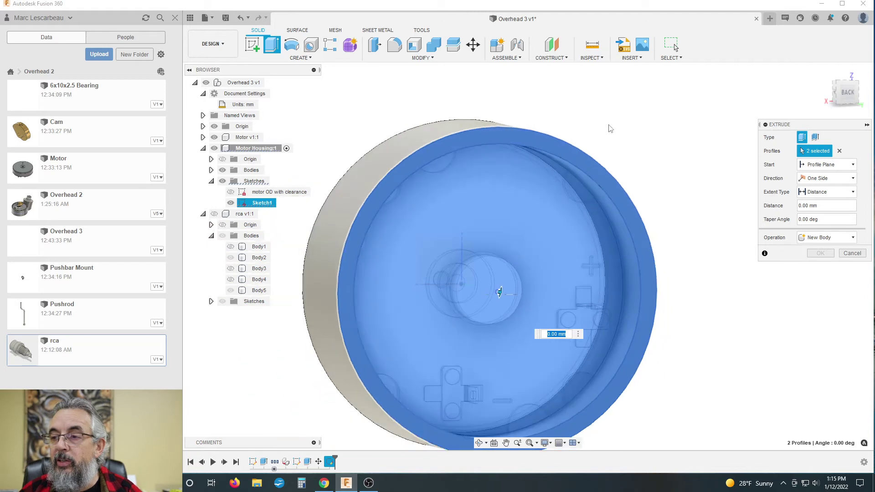
scroll(436, 105, "down", 1)
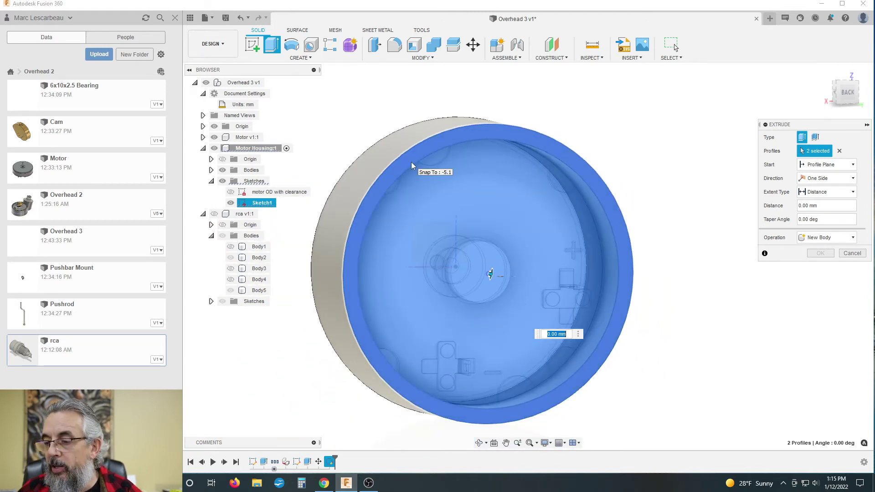
key("Escape")
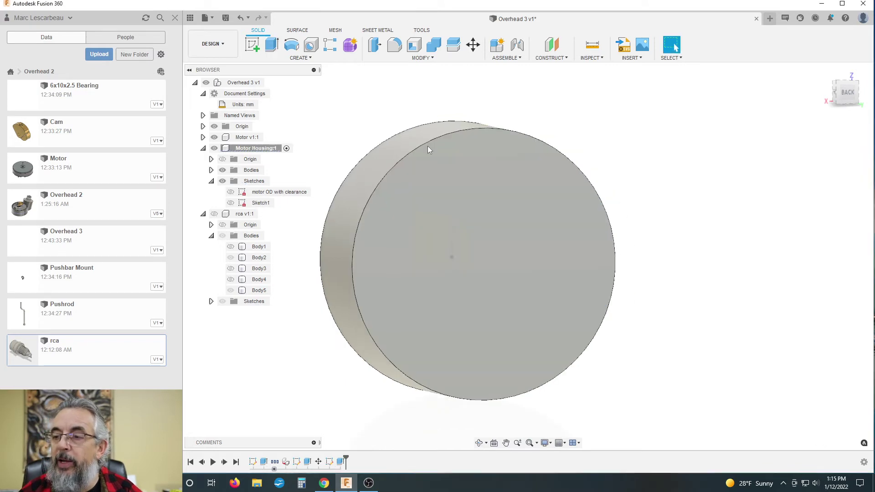
Step: Hide Motor v1:1 and the root Origin so only the closed-bottom housing cup shows
scroll(360, 162, "down", 2)
middle_click_drag(518, 195, 613, 321, "shift")
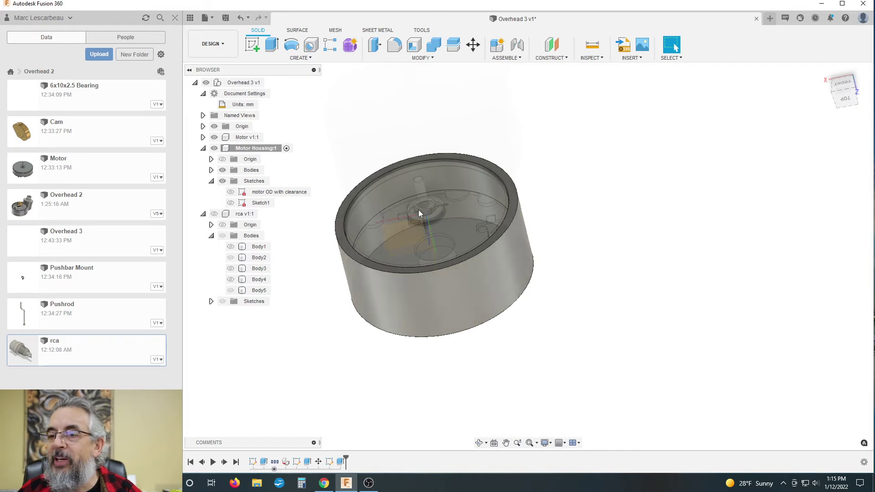
left_click(214, 137)
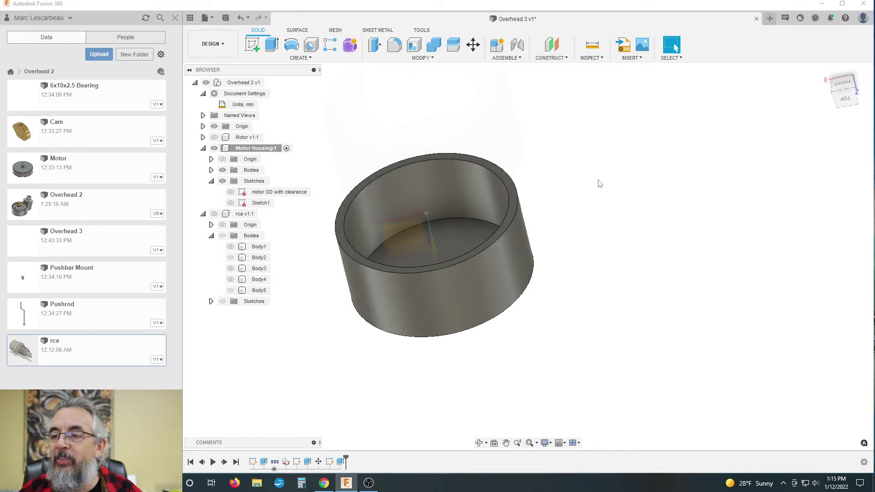
middle_click_drag(599, 181, 363, 150, "shift")
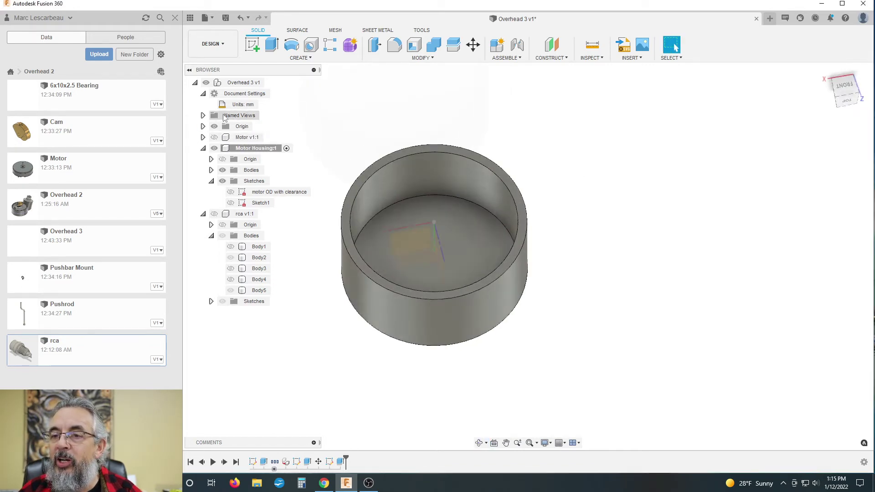
left_click(214, 126)
middle_click_drag(580, 222, 595, 193, "shift")
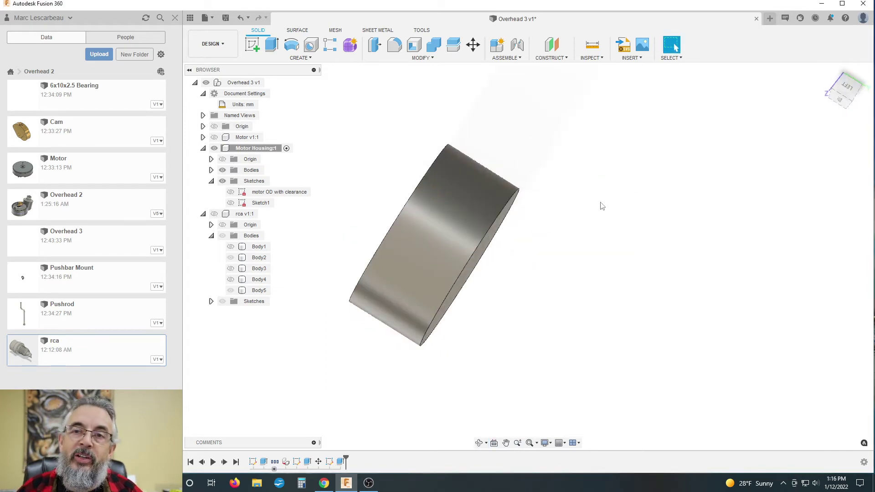
scroll(602, 223, "down", 3)
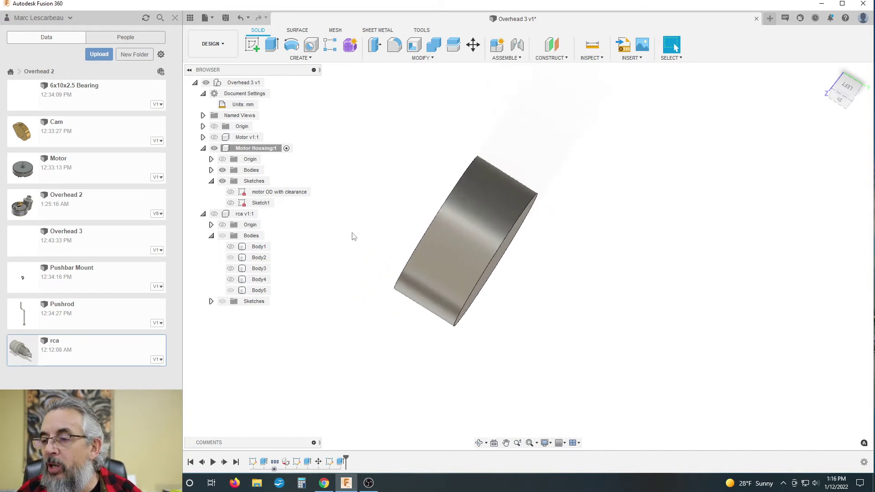
scroll(348, 261, "down", 1)
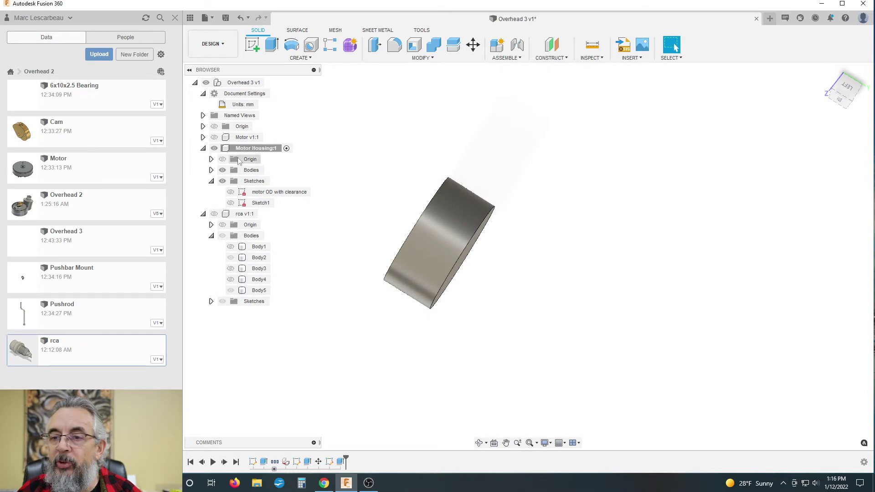
Step: Show the rca v1:1 bodies again and activate the top-level Overhead 3 v1 assembly
left_click(222, 236)
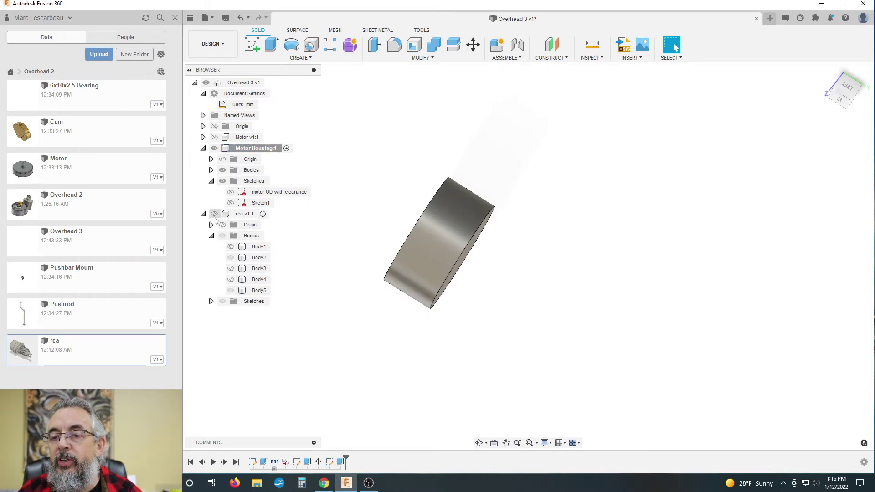
middle_click_drag(400, 157, 507, 281, "shift")
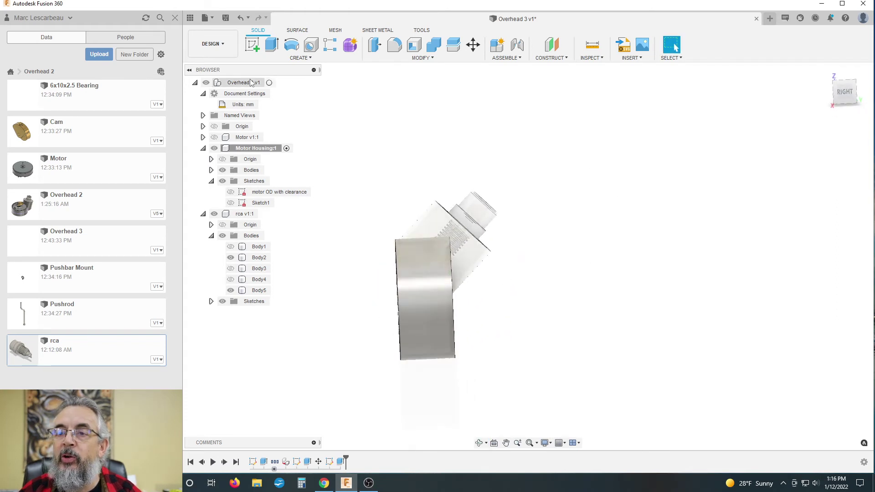
left_click(271, 83)
middle_click_drag(507, 227, 568, 287, "shift")
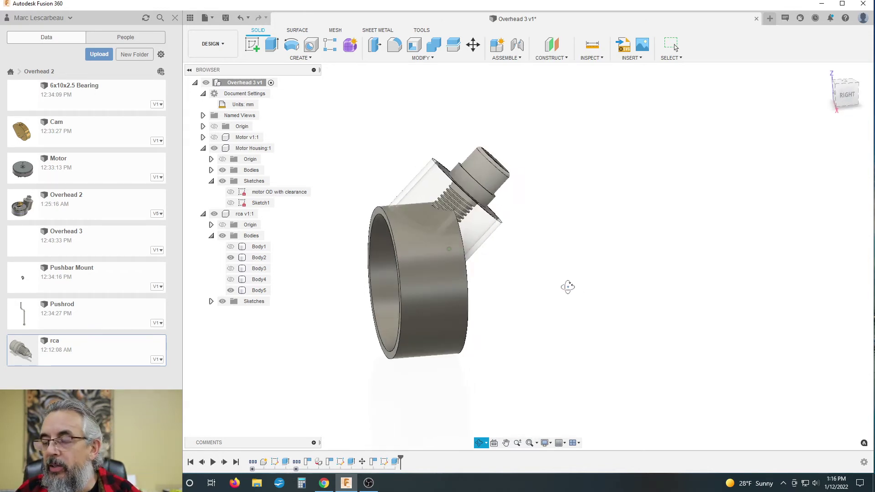
mouse_move(568, 286)
middle_mouse_down("shift")
mouse_move(566, 269)
mouse_move(565, 282)
middle_mouse_up("shift")
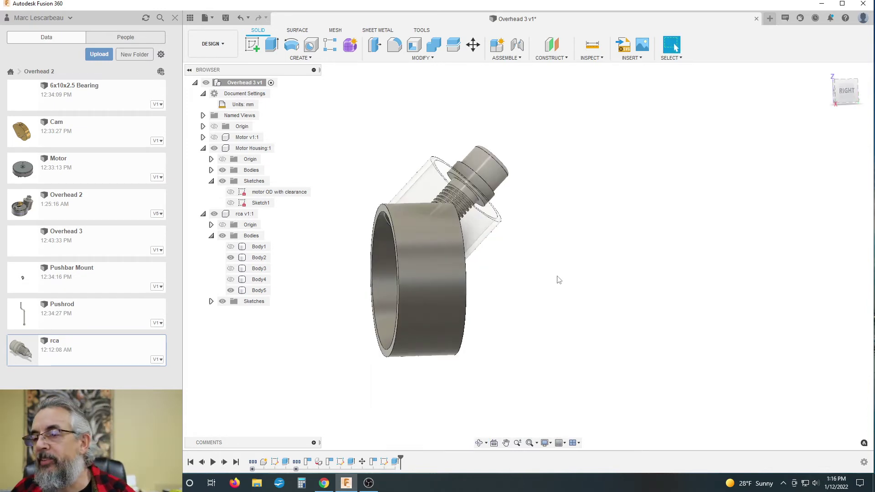
middle_click_drag(535, 269, 538, 275, "shift")
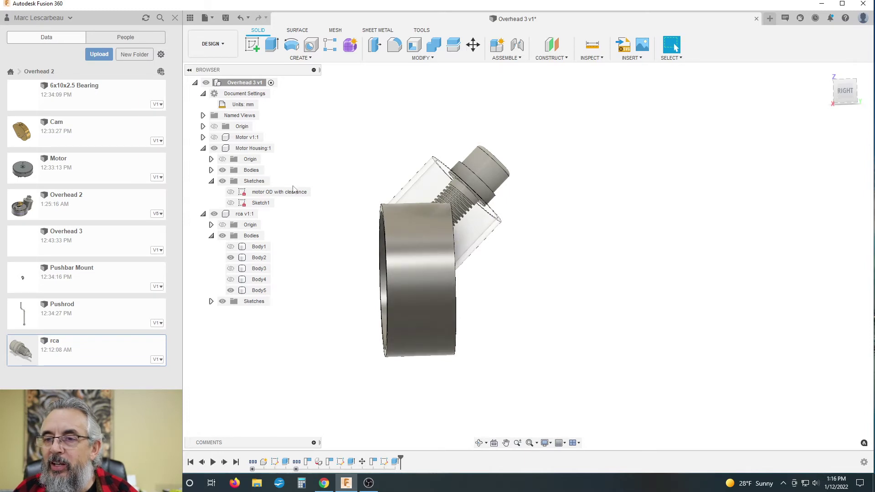
Step: Add a section analysis cutting the assembly along the YZ plane
left_click(588, 59)
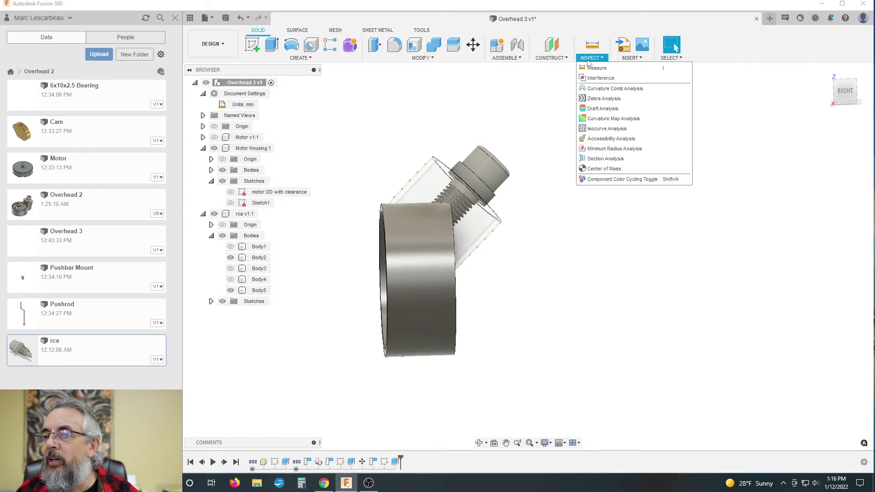
left_click(600, 159)
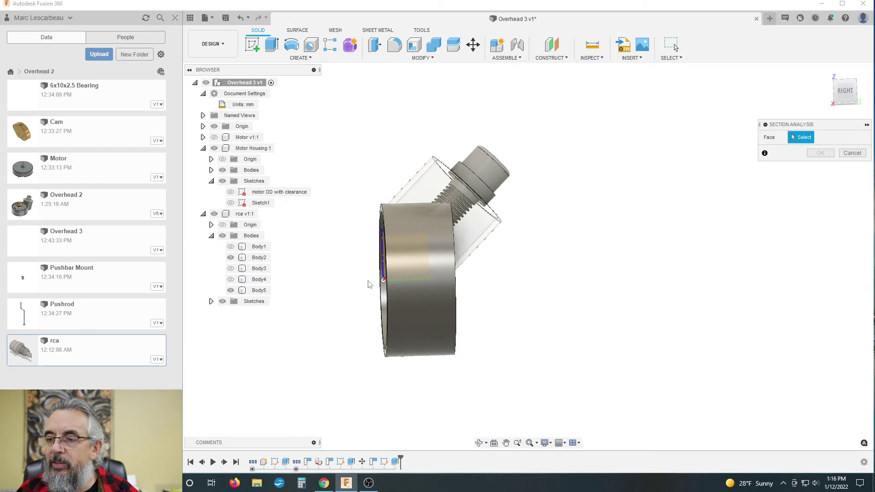
left_click(405, 261)
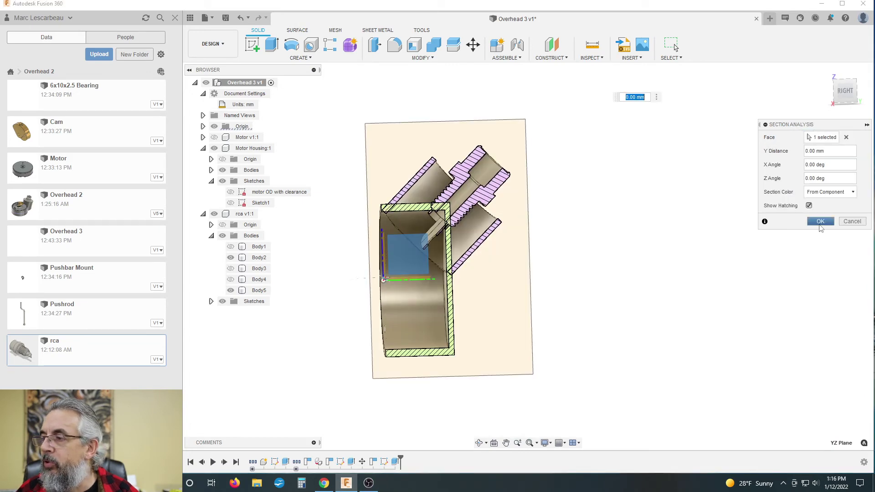
left_click(820, 221)
scroll(417, 225, "up", 5)
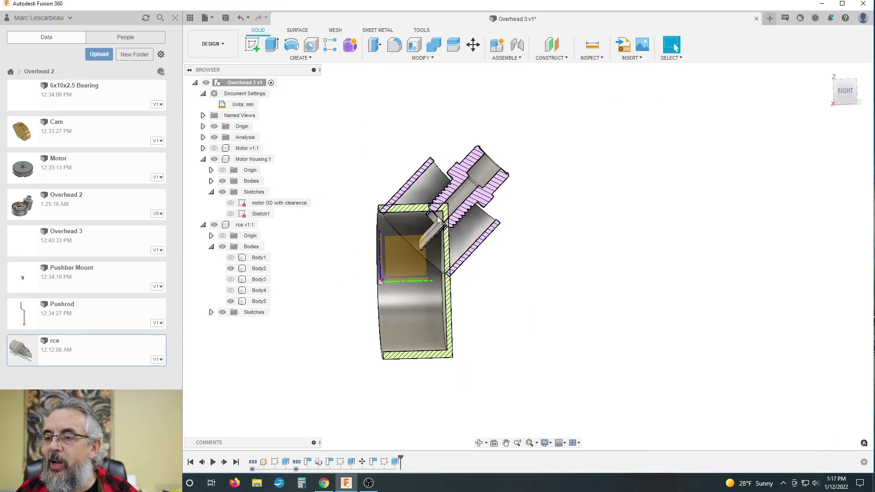
scroll(441, 232, "down", 2)
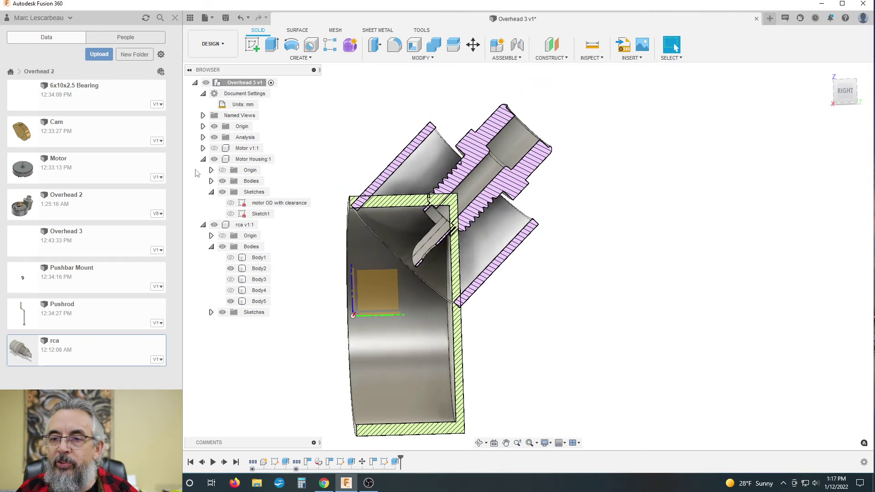
Step: Make Motor v1:1 visible inside the sectioned housing
left_click(213, 148)
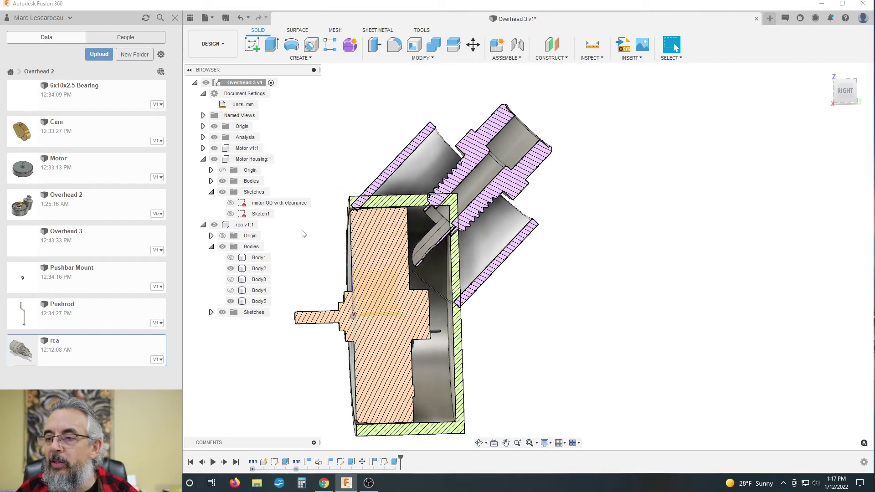
scroll(592, 273, "down", 1)
scroll(479, 281, "up", 2)
scroll(478, 281, "up", 2)
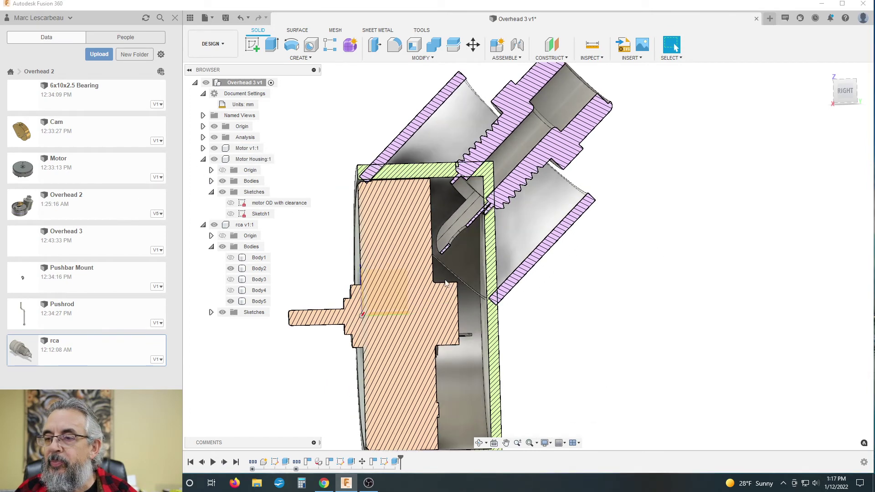
scroll(537, 302, "down", 2)
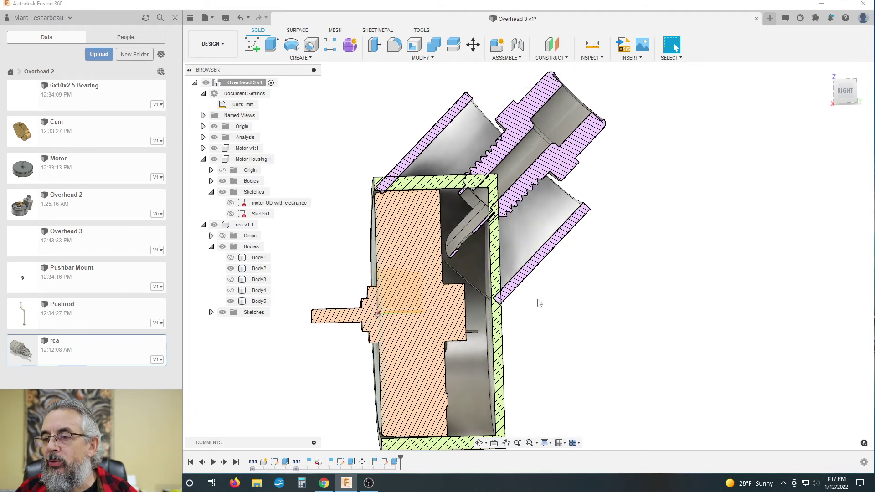
scroll(398, 197, "up", 2)
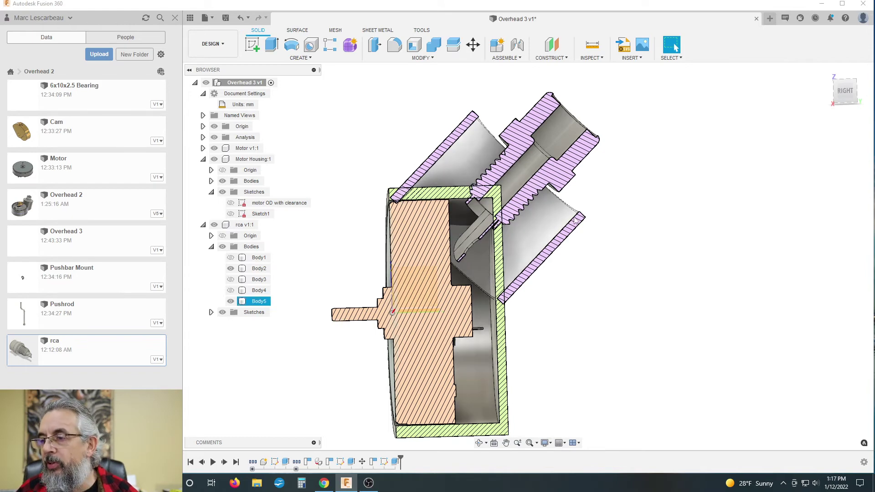
scroll(505, 313, "up", 5)
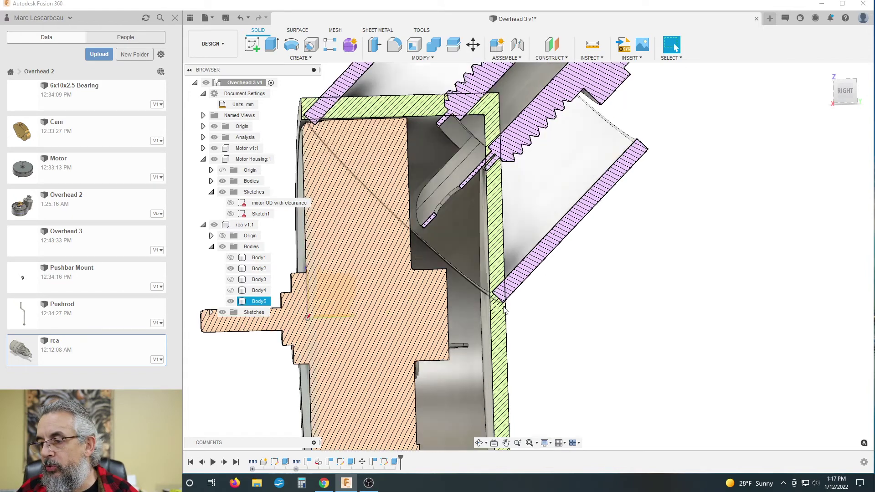
scroll(513, 272, "down", 5)
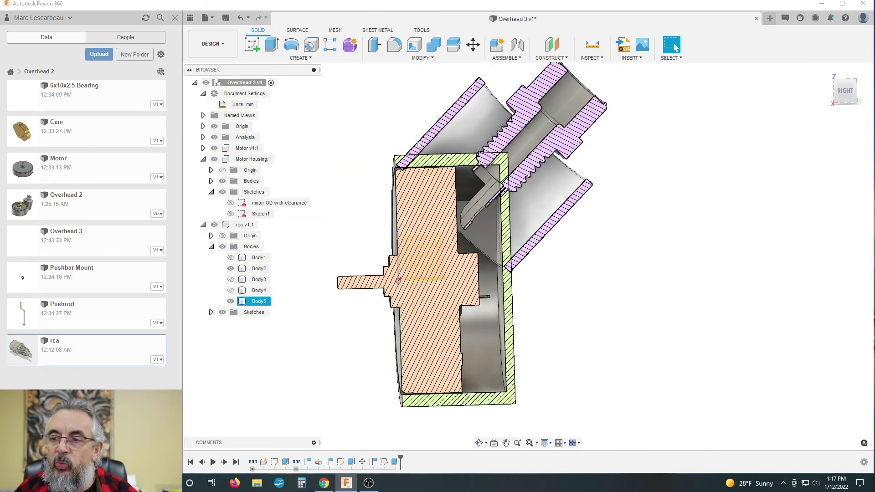
scroll(395, 216, "down", 2)
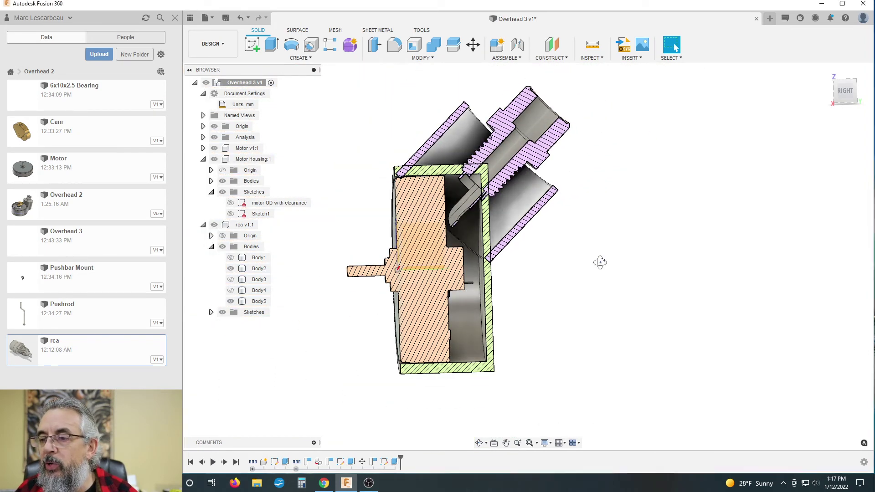
Step: Hide the outer RCA sleeve body Body5 and make Motor Housing the active component
middle_click_drag(599, 259, 629, 268, "shift")
left_click_drag(618, 280, 612, 278)
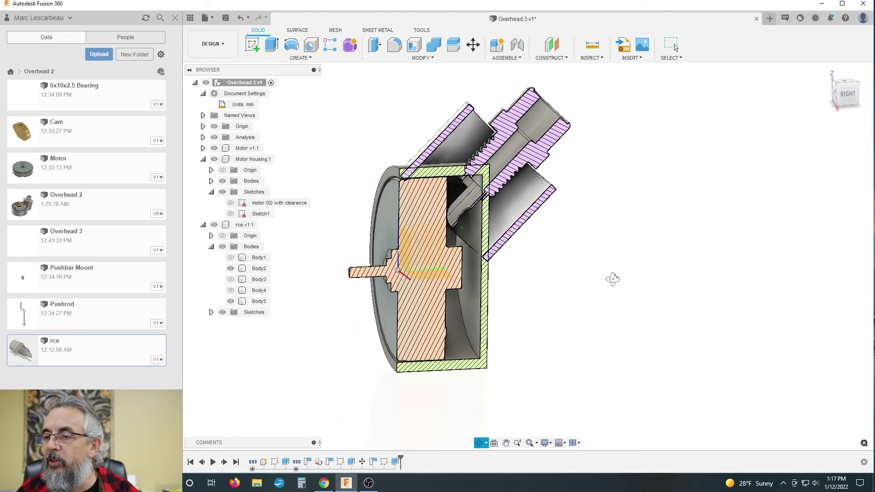
key("Escape")
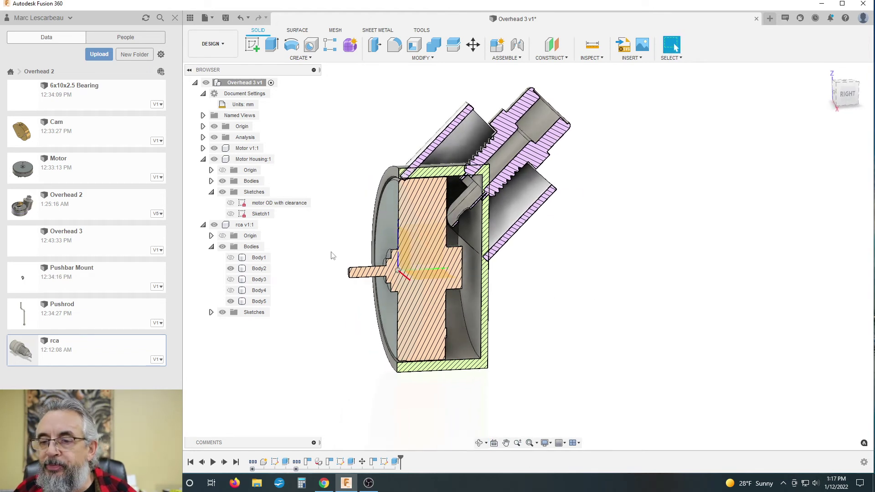
left_click(445, 134)
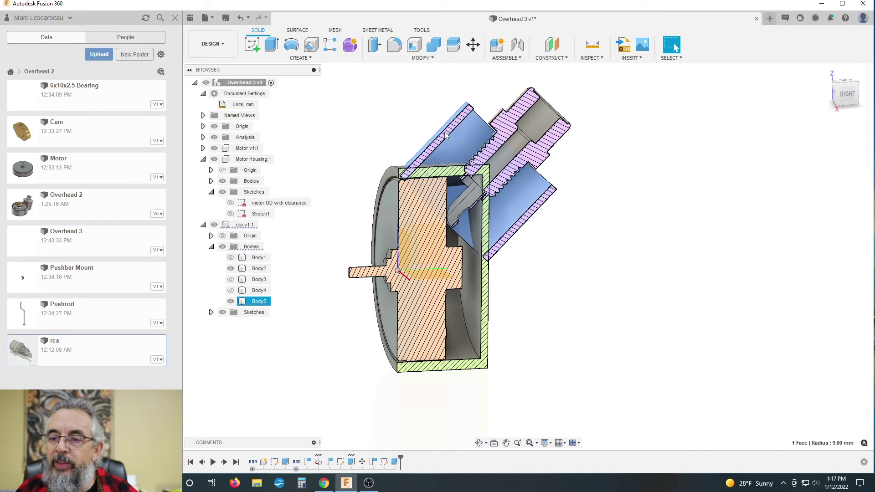
left_click(231, 301)
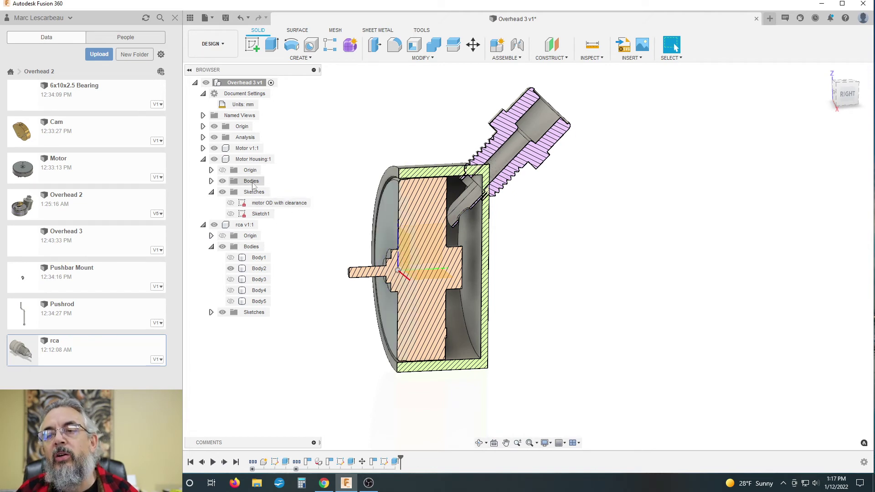
left_click(278, 159)
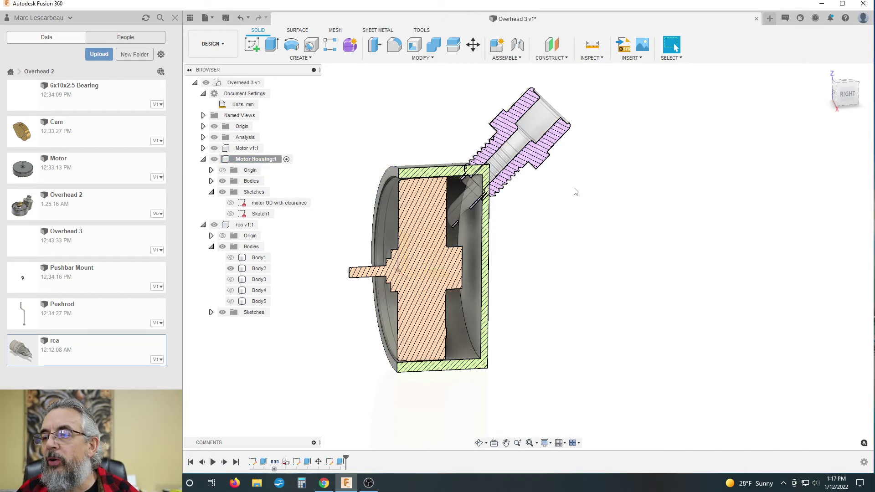
Step: Hide the section analysis to reveal the whole housing, then start a new sketch
middle_click_drag(602, 218, 637, 195, "shift")
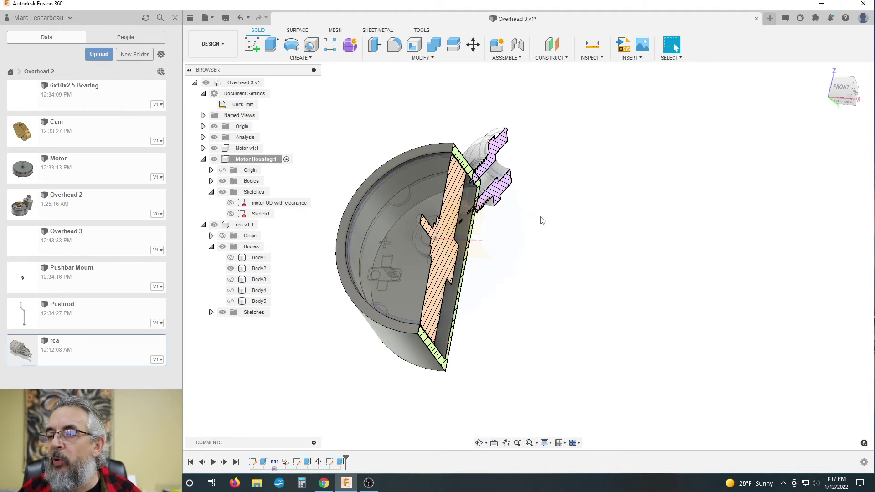
left_click(214, 137)
middle_click_drag(587, 213, 634, 214, "shift")
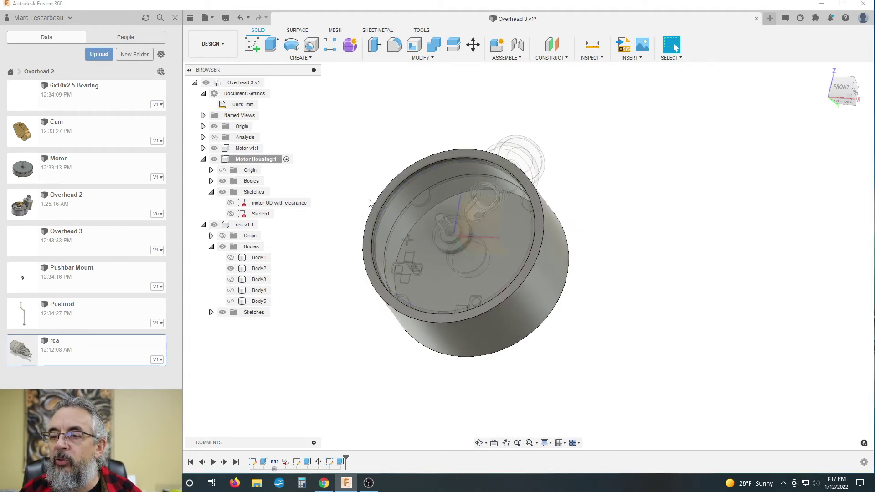
left_click(514, 154)
scroll(514, 153, "up", 3)
left_click(604, 160)
middle_click_drag(603, 160, 548, 158, "shift")
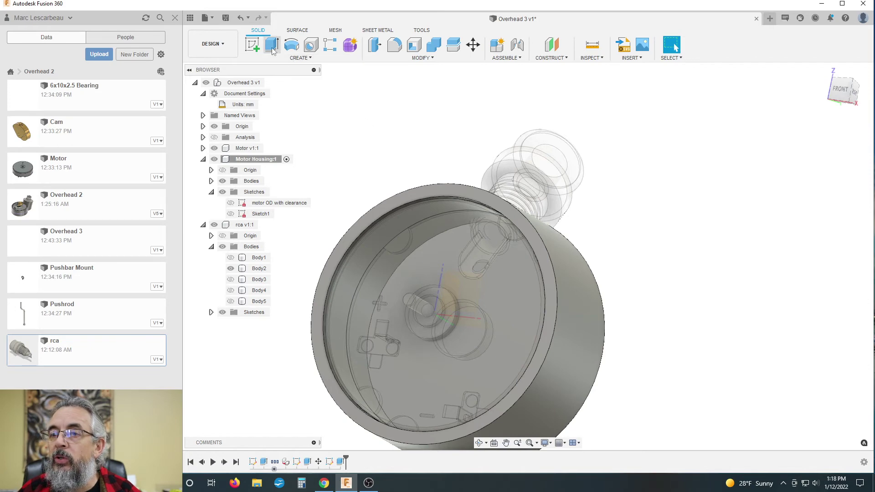
left_click(252, 44)
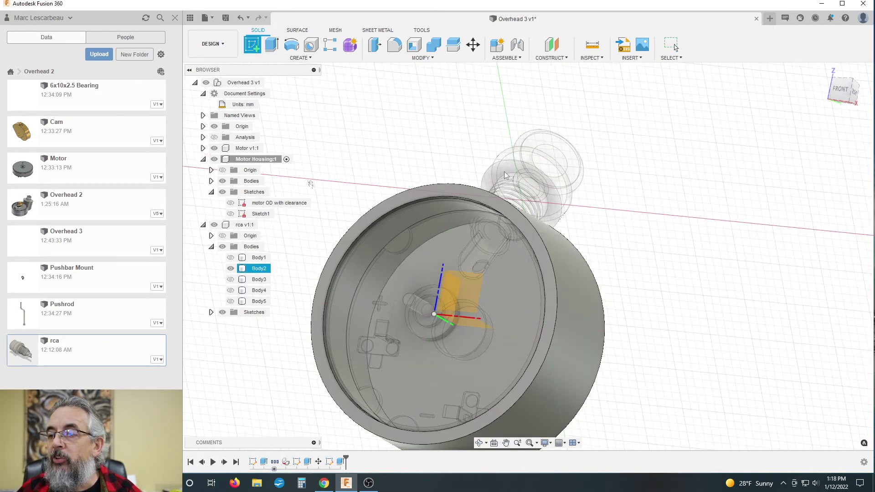
Step: On the sleeve-end plane, draw 16 mm and 18 mm circles centred on the origin, then finish Sketch2
left_click(504, 171)
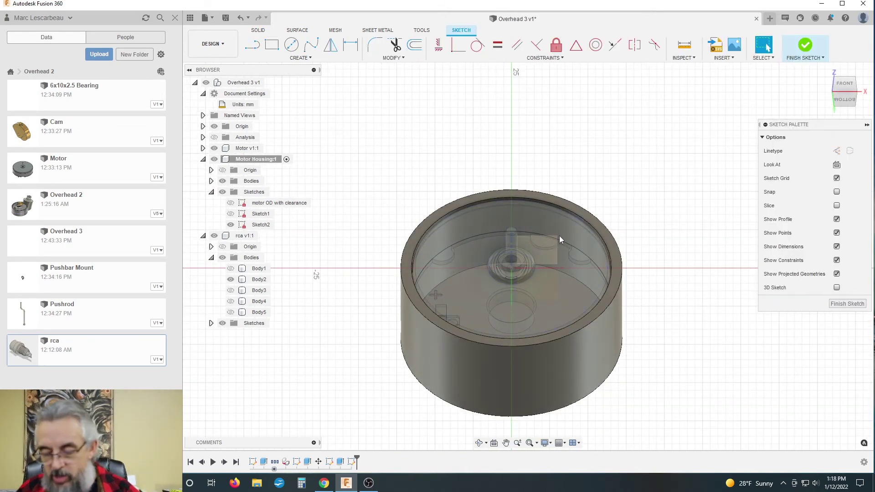
key("c")
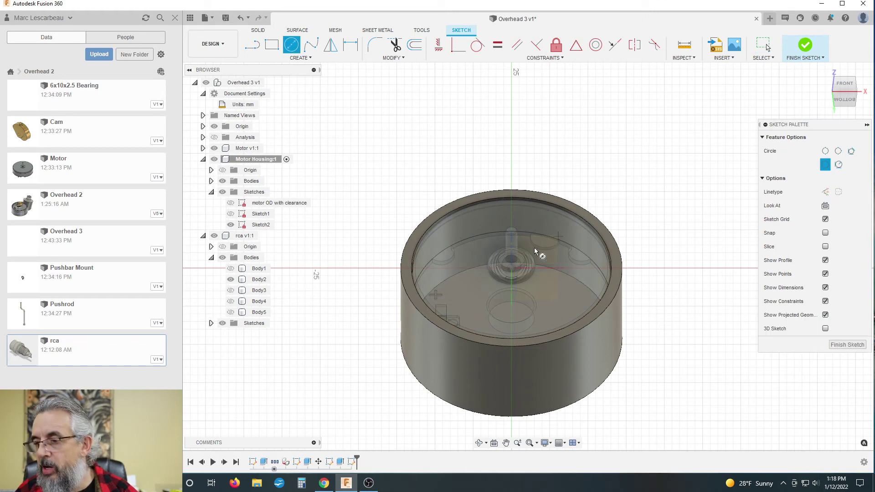
left_click(512, 272)
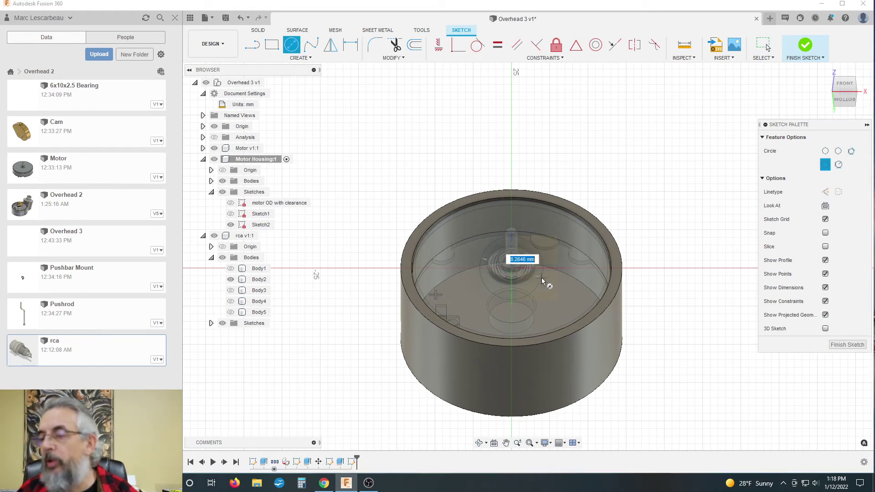
type("16")
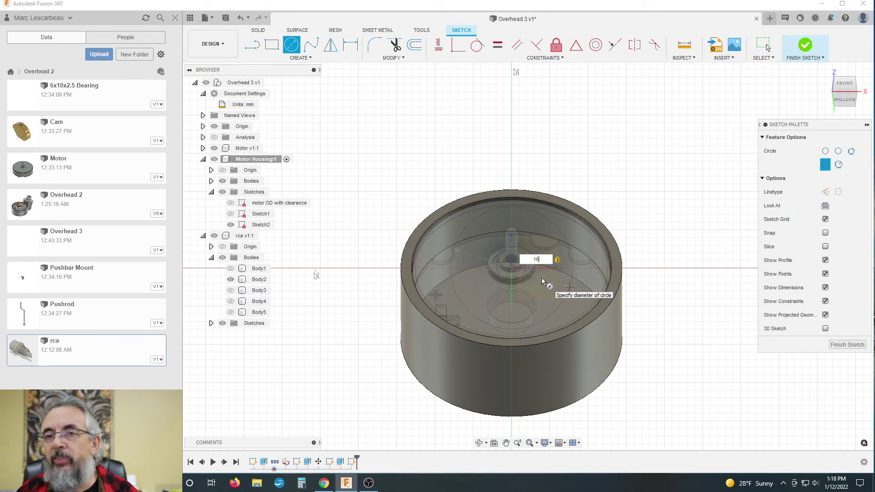
key("Return")
key("Escape")
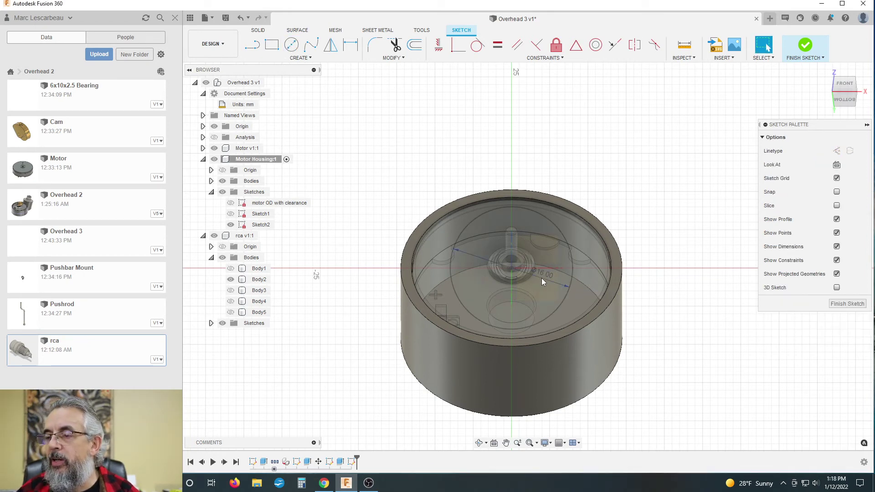
key("c")
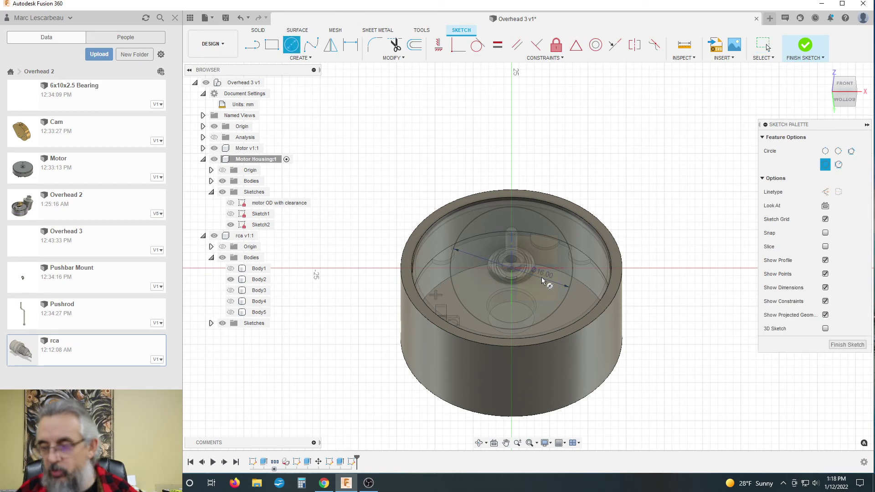
left_click(512, 270)
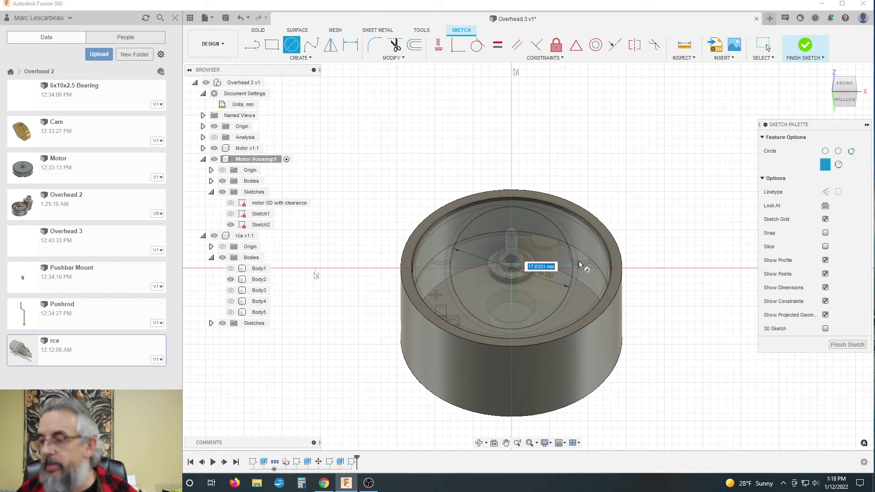
type("18")
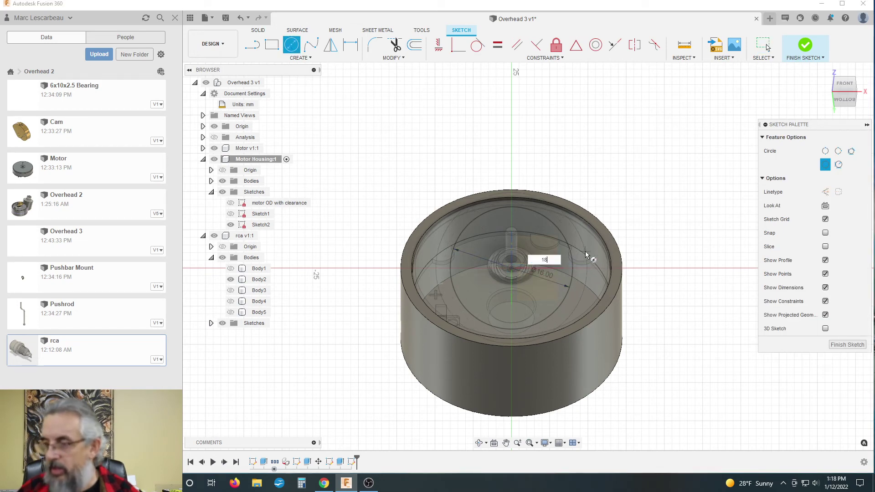
key("Return")
key("Escape")
left_click(847, 304)
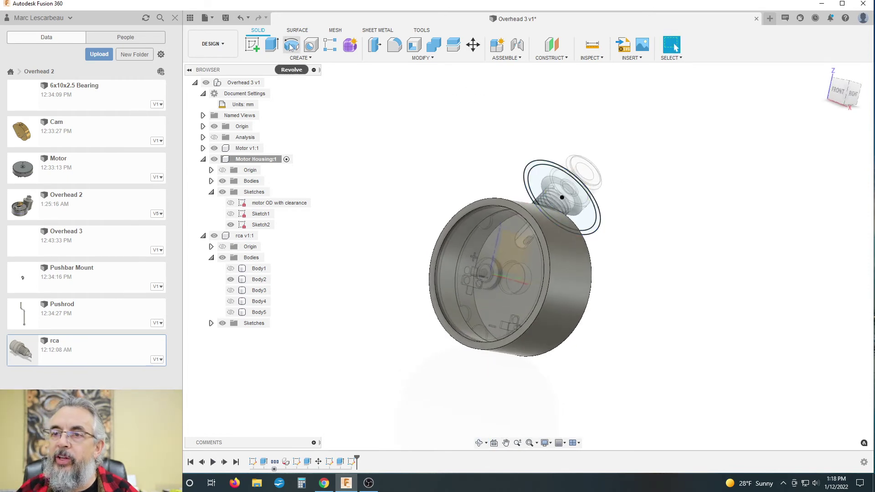
Step: Extrude both Sketch2 circle profiles 1.5 mm as a new disc body, then start Sketch3 on its face
left_click(272, 45)
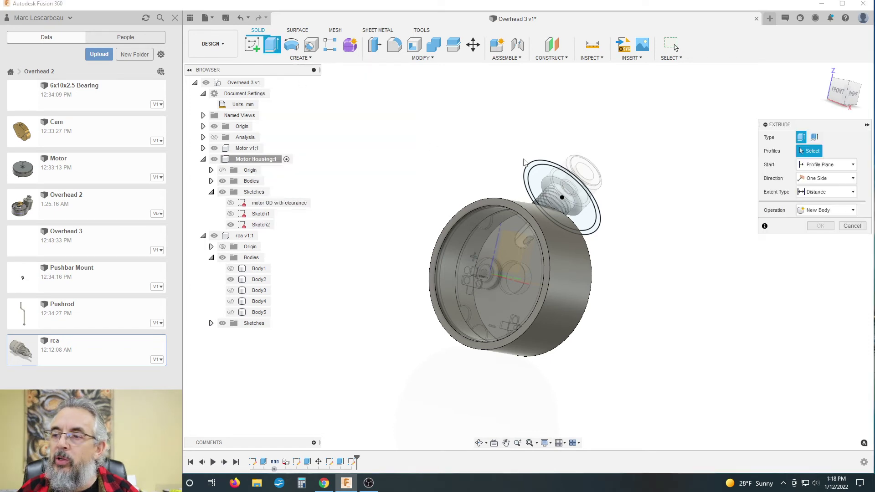
scroll(553, 176, "up", 2)
left_click(549, 172)
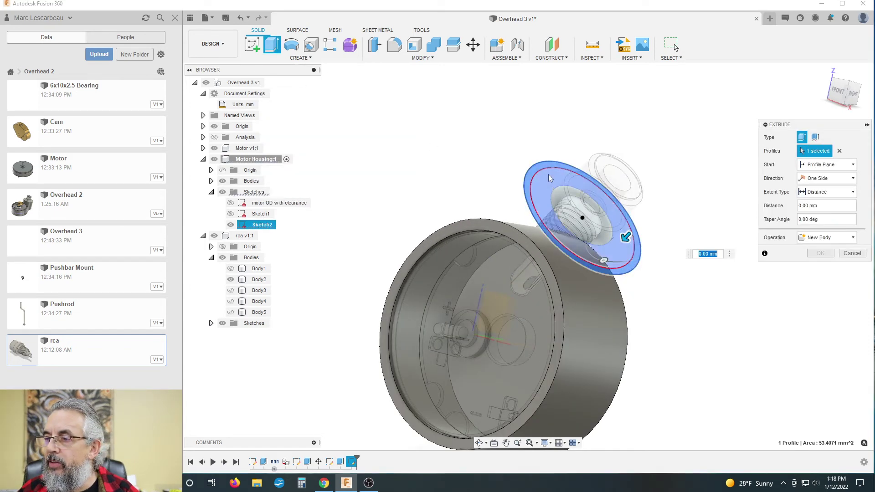
left_click(549, 175)
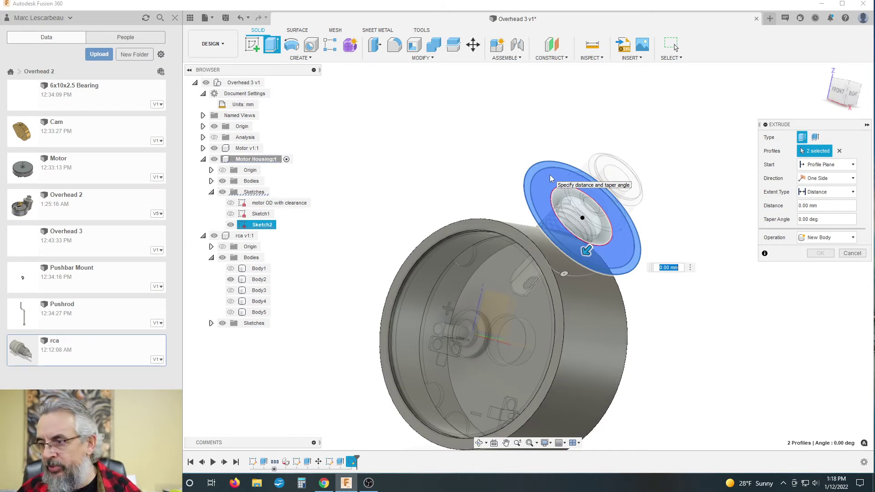
type("1.5")
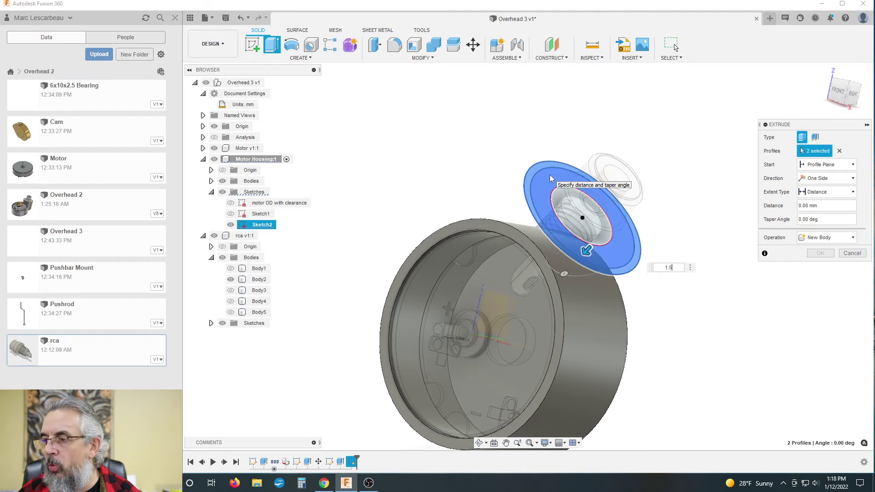
key("Return")
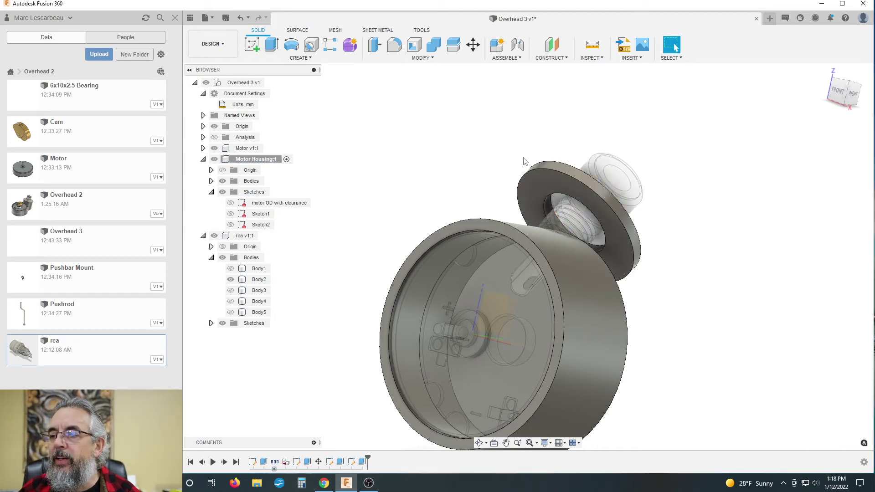
left_click(252, 45)
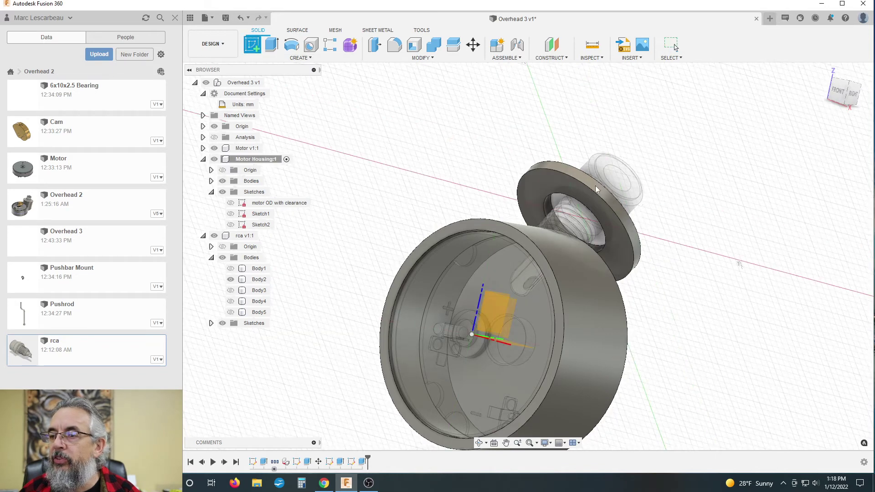
left_click(543, 181)
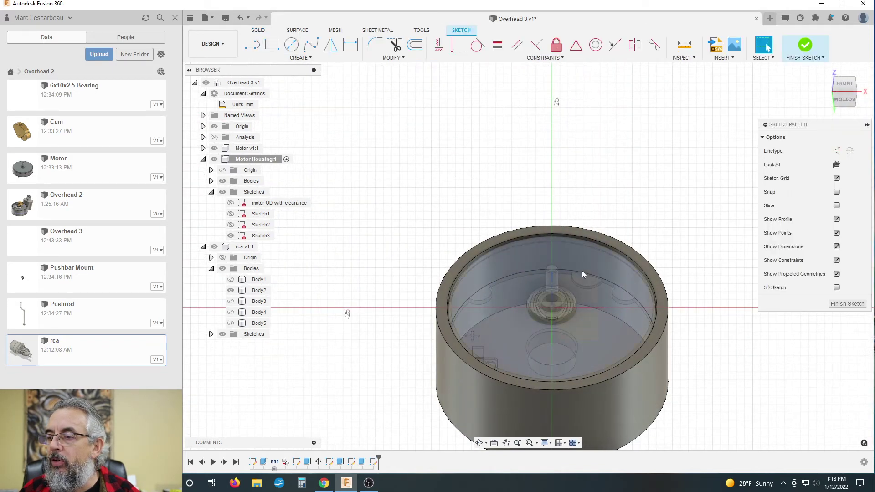
Step: Hide the Motor Housing bodies and show Sketch2's circles
left_click(223, 181)
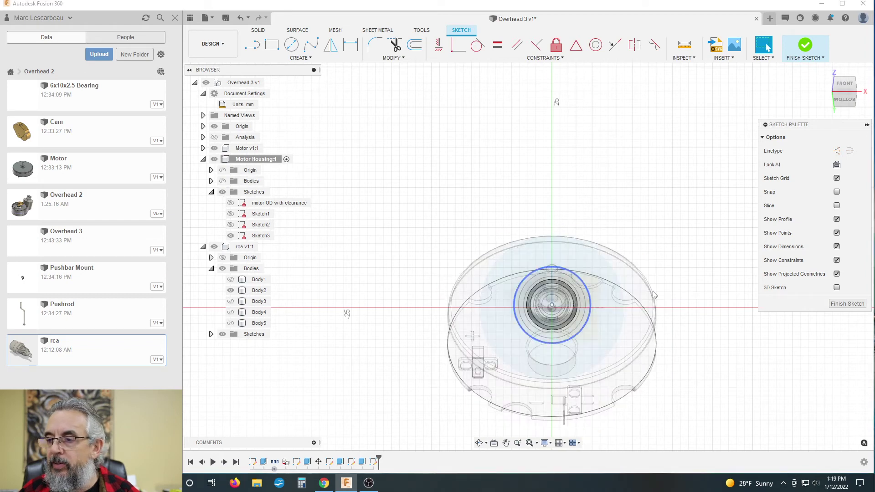
scroll(617, 276, "up", 2)
scroll(617, 277, "up", 2)
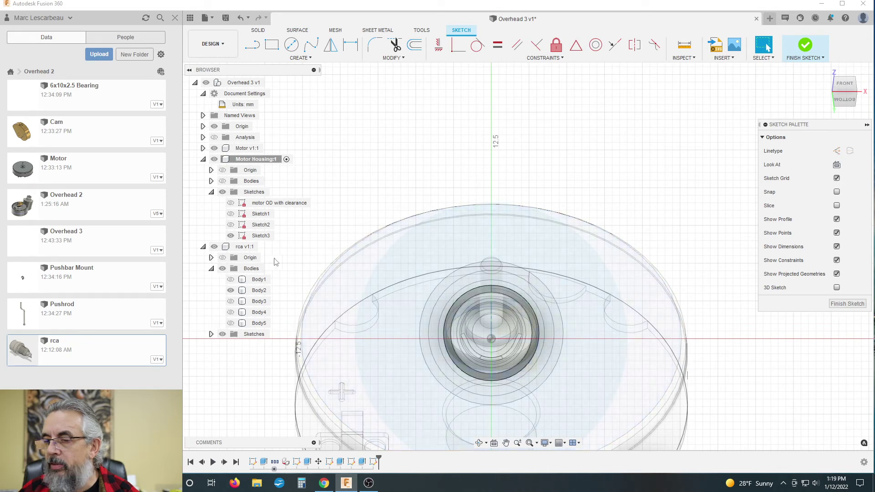
left_click(231, 224)
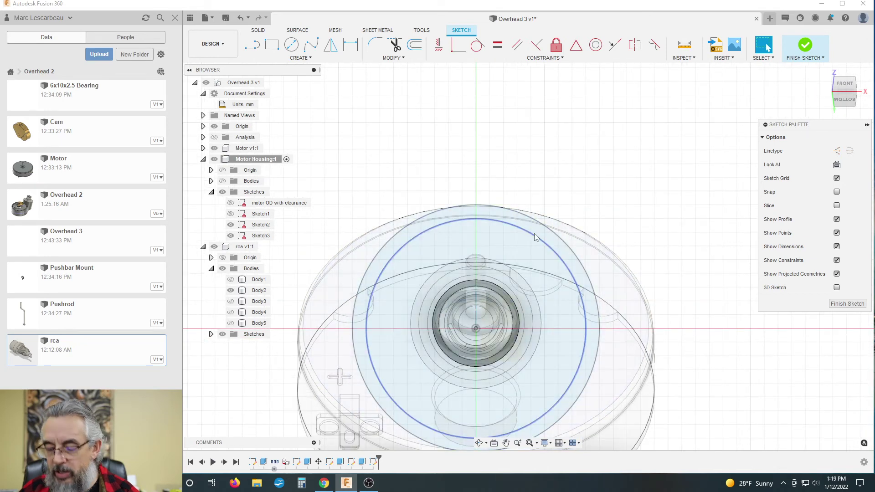
Step: Project Sketch2's inner and outer circles into Sketch3 and finish the sketch
key("p")
left_click(538, 253)
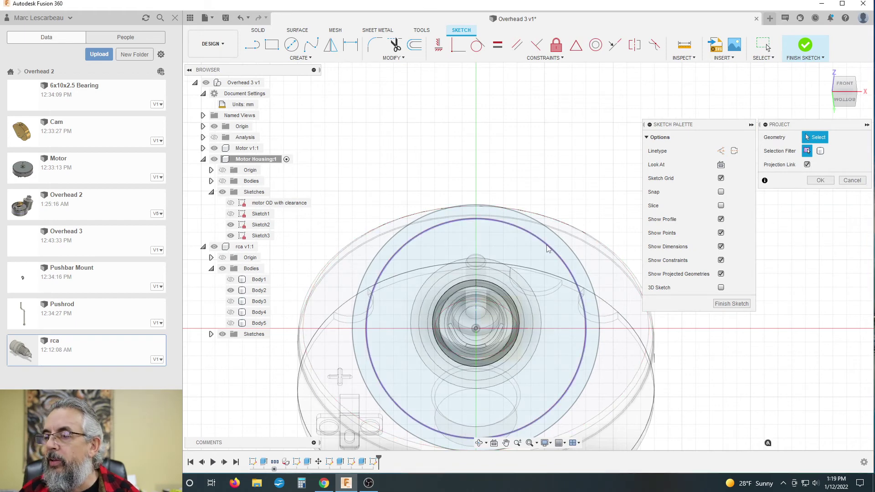
left_click(573, 250)
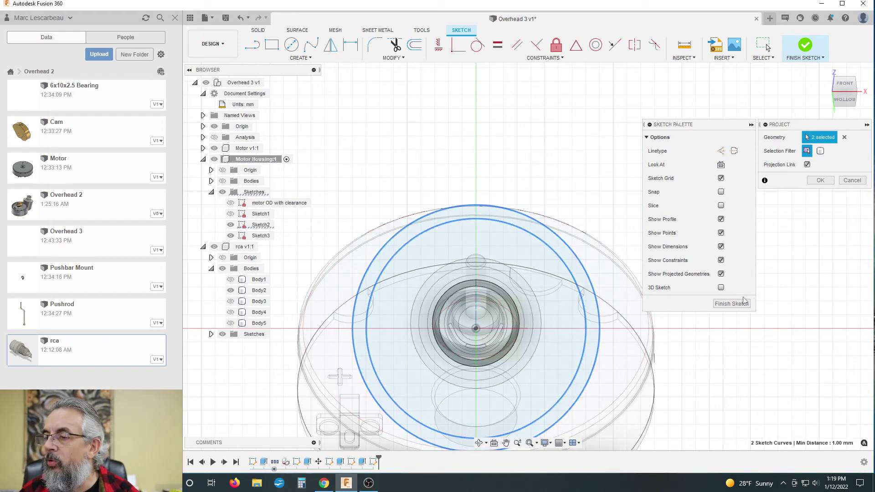
left_click(820, 180)
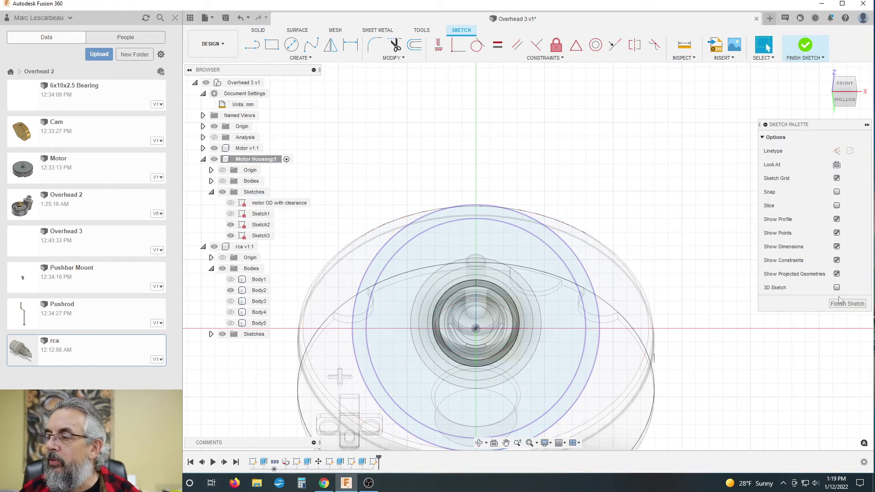
left_click(840, 302)
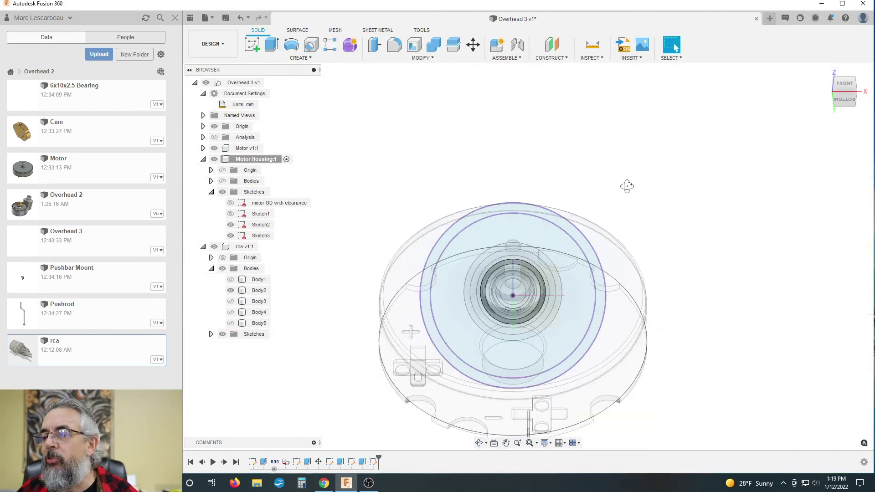
Step: Extrude the ring profile between the circles, with housing bodies shown in the RIGHT view
mouse_move(627, 186)
middle_mouse_down("shift")
mouse_move(521, 261)
mouse_move(629, 180)
middle_mouse_up("shift")
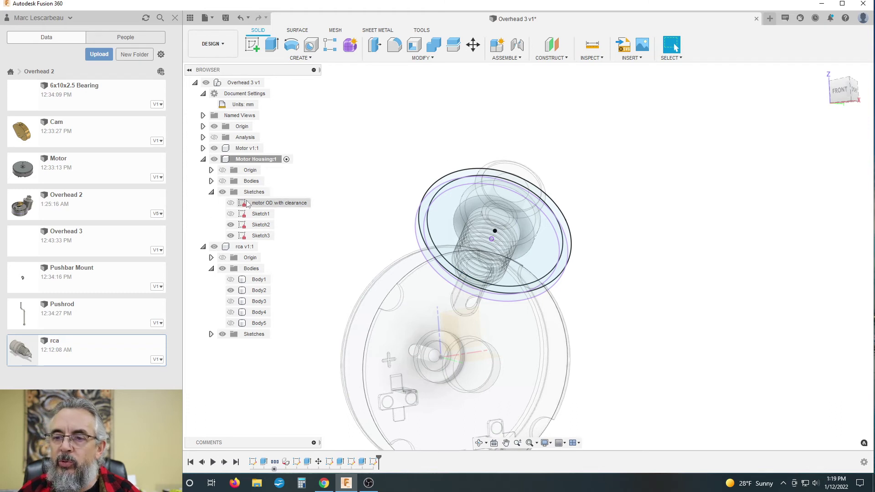
left_click(456, 177)
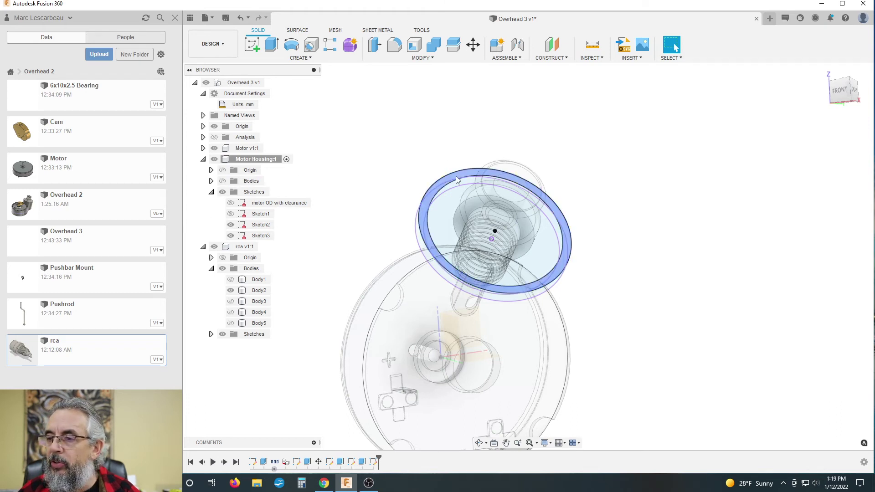
left_click(273, 46)
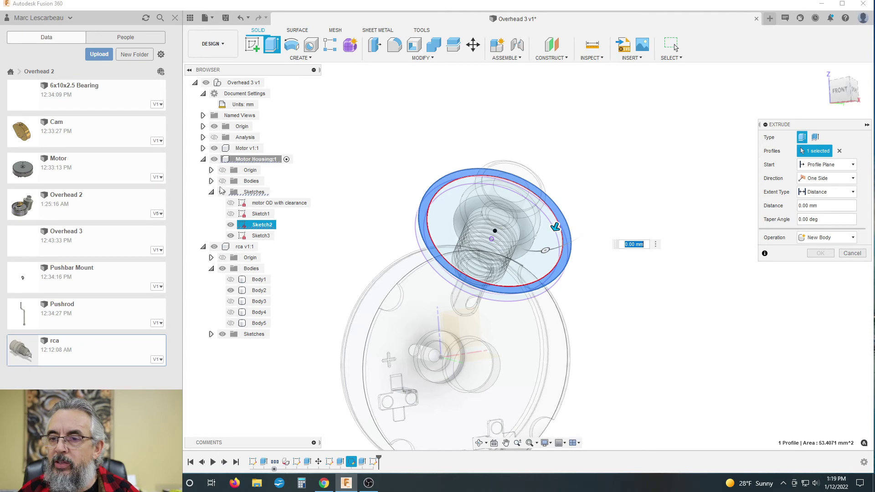
left_click(222, 181)
middle_click_drag(581, 117, 604, 128, "shift")
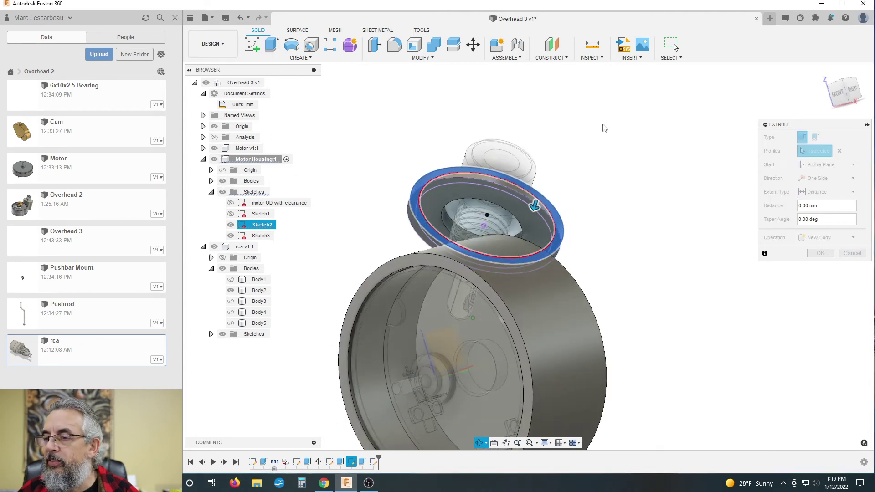
left_click(851, 91)
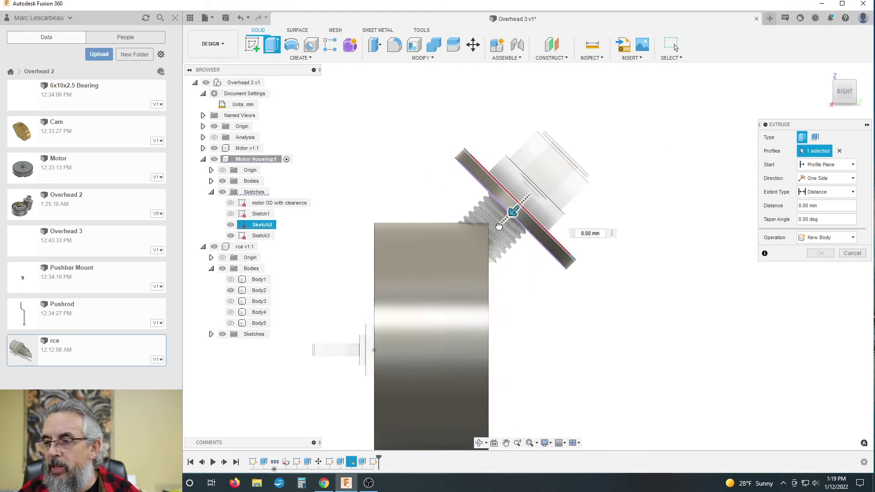
Step: Drag the ring extrusion into the housing as a 14.5 mm cut
left_click_drag(499, 226, 421, 306)
scroll(477, 364, "up", 3)
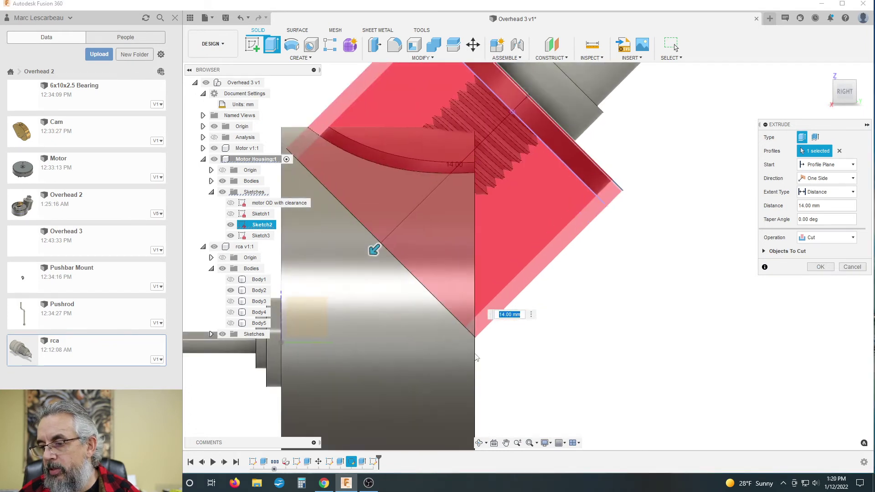
scroll(476, 358, "up", 4)
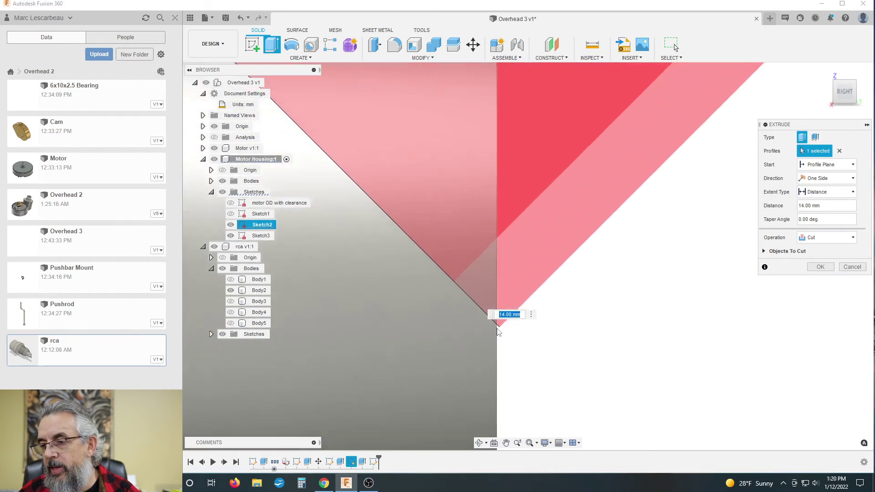
scroll(498, 330, "down", 3)
scroll(511, 331, "up", 5)
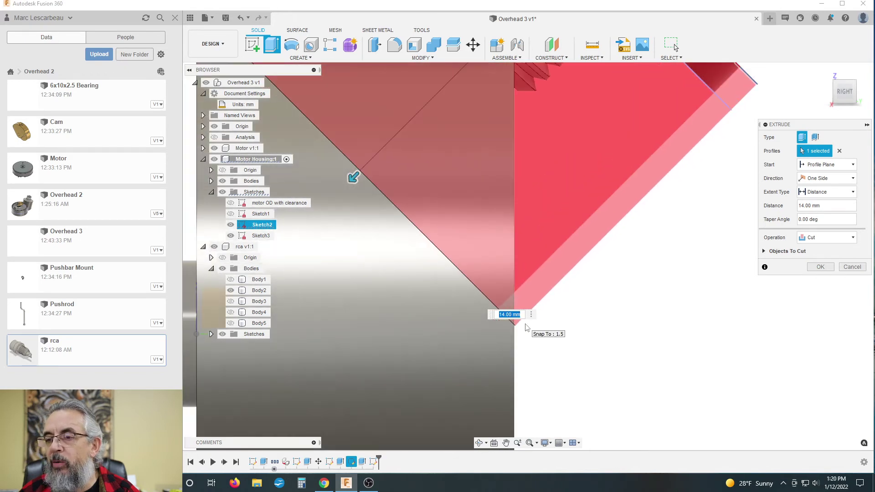
scroll(524, 322, "down", 3)
type("1")
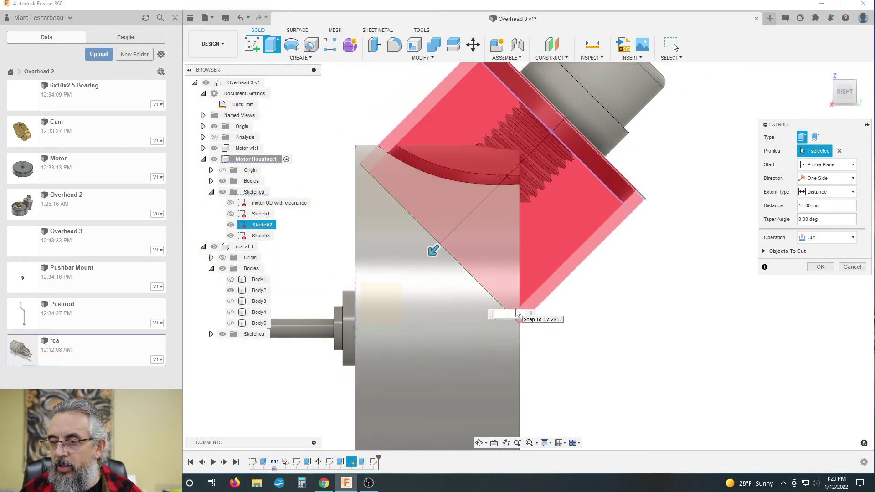
type("4.5")
key("Return")
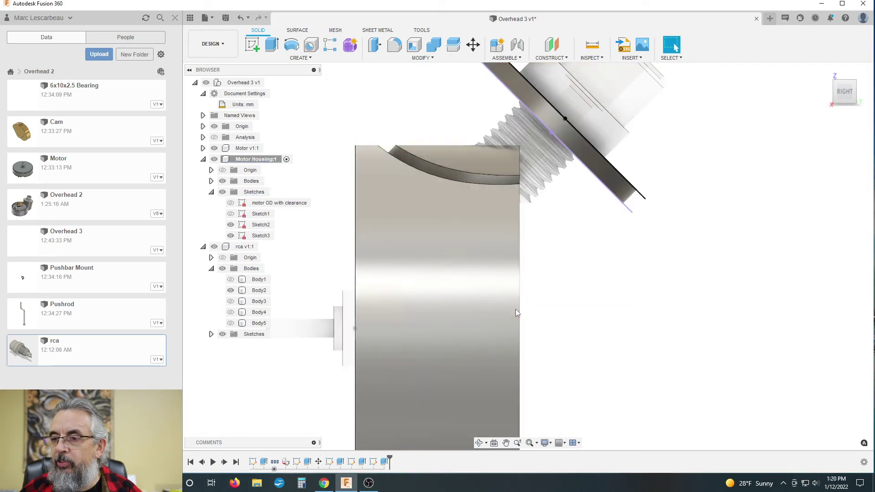
Step: Edit the ring extrude and change its operation from Cut to Join
double_click(381, 464)
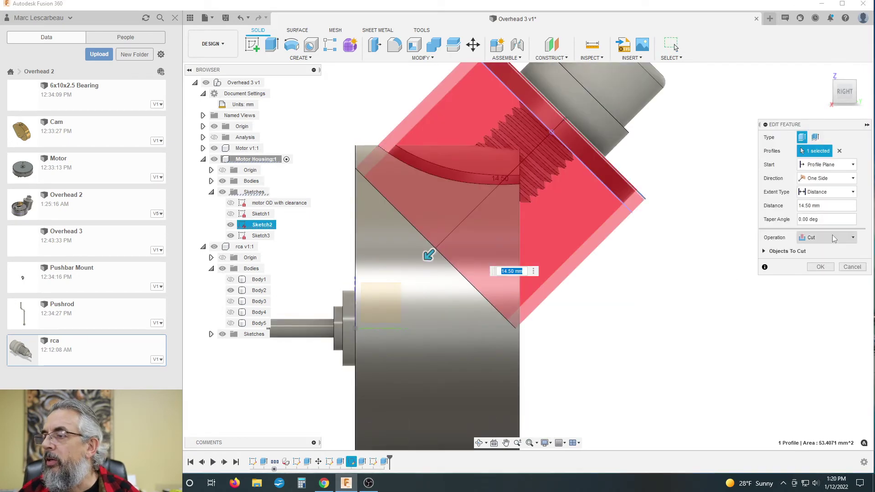
left_click(827, 237)
left_click(814, 246)
left_click(820, 254)
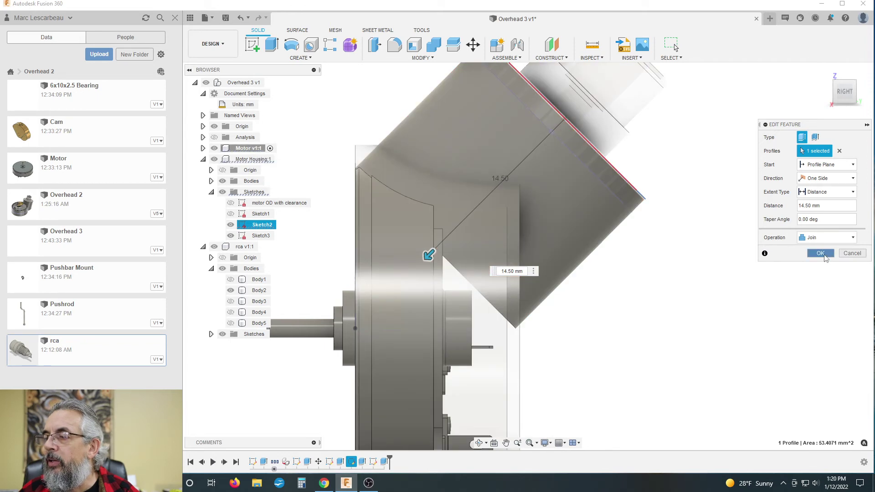
scroll(578, 248, "down", 2)
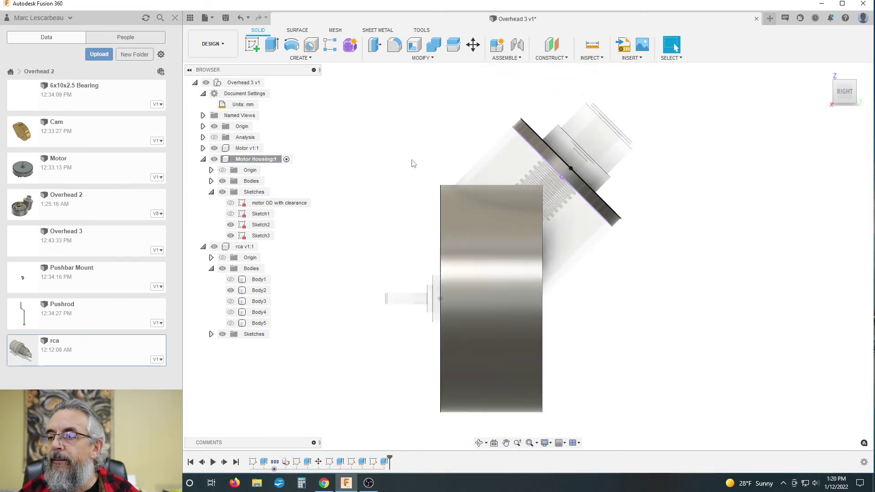
left_click(470, 162)
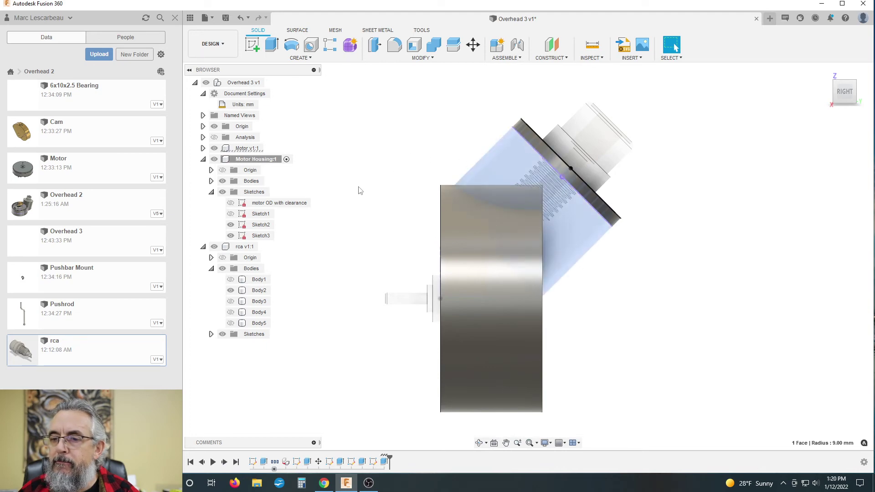
middle_click_drag(357, 189, 675, 47, "shift")
left_click_drag(465, 194, 405, 206)
key("Escape")
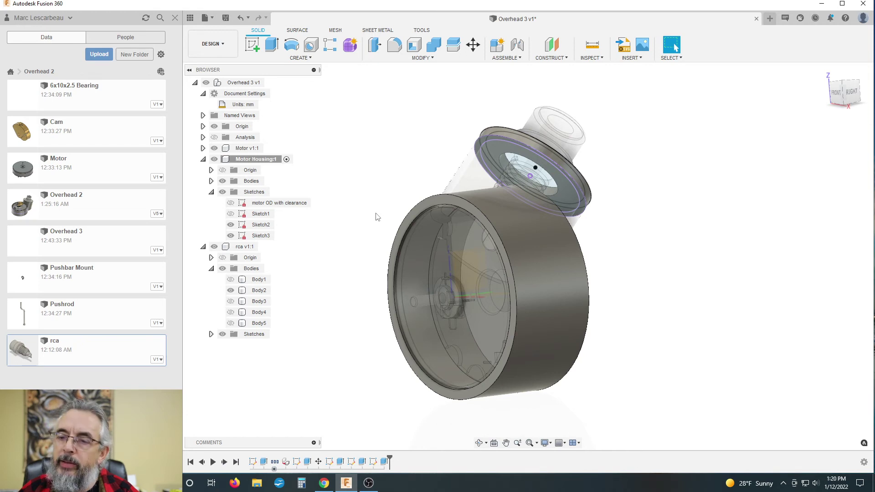
Step: Roll the timeline back one feature and delete Sketch3
left_click(384, 462)
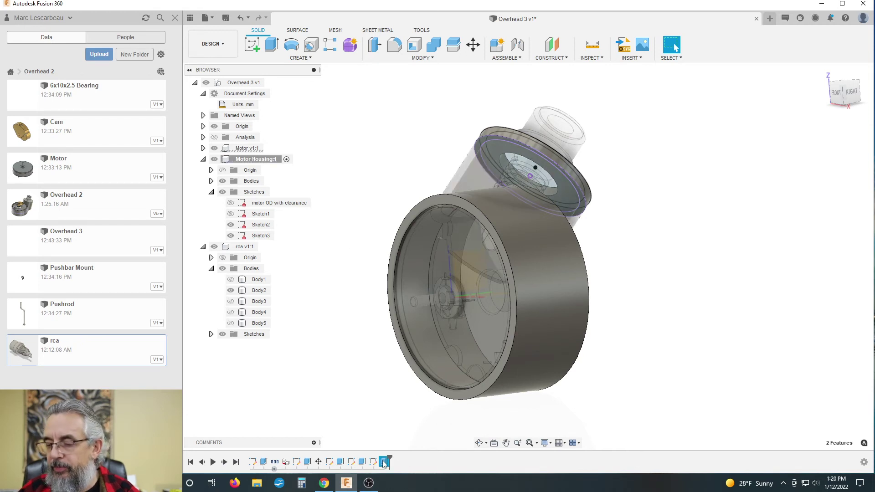
left_click_drag(388, 458, 378, 458)
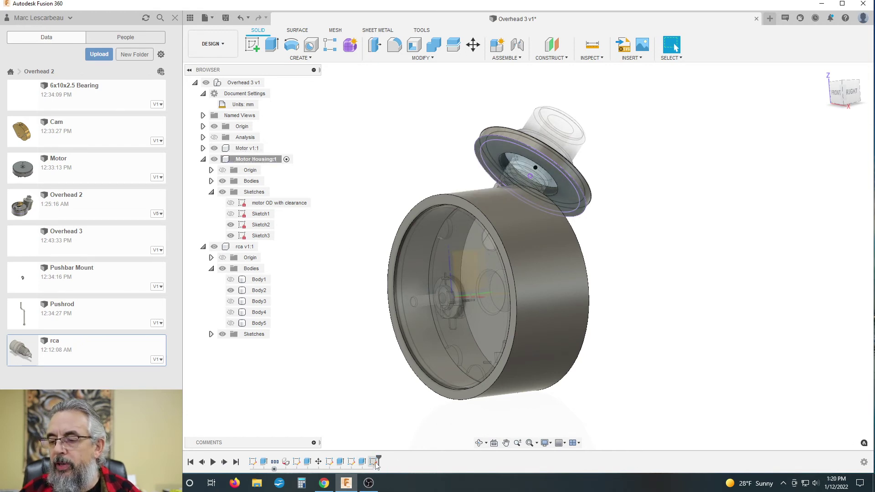
left_click(373, 462)
key("Delete")
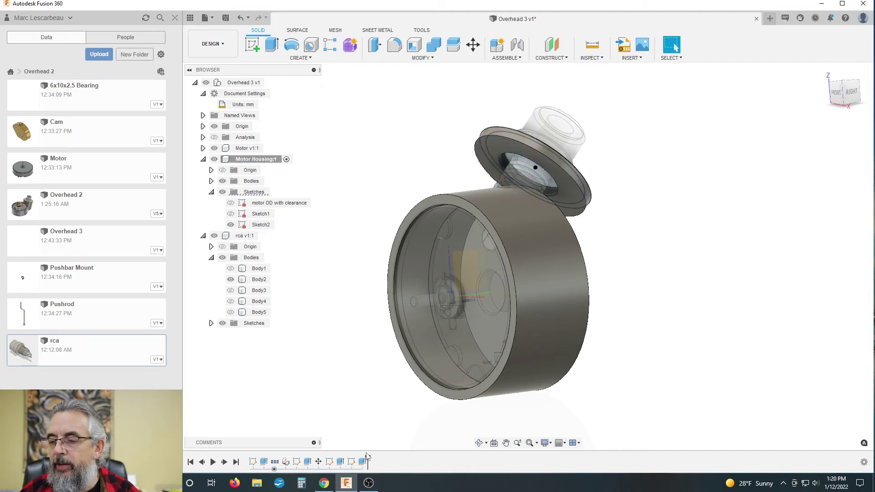
Step: Edit the Sketch2 extrude to keep only the outer ring profile and lengthen it
double_click(351, 462)
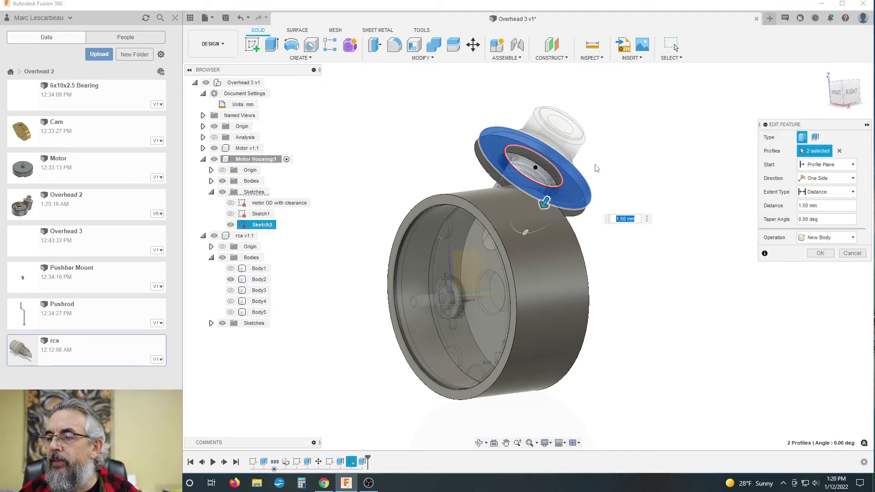
middle_click_drag(604, 167, 572, 130, "shift")
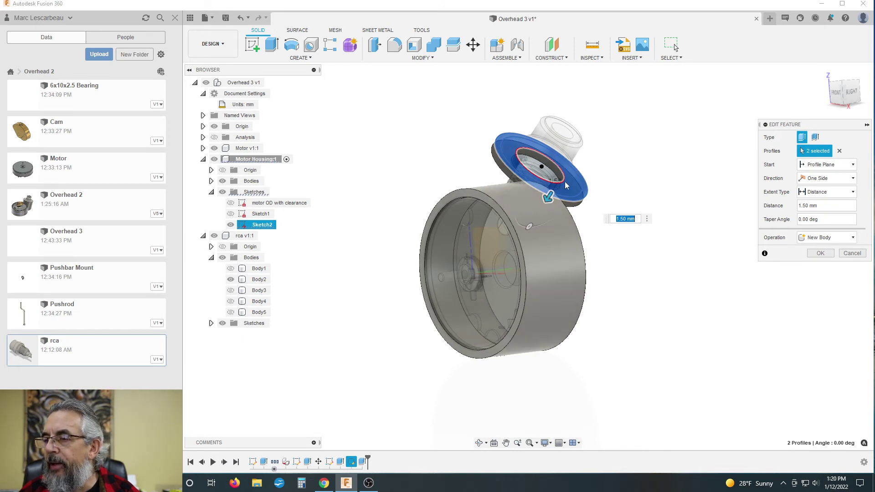
left_click(577, 187)
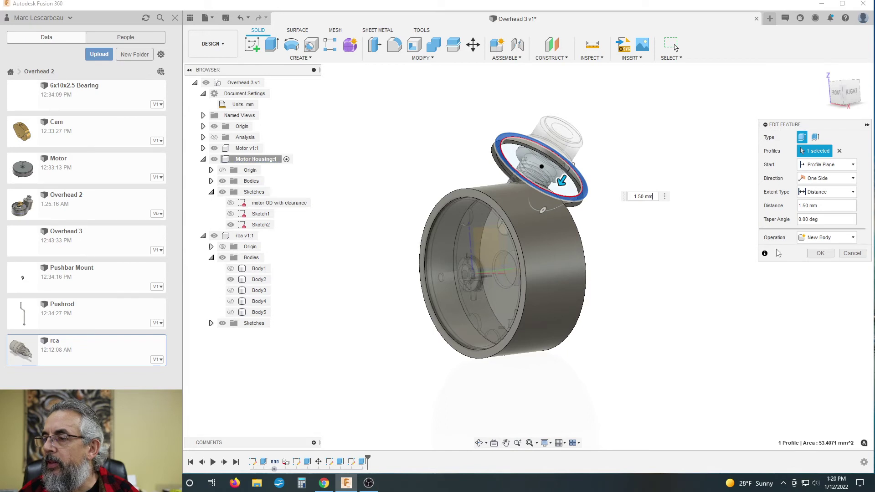
left_click(851, 92)
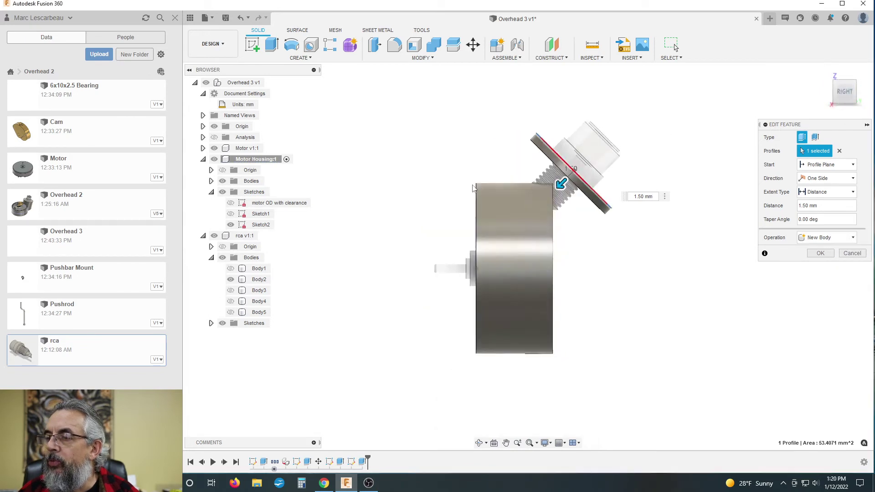
scroll(556, 185, "up", 4)
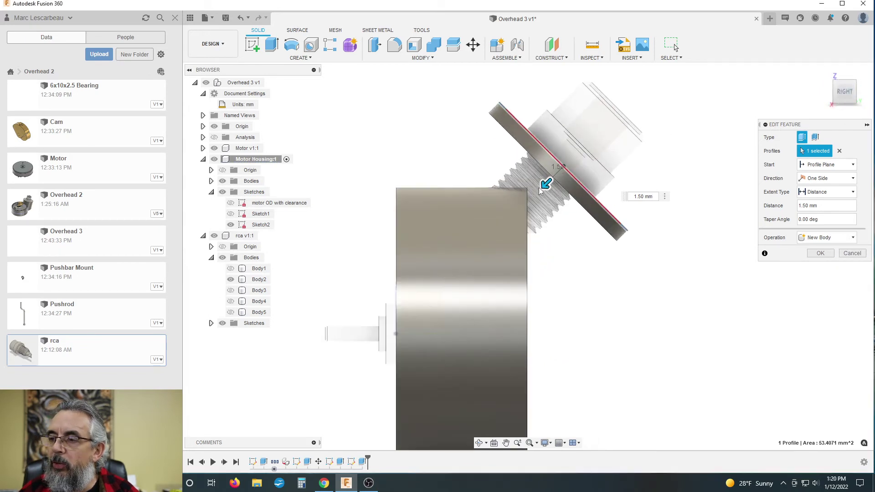
left_click_drag(547, 185, 472, 302)
key("Return")
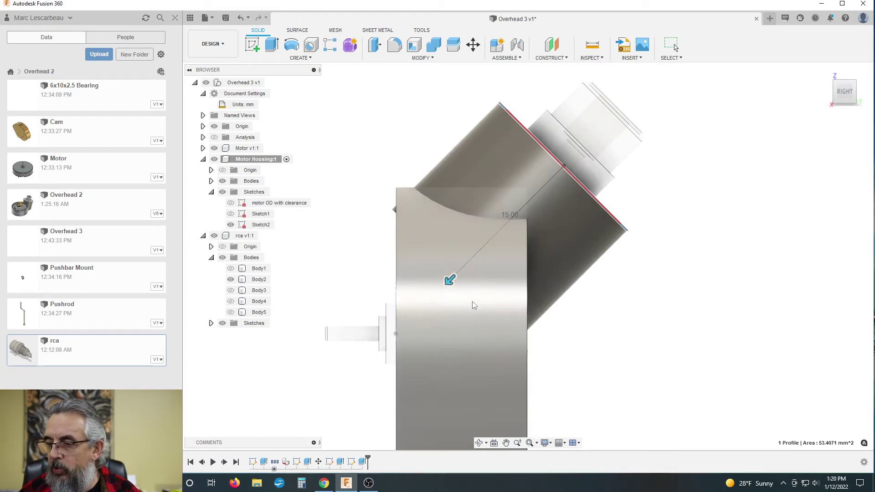
Step: Change the sleeve extrusion's operation from New Body to Join
double_click(360, 463)
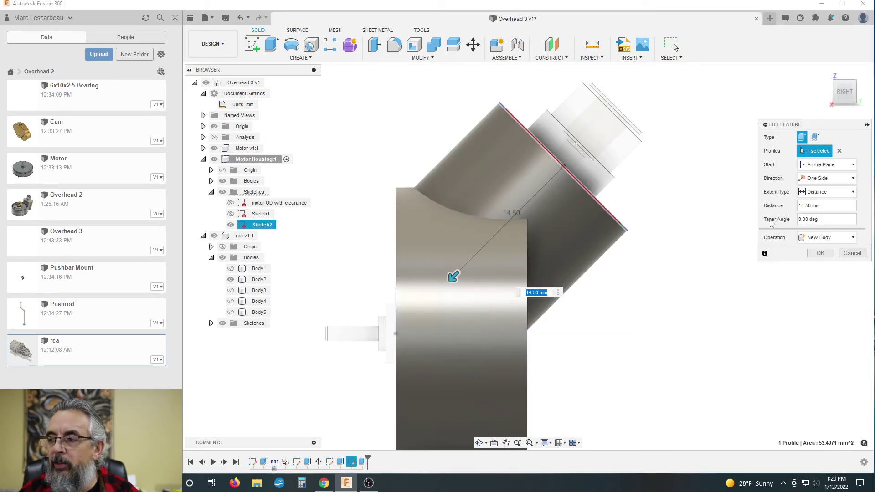
left_click(837, 238)
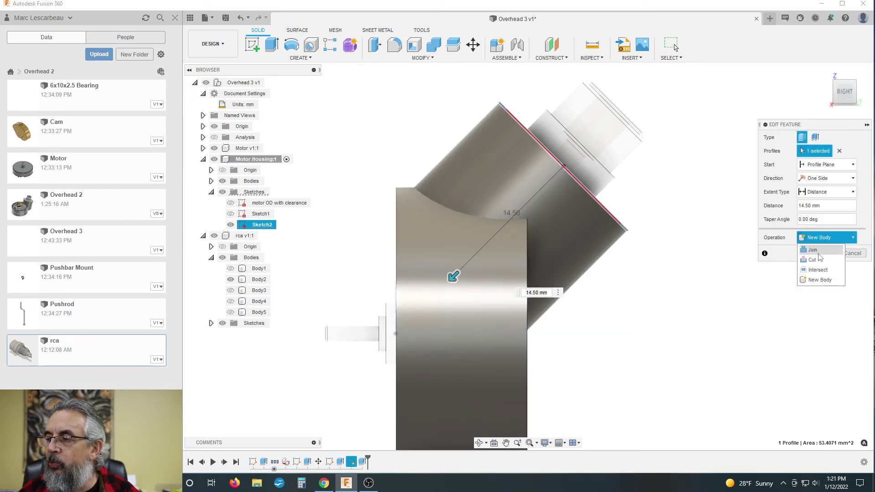
left_click(815, 248)
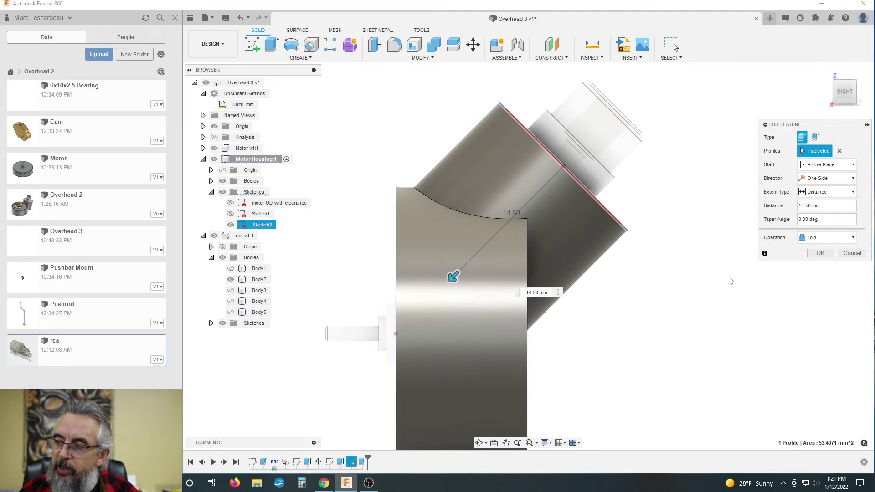
left_click(820, 254)
middle_click_drag(668, 260, 643, 223, "shift")
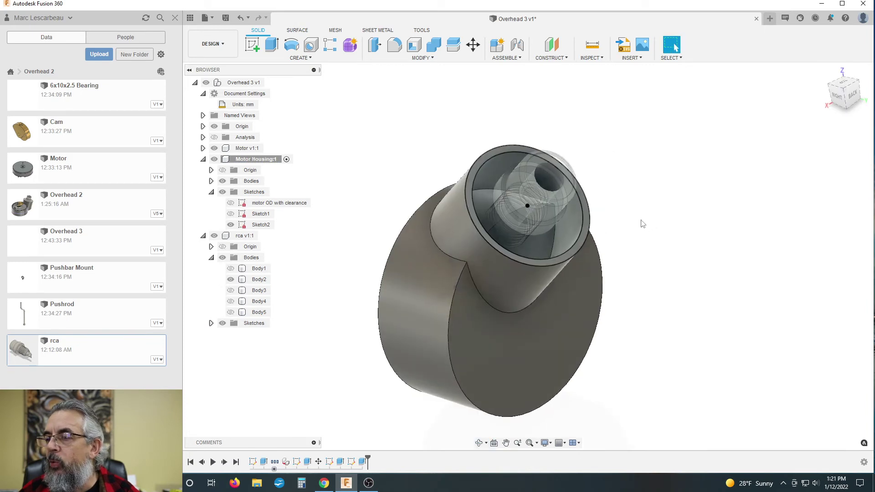
Step: Extrude the ring at the sleeve's open end 1.5 mm outward as a lip, then hide Sketch2
left_click(577, 217)
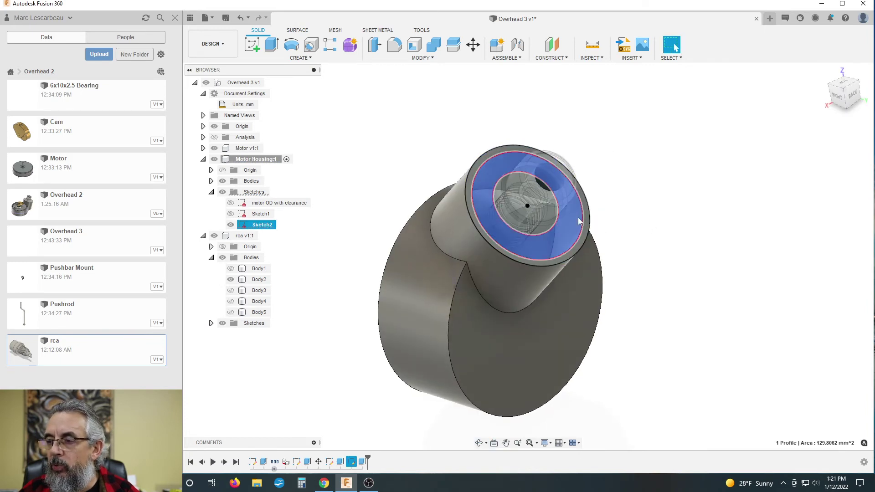
left_click(270, 50)
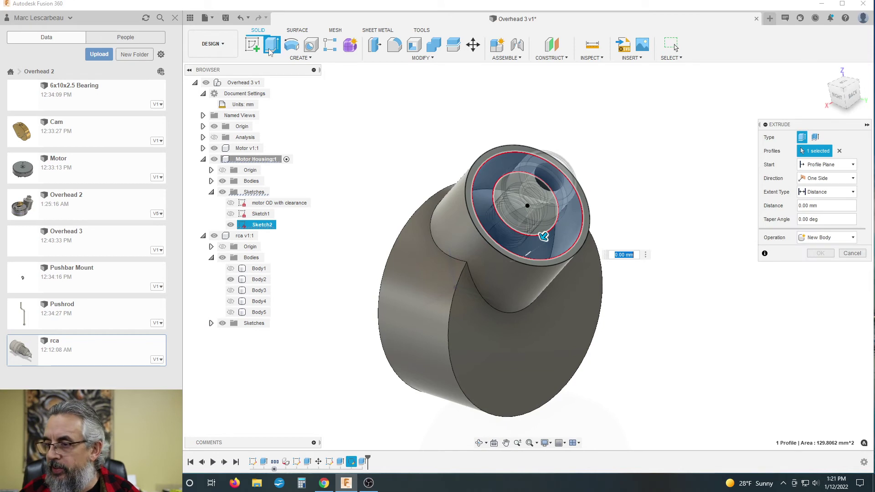
middle_click_drag(456, 119, 477, 119, "shift")
key("Return")
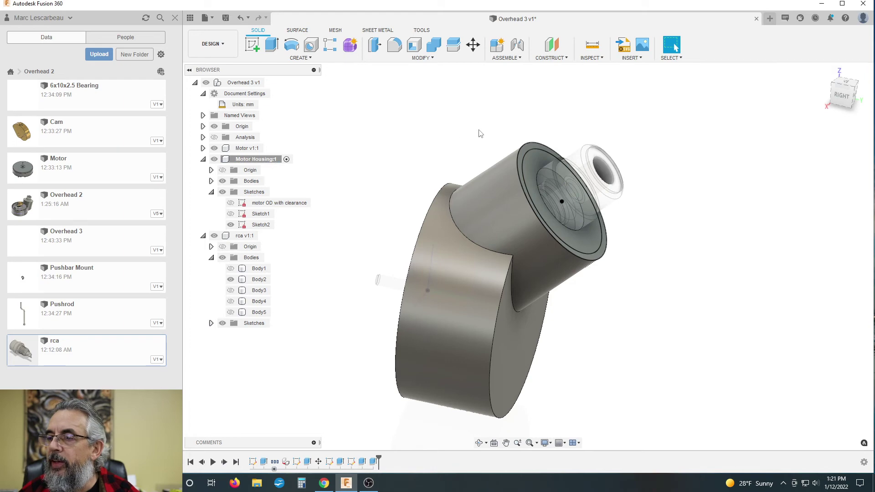
left_click(230, 225)
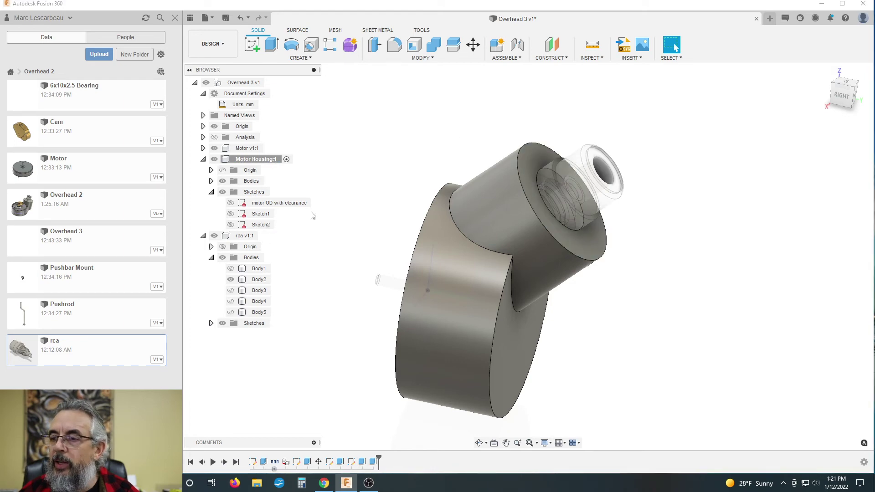
Step: Hide the Motor v1:1 and rca v1:1 components
middle_click_drag(364, 205, 435, 188, "shift")
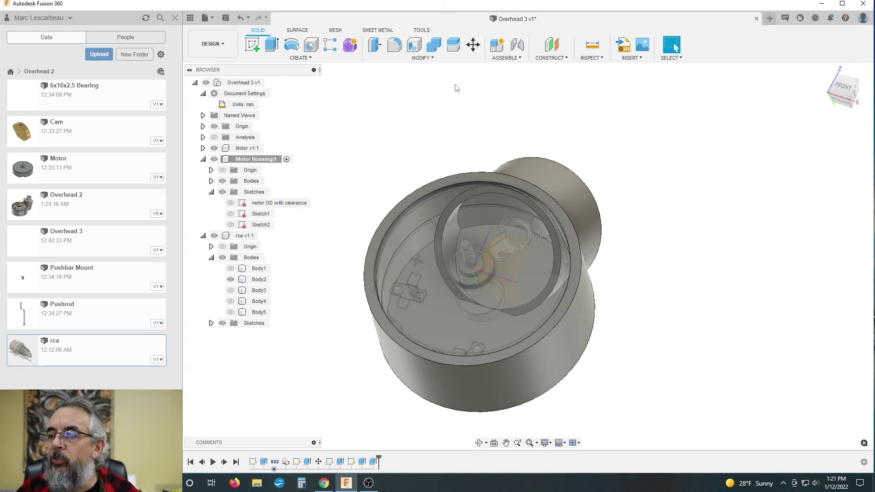
left_click(213, 148)
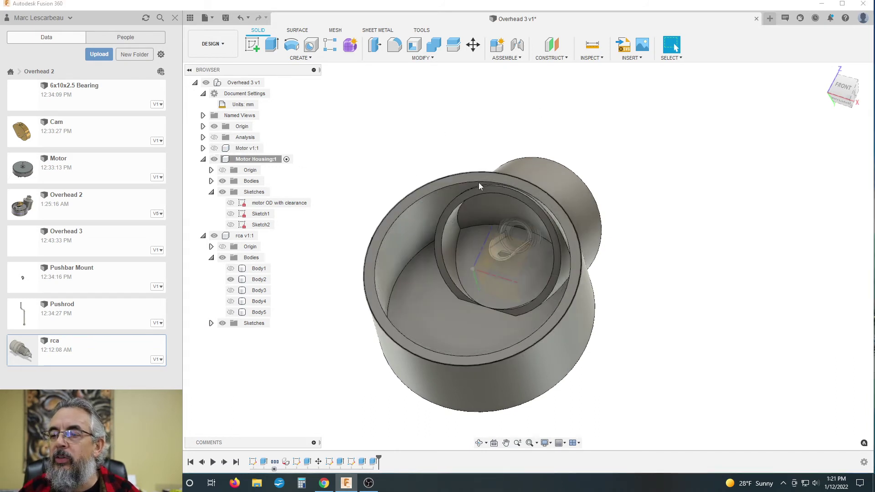
scroll(496, 223, "down", 1)
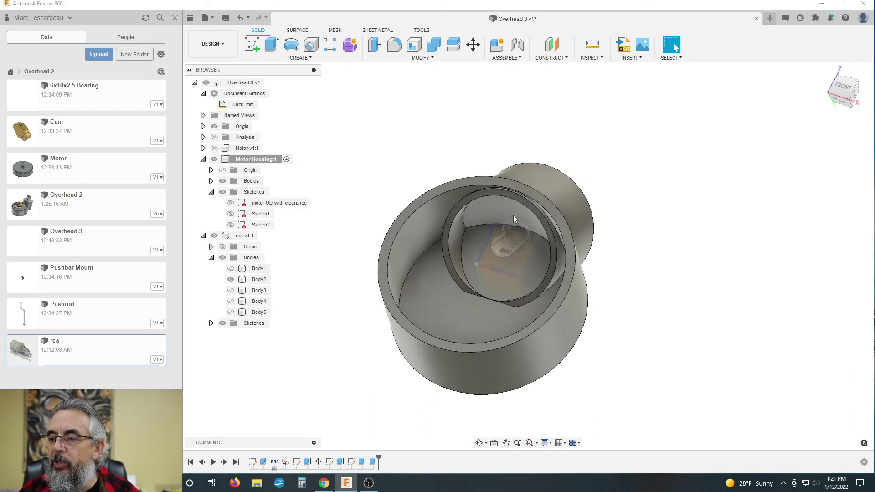
middle_click_drag(631, 200, 485, 271, "shift")
left_click(214, 236)
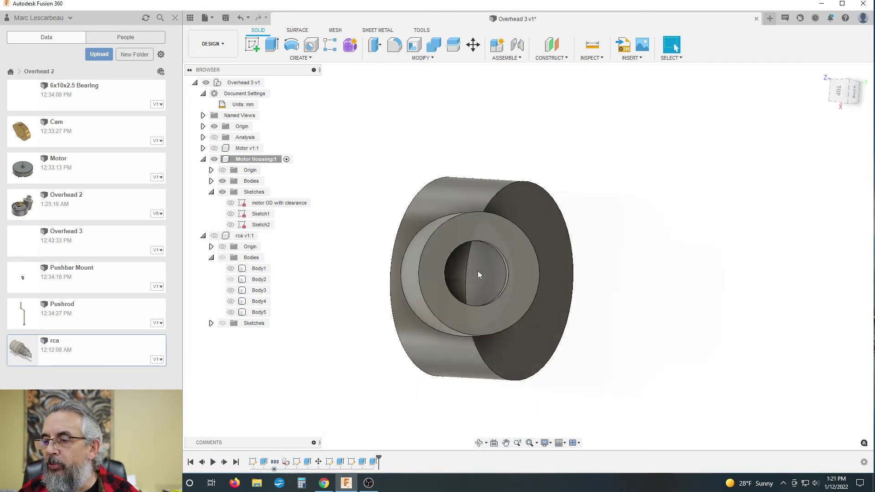
middle_click_drag(557, 228, 683, 170, "shift")
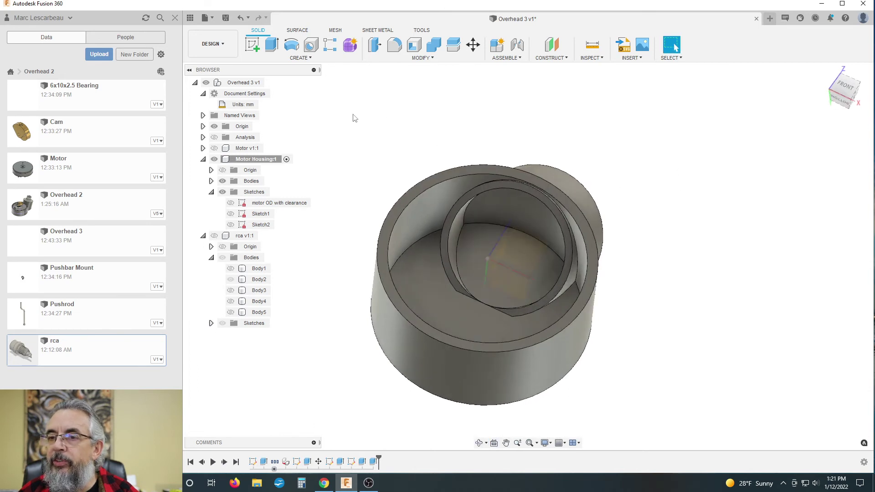
Step: Cancel the stray Extrude and start Sketch4 on the sleeve's inner ring face
left_click(271, 45)
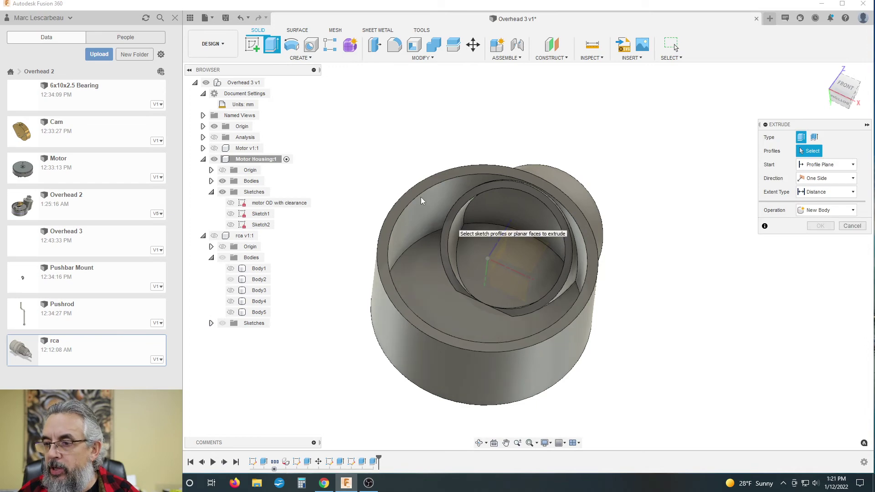
left_click(851, 226)
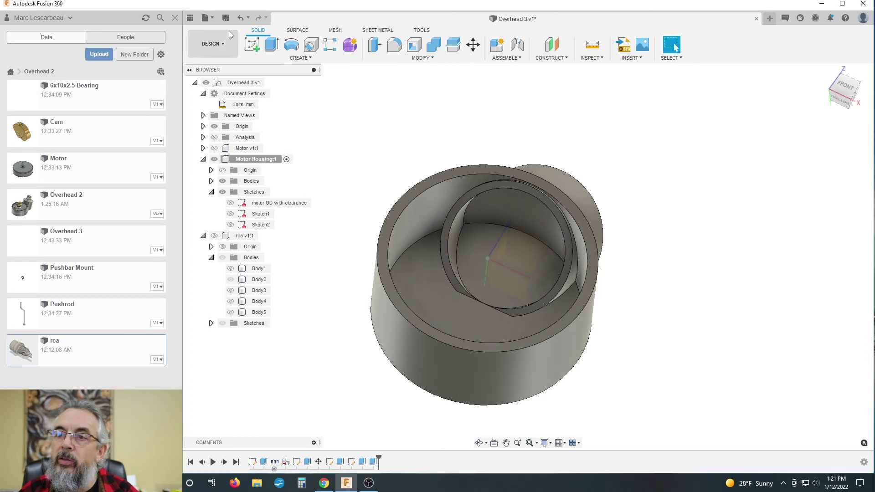
left_click(252, 45)
scroll(507, 217, "up", 3)
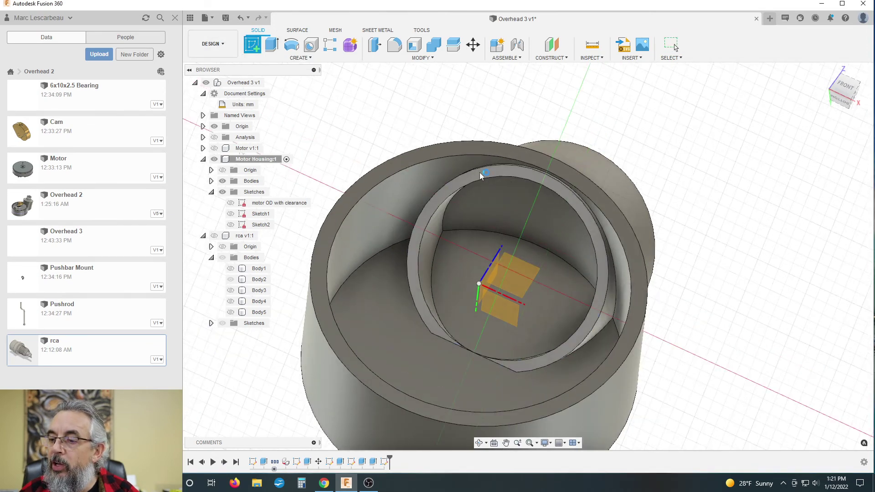
left_click(482, 175)
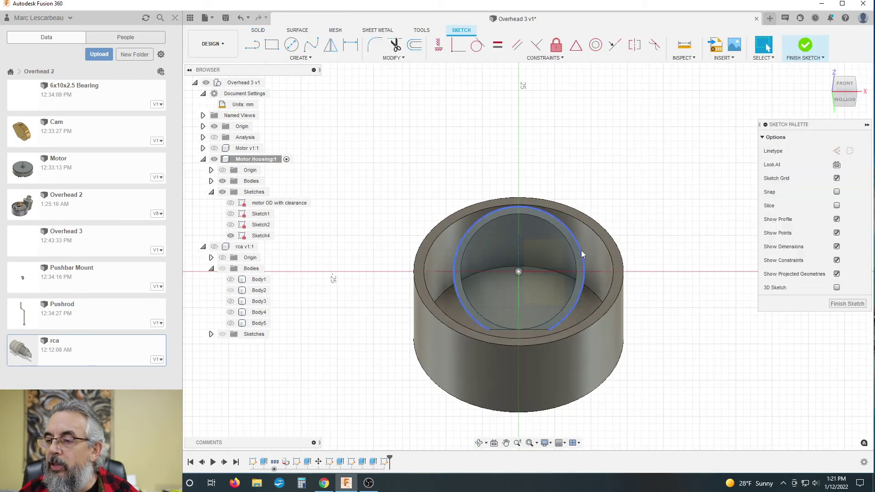
Step: Project the 16 mm circle edge into Sketch4 and finish the sketch
key("p")
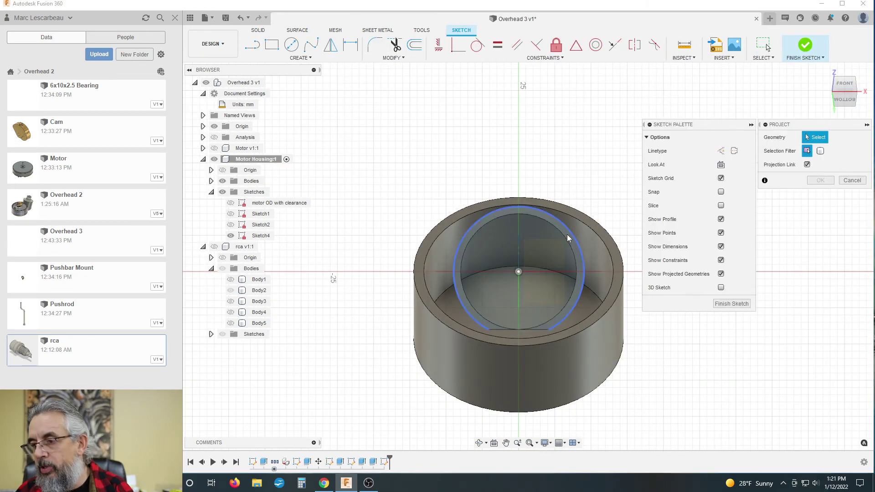
left_click(565, 237)
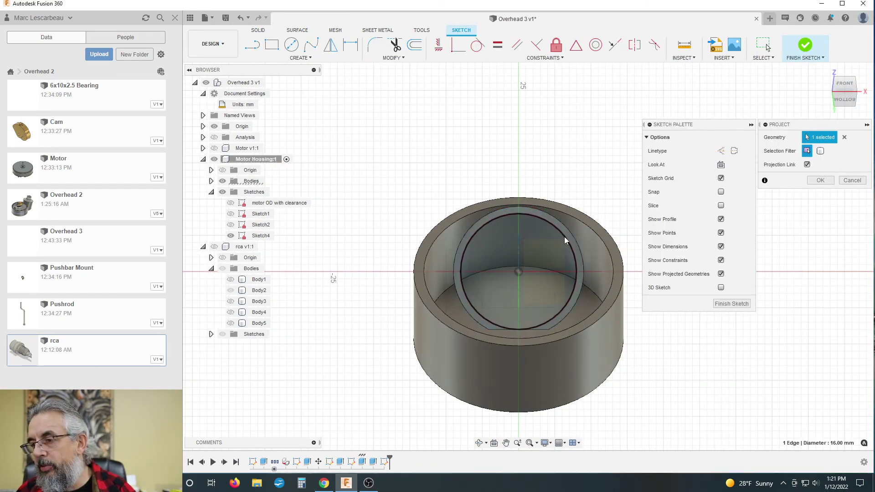
left_click(820, 181)
left_click(842, 305)
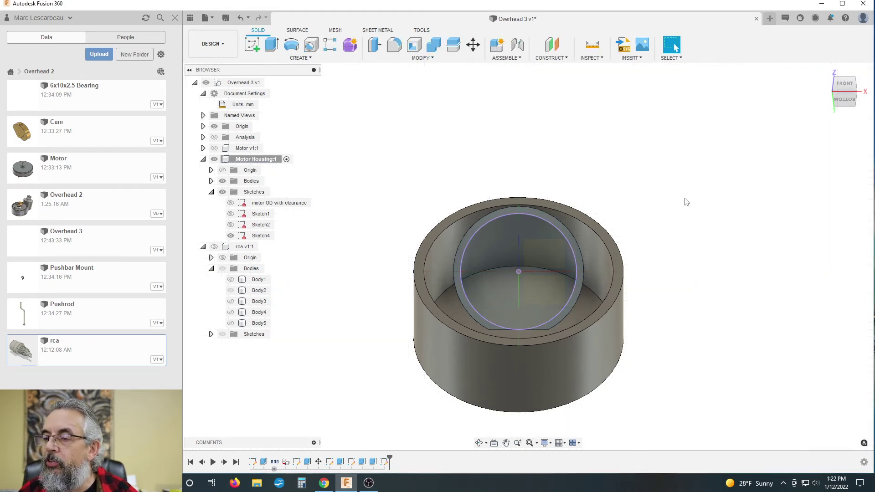
Step: Extrude the projected circle profile as a Cut, with the housing section cutaway shown
left_click(272, 45)
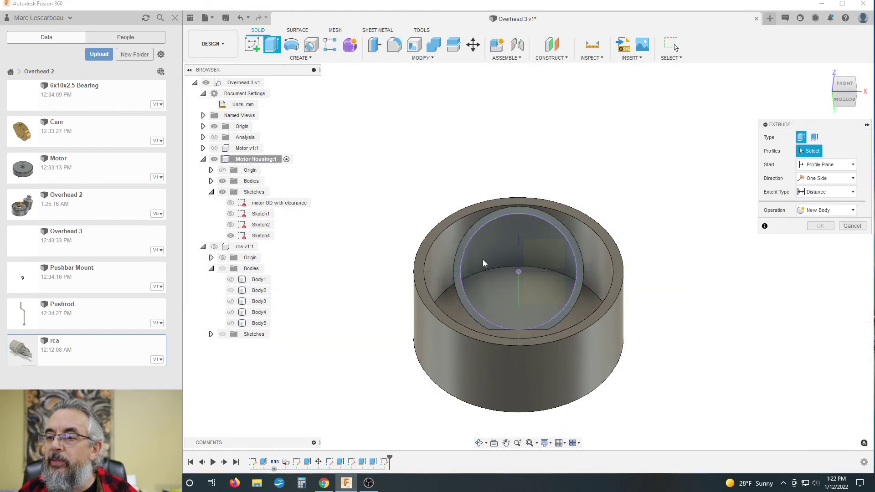
left_click(496, 244)
mouse_move(510, 237)
middle_mouse_down("shift")
mouse_move(618, 199)
mouse_move(626, 228)
middle_mouse_up("shift")
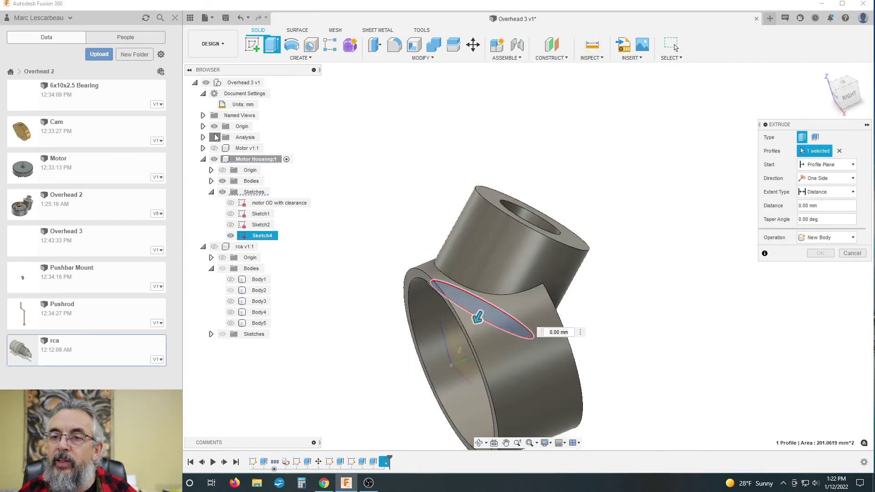
left_click(215, 137)
middle_click_drag(425, 125, 420, 109)
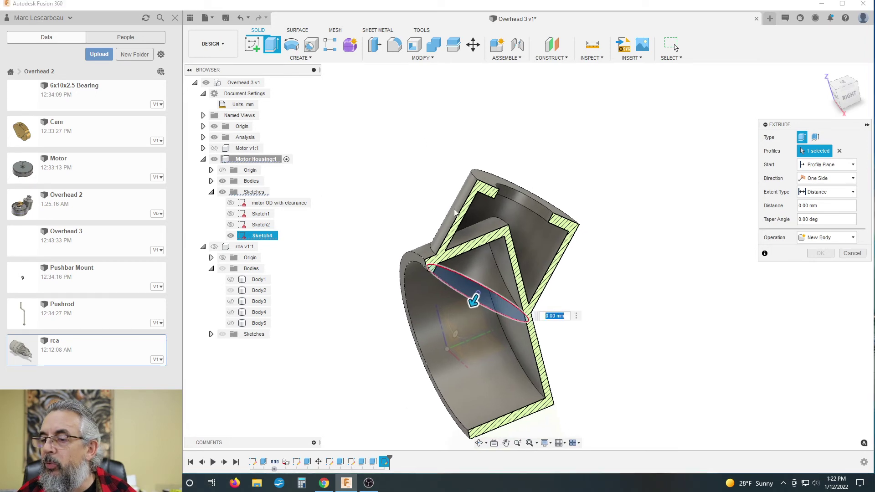
left_click(826, 237)
left_click(821, 262)
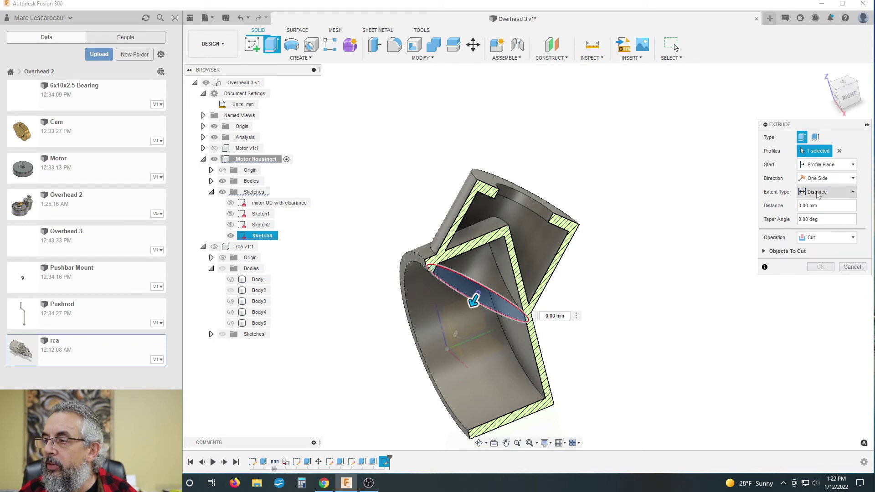
Step: Limit the cut To Object at the sleeve's outer end face and apply it
left_click(817, 195)
left_click(818, 212)
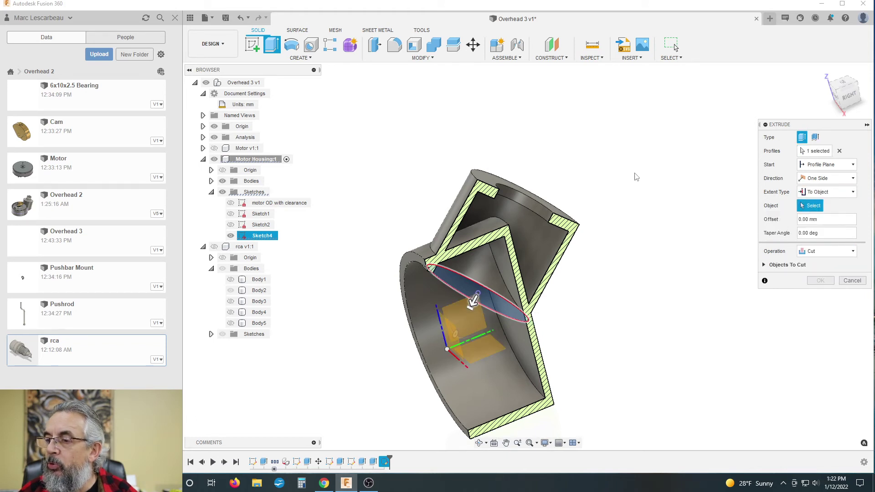
middle_click_drag(652, 159, 640, 151, "shift")
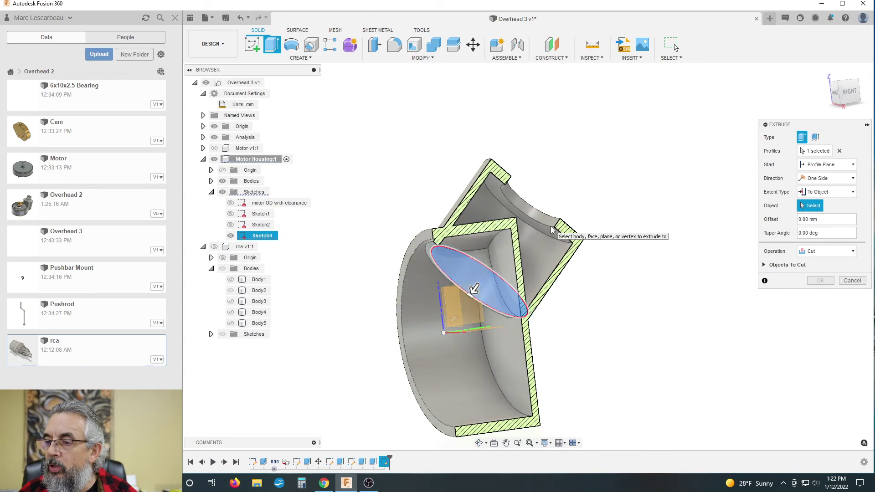
scroll(551, 230, "up", 4)
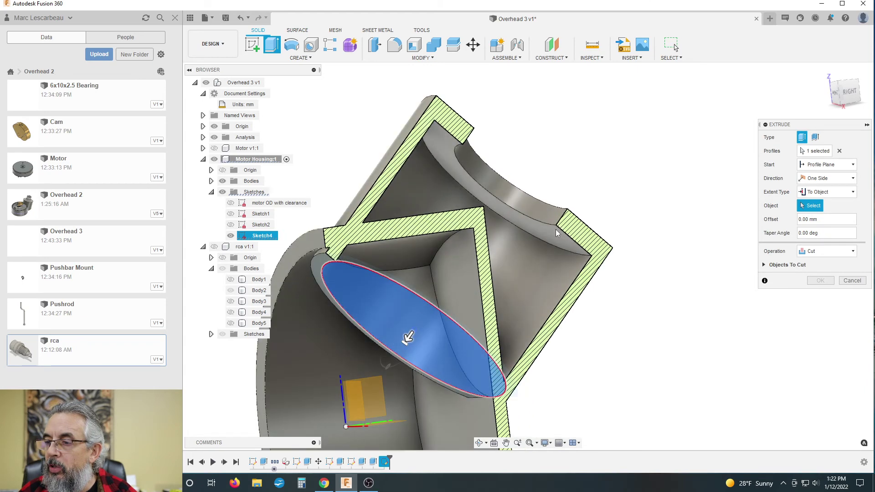
left_click(554, 235)
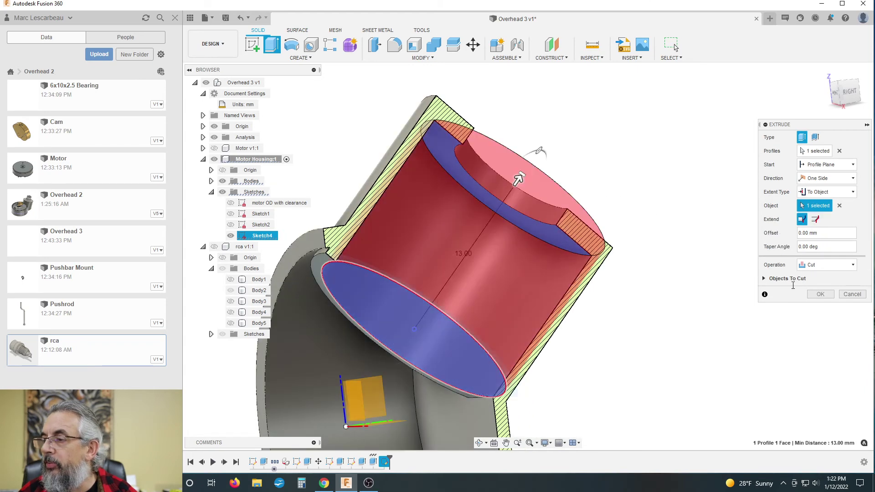
left_click(820, 295)
mouse_move(664, 195)
middle_mouse_down("shift")
mouse_move(642, 219)
mouse_move(654, 210)
middle_mouse_up("shift")
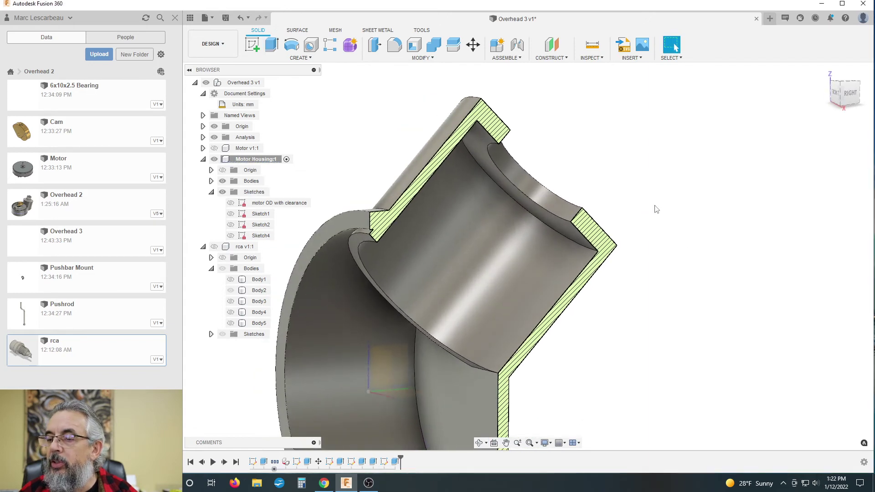
Step: Show the 'motor OD with clearance' sketch over the housing, then deselect and start an Extrude
middle_click_drag(580, 129, 648, 122, "shift")
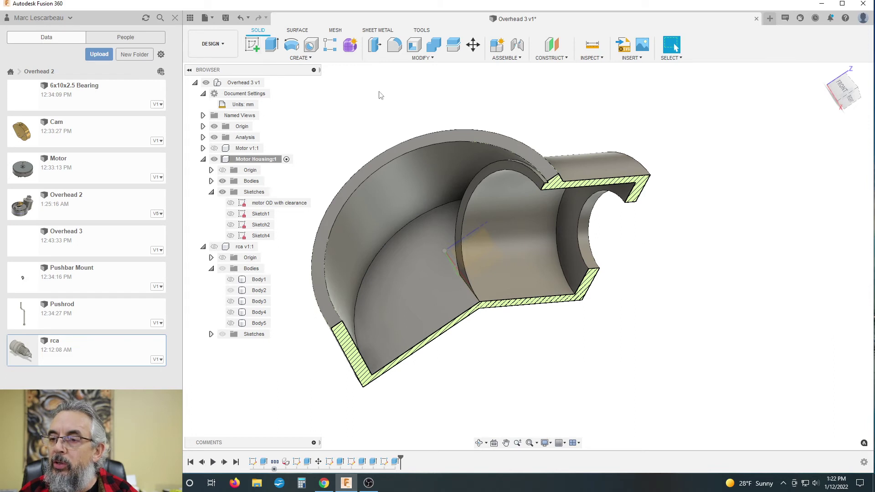
left_click(371, 170)
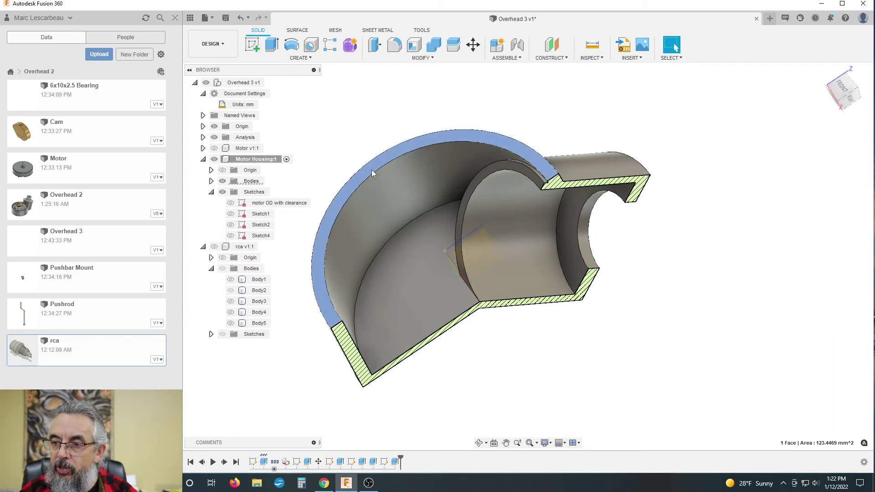
left_click(253, 462)
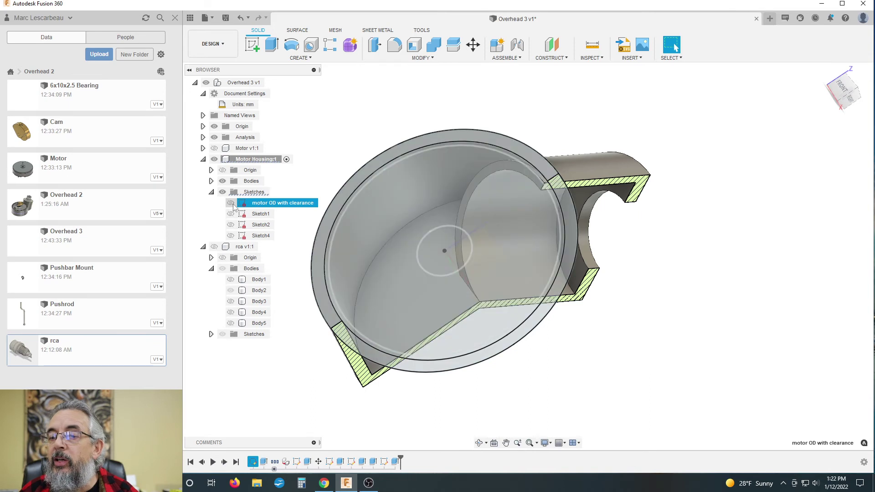
left_click(333, 133)
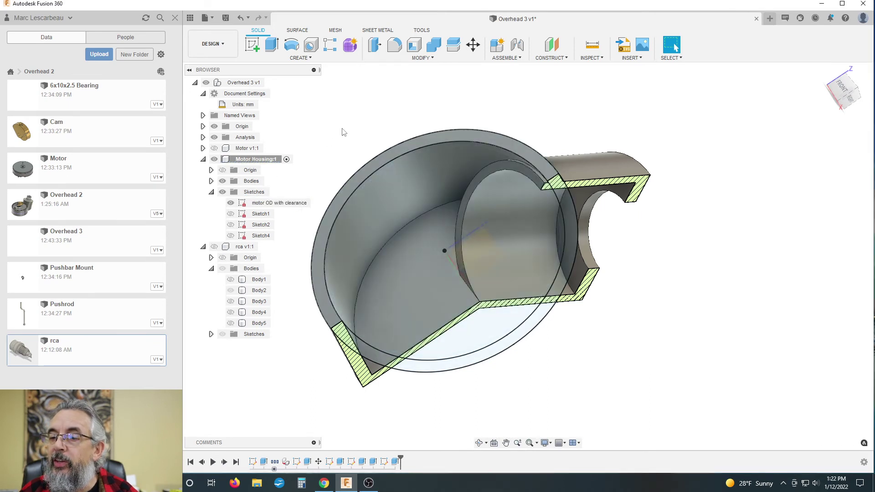
left_click(271, 44)
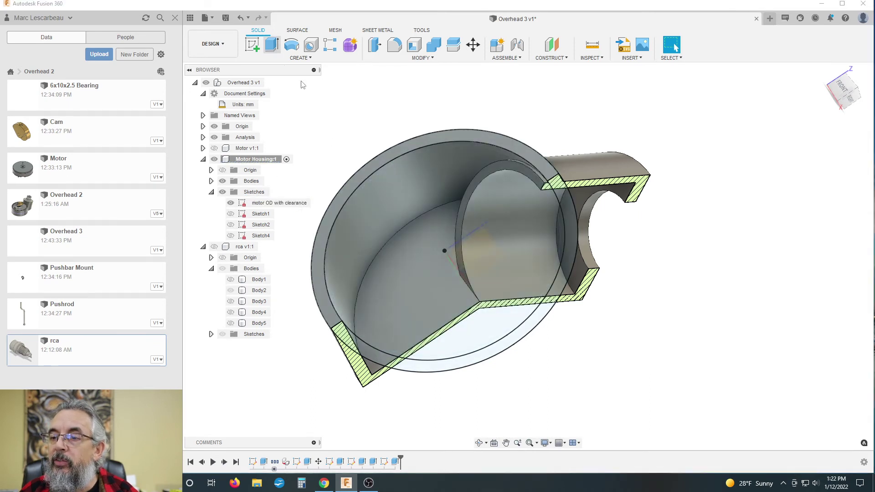
Step: Cut the ring and inner disc profiles of 'motor OD with clearance' To Object at the inner face
scroll(371, 166, "up", 5)
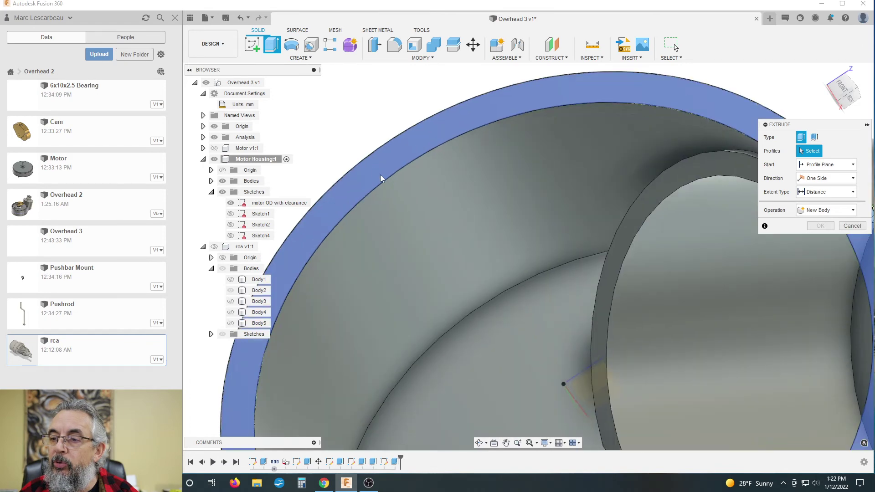
left_click(388, 192)
left_click(389, 200)
scroll(397, 187, "down", 6)
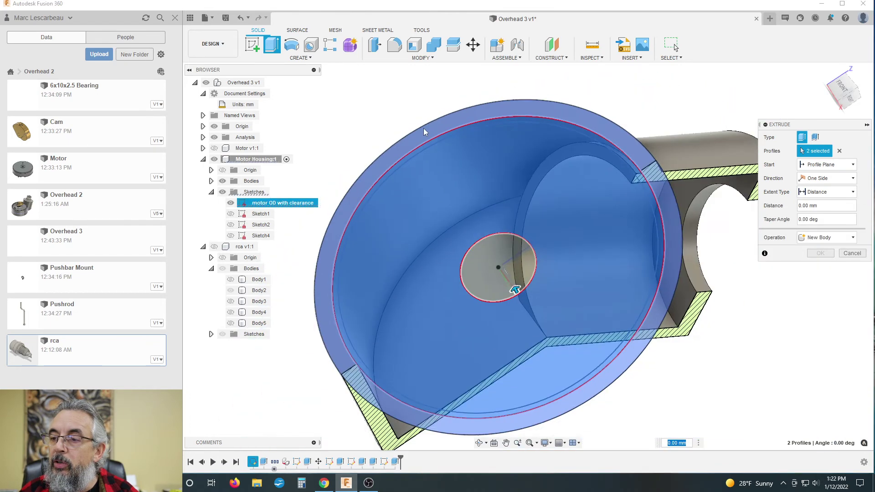
left_click(817, 239)
left_click(813, 251)
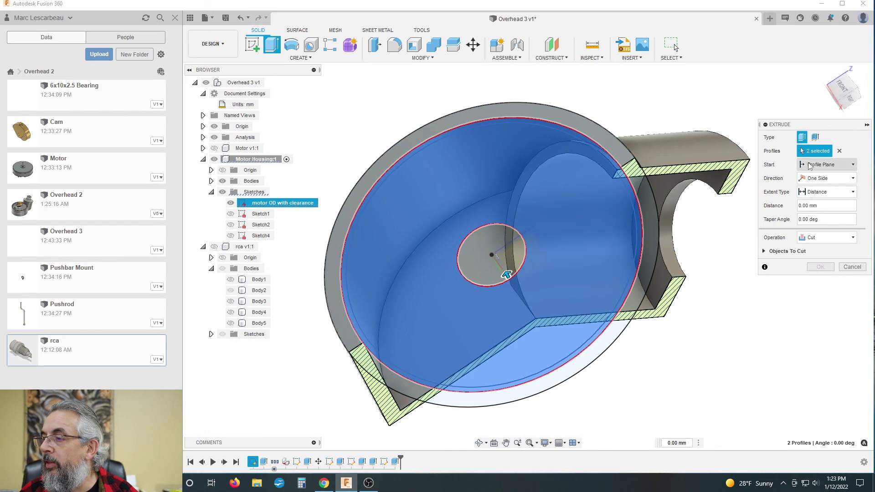
left_click(820, 192)
left_click(817, 216)
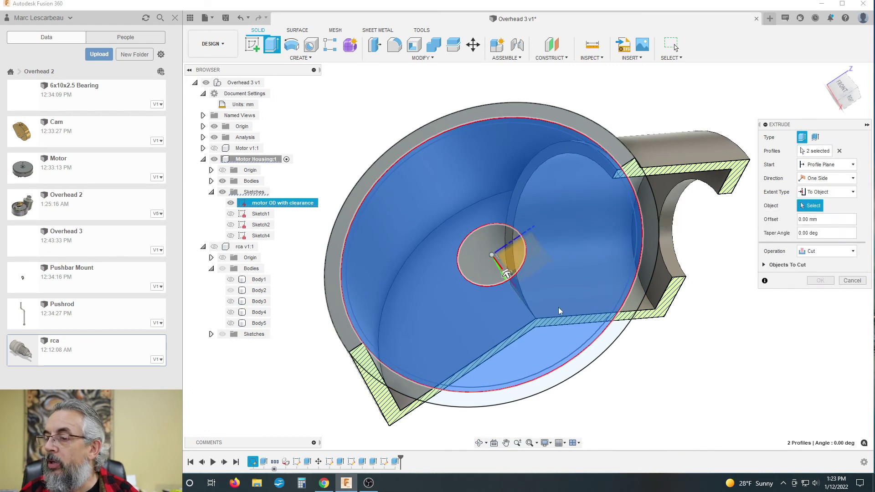
left_click(411, 335)
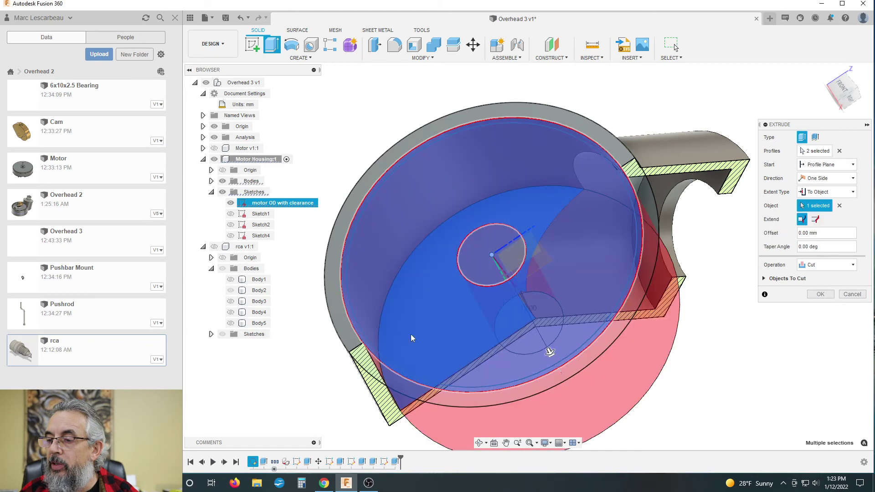
left_click(820, 294)
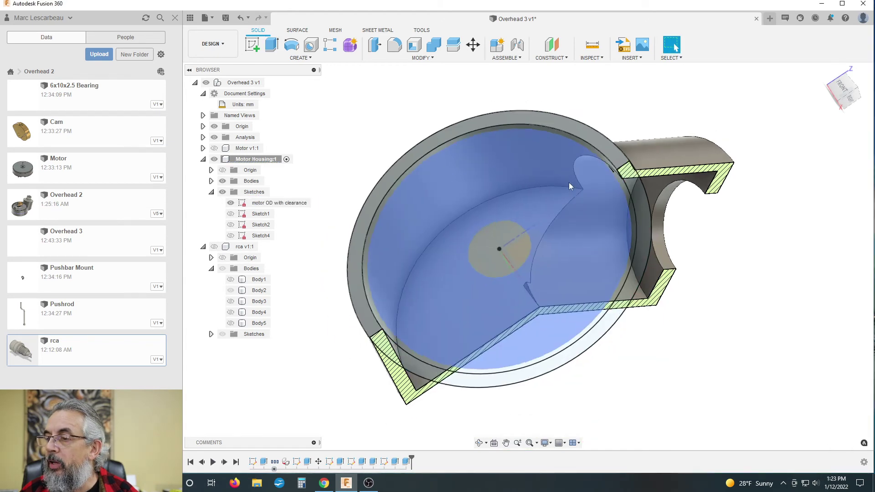
scroll(391, 122, "down", 3)
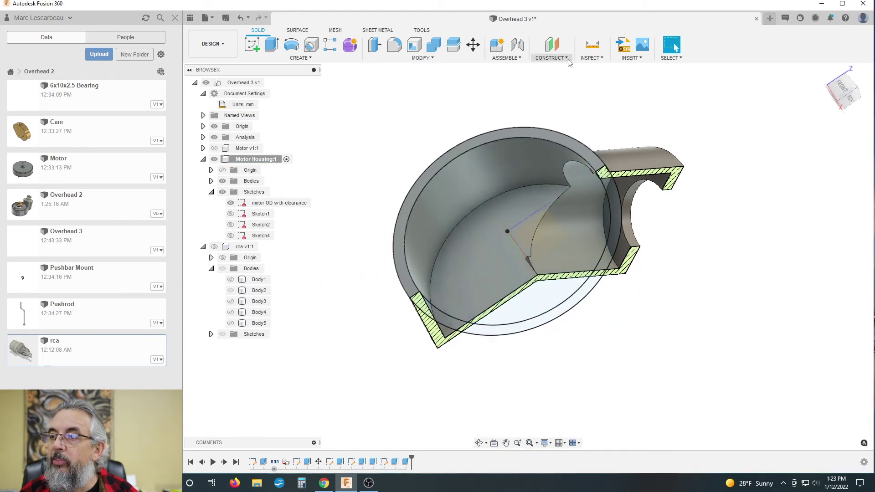
Step: Hide the section analysis and orbit around the housing to inspect the cup interior
left_click(214, 137)
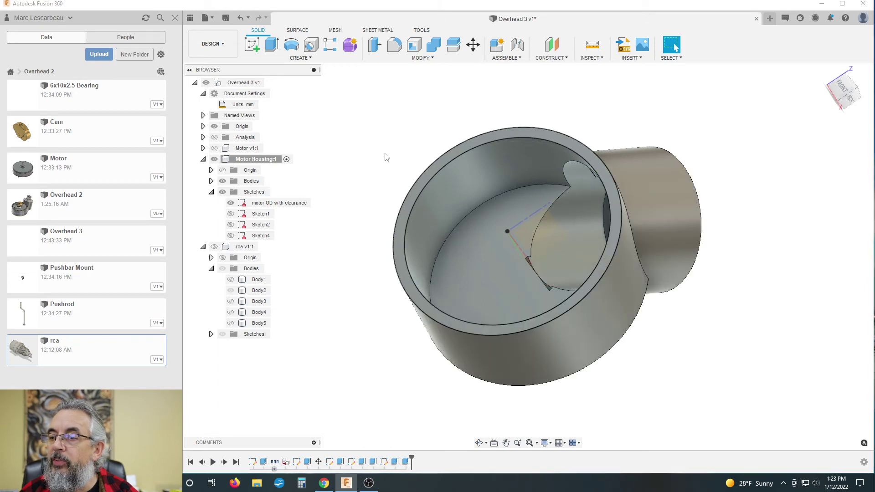
mouse_move(391, 132)
middle_mouse_down("shift")
mouse_move(319, 245)
mouse_move(359, 129)
mouse_move(371, 135)
mouse_move(388, 123)
middle_mouse_up("shift")
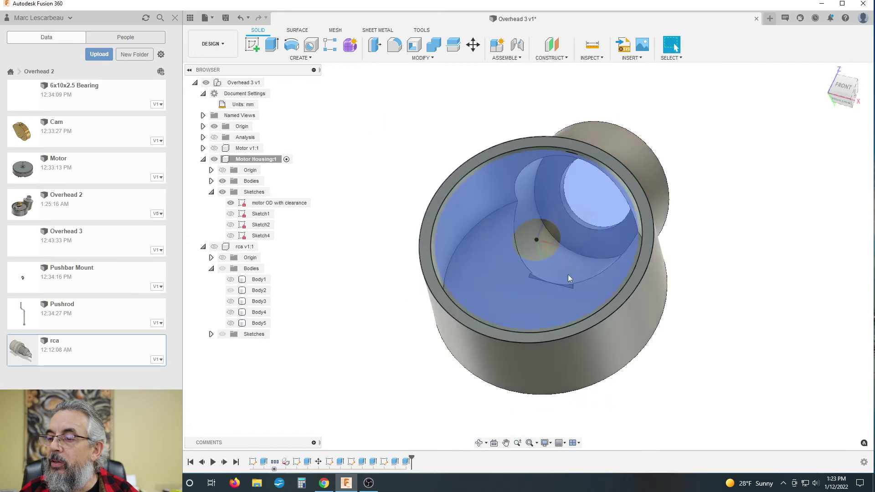
scroll(567, 276, "up", 4)
scroll(574, 272, "down", 5)
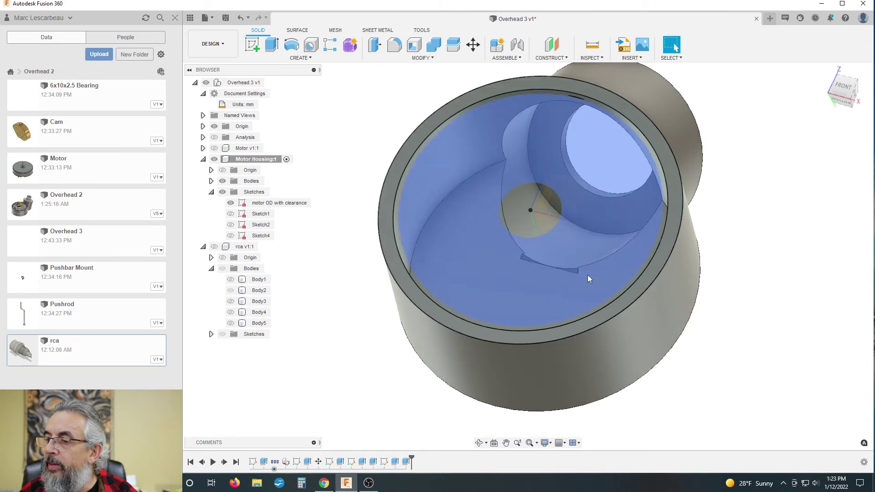
scroll(577, 275, "up", 5)
scroll(579, 264, "down", 5)
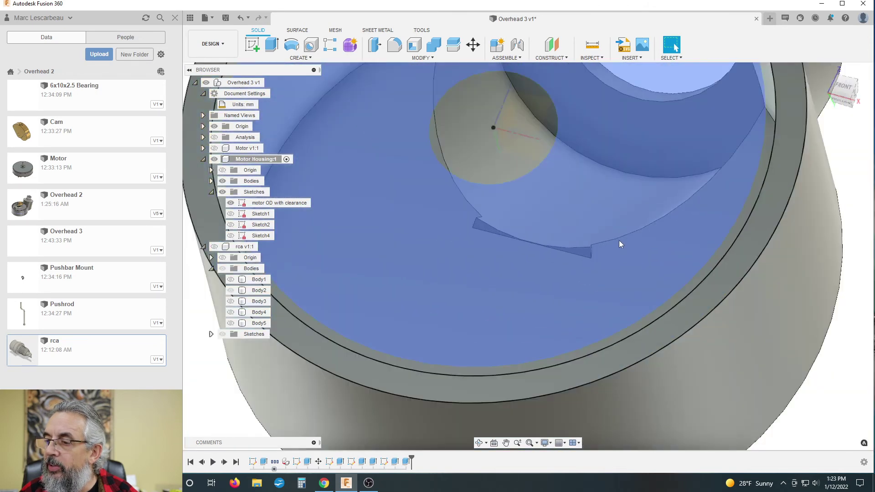
middle_click_drag(770, 215, 674, 146, "shift")
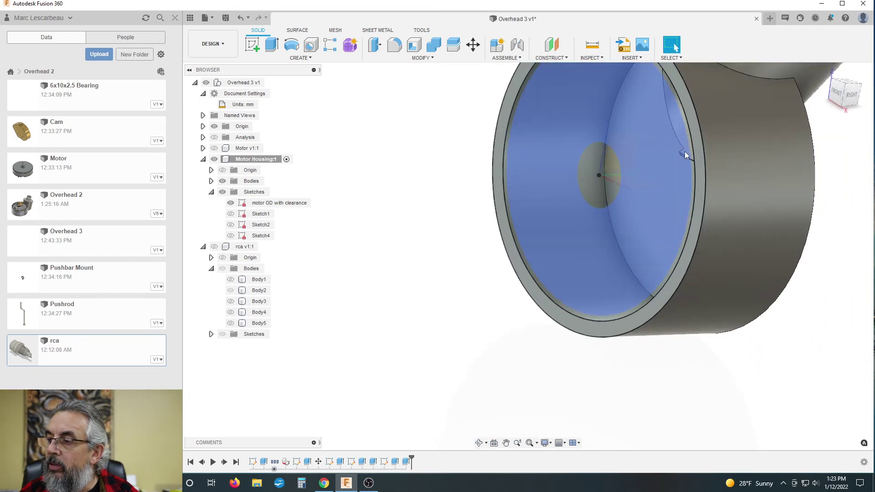
scroll(399, 218, "down", 2)
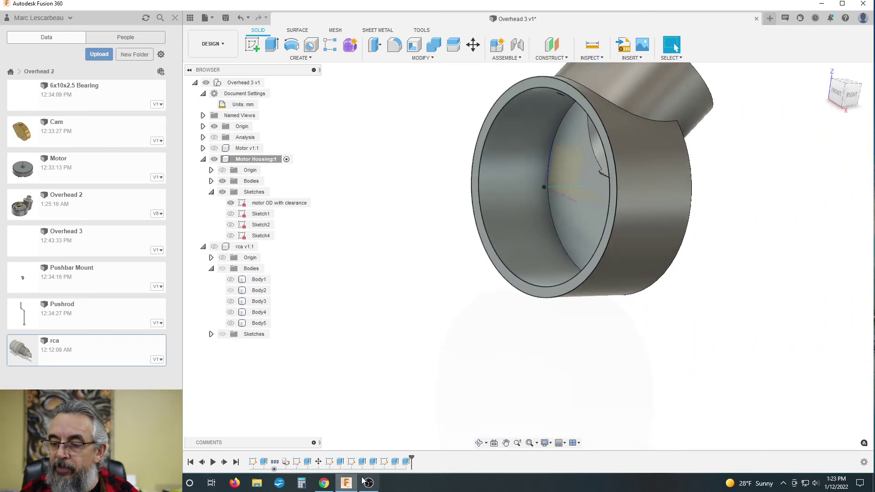
Step: Edit the cut extrude so it also includes the small centre circle profile
double_click(505, 269)
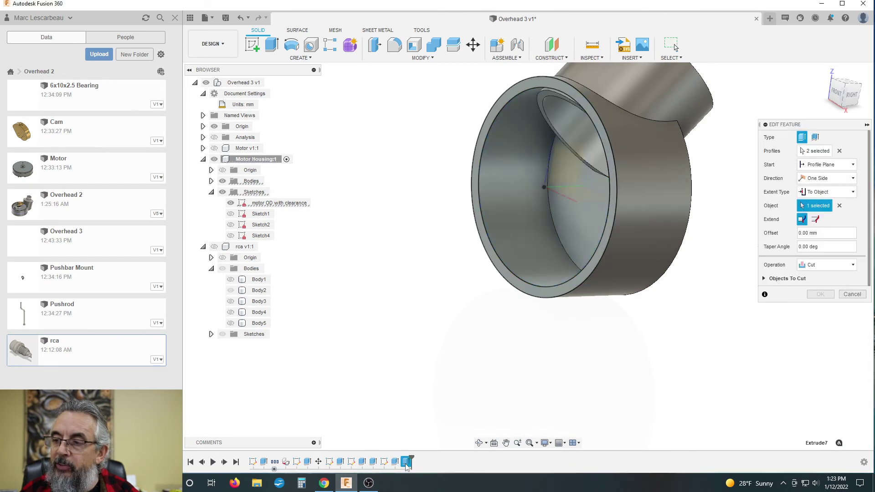
left_click(543, 196)
left_click(819, 295)
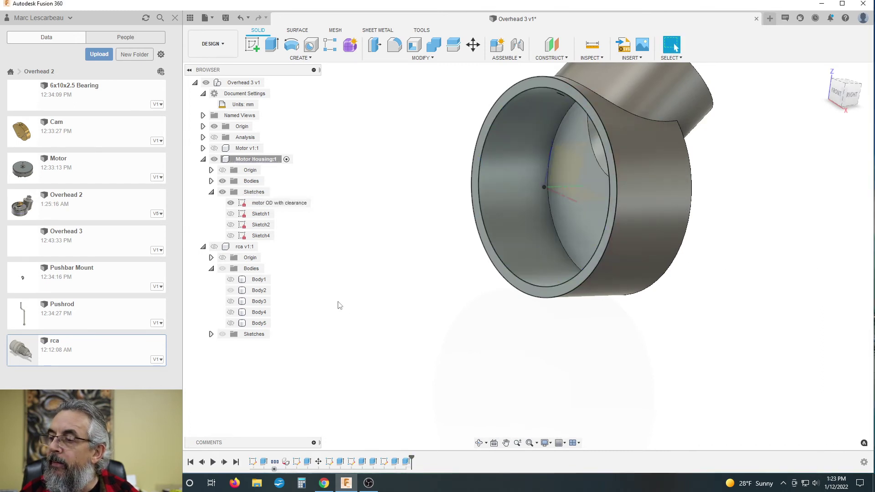
middle_click_drag(388, 282, 482, 324, "shift")
Step: Orbit the housing to inspect the angled sleeve and face the cup's open end
scroll(350, 334, "down", 2)
scroll(423, 280, "up", 2)
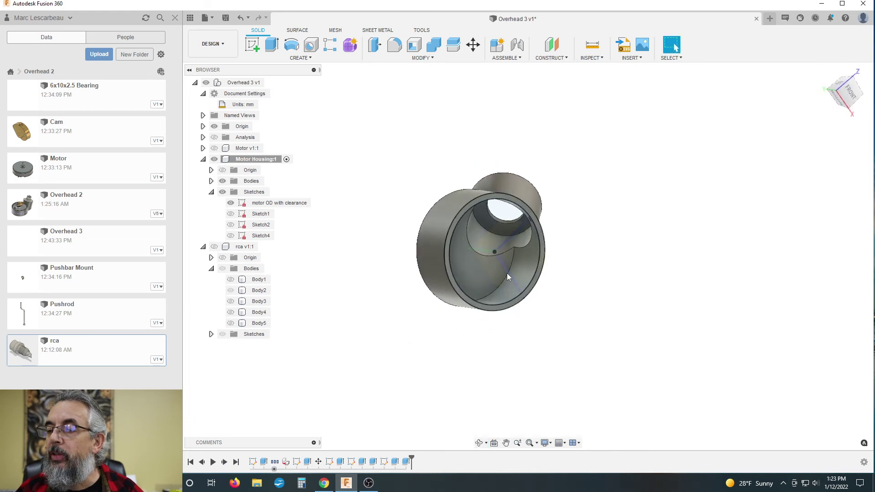
middle_click_drag(633, 274, 547, 269, "shift")
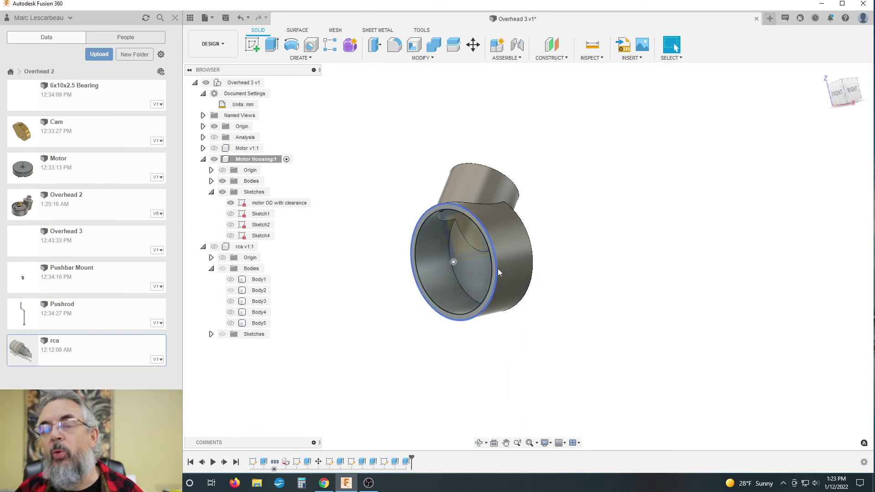
middle_click_drag(522, 270, 580, 256, "shift")
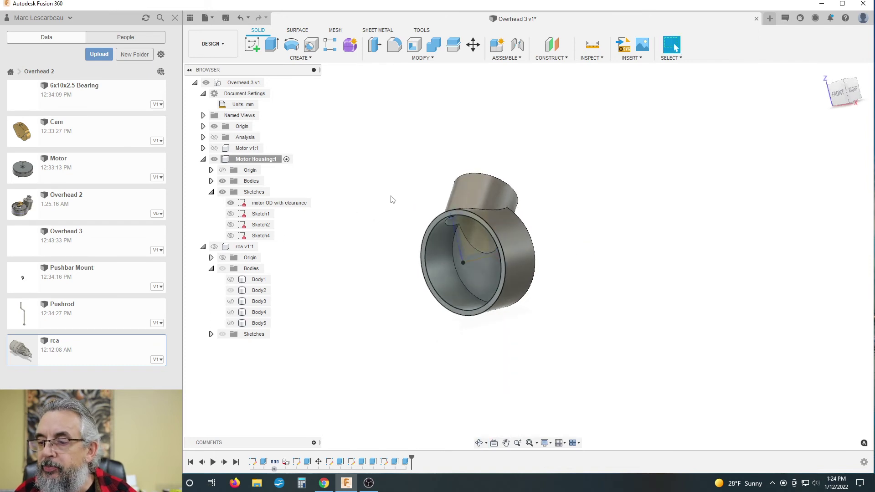
scroll(345, 197, "down", 2)
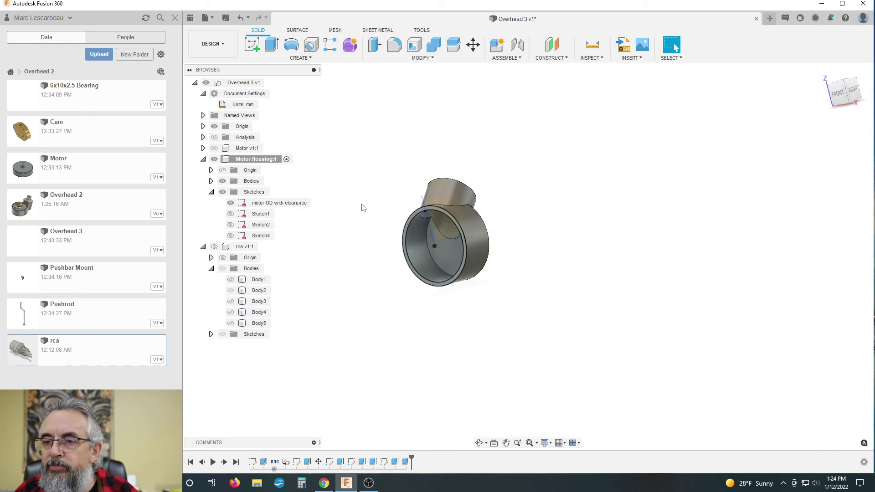
middle_click_drag(364, 208, 384, 203, "shift")
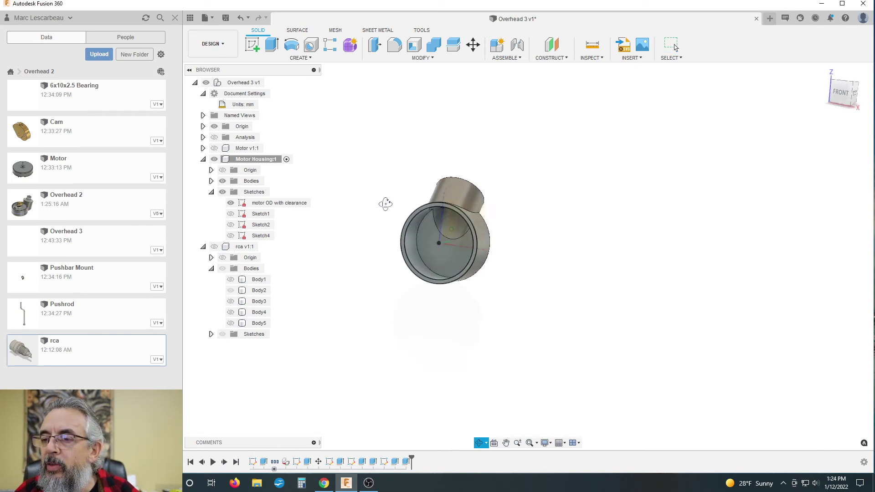
Step: Hide the motor OD with clearance sketch and start a new sketch
left_click(428, 247)
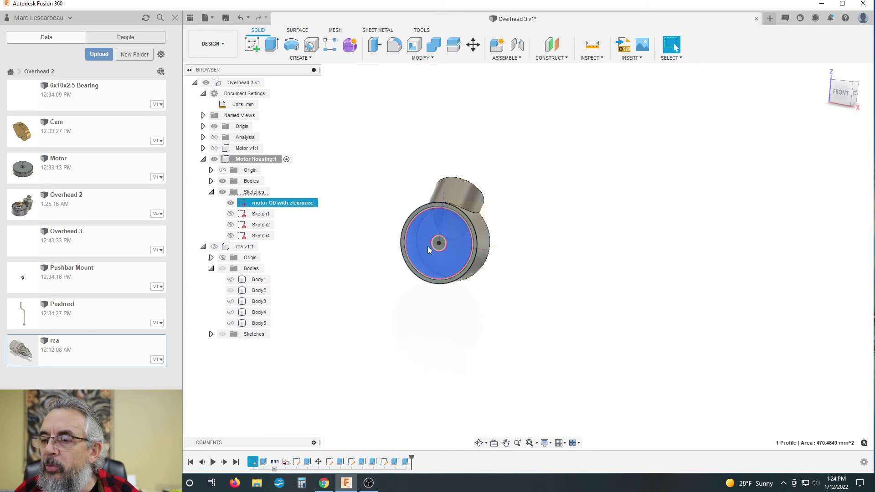
left_click(367, 217)
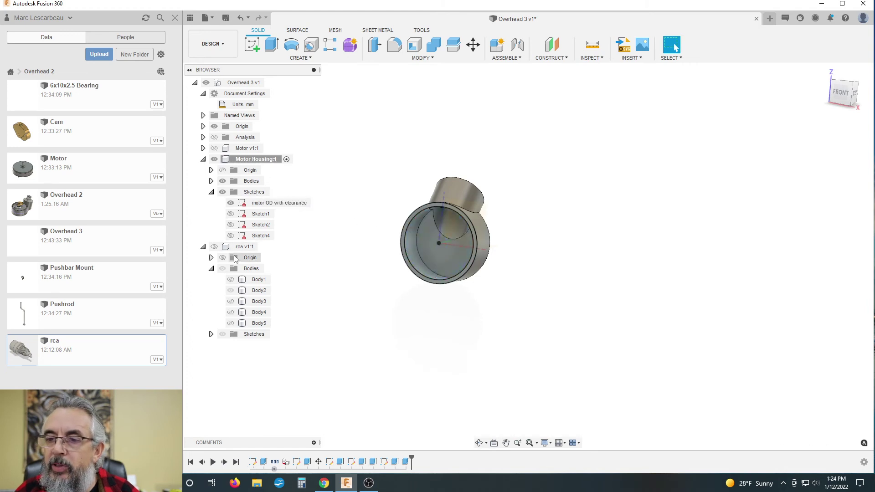
left_click(230, 203)
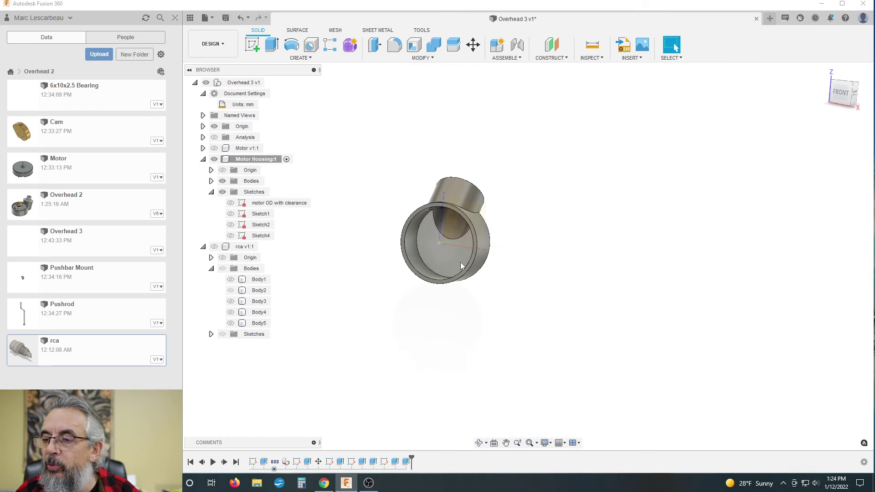
left_click(252, 44)
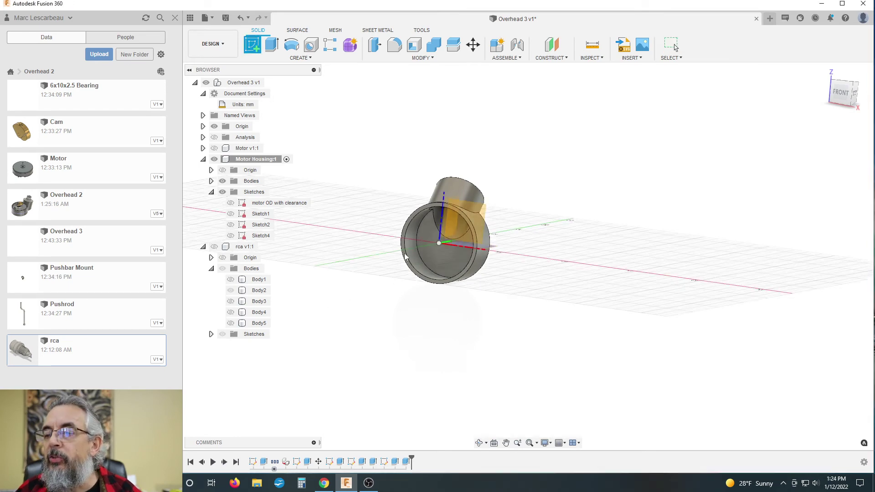
Step: Place Sketch5 on the housing's circular floor face and show Motor v1:1 inside the cup
left_click(436, 261)
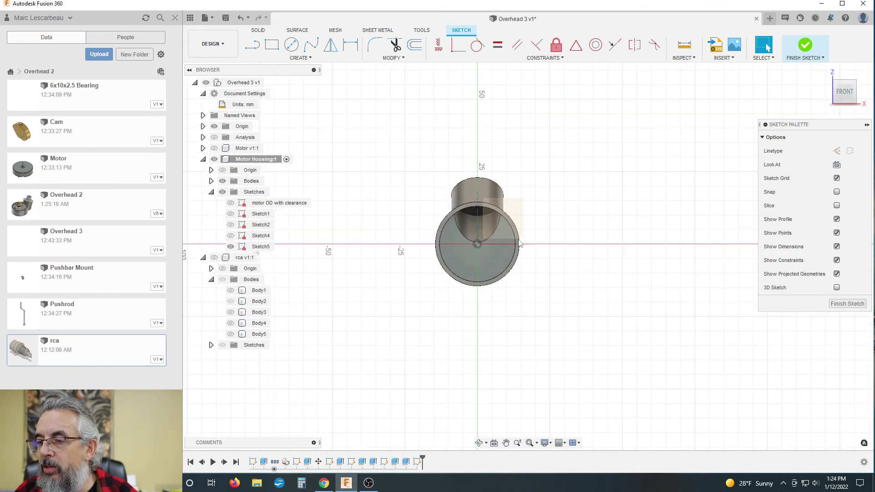
scroll(519, 237, "up", 3)
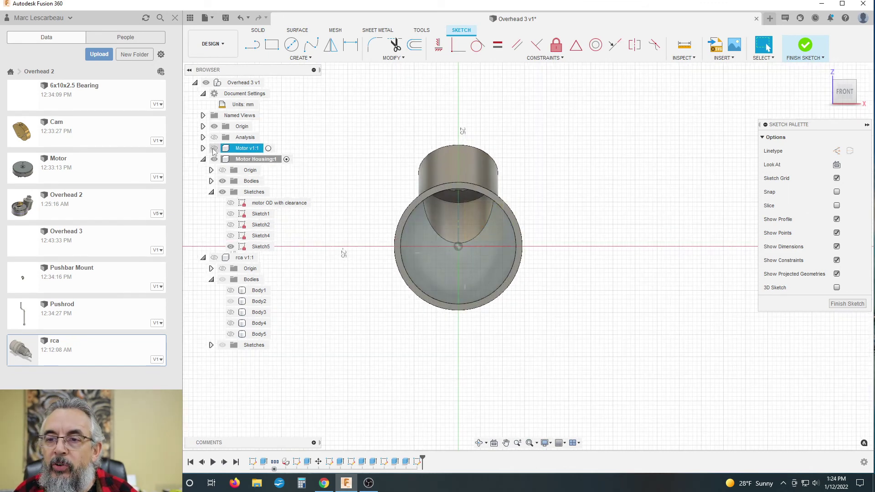
left_click(213, 148)
scroll(474, 232, "up", 2)
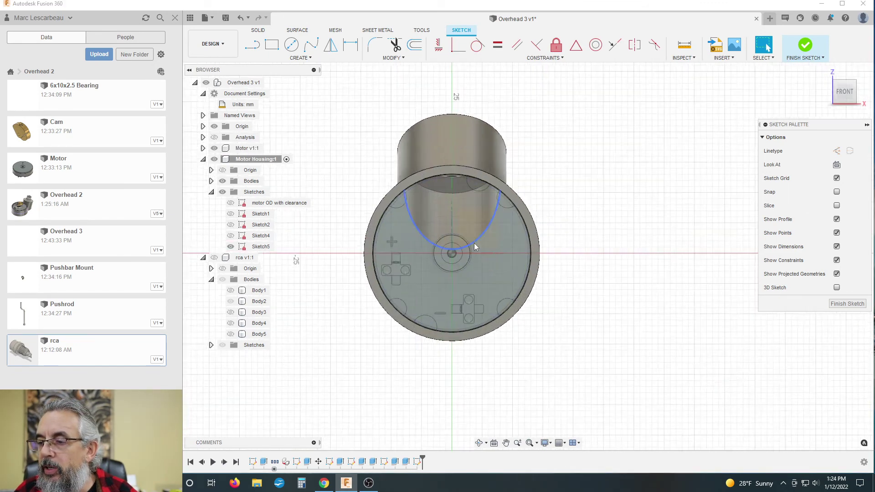
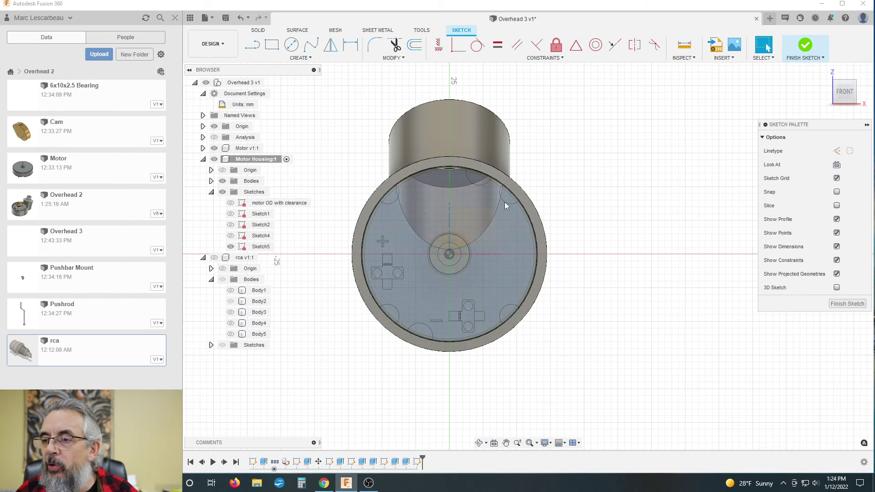
Step: Project the inner rim and centre-hole edges from the housing's inner face, then finish the end-face sketch
scroll(504, 202, "up", 2)
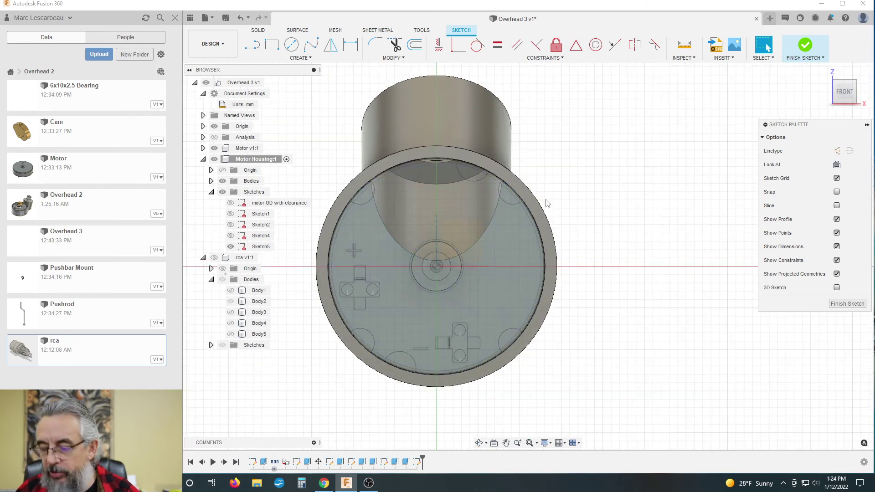
key("p")
left_click(509, 204)
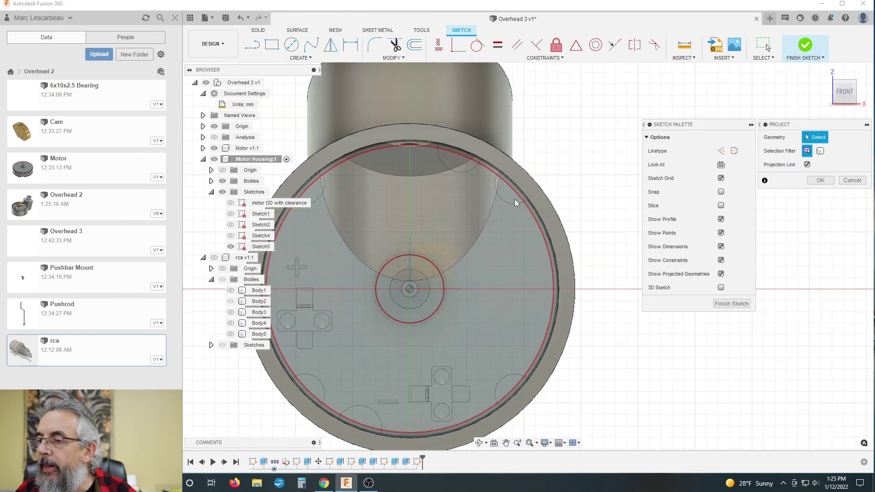
scroll(515, 198, "up", 1)
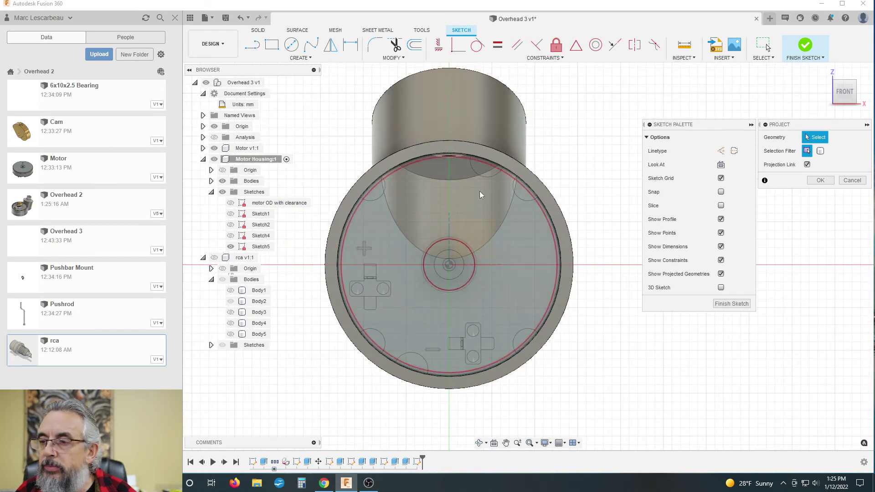
left_click(844, 180)
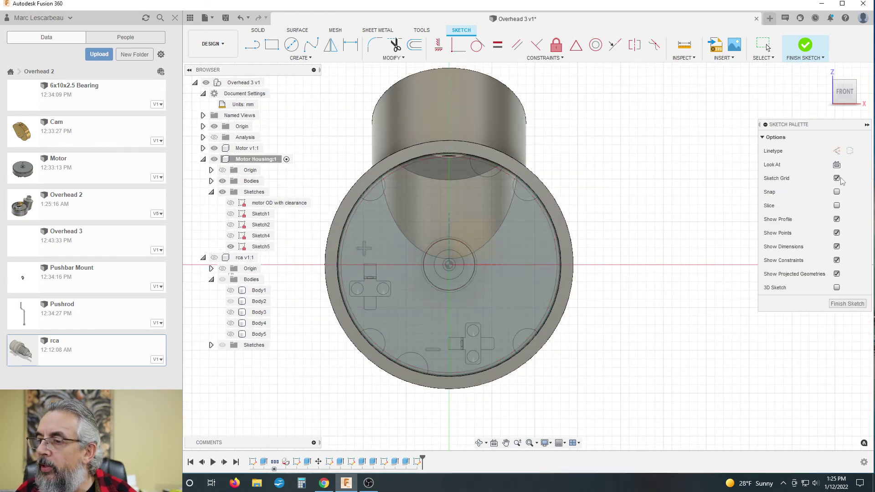
left_click(846, 303)
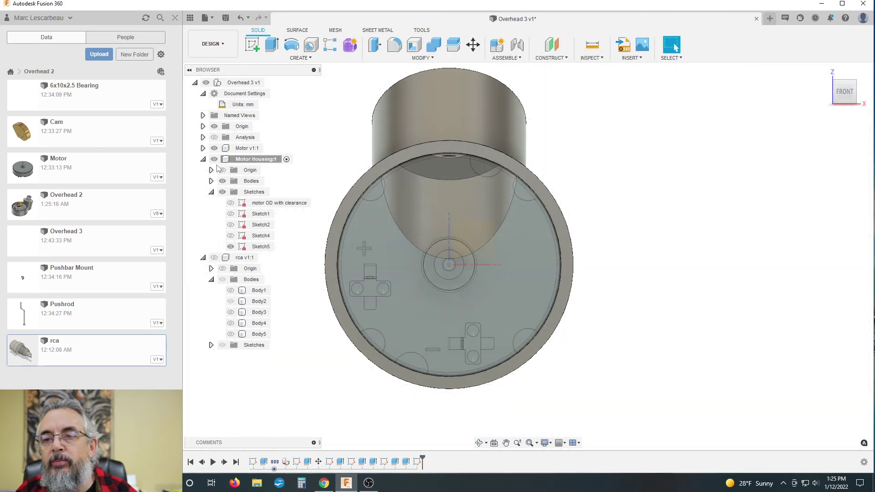
Step: Hide the housing, activate Motor v1:1, and start a sketch on the motor disc face
left_click(214, 159)
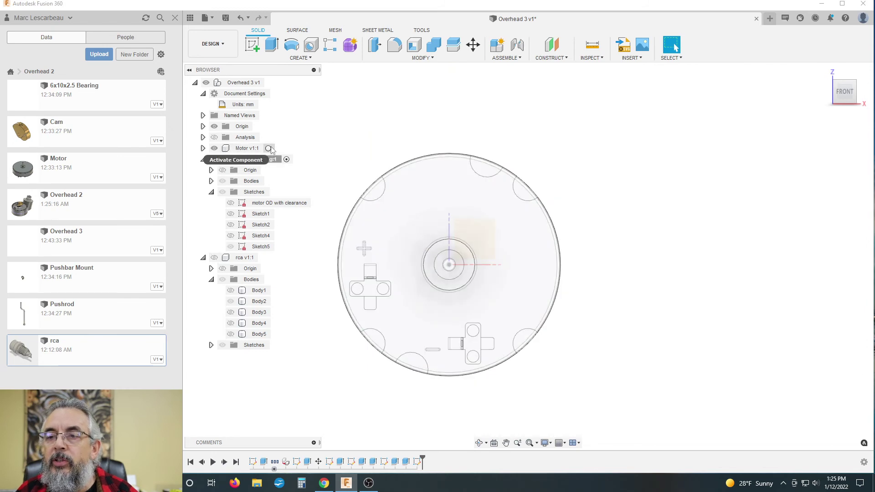
left_click(270, 148)
left_click(664, 201)
middle_click_drag(592, 222, 538, 221, "shift")
left_click(252, 44)
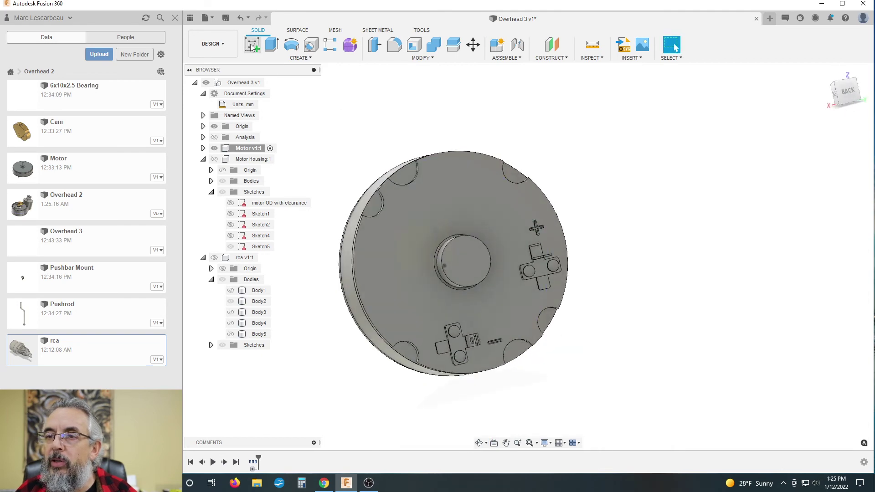
left_click(477, 207)
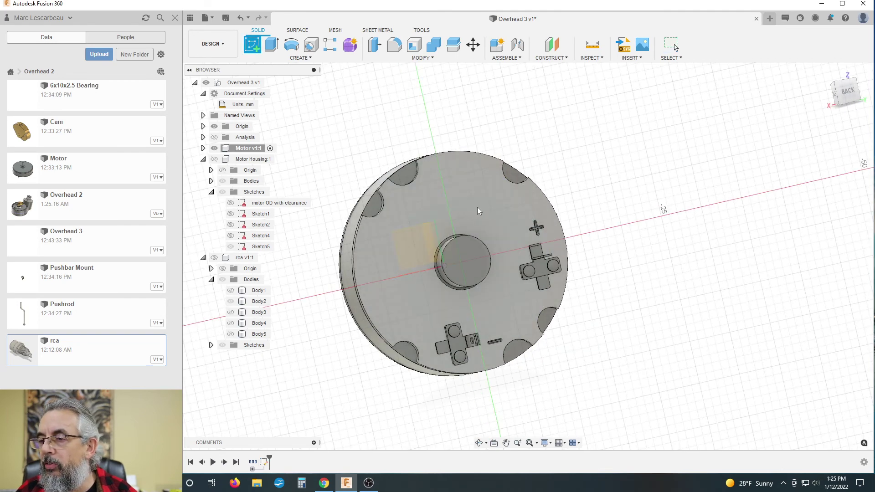
Step: Project the motor disc face outline into the new sketch and finish it
scroll(385, 174, "down", 1)
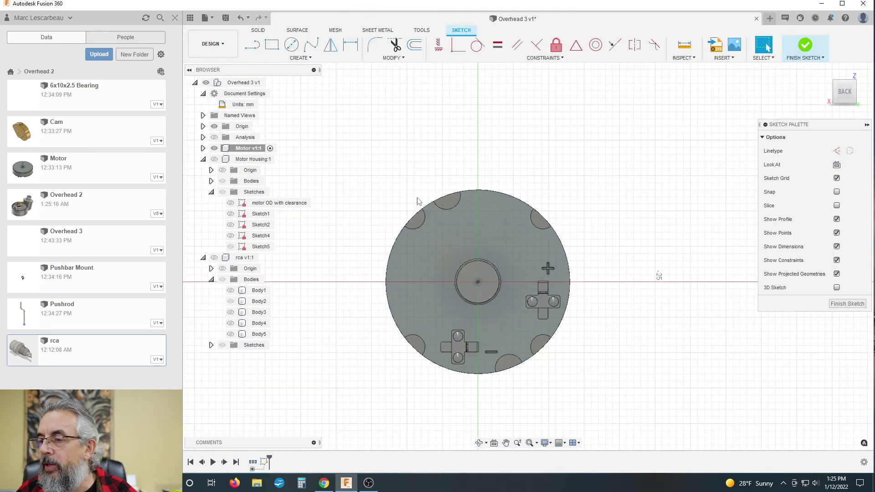
key("p")
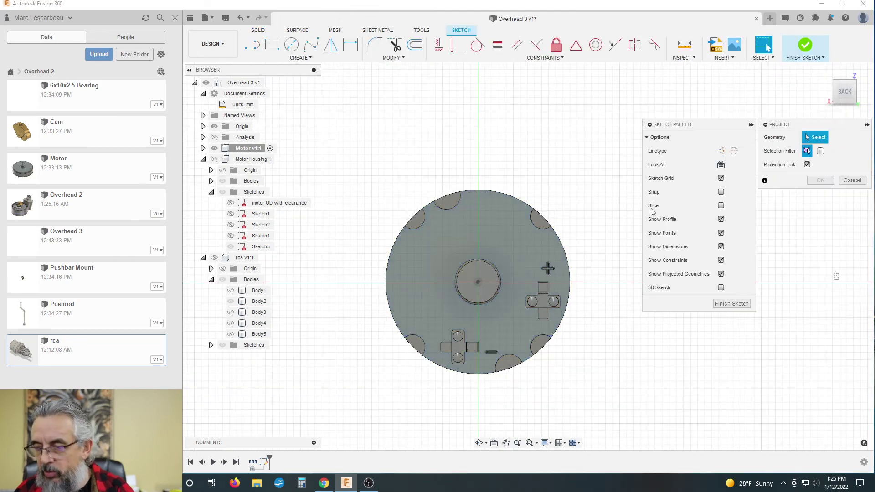
left_click(465, 239)
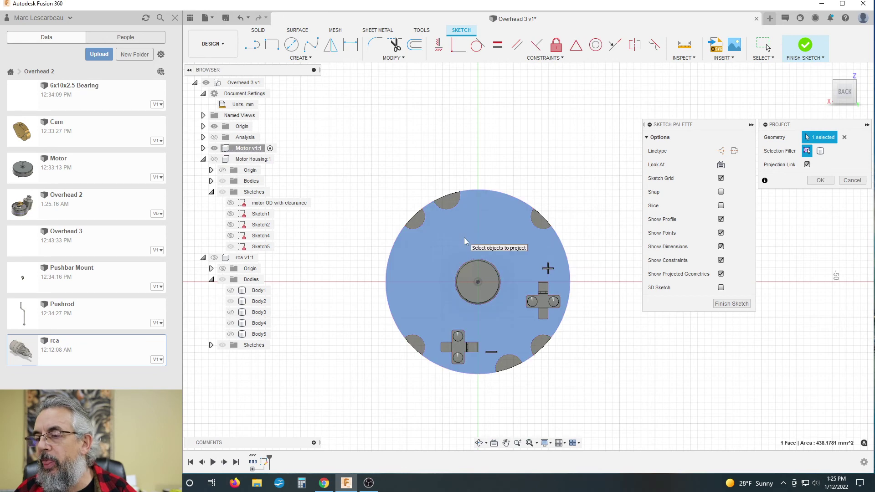
left_click(819, 182)
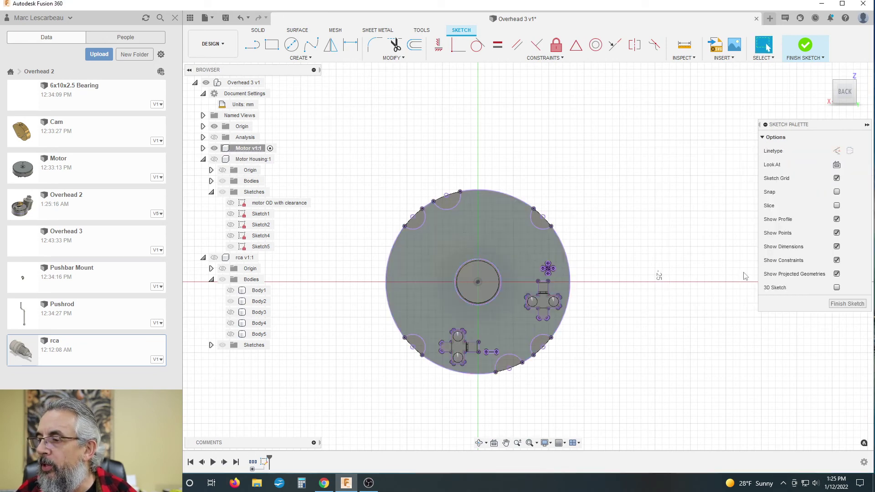
left_click(840, 303)
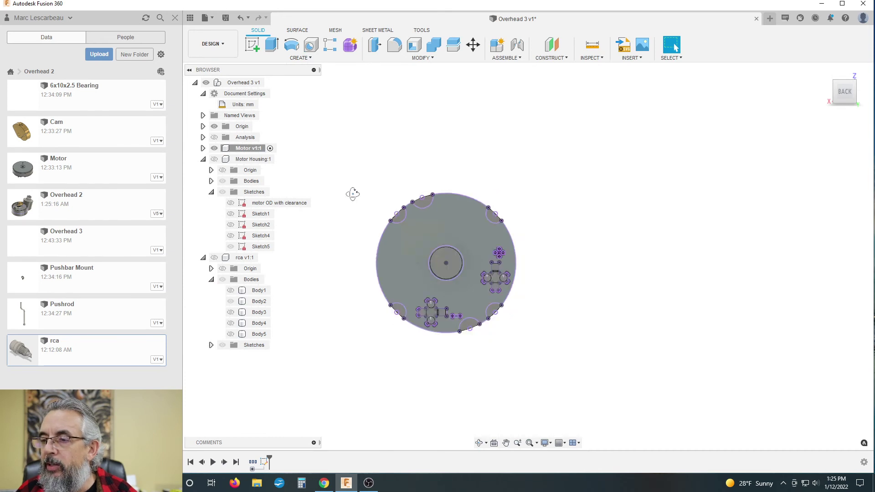
middle_click_drag(352, 194, 463, 173, "shift")
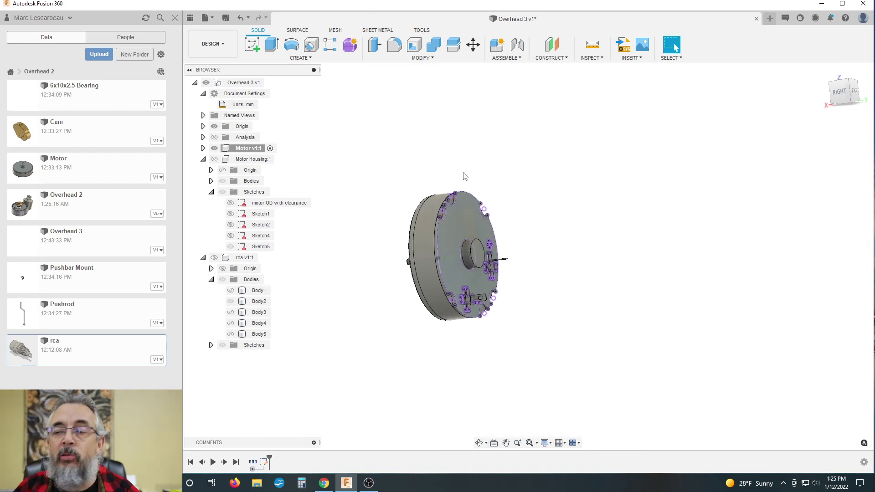
scroll(548, 214, "up", 5)
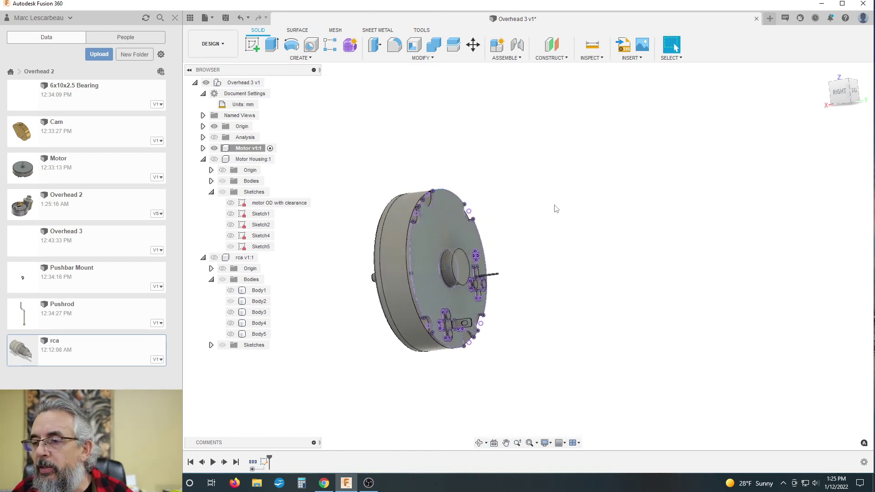
scroll(548, 222, "down", 3)
scroll(475, 175, "down", 2)
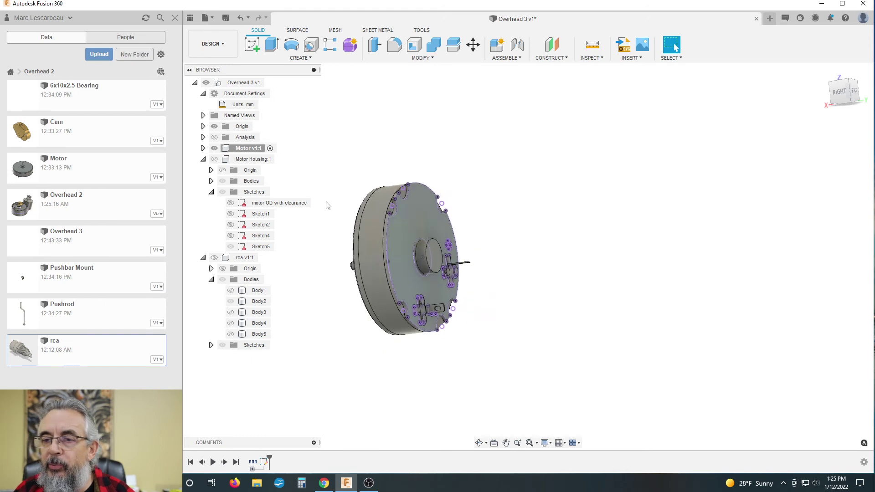
Step: Show the housing again, activate Motor Housing:1, and reopen Sketch5 for editing
left_click(214, 159)
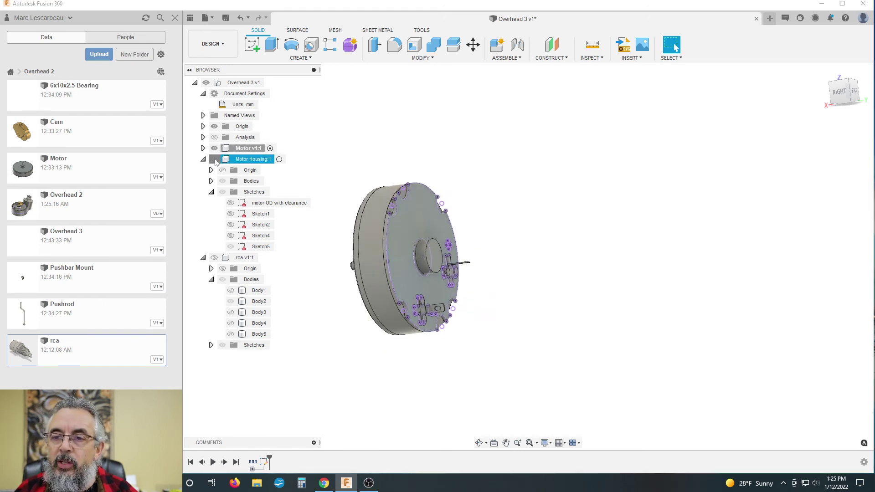
middle_click_drag(350, 184, 433, 177, "shift")
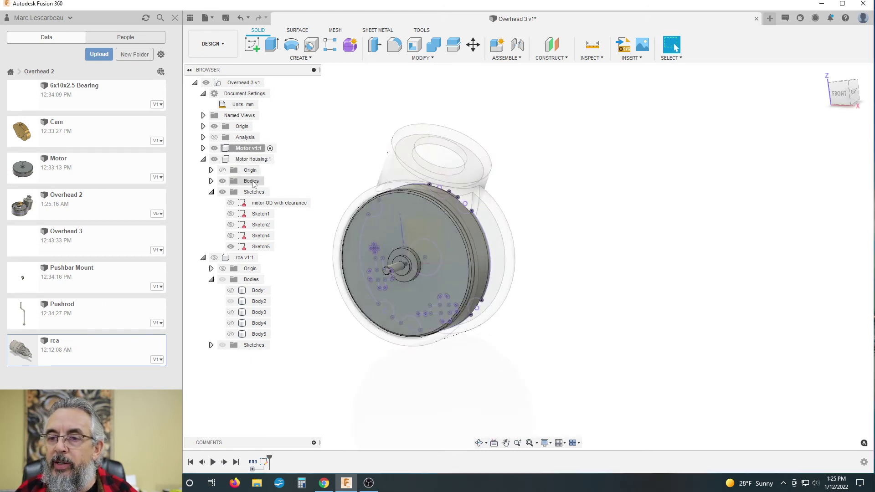
left_click(273, 159)
left_click(617, 233)
middle_click_drag(669, 231, 696, 241, "shift")
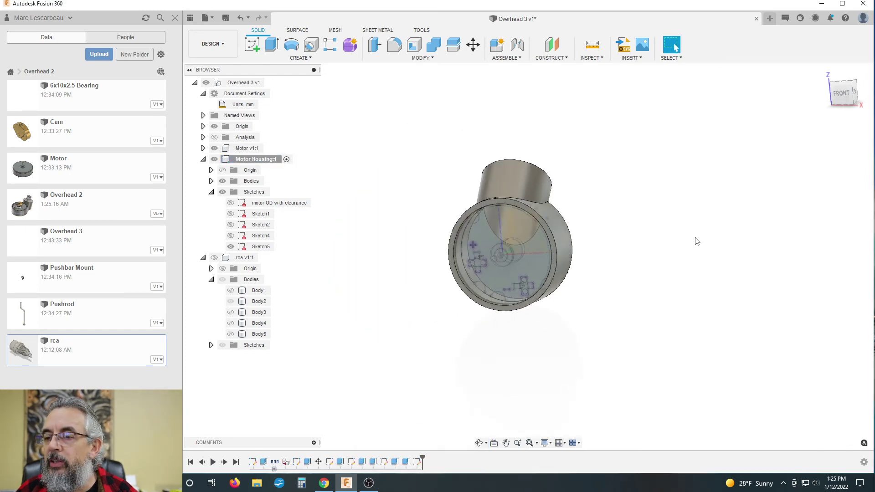
double_click(417, 461)
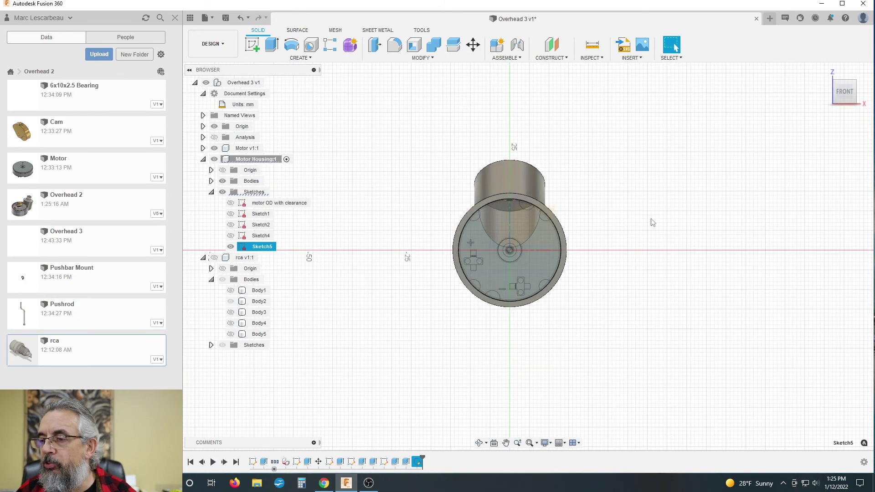
Step: Try the Center Diameter Circle tool, return to Select, and start projecting geometry into Sketch5
scroll(568, 218, "up", 3)
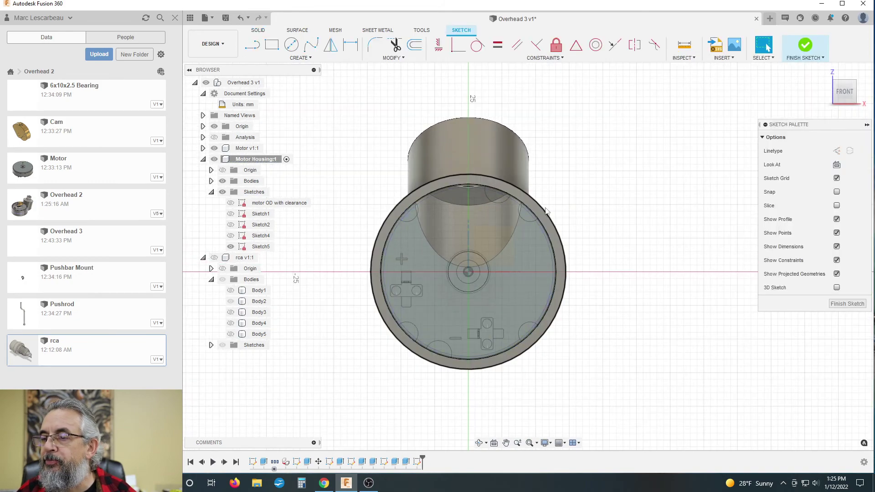
scroll(566, 195, "up", 2)
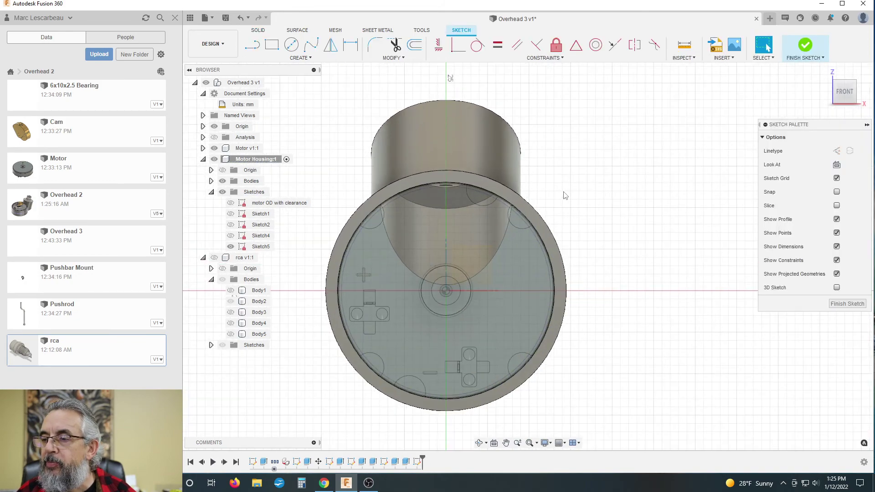
left_click(291, 46)
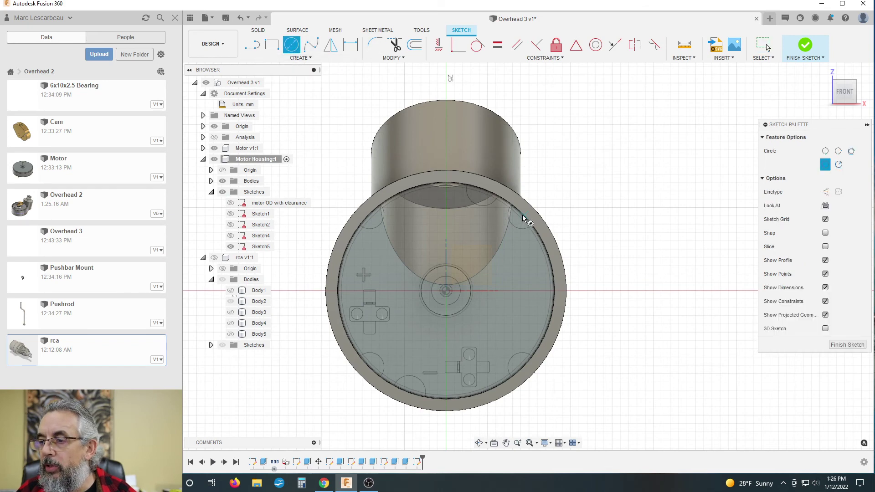
scroll(520, 219, "up", 2)
scroll(520, 220, "up", 2)
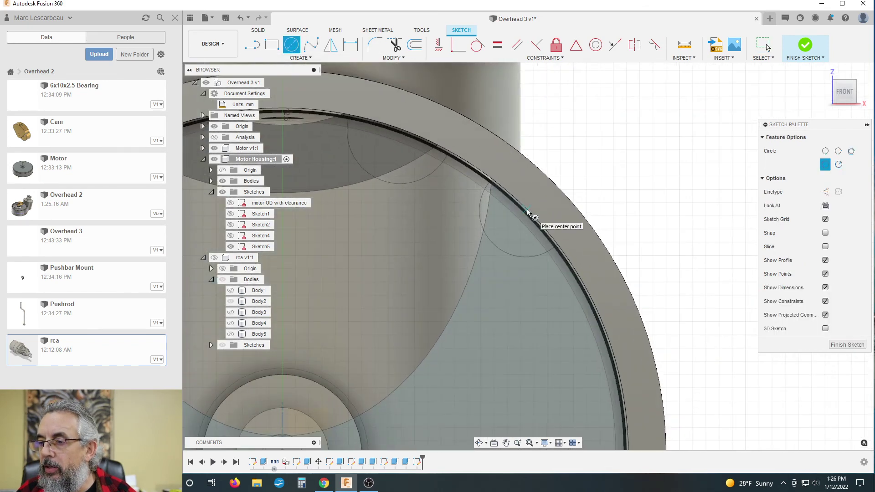
scroll(529, 211, "up", 5)
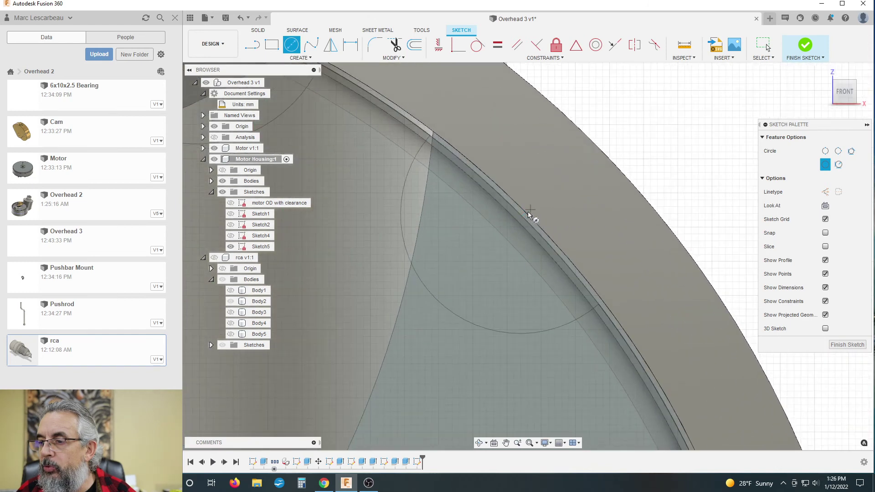
scroll(563, 127, "down", 3)
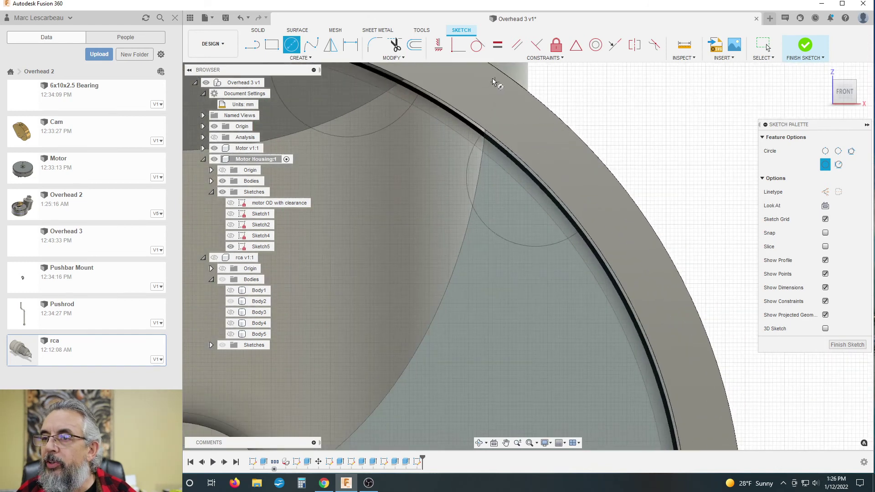
scroll(563, 127, "down", 2)
left_click(764, 44)
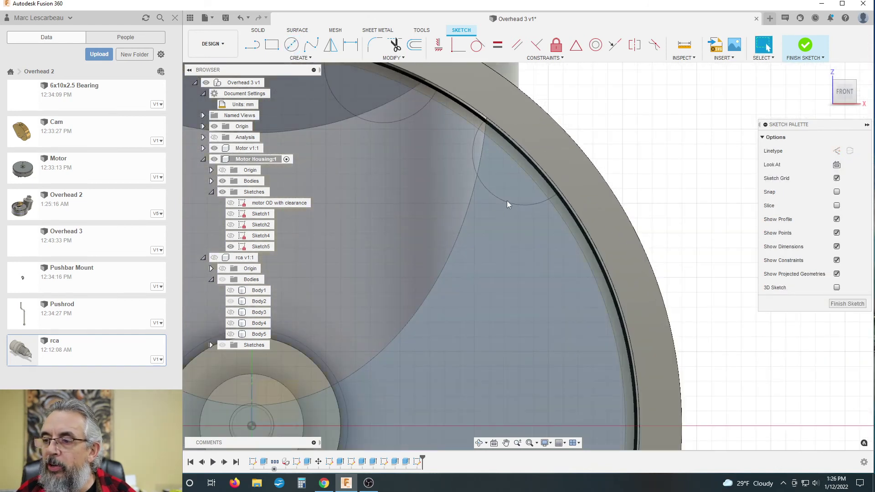
scroll(711, 177, "down", 3)
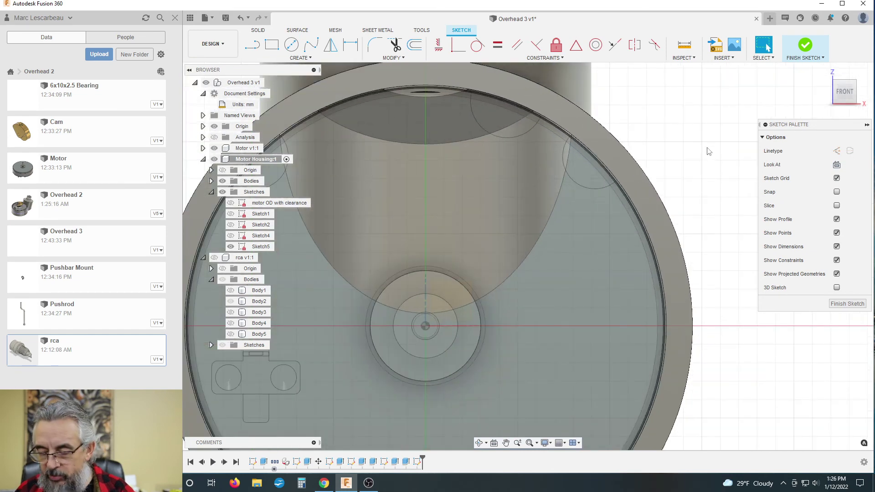
key("p")
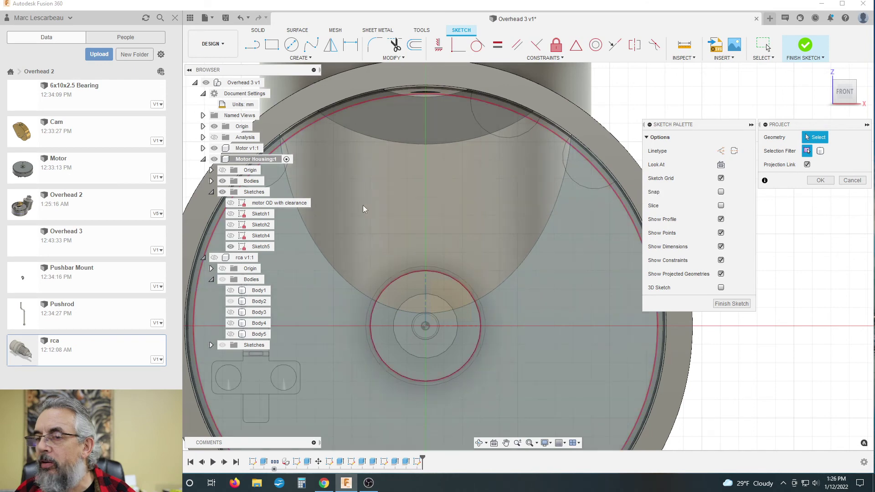
Step: Expand Motor v1:1, make its Sketch1 visible, and hide the motor's bodies
left_click(203, 148)
left_click(211, 182)
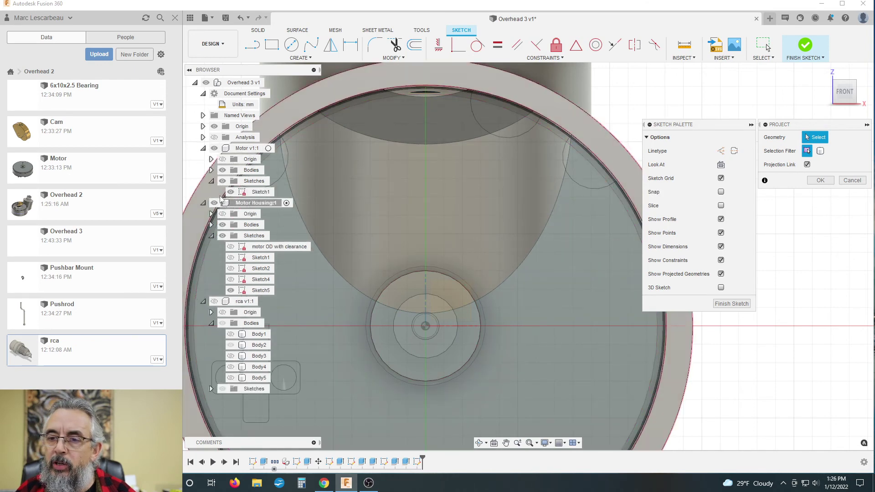
left_click(231, 192)
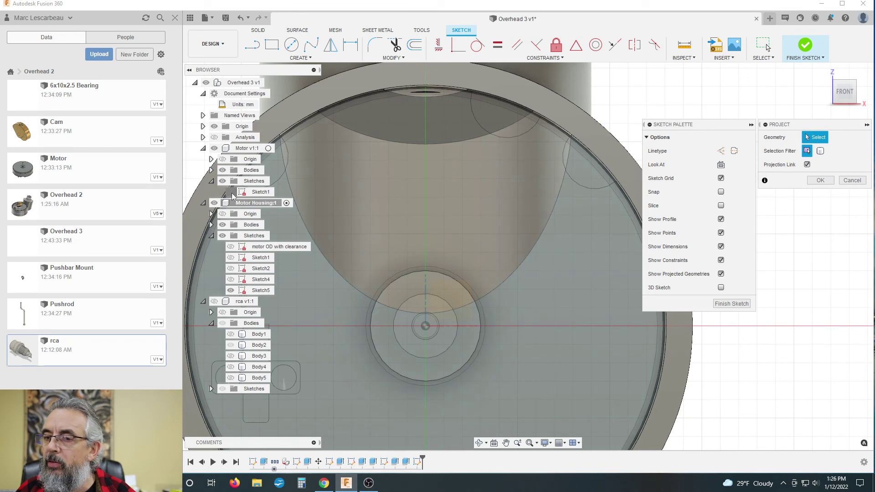
left_click(223, 169)
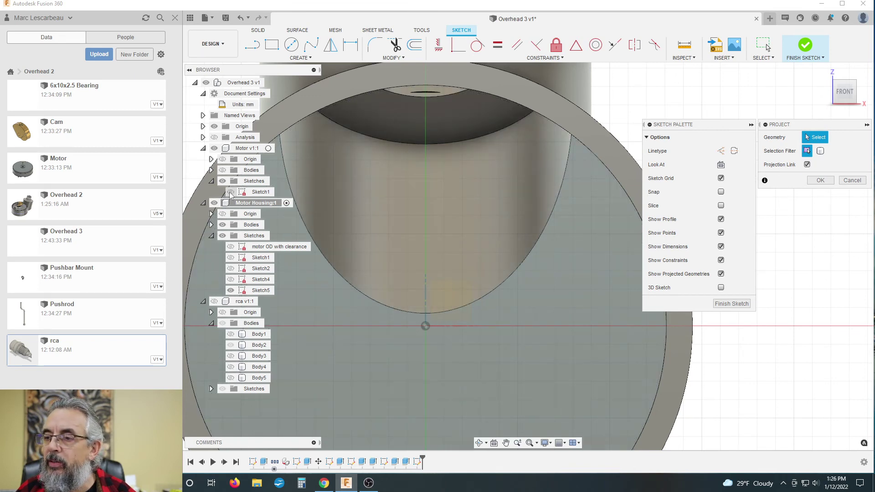
scroll(451, 141, "down", 3)
scroll(437, 145, "down", 2)
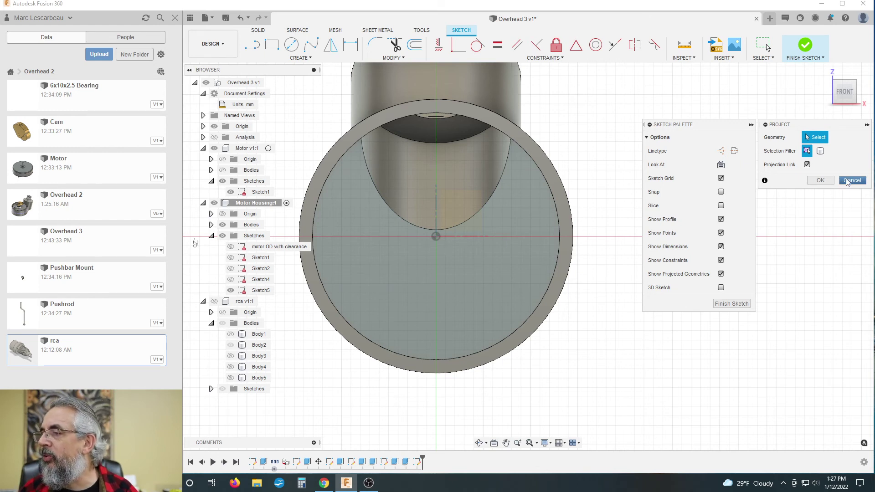
Step: Cancel the projection, finish the sketch, and delete Sketch5 from the timeline
left_click(846, 181)
left_click(846, 306)
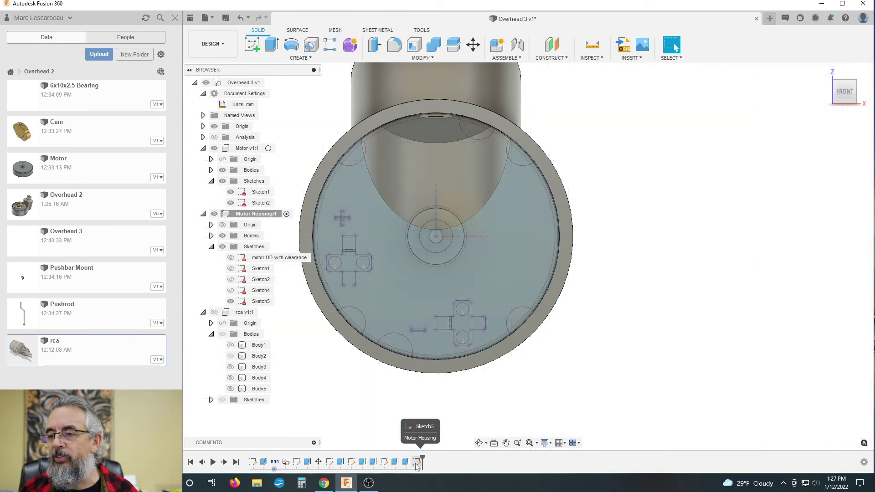
left_click(417, 463)
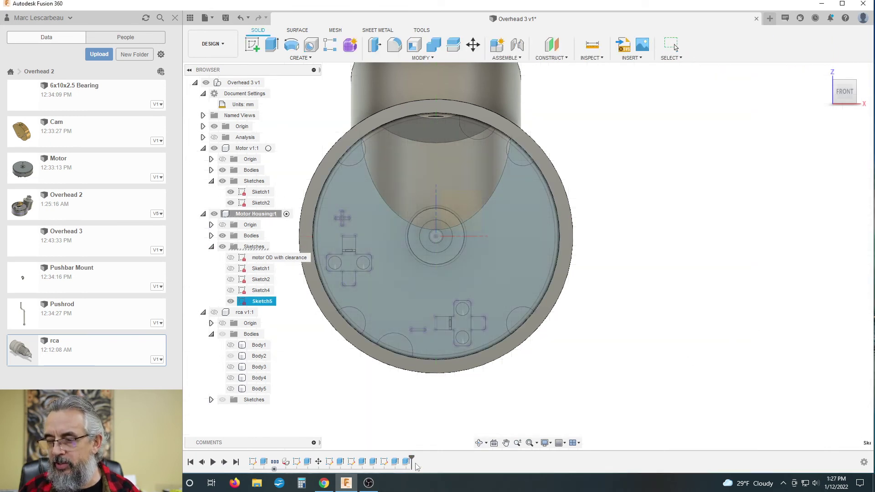
key("Delete")
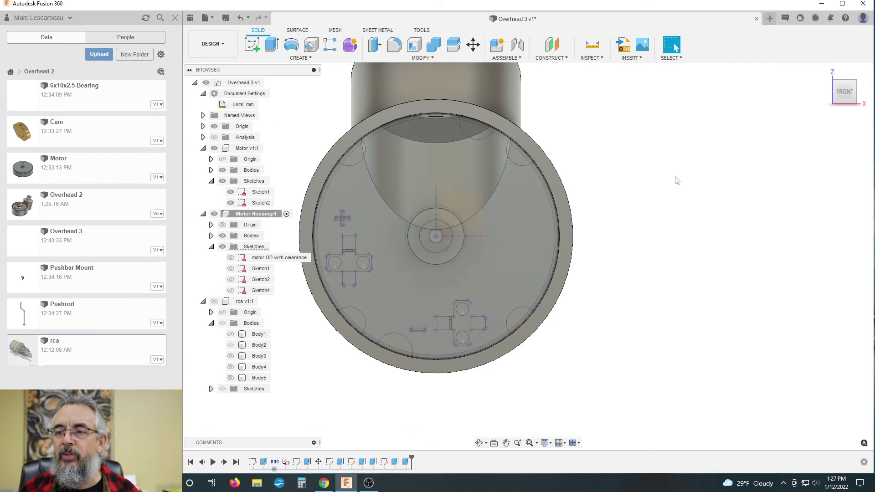
Step: Hide the motor and start Sketch6 on the housing's inner face
left_click(252, 44)
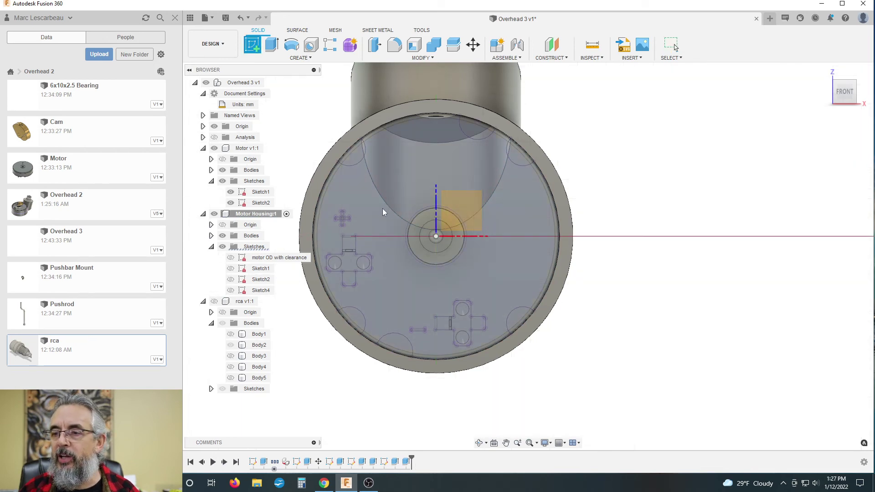
middle_click_drag(479, 232, 321, 232, "shift")
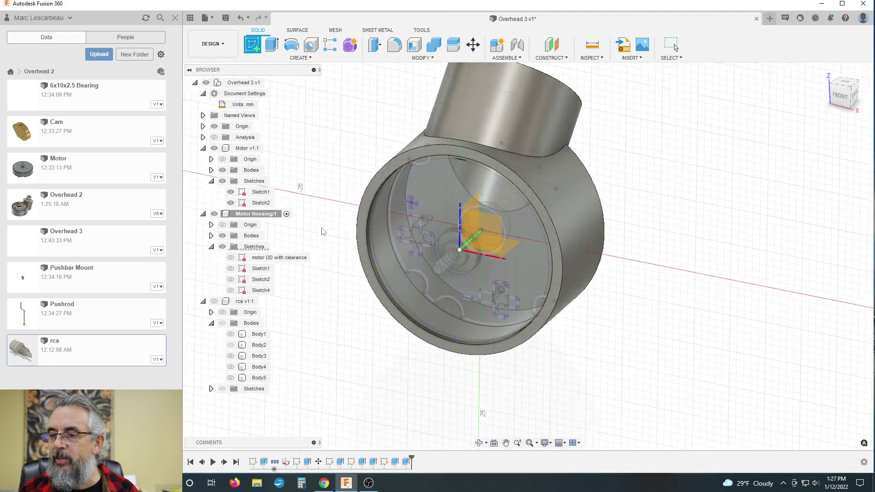
left_click(214, 148)
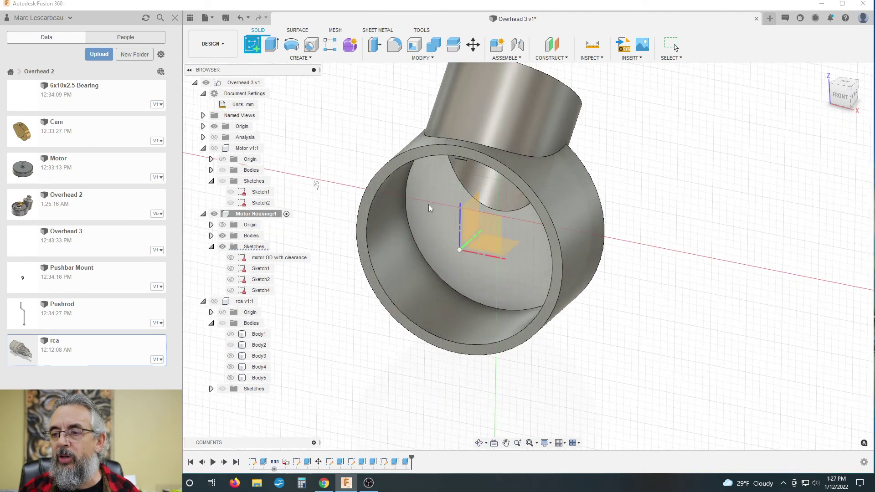
left_click(431, 223)
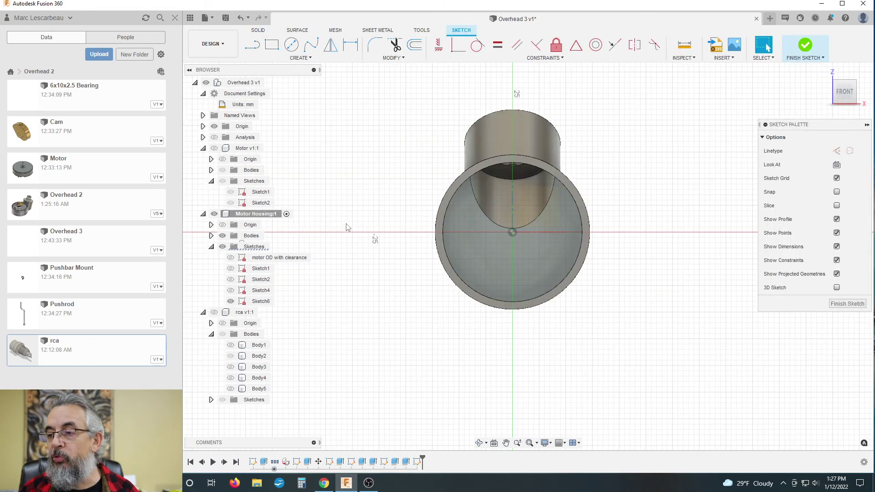
Step: Turn Motor v1:1 back on inside the housing, zoom to inspect, and start the Circle command
scroll(535, 151, "up", 1)
scroll(533, 169, "down", 2)
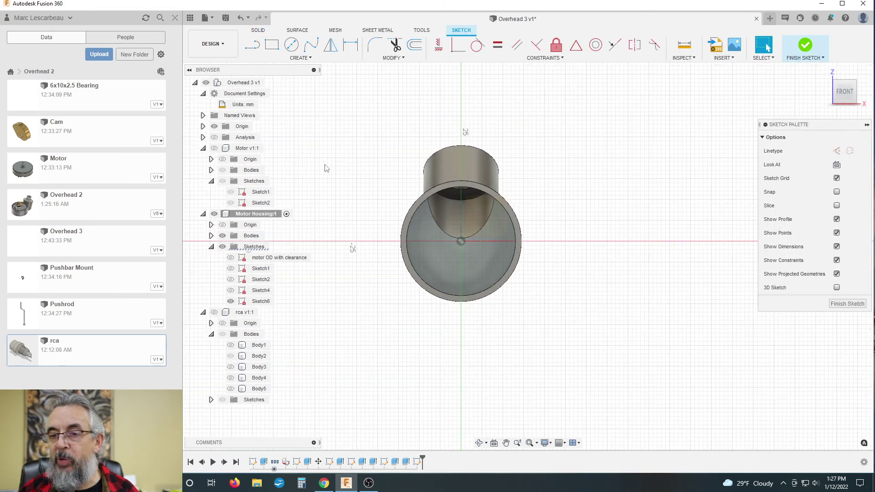
left_click(215, 148)
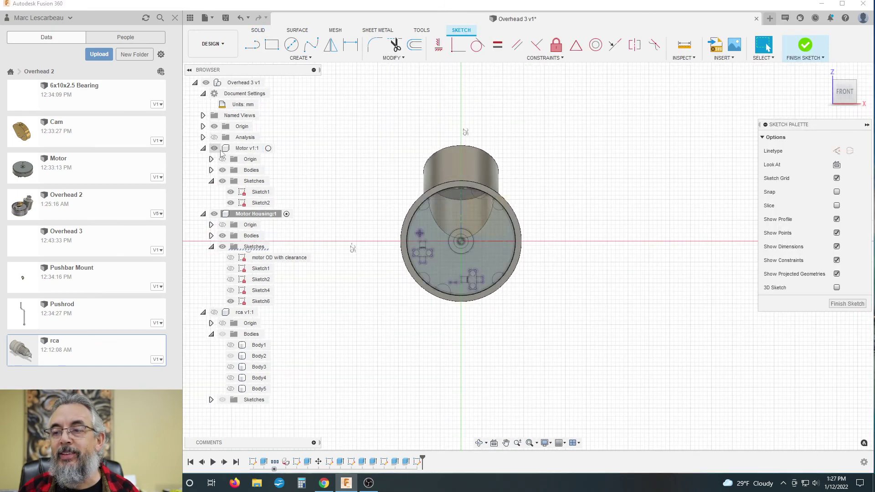
scroll(515, 223, "up", 2)
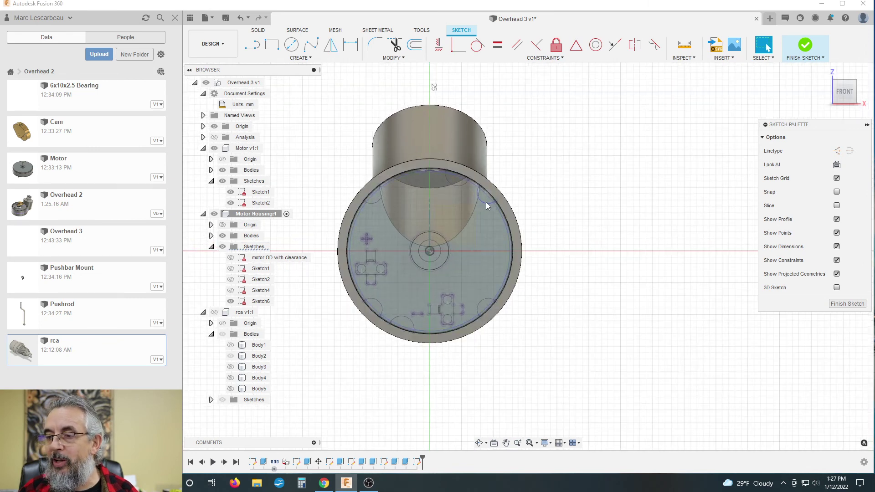
scroll(486, 201, "up", 6)
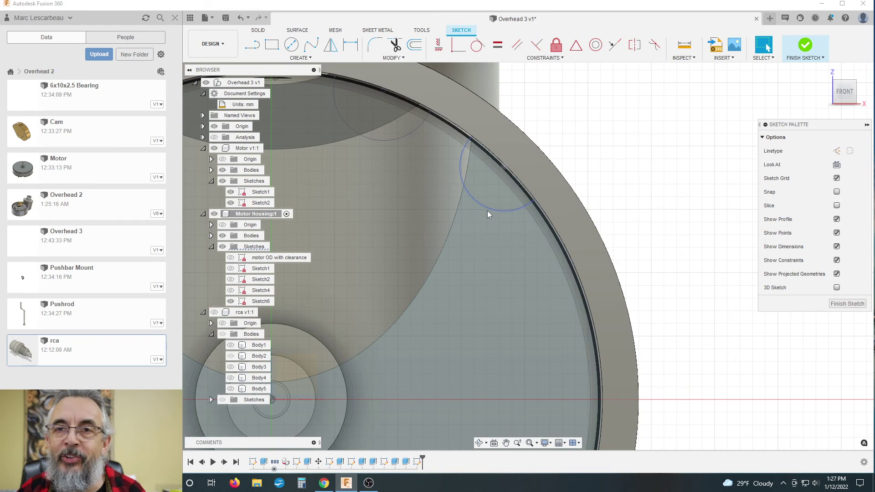
scroll(585, 212, "down", 6)
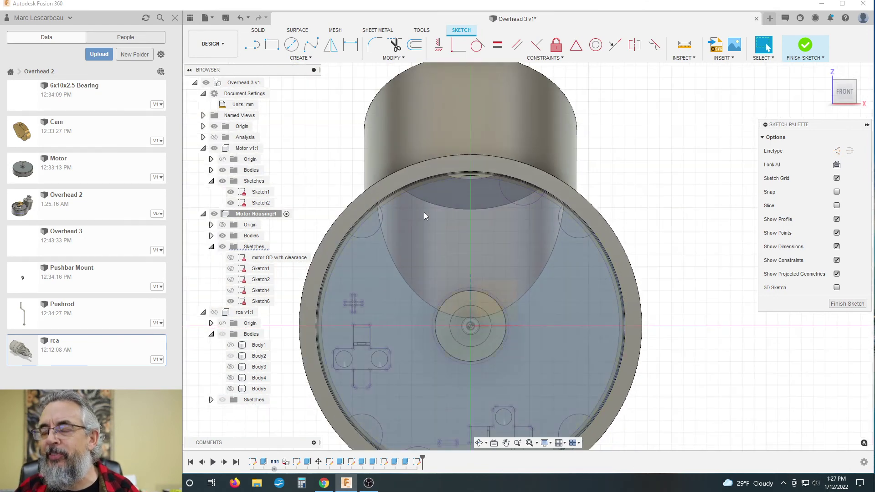
scroll(424, 212, "down", 2)
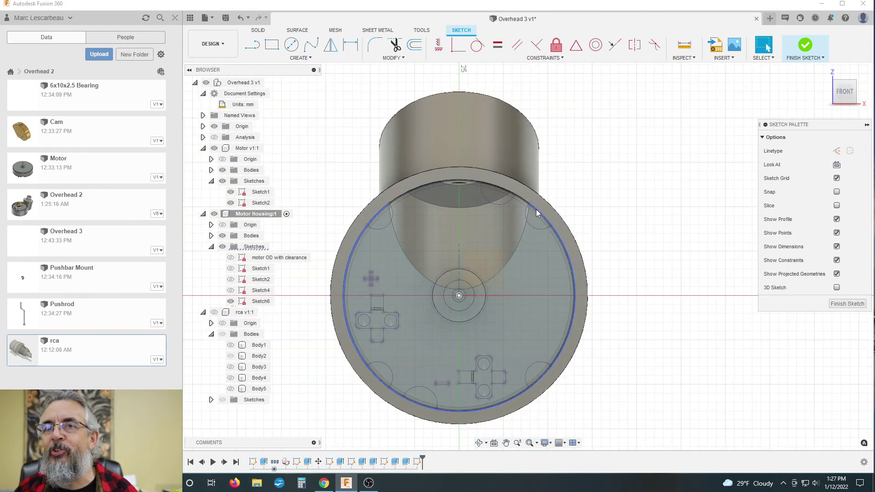
scroll(531, 226, "up", 1)
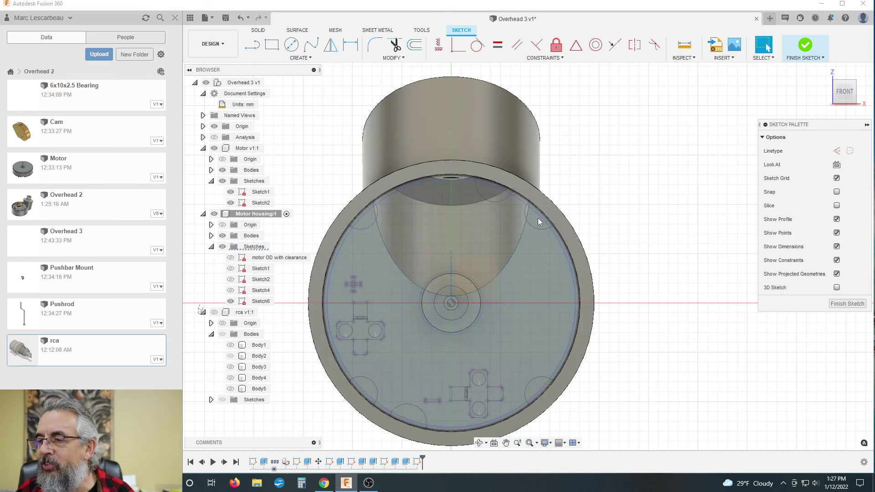
scroll(537, 228, "up", 4)
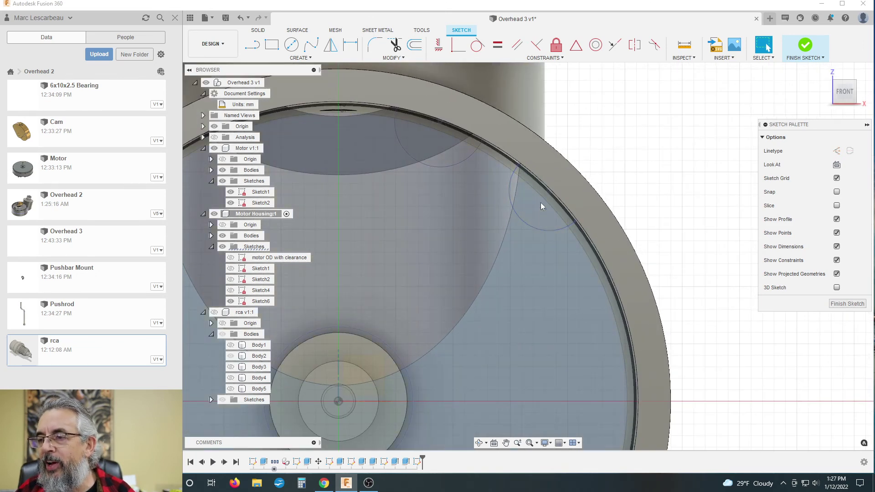
scroll(547, 196, "down", 3)
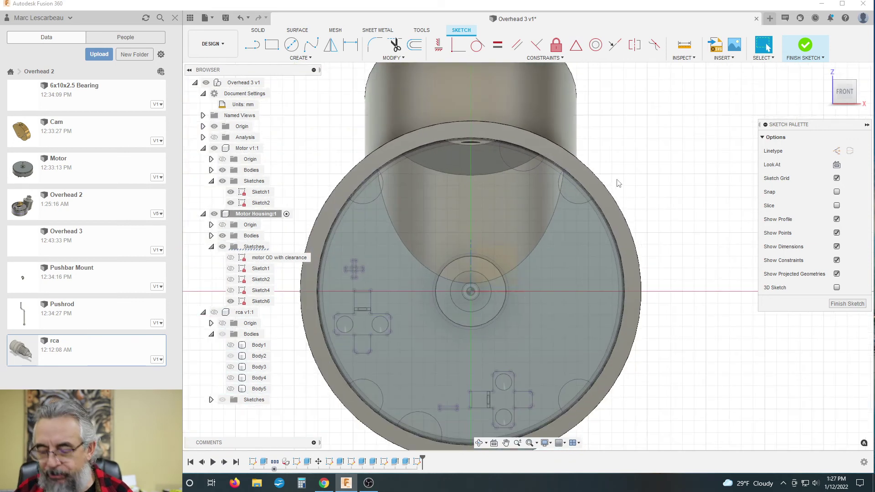
key("c")
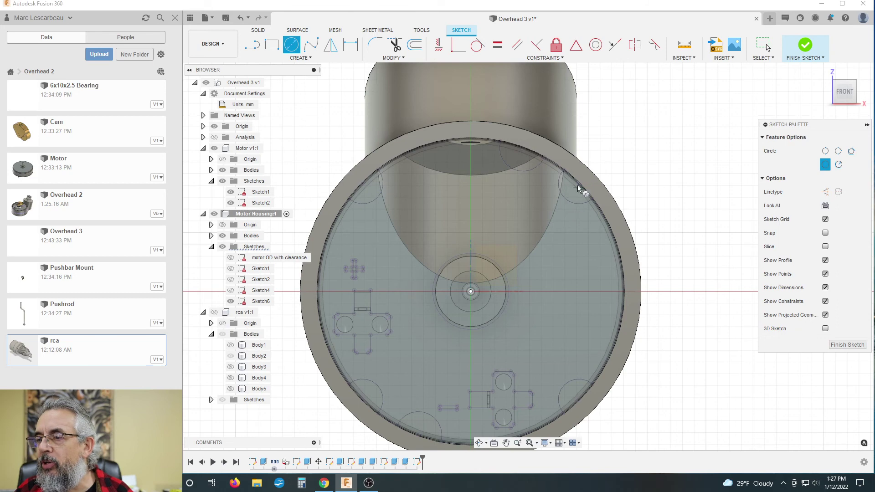
scroll(576, 183, "up", 4)
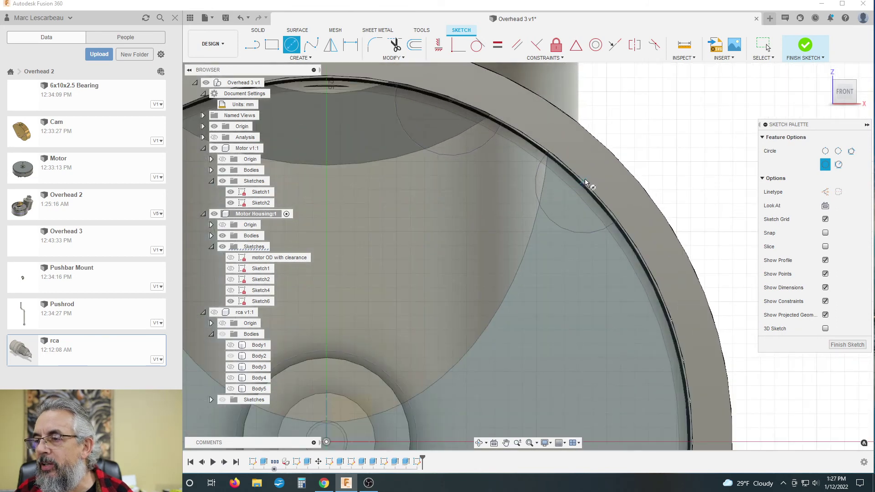
scroll(578, 190, "down", 5)
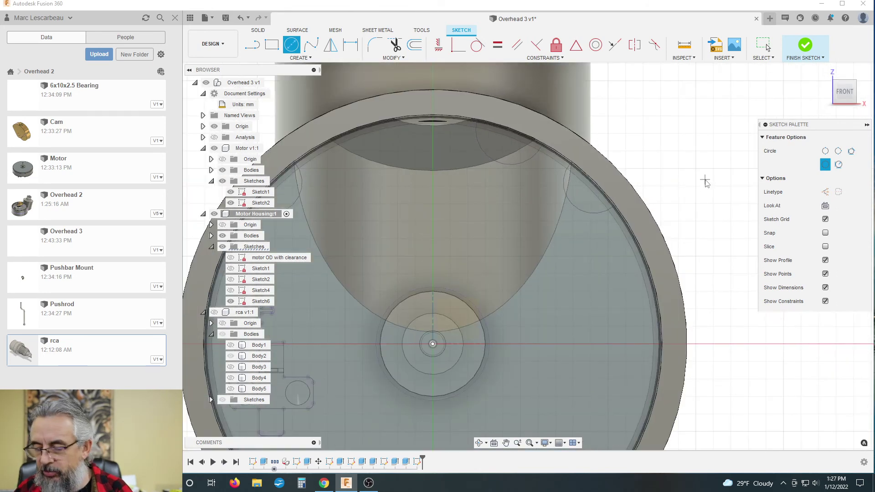
Step: Project the top-right, top-left, bottom-left and bottom-right small arcs into Sketch6
key("p")
left_click(588, 211)
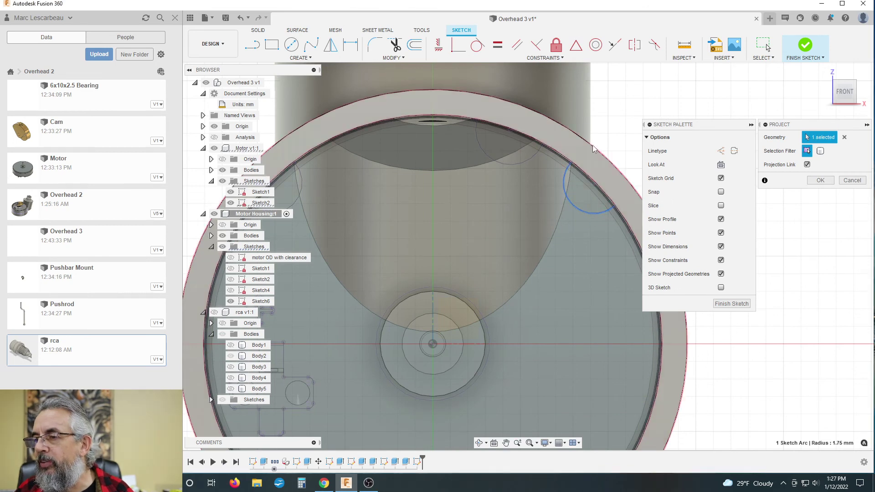
key("F6")
left_click(436, 176)
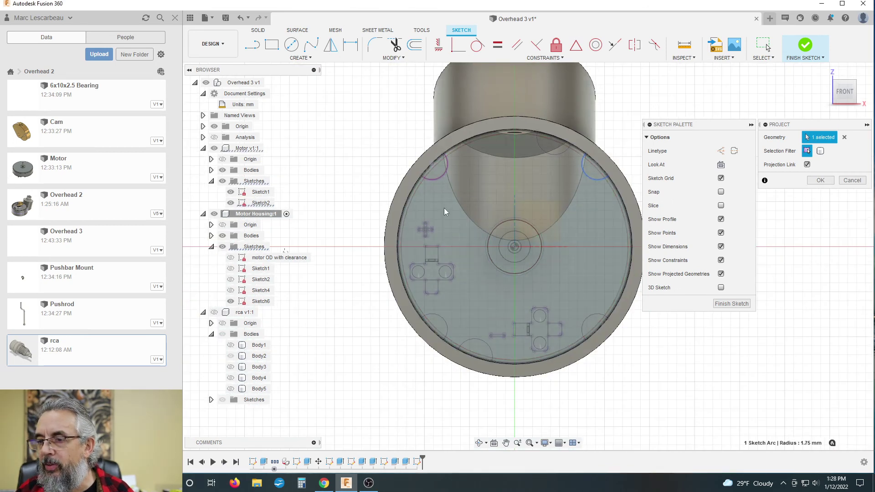
left_click(442, 315)
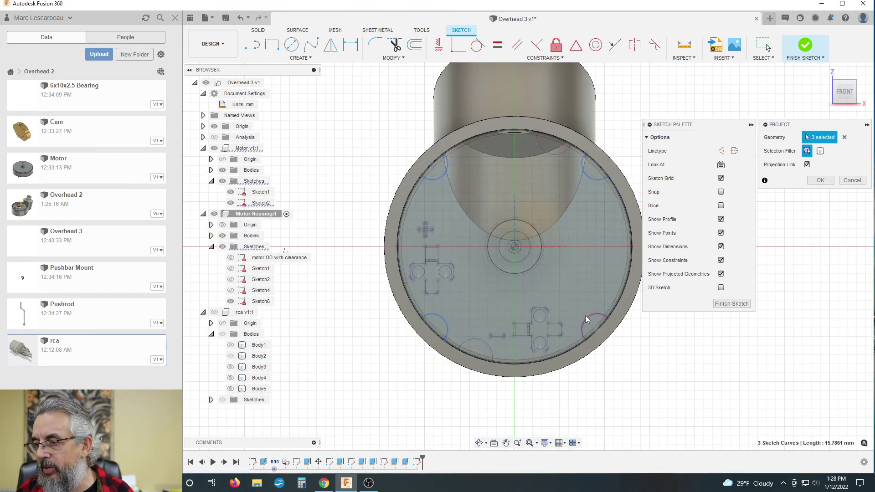
left_click(585, 316)
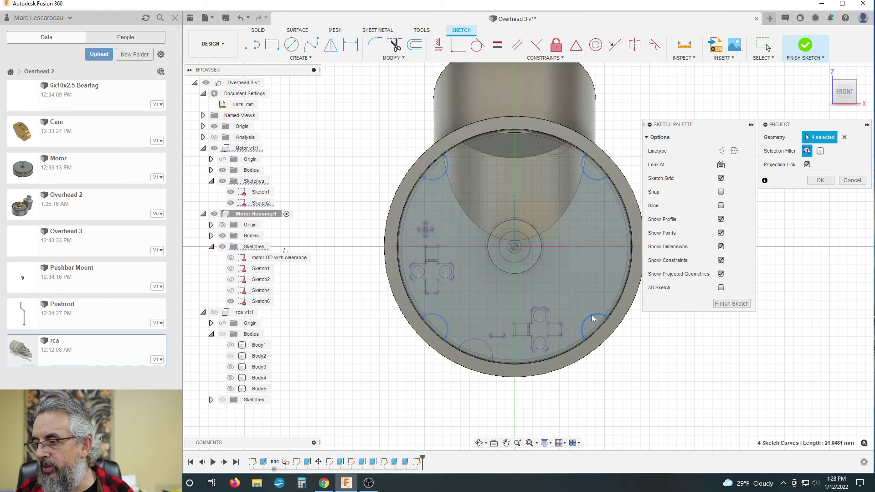
left_click(820, 180)
scroll(447, 231, "down", 2)
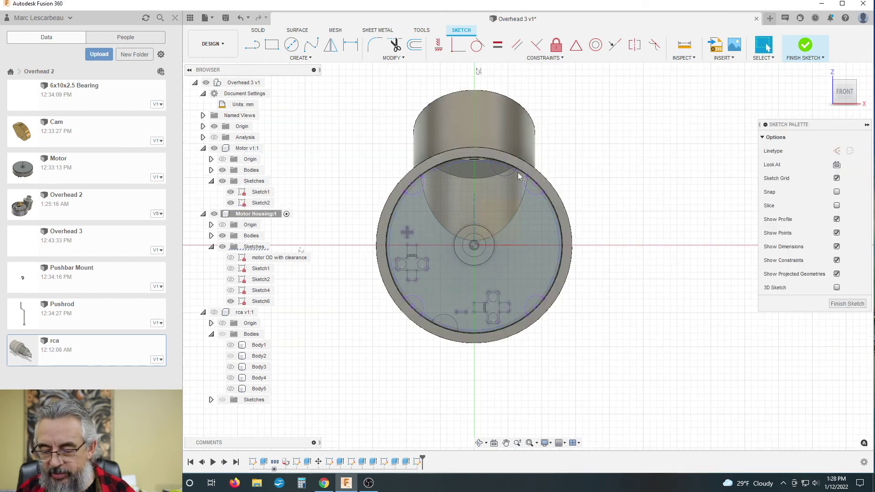
Step: Draw 1.75 mm diameter circles centred on the top-right and top-left arcs
key("c")
scroll(517, 173, "up", 3)
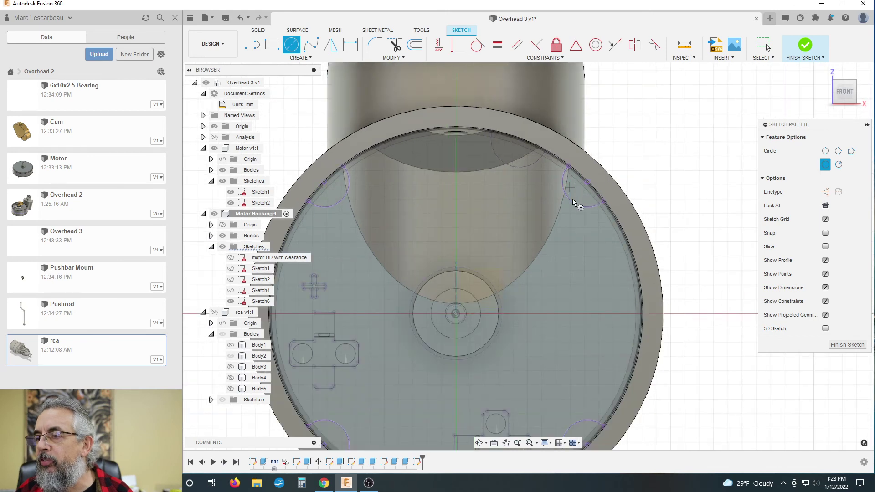
left_click(586, 182)
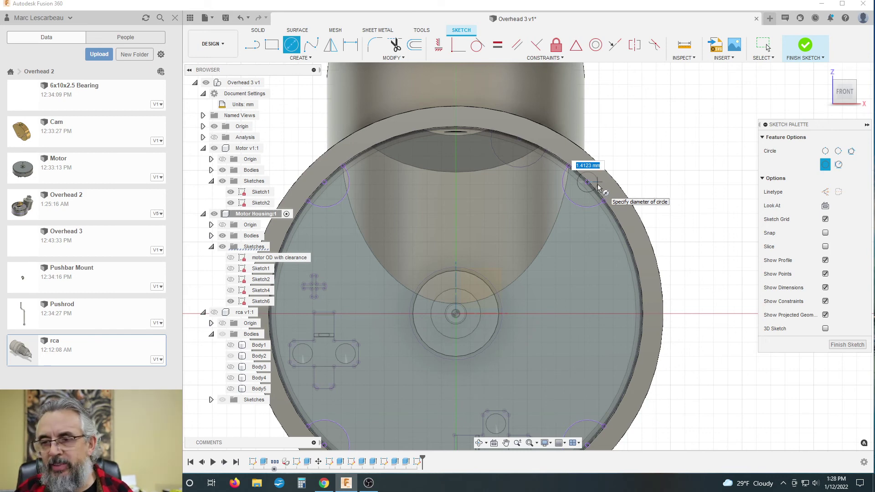
type("1.75")
key("Tab")
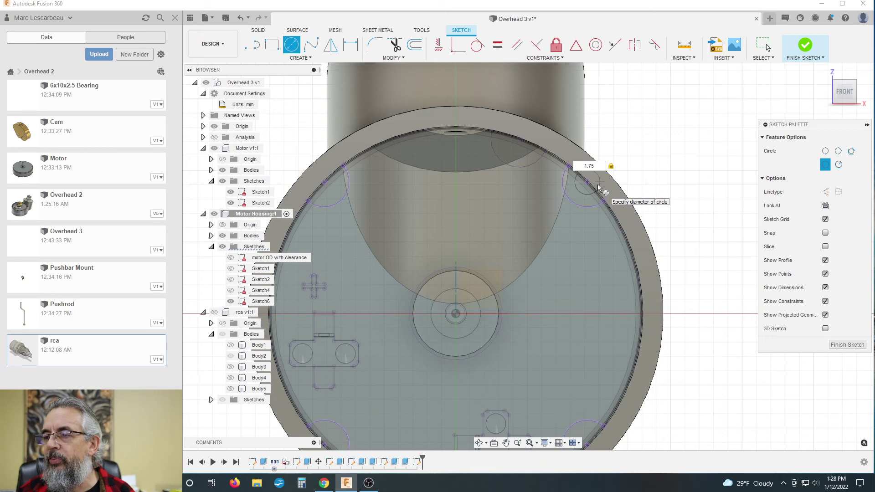
key("Return")
key("Escape")
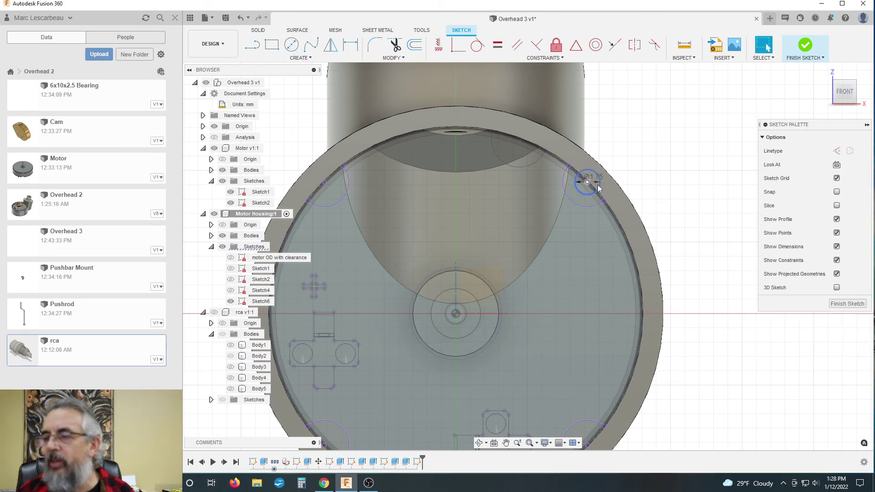
scroll(615, 162, "down", 2)
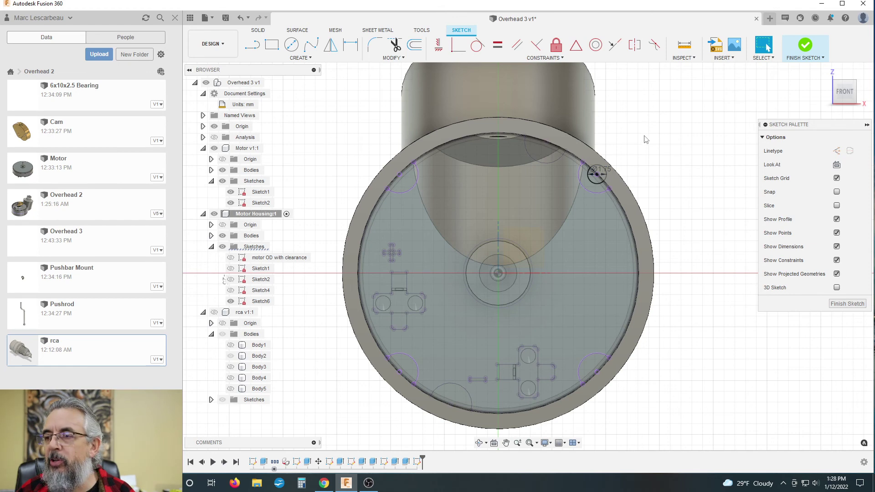
key("c")
left_click(399, 174)
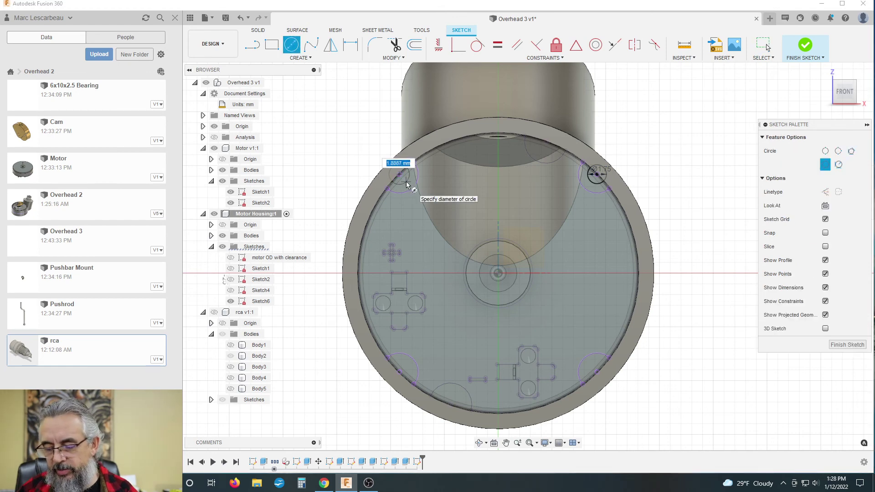
type("d26")
key("Return")
key("Escape")
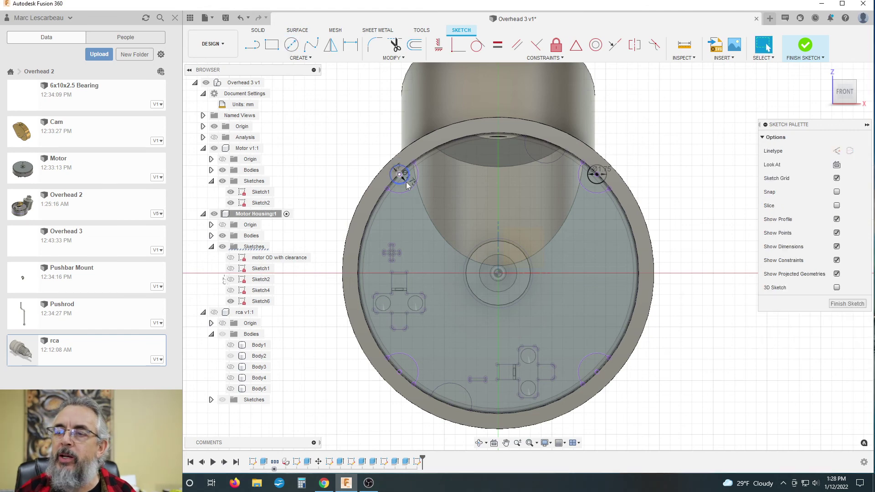
Step: Draw 1.75 mm diameter circles at the lower-left and lower-right mounting holes
key("c")
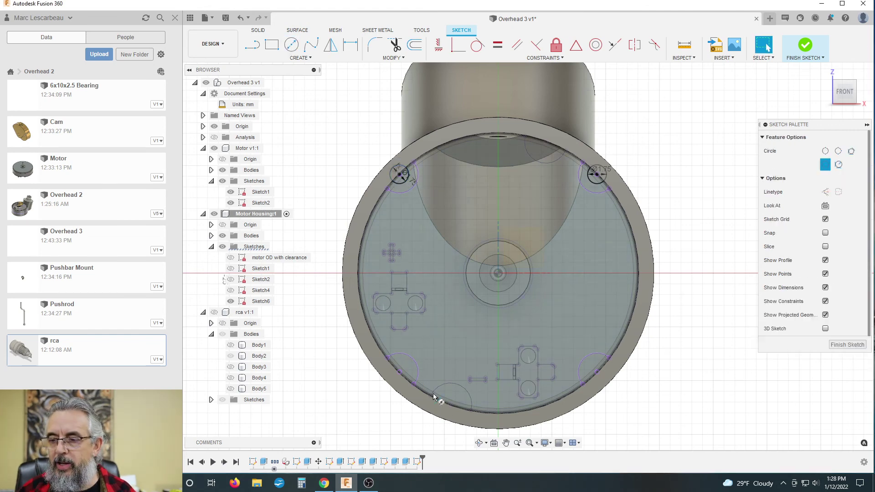
left_click(400, 370)
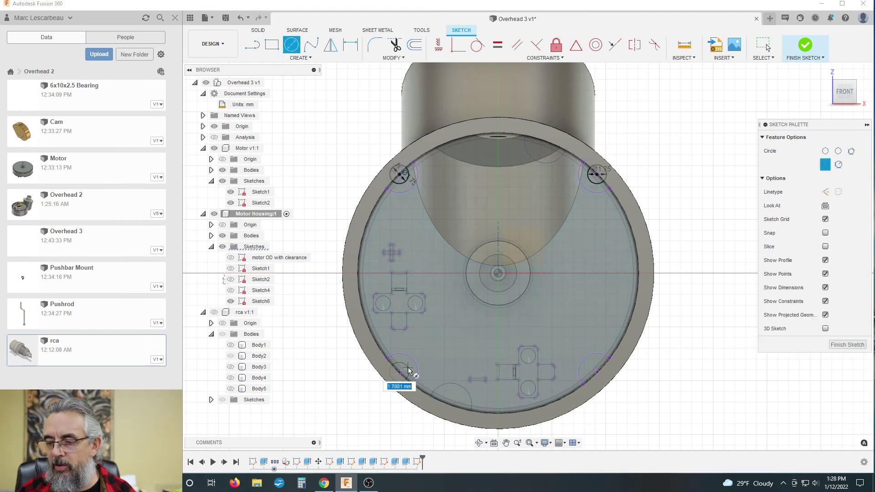
type("1.75")
key("Return")
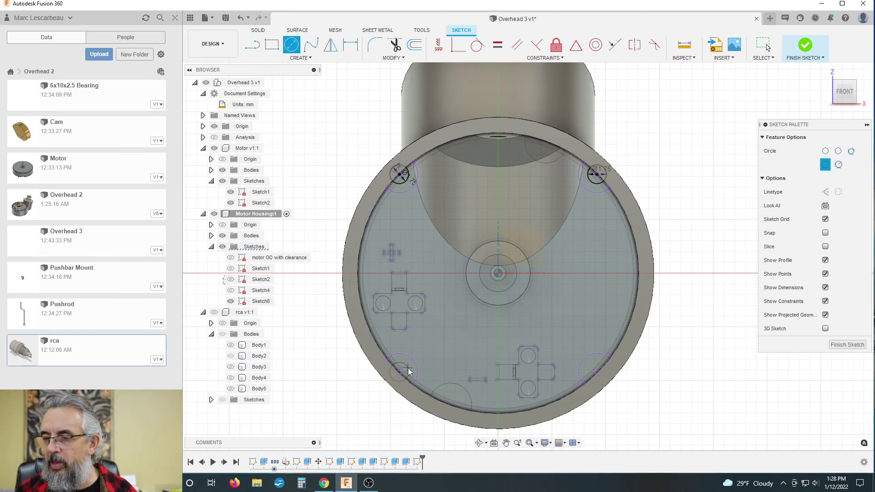
key("Escape")
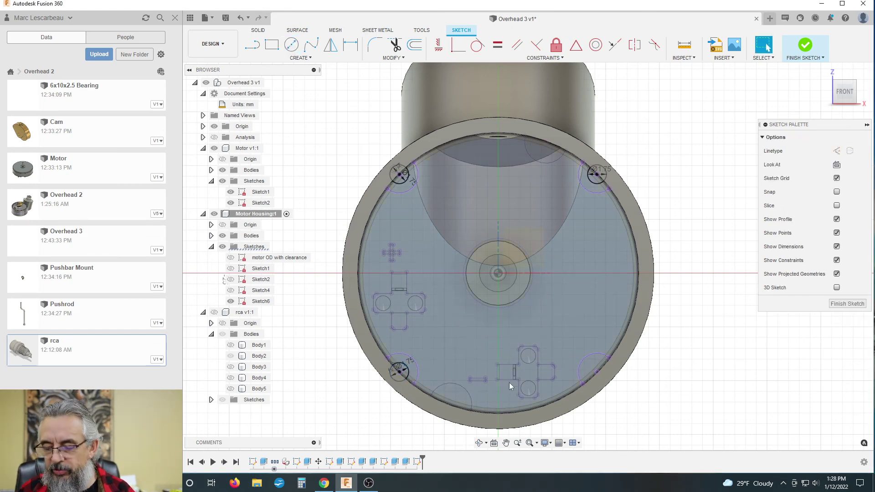
key("c")
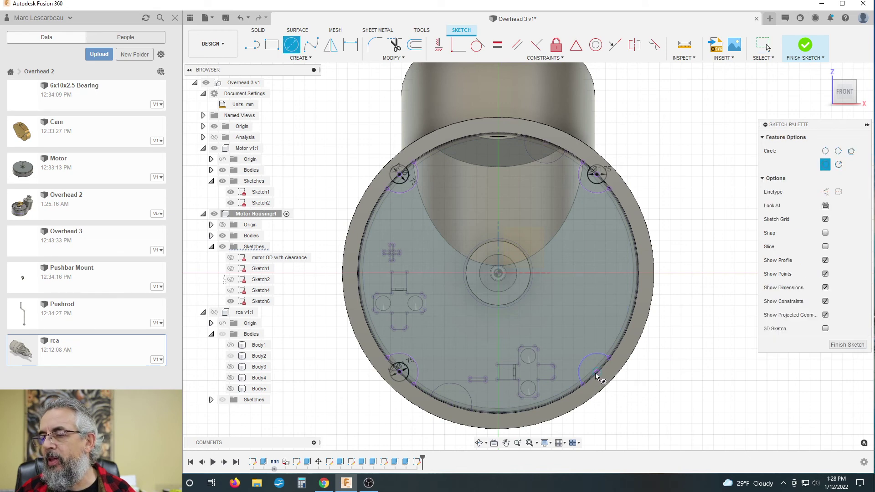
left_click(597, 373)
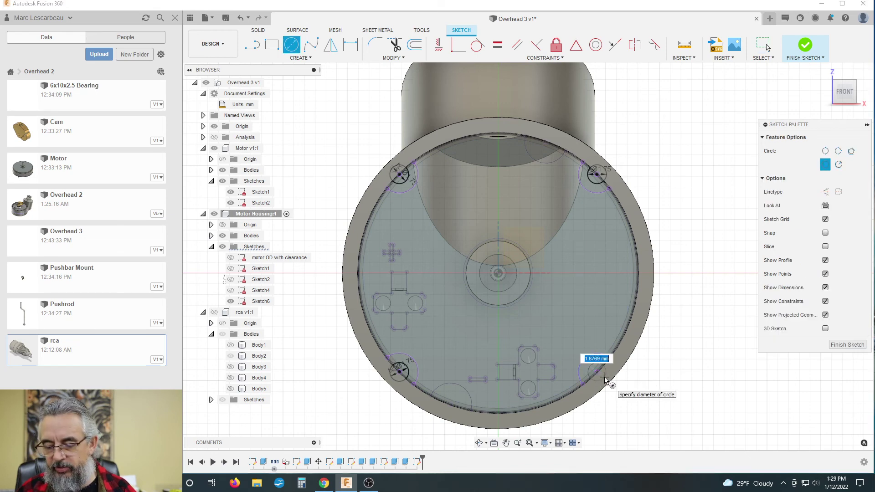
type("1.75")
key("Return")
key("Escape")
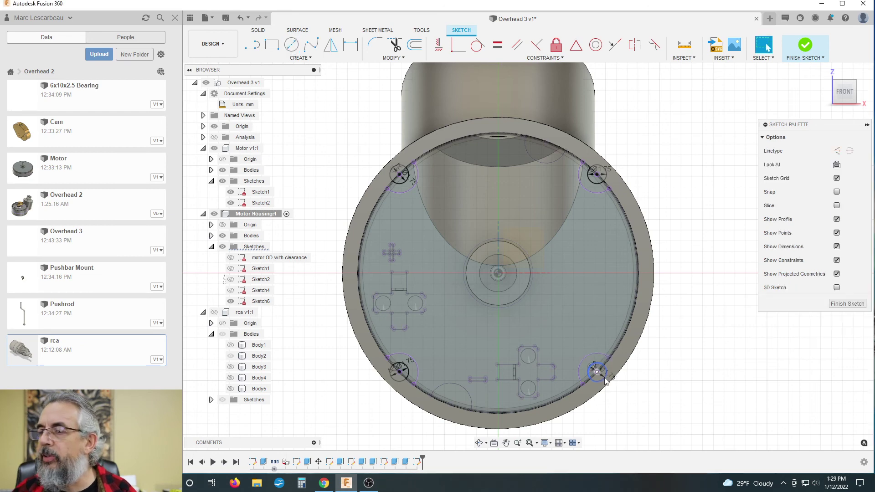
Step: Finish Sketch6 and hide the motor to see inside the housing
left_click(840, 306)
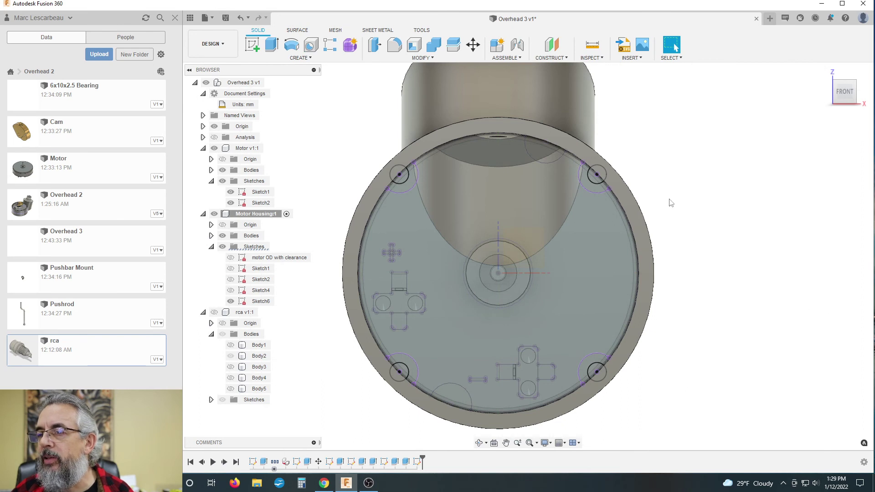
middle_click_drag(671, 203, 667, 199, "shift")
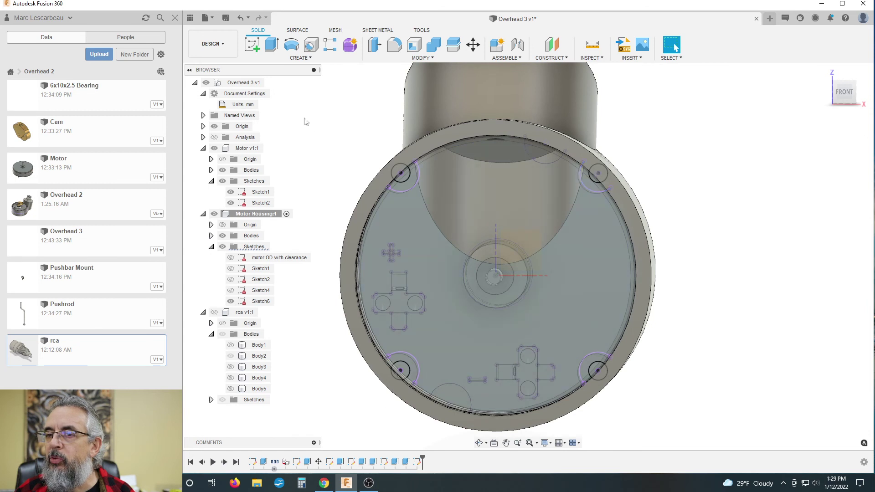
key("e")
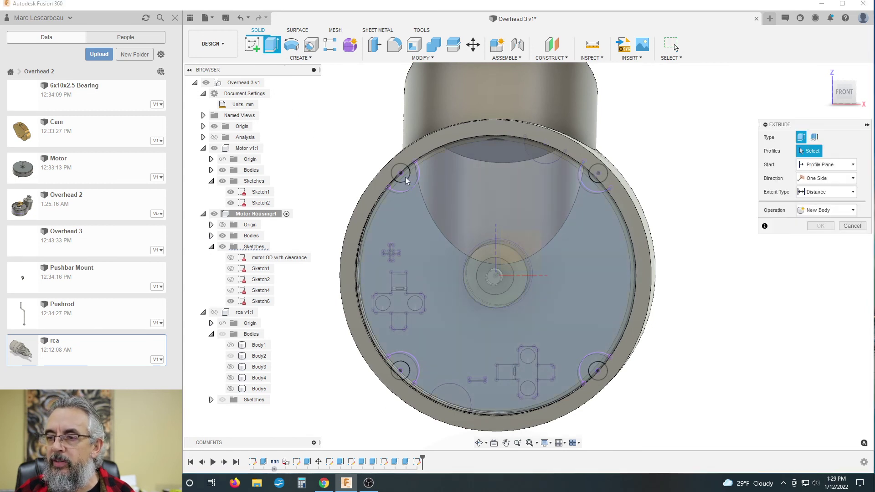
scroll(601, 197, "down", 3)
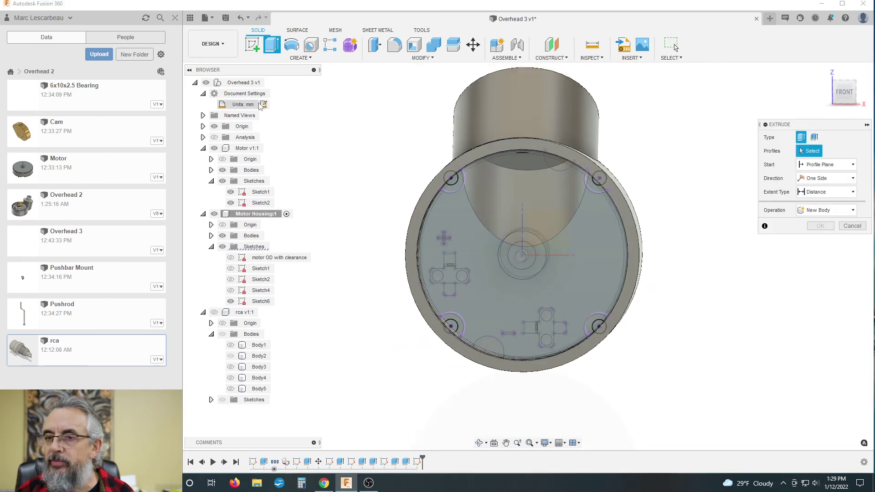
left_click(215, 148)
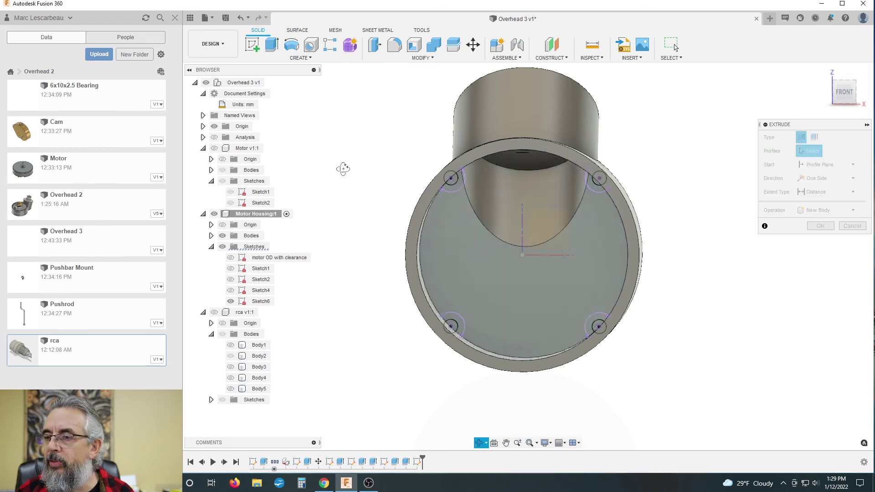
middle_click_drag(343, 168, 337, 157, "shift")
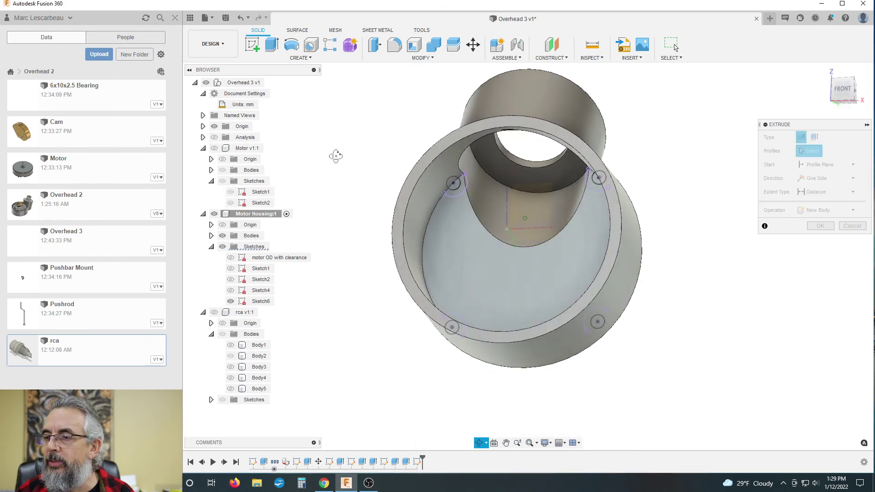
Step: Extrude the four small circle profiles 5.5 mm, joined to the housing as pegs
left_click(454, 185)
middle_click_drag(397, 141, 448, 160, "shift")
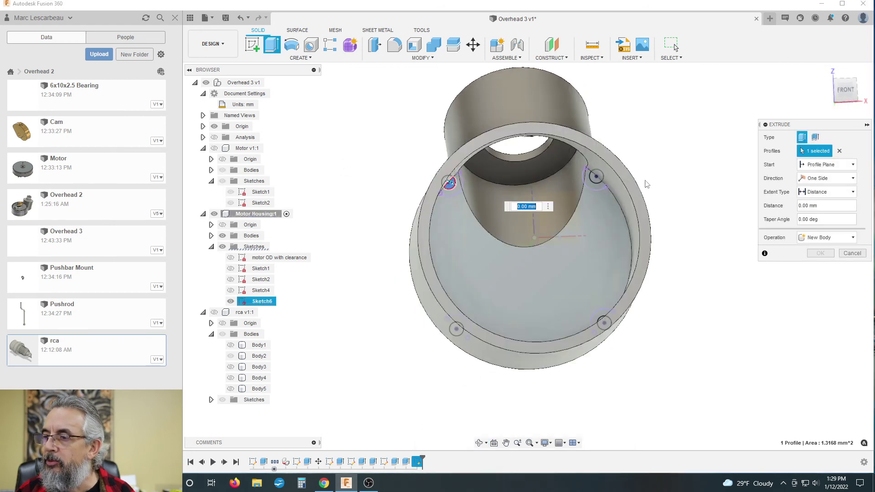
scroll(583, 191, "up", 4)
left_click(594, 178)
scroll(629, 230, "down", 3)
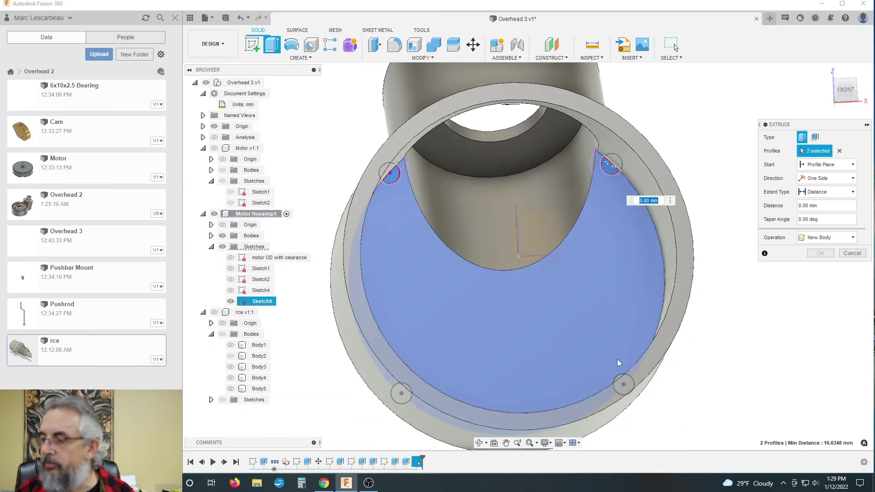
scroll(619, 378, "up", 5)
left_click(616, 383)
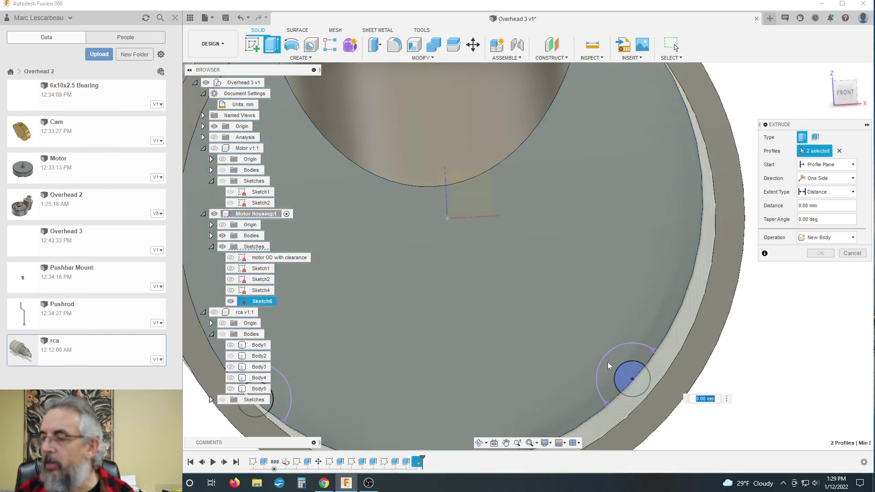
scroll(463, 347, "down", 3)
scroll(406, 347, "up", 5)
left_click(411, 347)
scroll(410, 346, "down", 5)
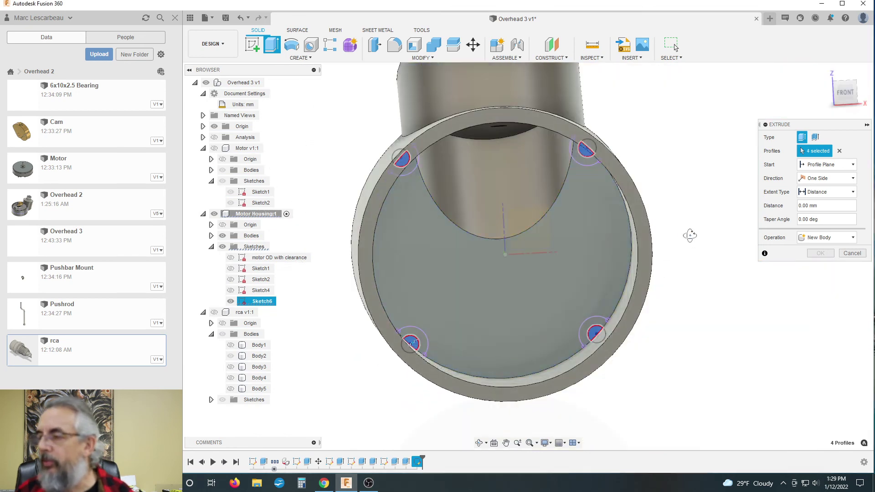
mouse_move(687, 234)
middle_mouse_down("shift")
mouse_move(686, 243)
mouse_move(676, 221)
mouse_move(631, 225)
mouse_move(678, 225)
middle_mouse_up("shift")
type("5.5")
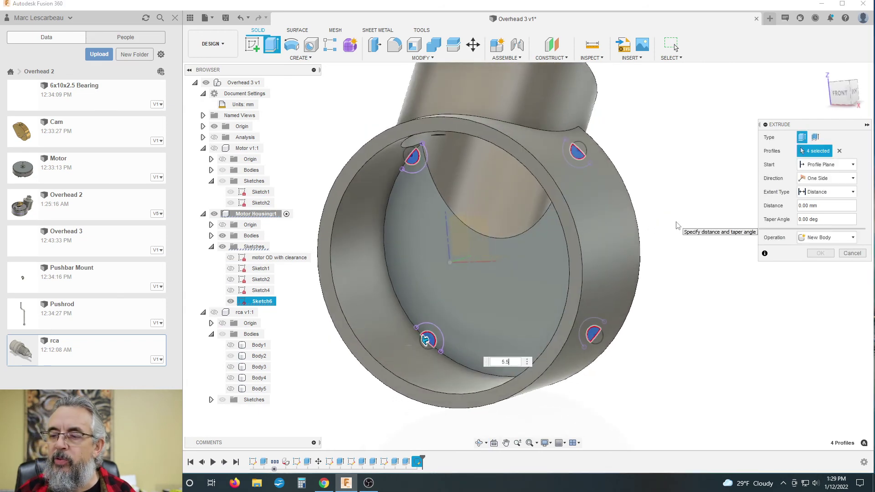
key("Return")
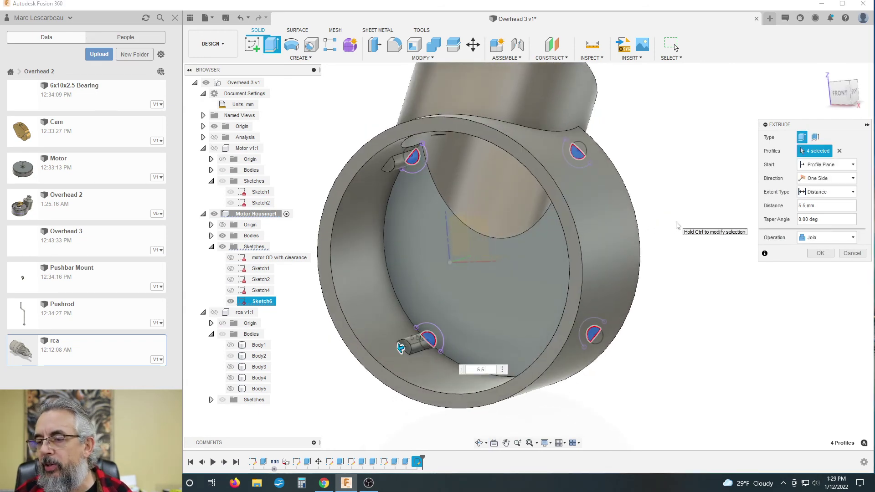
key("Return")
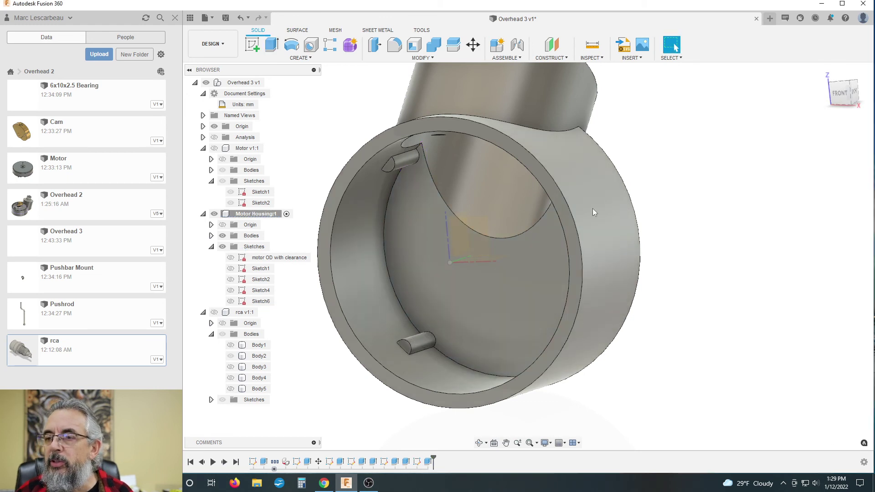
Step: Start a fillet and select the first peg edges, including the upper-left and right pegs
left_click(394, 45)
scroll(413, 152, "up", 3)
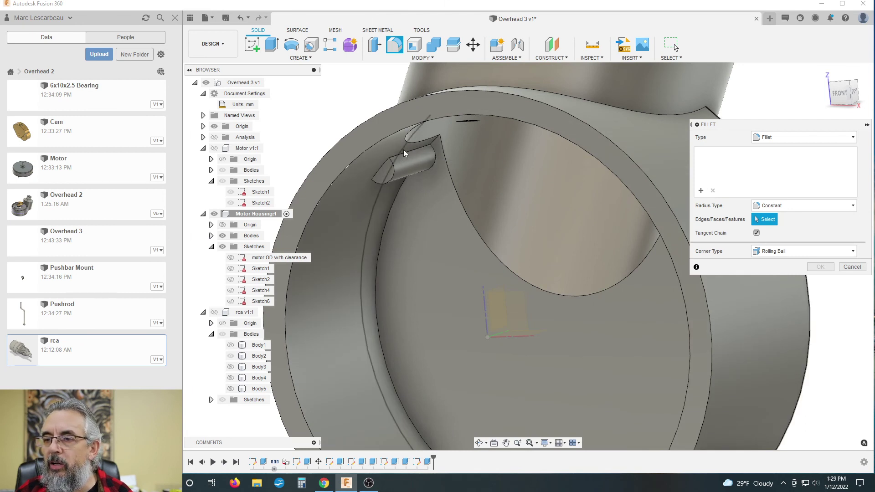
scroll(408, 158, "down", 3)
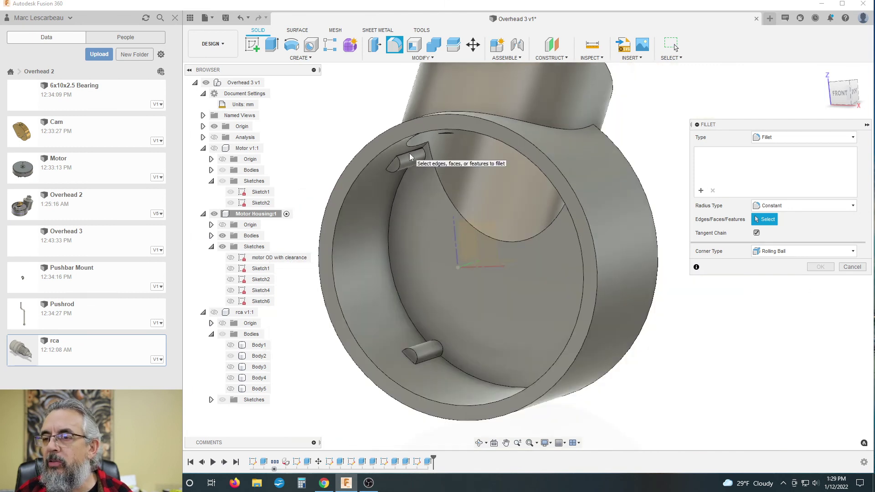
scroll(410, 156, "down", 2)
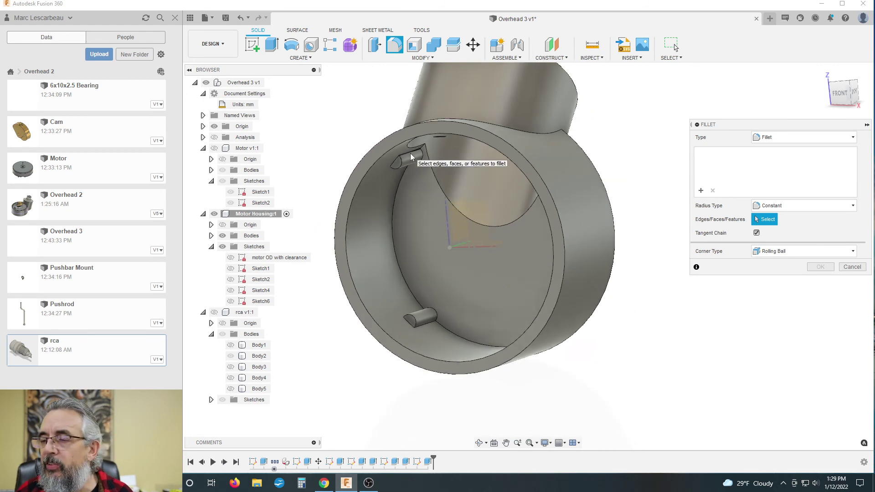
scroll(410, 155, "down", 1)
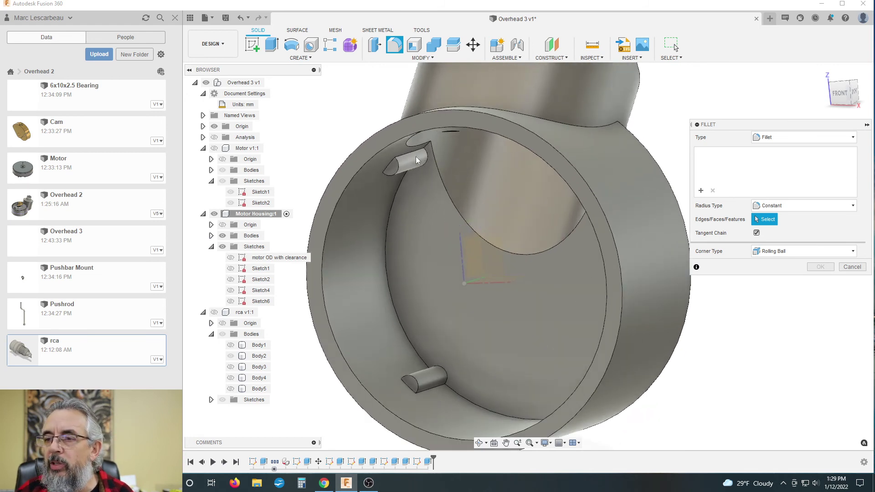
scroll(426, 150, "down", 1)
scroll(427, 149, "up", 3)
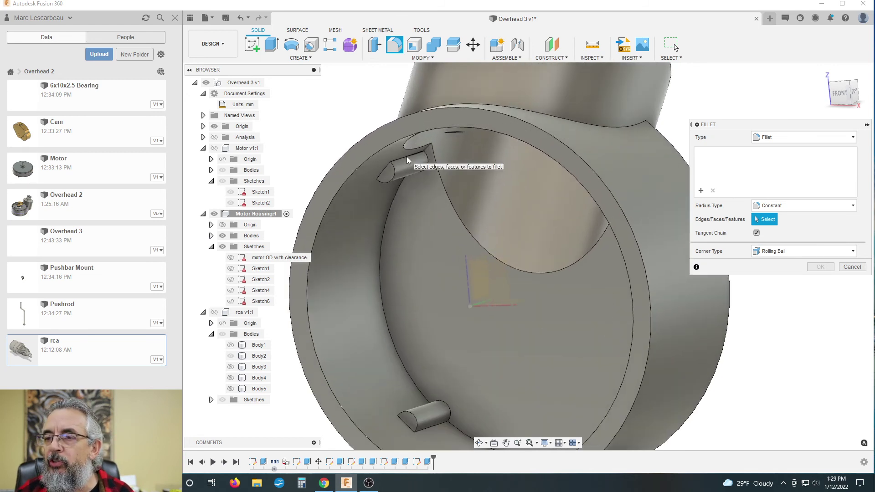
left_click(407, 160)
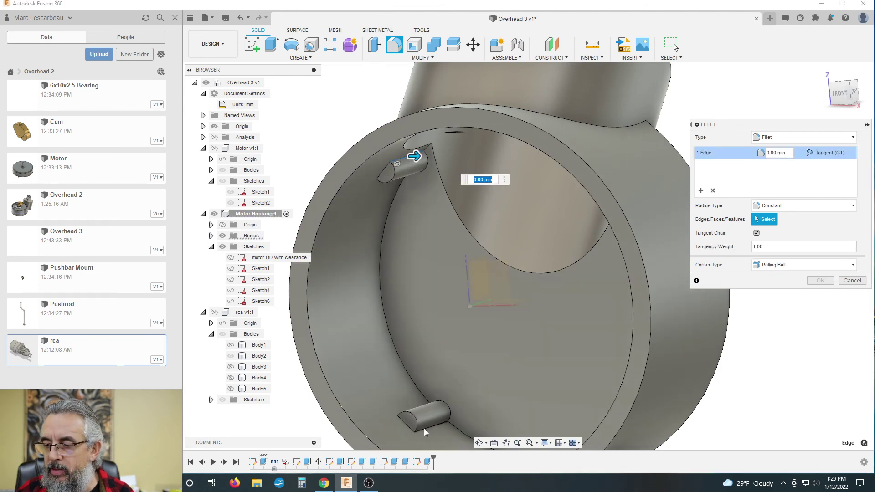
middle_click_drag(422, 209, 410, 151, "shift")
left_click(412, 148)
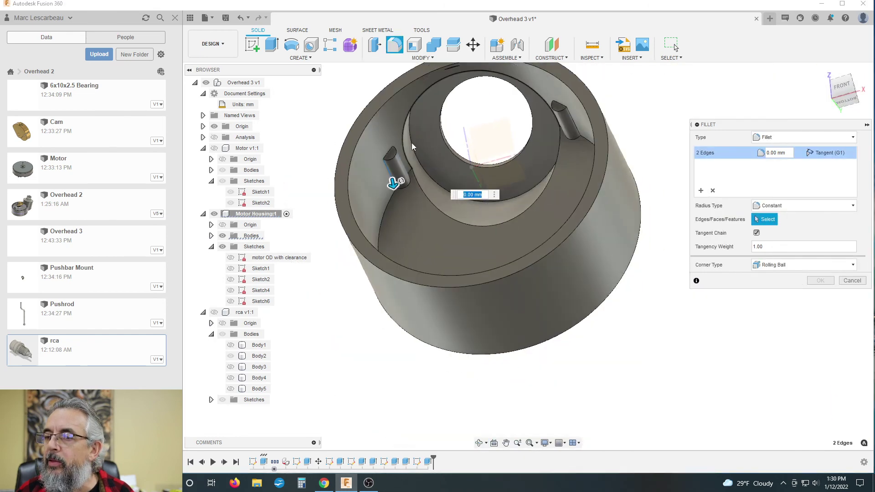
left_click(573, 127)
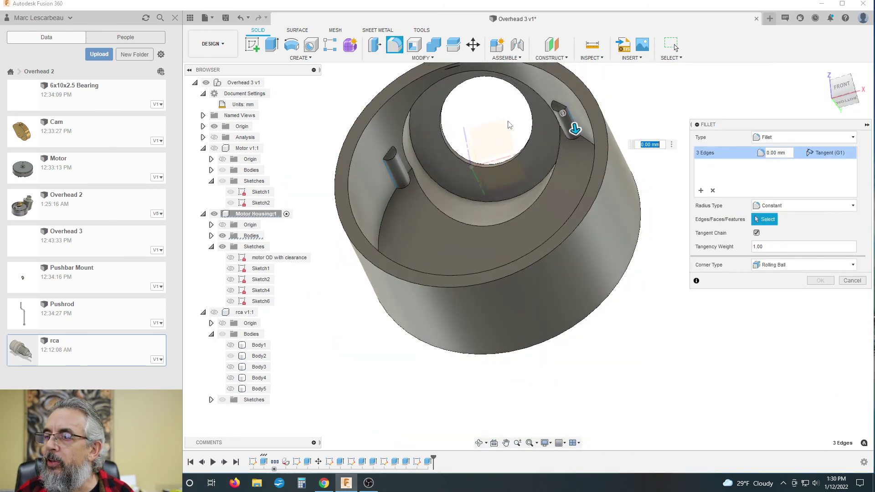
Step: Add the remaining right and lower-left peg edges plus the centre pin edge
middle_click_drag(509, 124, 497, 89, "shift")
scroll(497, 88, "up", 5)
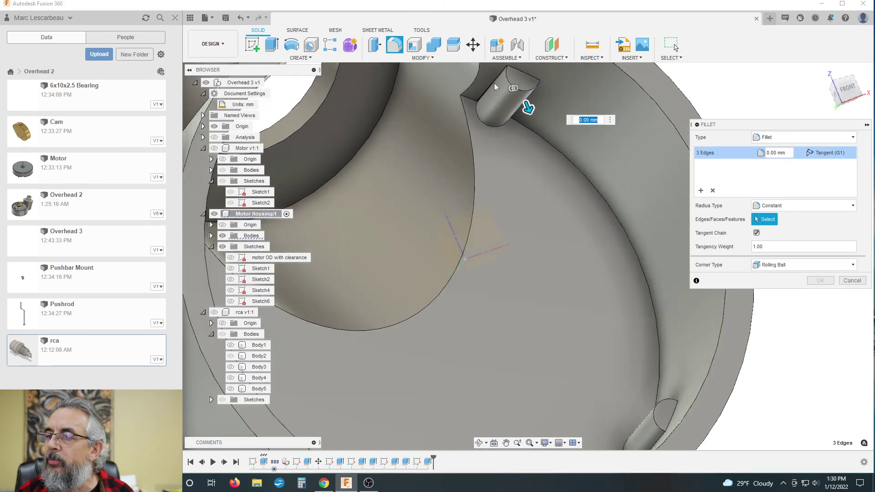
scroll(496, 87, "down", 6)
left_click(556, 191)
middle_click_drag(556, 191, 581, 280, "shift")
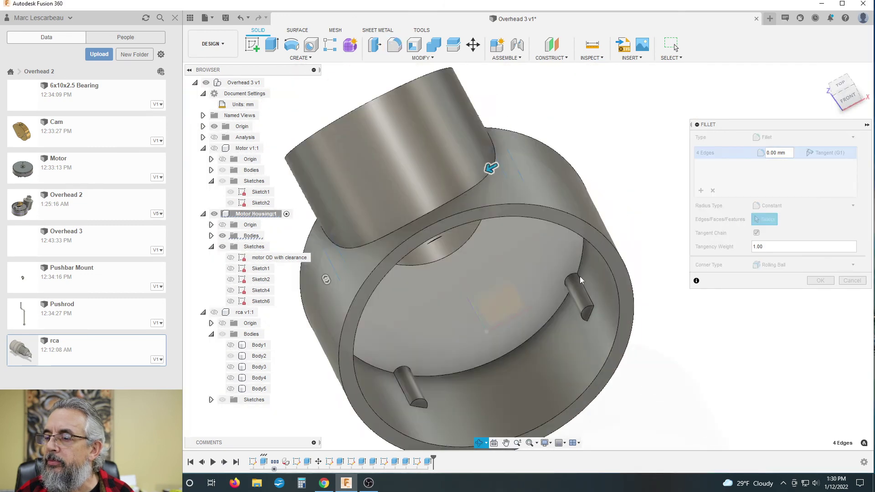
left_click(588, 293)
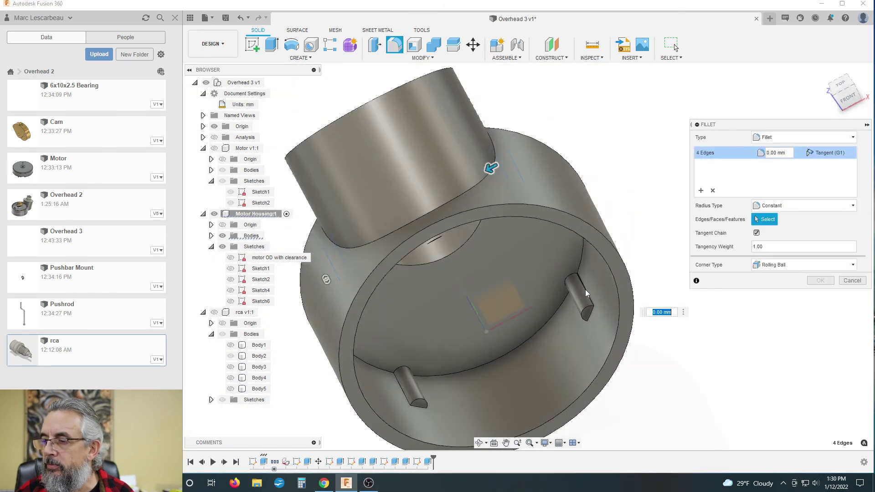
left_click(404, 398)
middle_click_drag(404, 399, 426, 369, "shift")
left_click(577, 294)
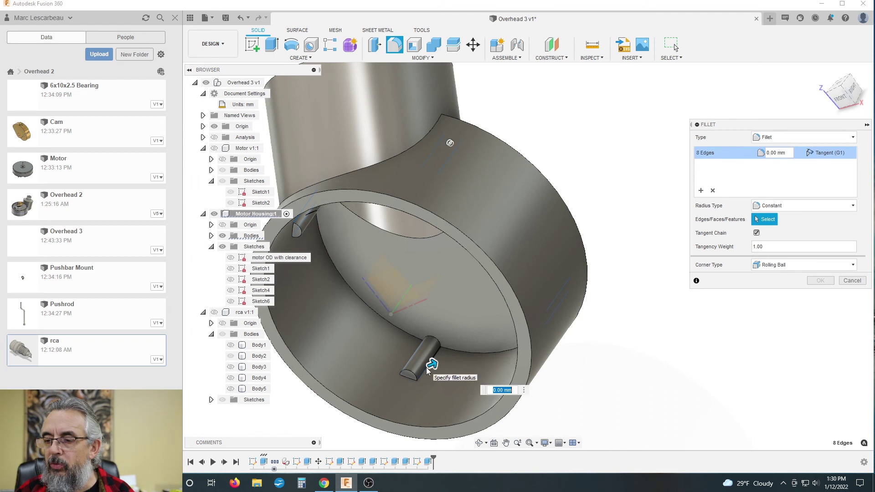
left_click(431, 367)
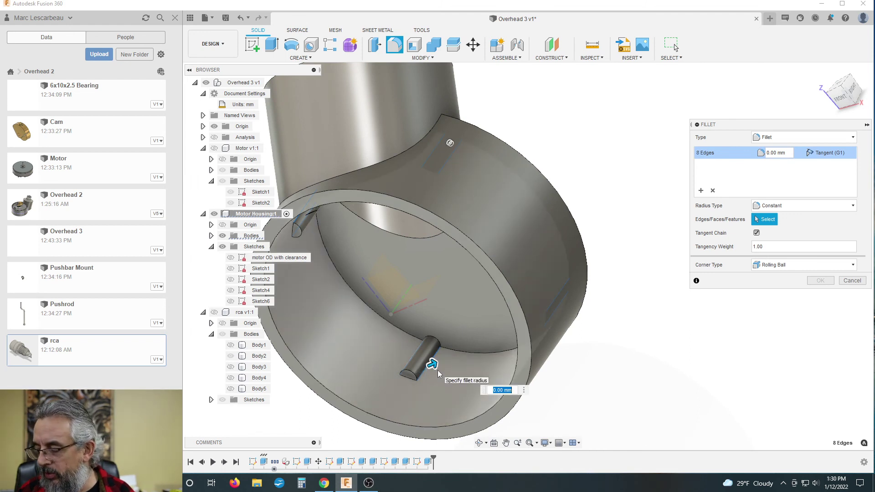
Step: Set the fillet radius to 1.75 mm and confirm it
type("1.75")
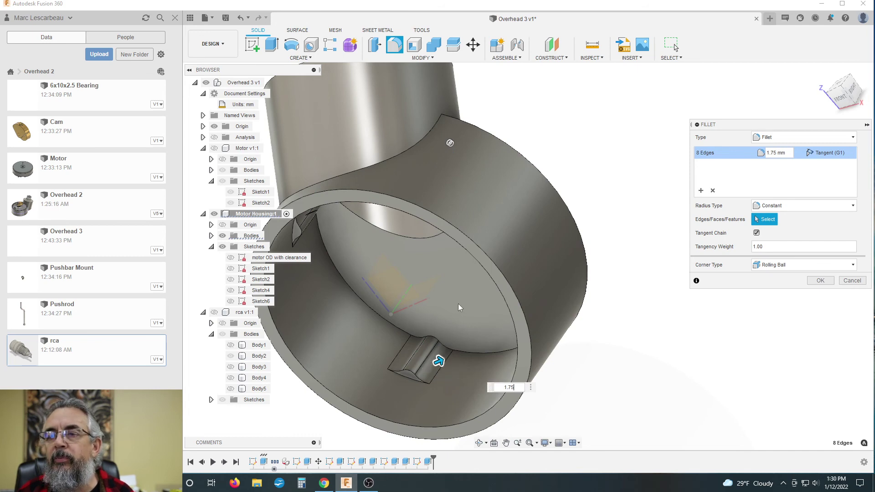
scroll(439, 364, "down", 3)
middle_click_drag(584, 224, 600, 197, "shift")
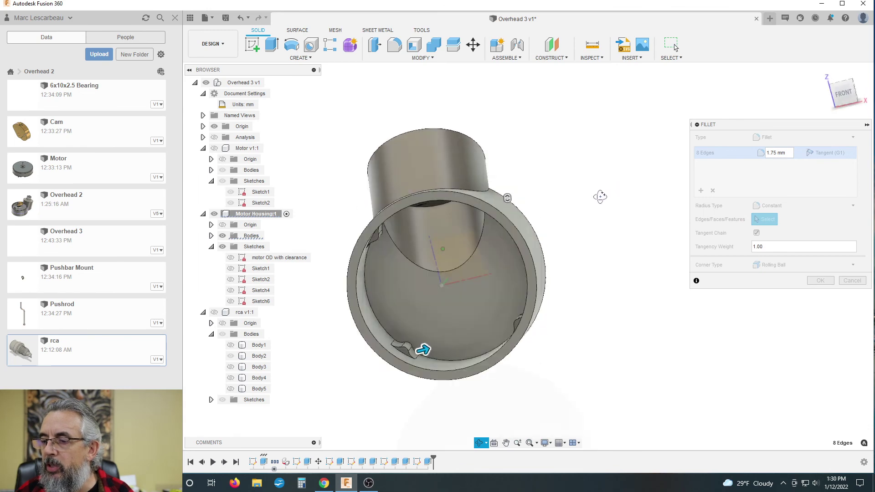
left_click(819, 281)
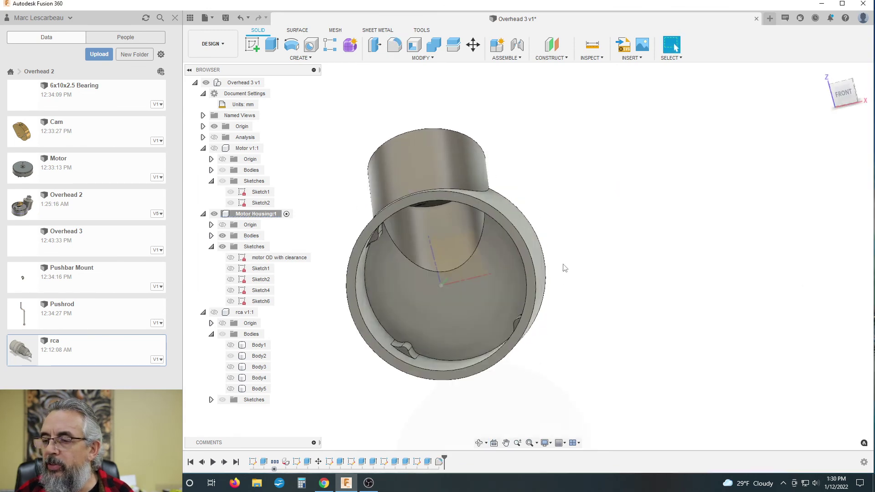
Step: Make Motor v1:1 visible again inside the filleted housing
middle_click_drag(562, 268, 618, 234, "shift")
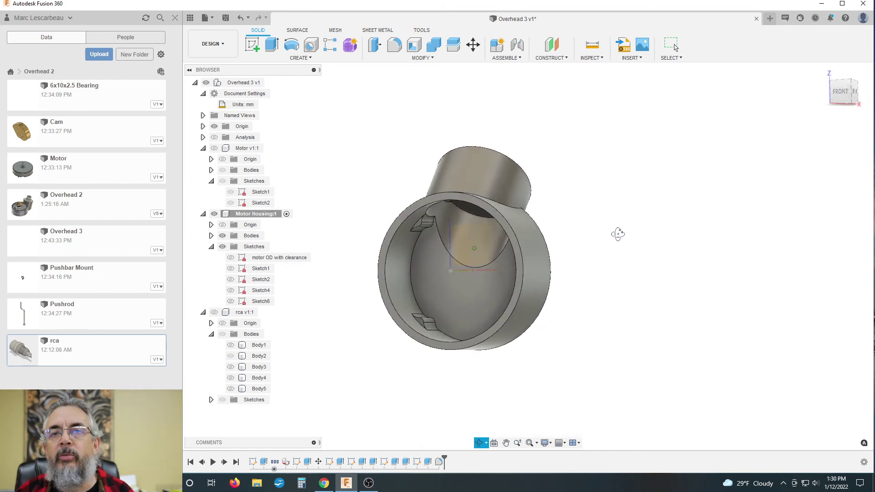
left_click(215, 148)
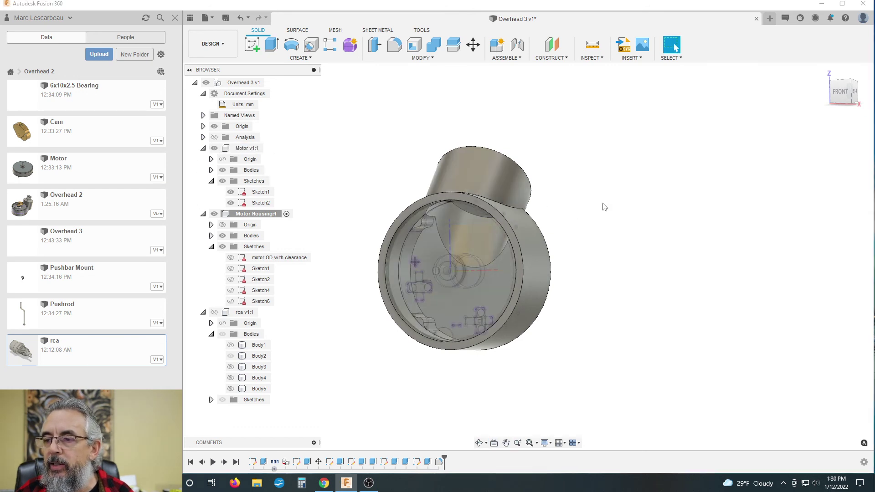
middle_click_drag(597, 170, 577, 183, "shift")
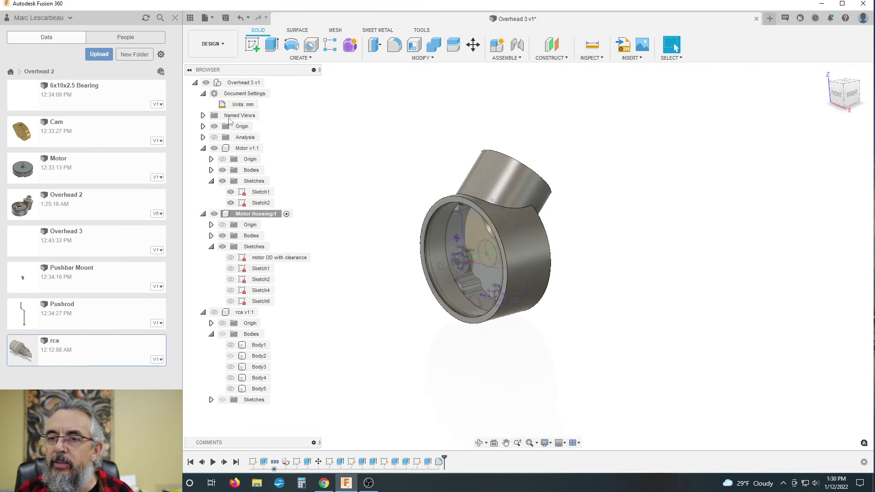
Step: Activate the top-level Overhead 3 v1 assembly and turn on the existing section analysis
left_click(268, 83)
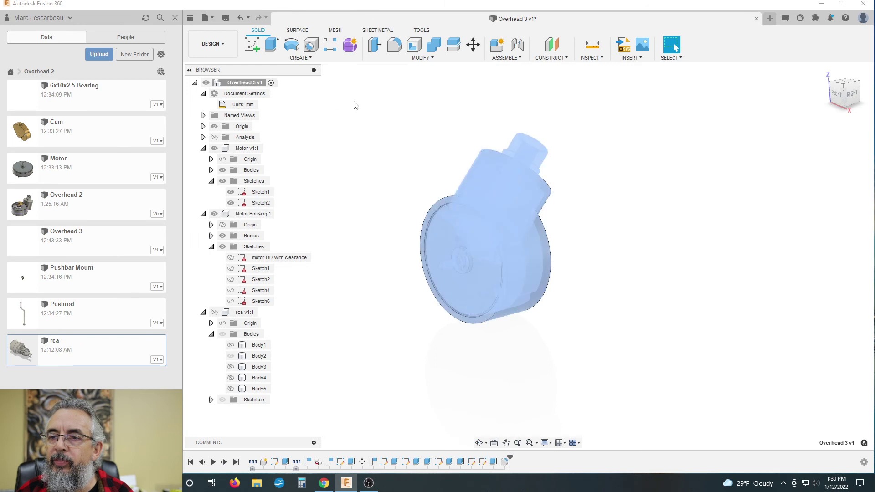
left_click(214, 138)
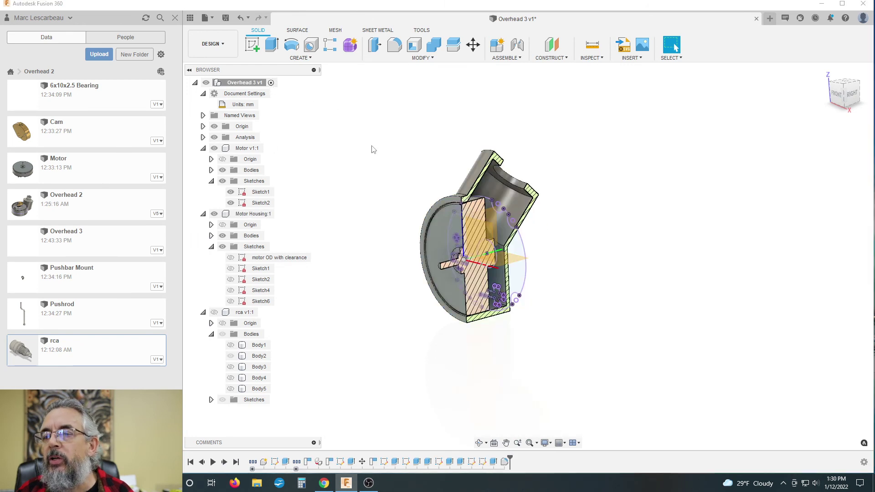
mouse_move(371, 146)
middle_mouse_down("shift")
mouse_move(348, 137)
mouse_move(363, 131)
mouse_move(383, 142)
middle_mouse_up("shift")
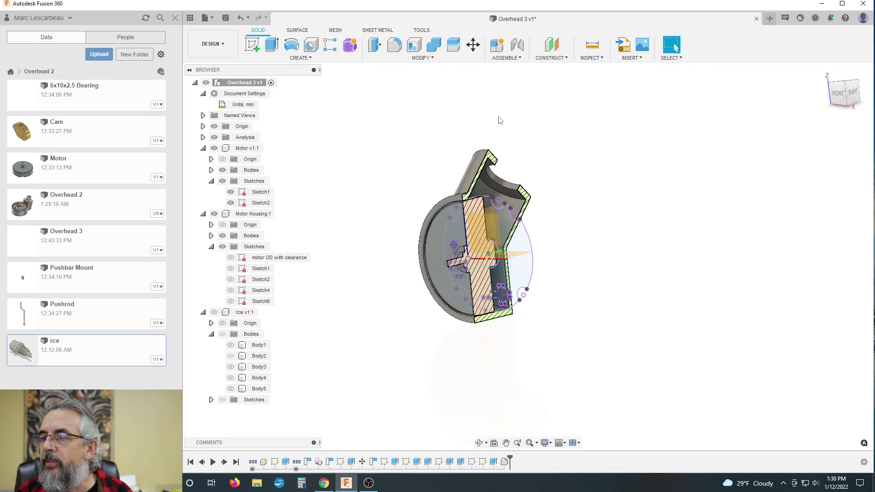
Step: Create a new Section Analysis on a picked face, offset to 9.00 mm
left_click(590, 58)
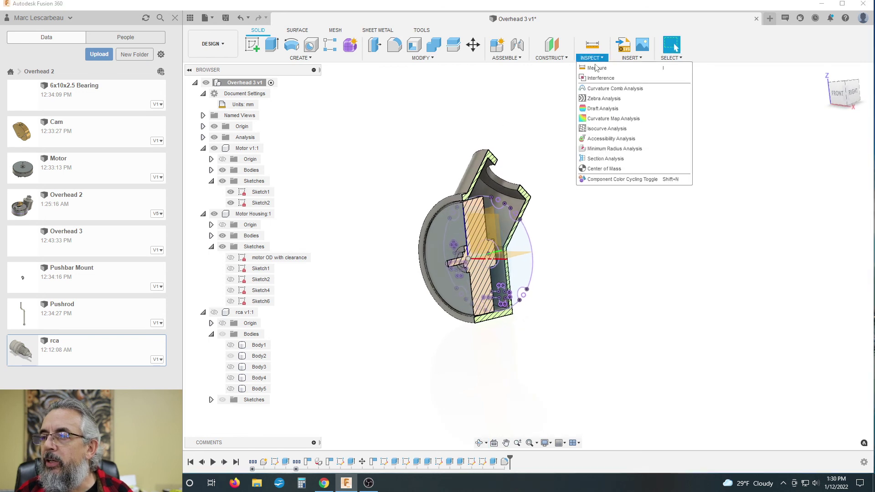
left_click(612, 159)
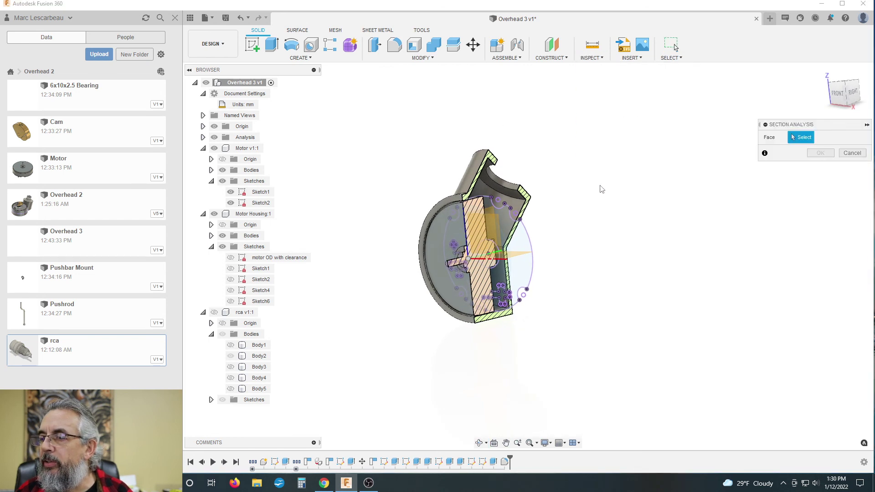
middle_click_drag(590, 224, 570, 225, "shift")
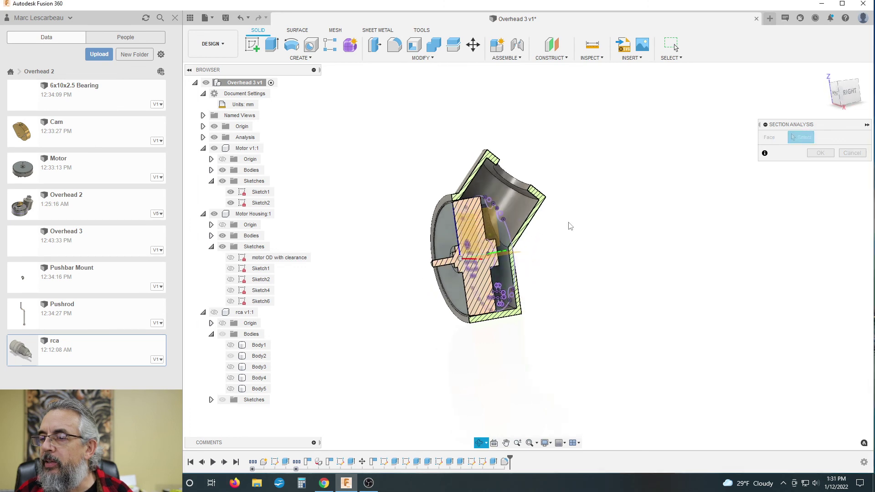
left_click(470, 234)
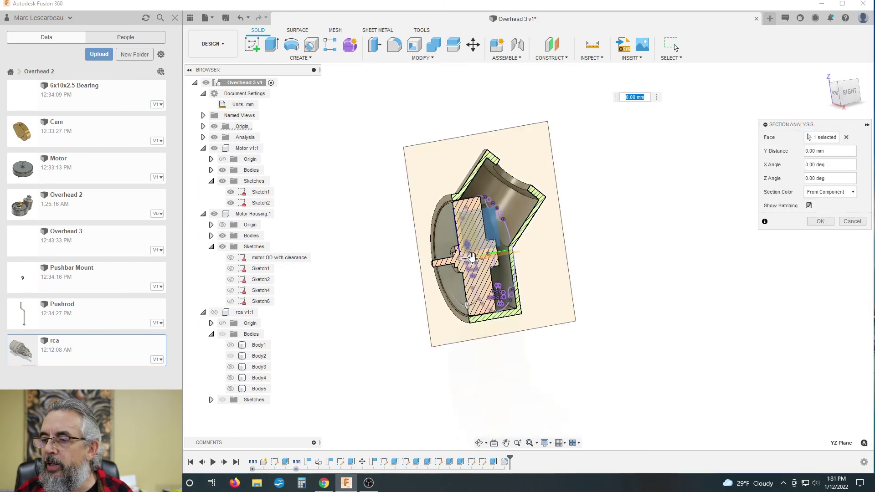
mouse_move(471, 257)
left_mouse_down()
mouse_move(453, 267)
mouse_move(468, 270)
left_mouse_up()
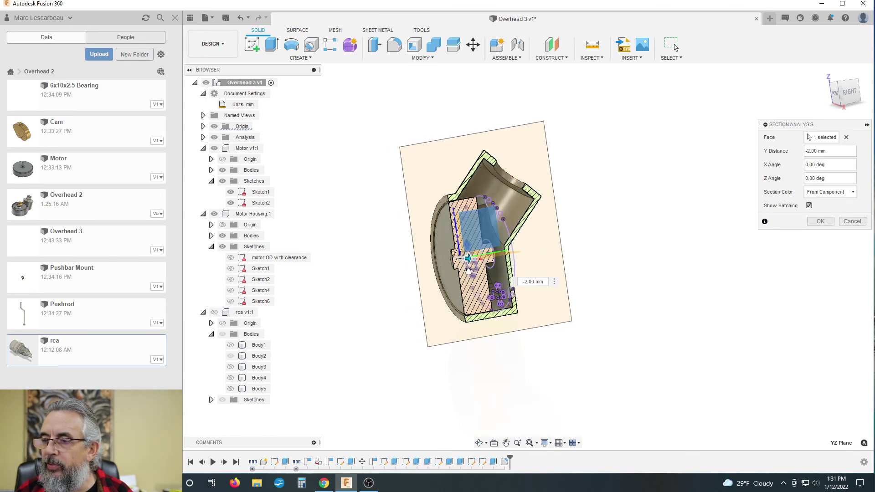
middle_click_drag(629, 252, 547, 257, "shift")
left_click_drag(474, 260, 425, 278)
Step: Accept the section cut, view it from the RIGHT, and zoom into the motor-wall corner
left_click(820, 221)
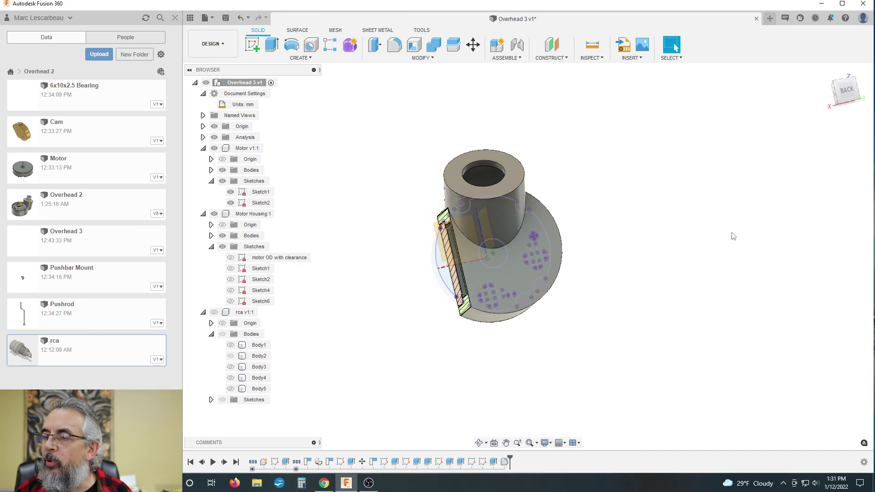
left_click_drag(834, 94, 842, 93)
left_click(835, 95)
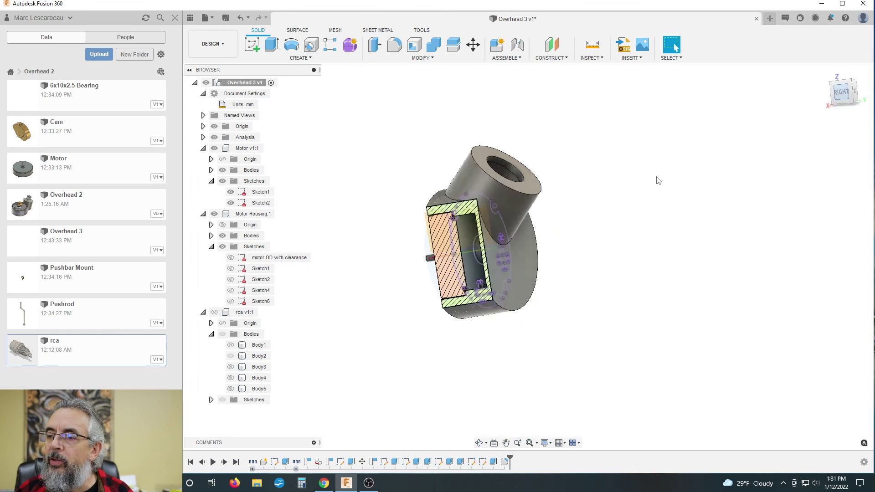
scroll(486, 209, "up", 5)
scroll(486, 209, "up", 6)
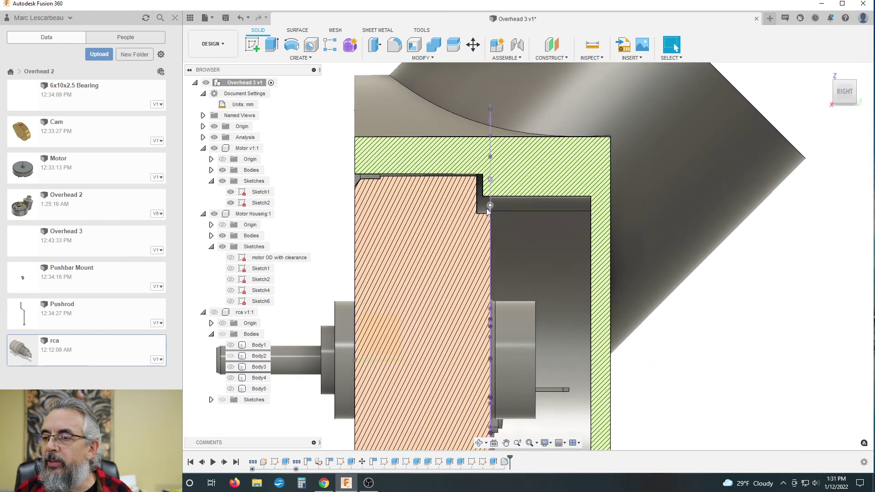
scroll(486, 209, "down", 3)
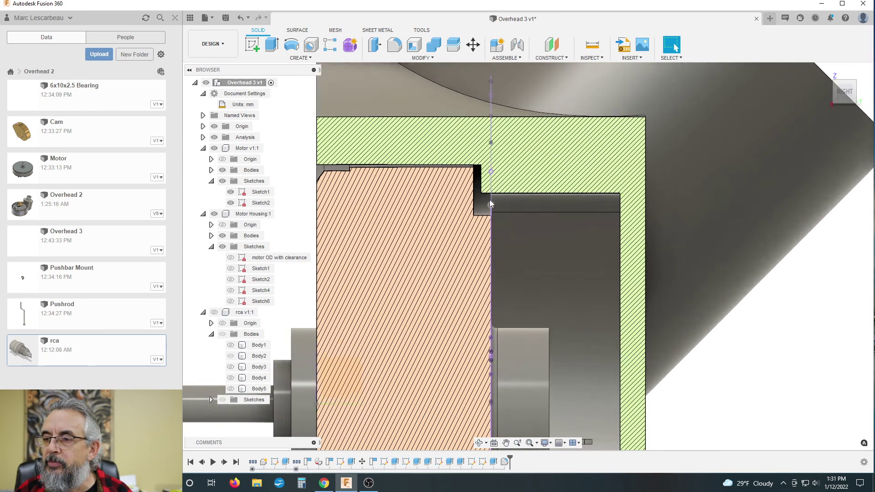
scroll(489, 200, "up", 4)
scroll(489, 200, "down", 3)
Step: Measure the motor-to-housing-lip gap between two faces (0.30 mm), then clear the selection
left_click(592, 44)
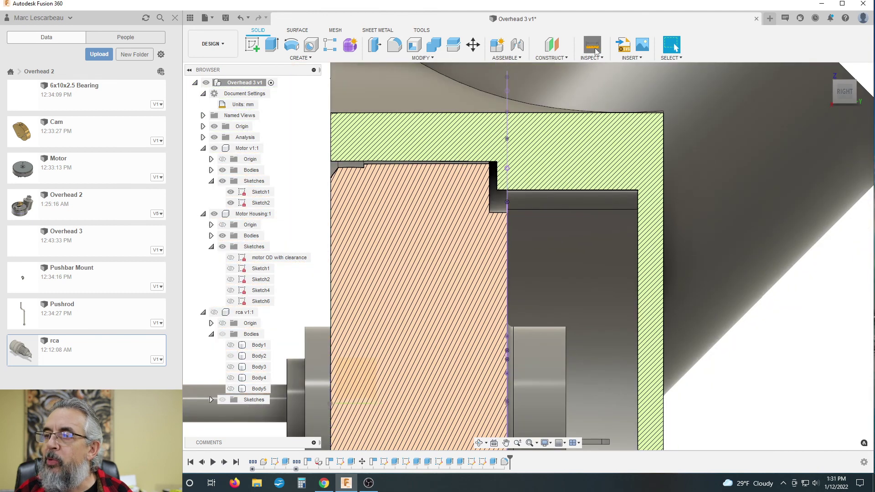
scroll(506, 192, "up", 5)
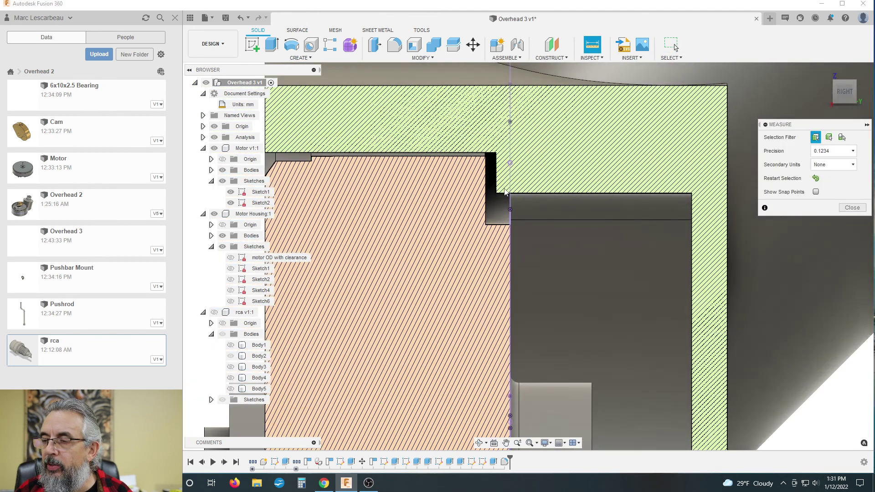
middle_click_drag(549, 218, 539, 220, "shift")
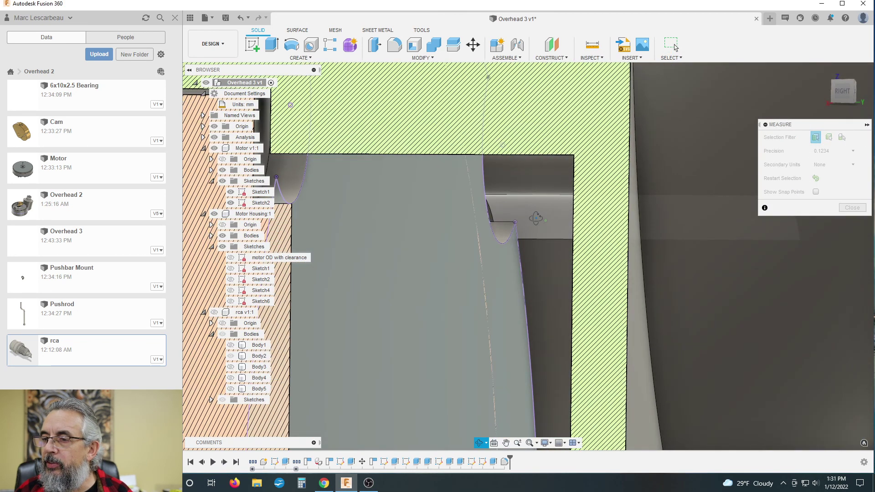
middle_click_drag(615, 222, 424, 189, "shift")
left_click(363, 180)
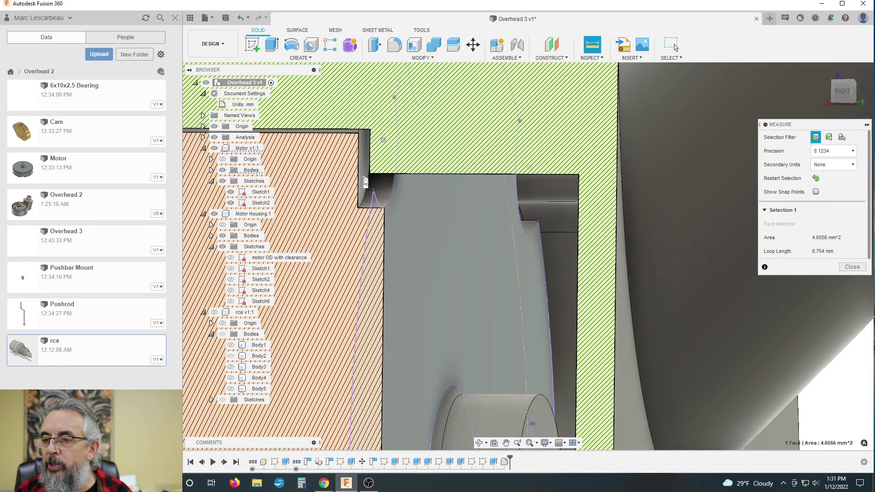
middle_click_drag(365, 191, 407, 171, "shift")
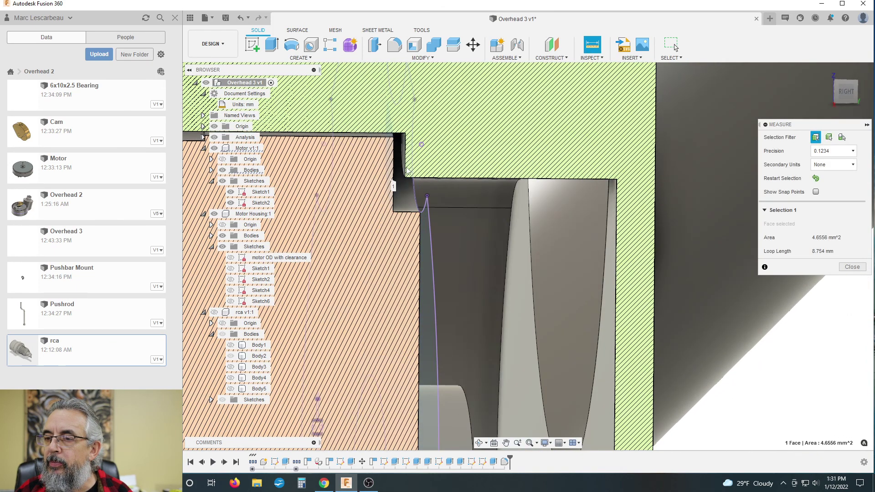
scroll(404, 157, "up", 3)
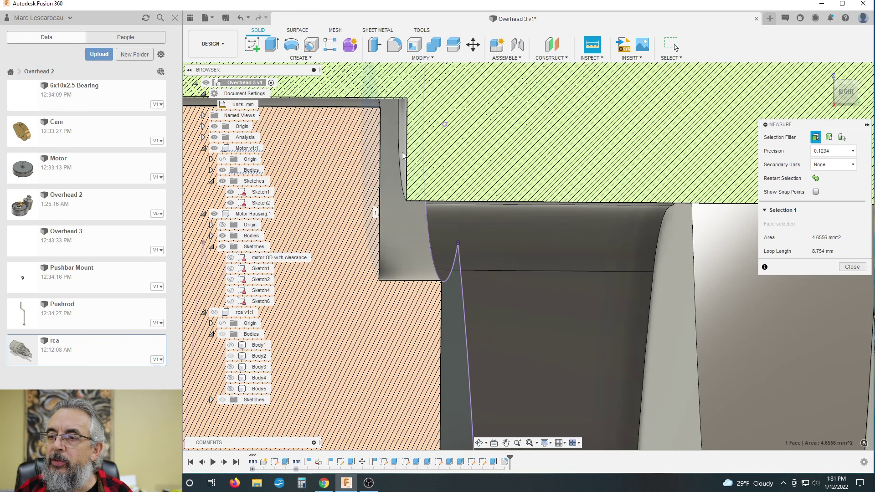
left_click(403, 157)
scroll(525, 207, "down", 8)
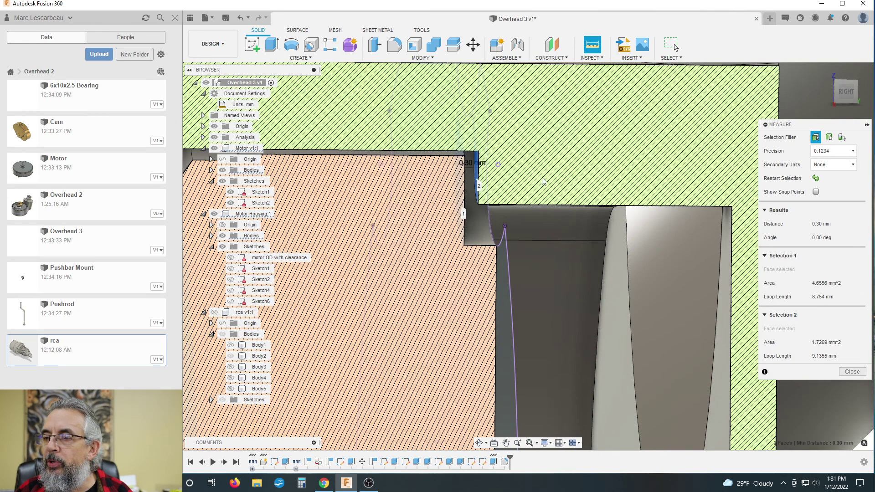
scroll(555, 171, "down", 4)
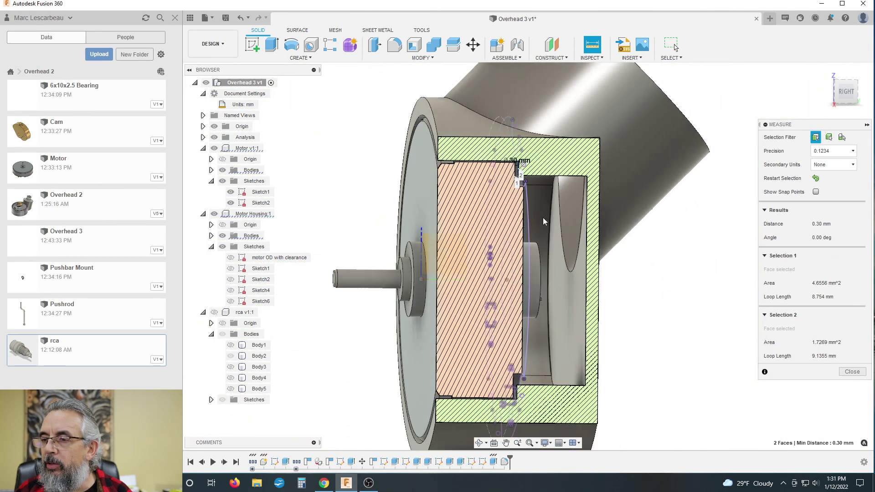
left_click(370, 163)
middle_click_drag(371, 163, 394, 164, "shift")
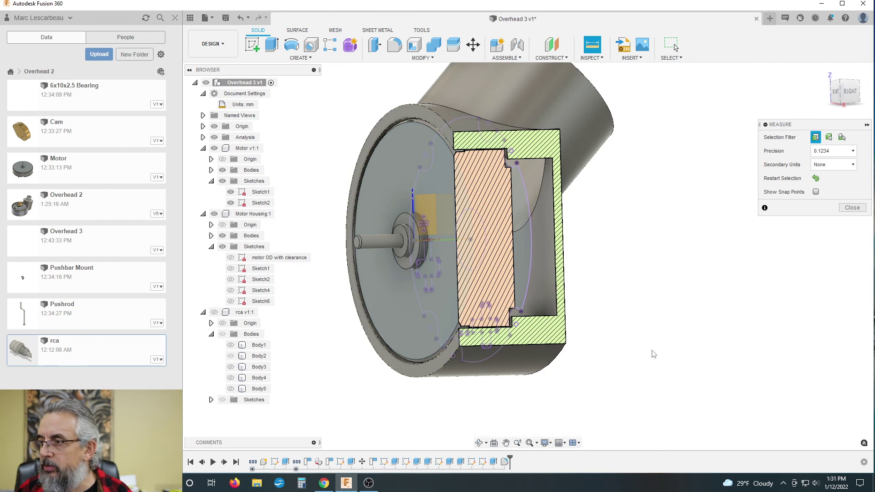
Step: Close Measure and change the peg extrude distance from 5.50 mm to 5.8 mm
left_click(852, 207)
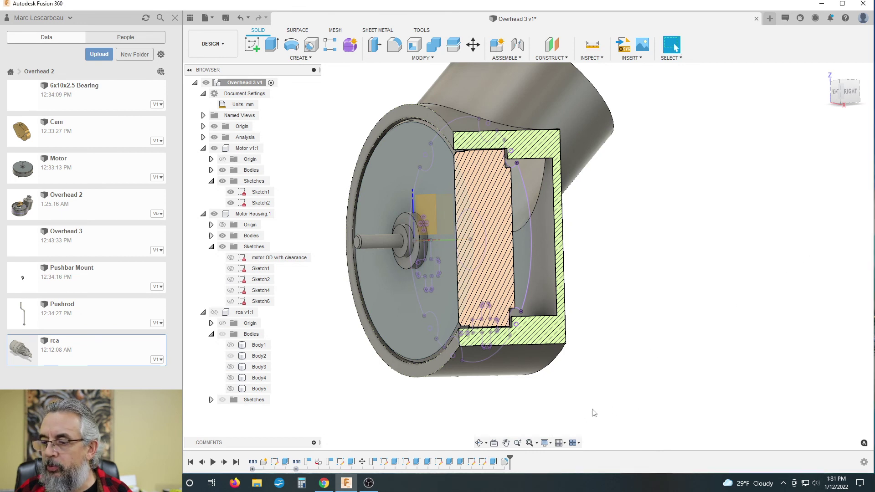
double_click(482, 461)
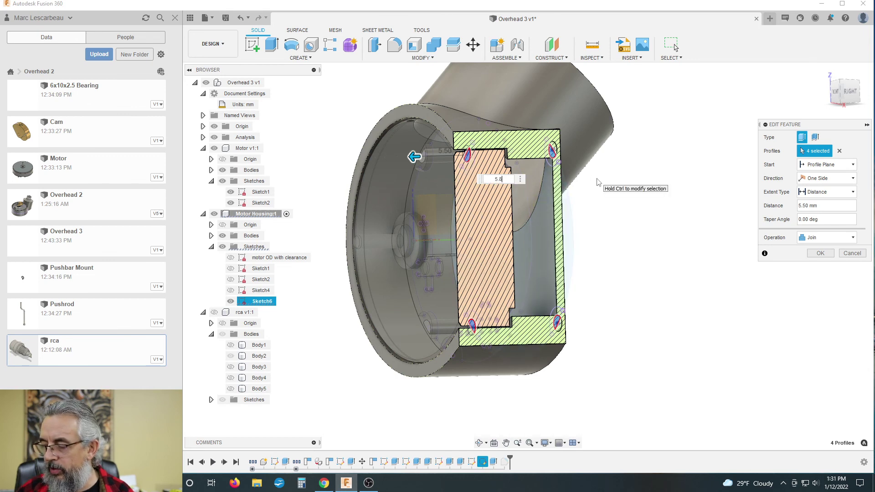
type("5.8")
key("Return")
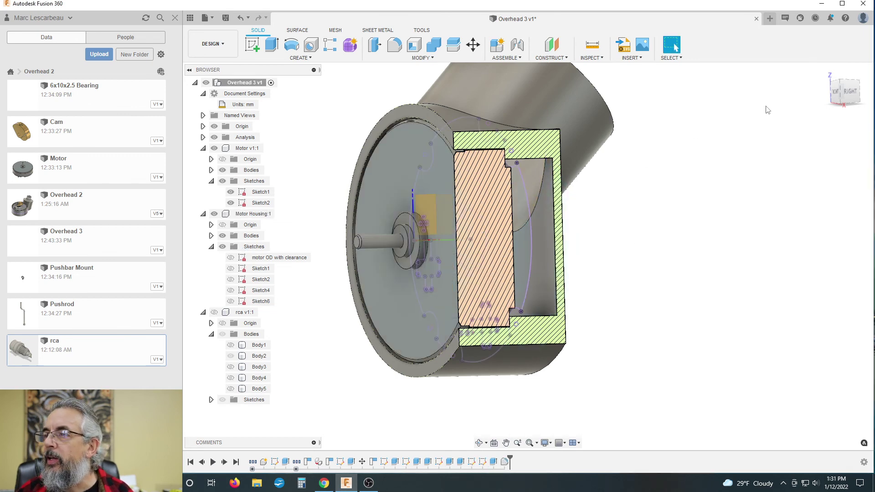
left_click(848, 91)
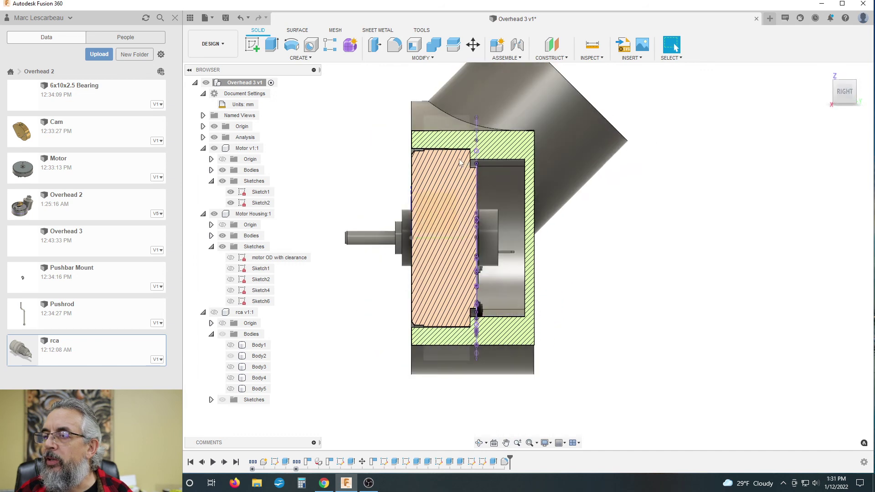
scroll(448, 153, "up", 5)
scroll(474, 157, "down", 2)
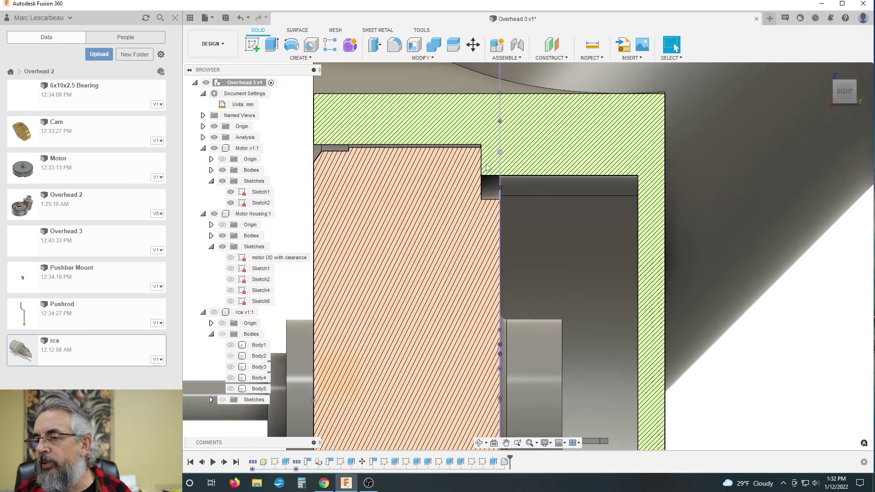
scroll(477, 160, "down", 3)
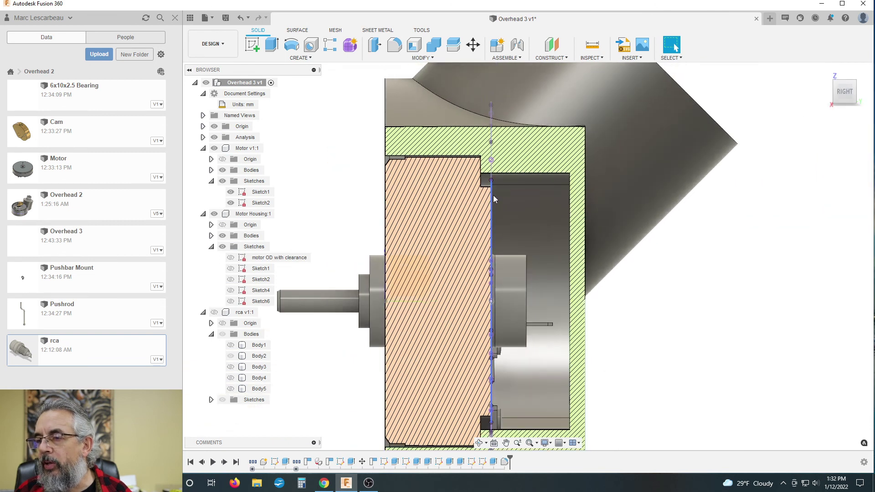
middle_click_drag(486, 309, 491, 341, "shift")
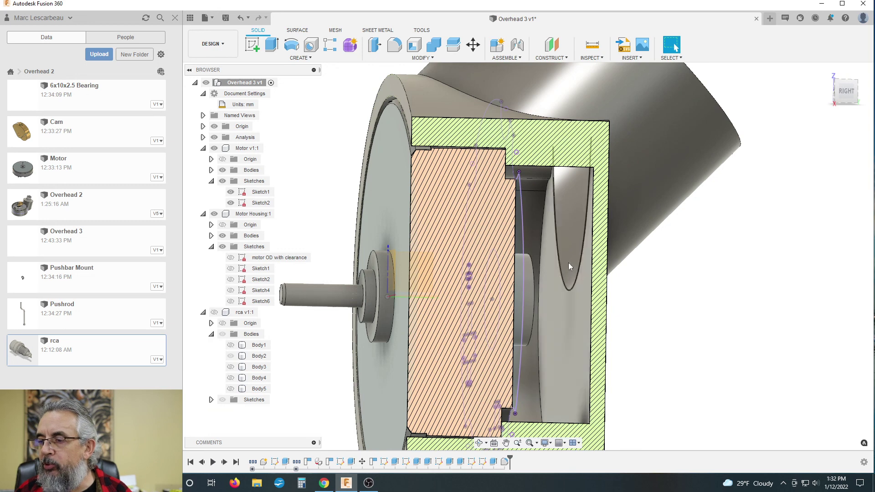
middle_click_drag(556, 315, 410, 219, "shift")
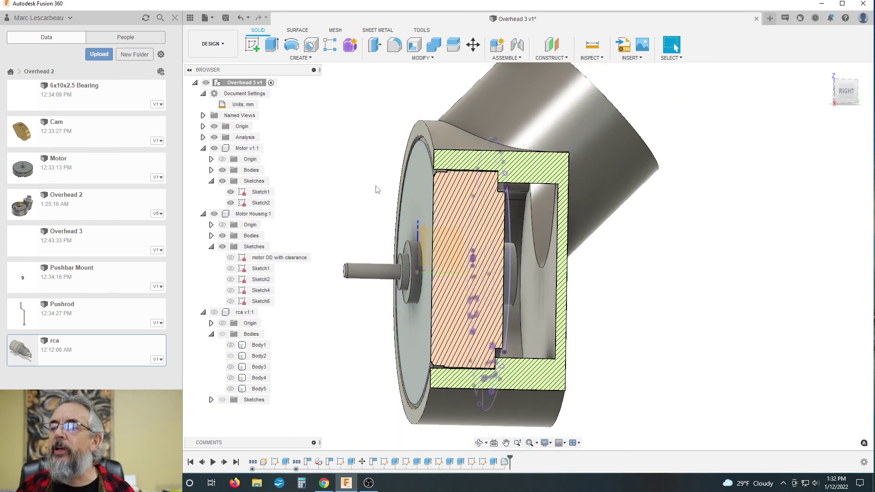
middle_click_drag(377, 189, 366, 150, "shift")
left_click(238, 357)
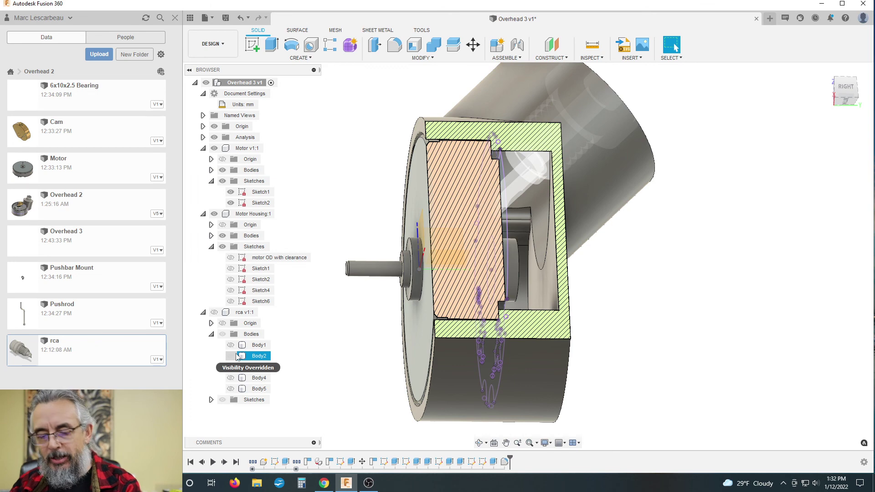
Step: Hide Body2, activate rca v1:1, and collapse the rca and Motor Housing nodes
left_click(235, 356)
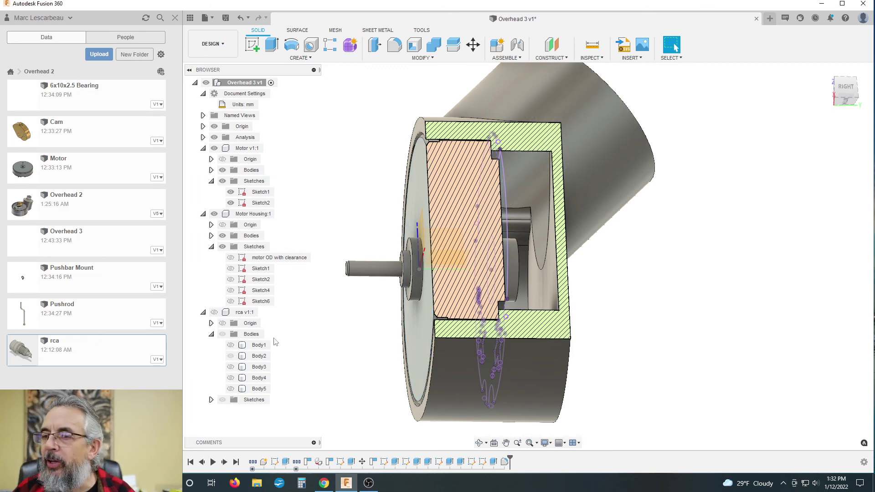
double_click(240, 313)
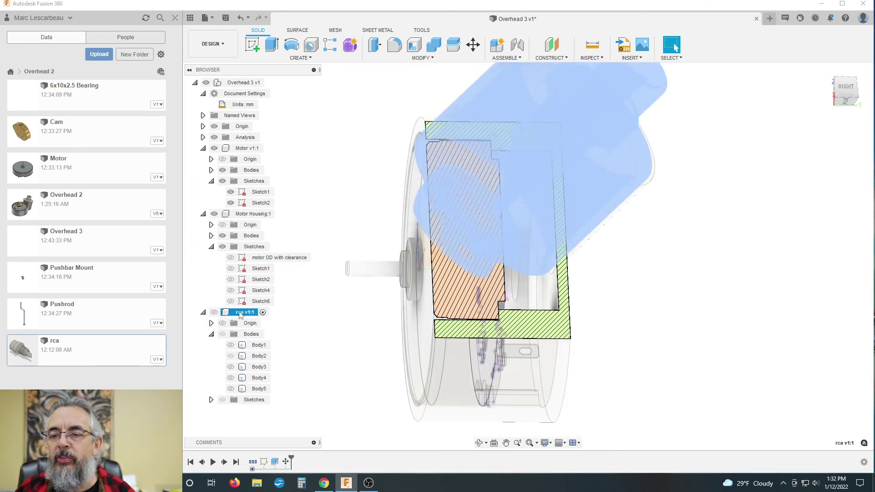
left_click(203, 313)
left_click(203, 213)
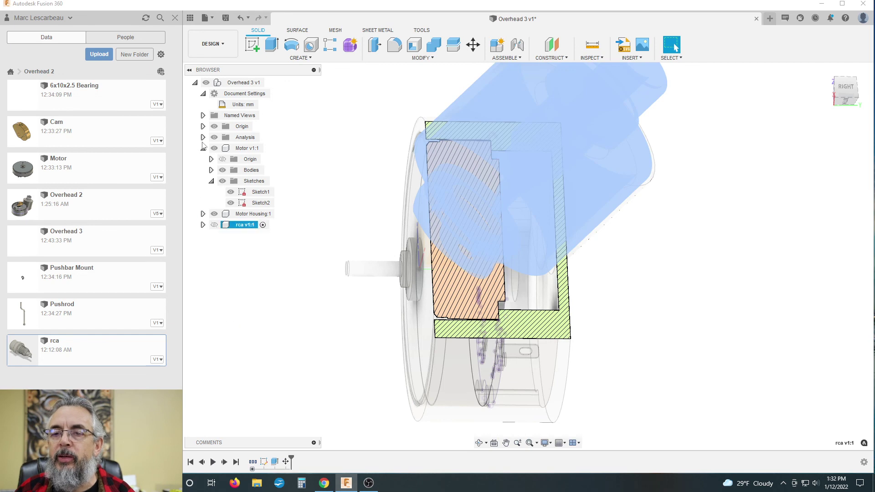
key("Escape")
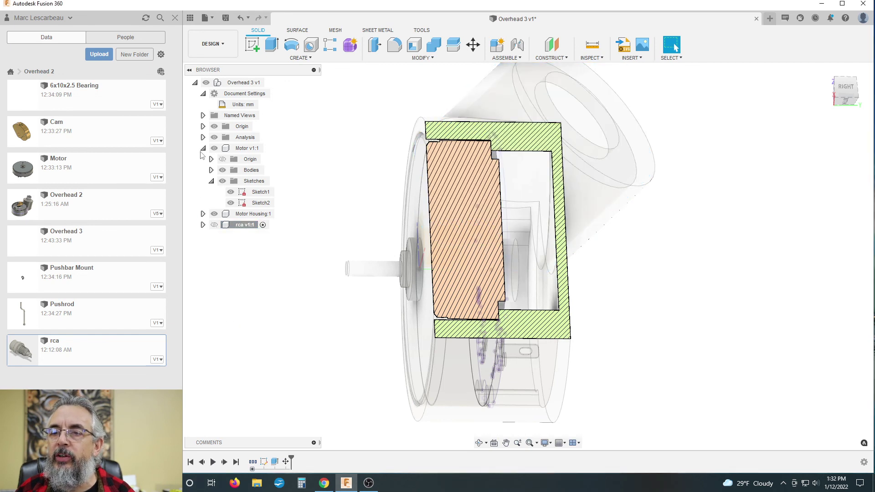
Step: Collapse the Motor node, re-show rca, and reactivate Overhead 3 v1
left_click(203, 148)
scroll(300, 270, "down", 1)
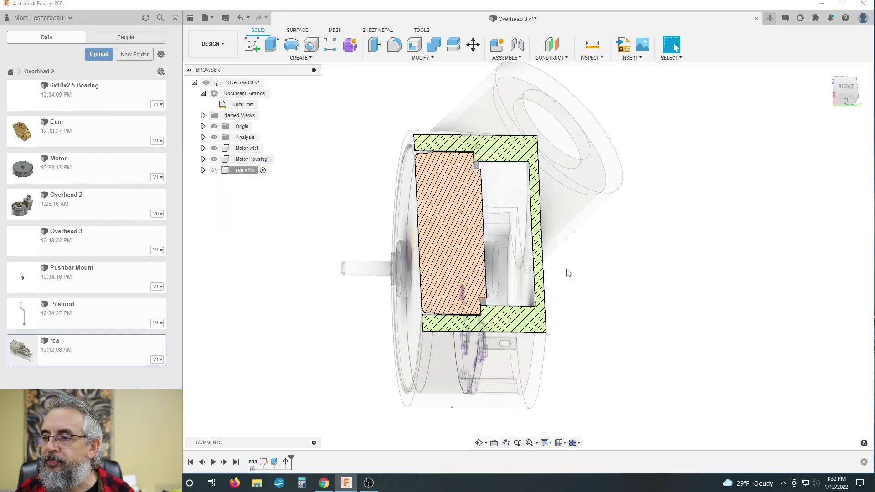
left_click(215, 170)
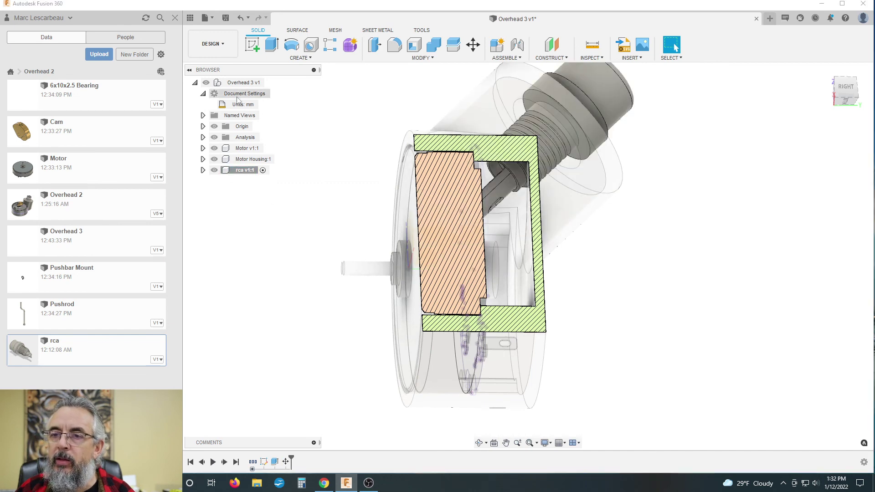
left_click(269, 82)
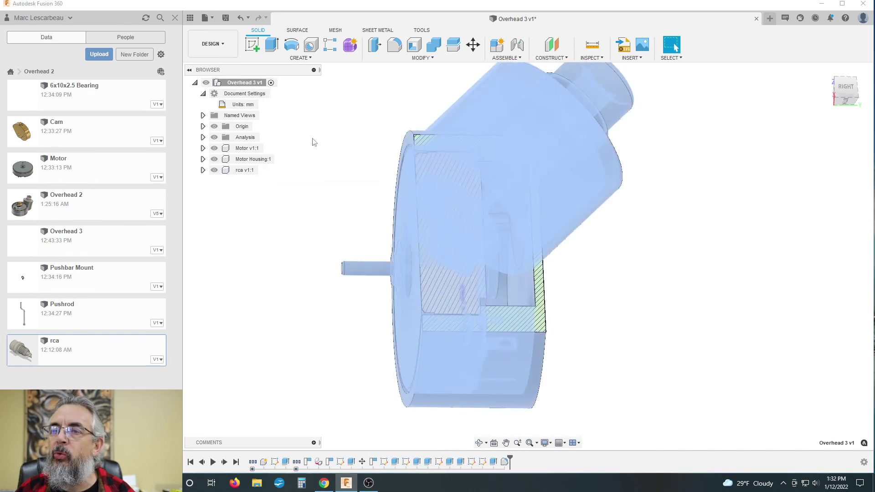
mouse_move(625, 272)
middle_mouse_down("shift")
mouse_move(636, 279)
mouse_move(642, 248)
mouse_move(656, 259)
mouse_move(634, 298)
mouse_move(648, 250)
mouse_move(634, 258)
middle_mouse_up("shift")
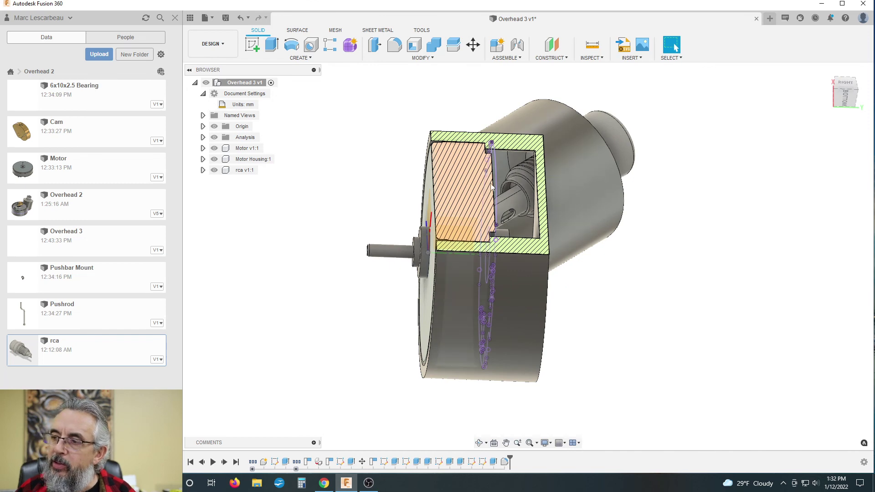
middle_click_drag(499, 187, 578, 177, "shift")
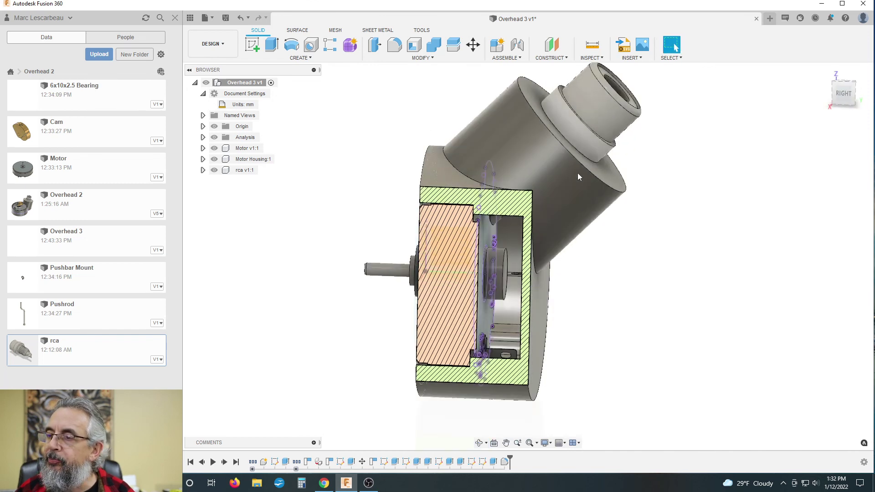
middle_click_drag(481, 261, 484, 215, "shift")
left_click(671, 45)
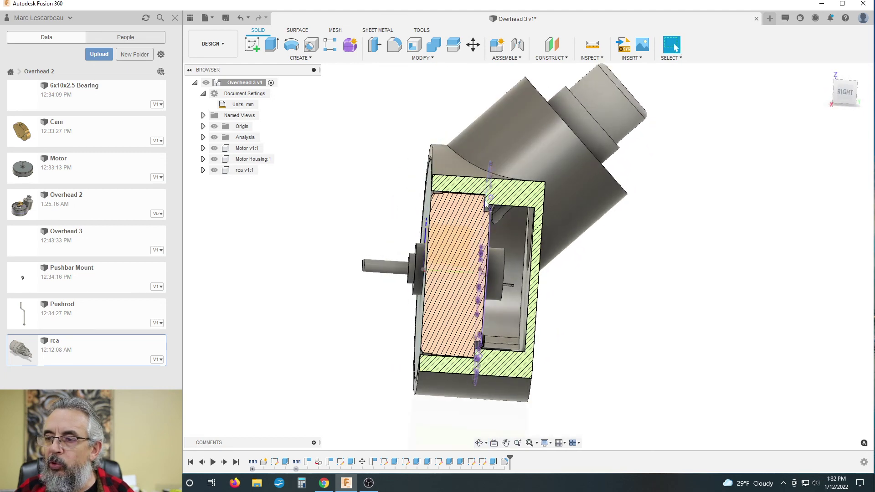
middle_click_drag(487, 255, 509, 225, "shift")
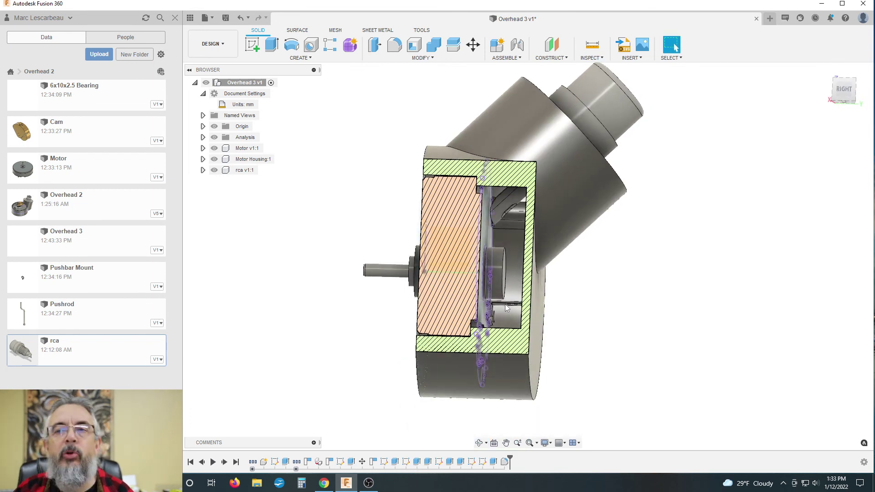
scroll(335, 248, "down", 3)
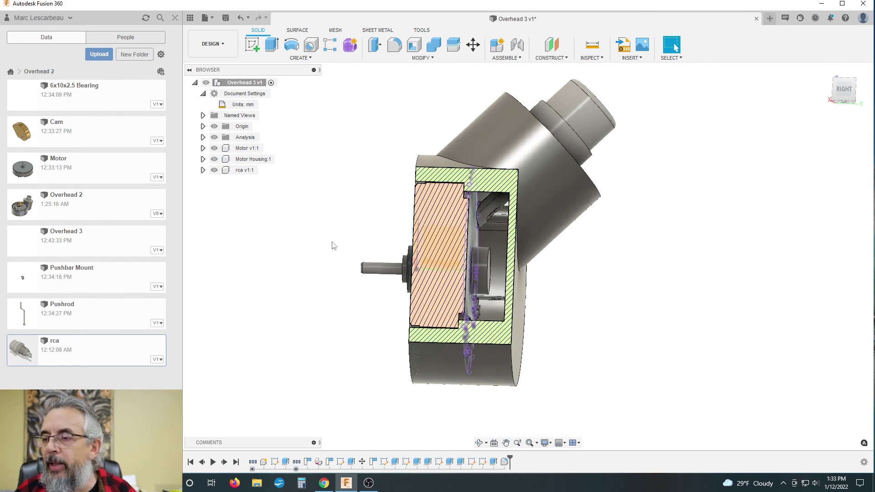
middle_click_drag(351, 230, 368, 254, "shift")
scroll(581, 238, "down", 2)
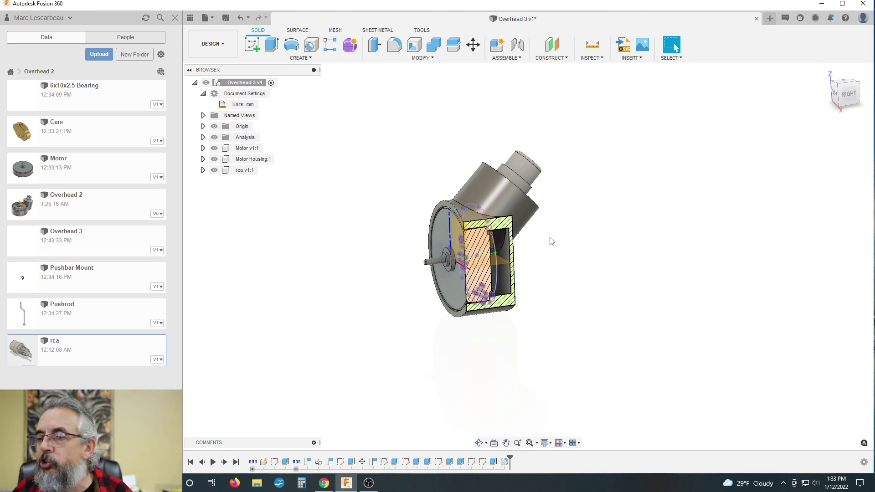
middle_click_drag(557, 241, 557, 243, "shift")
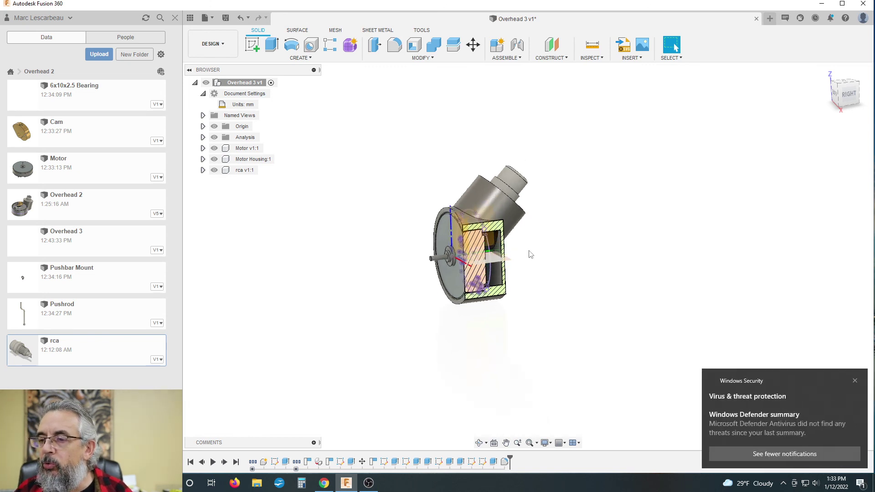
scroll(515, 257, "up", 2)
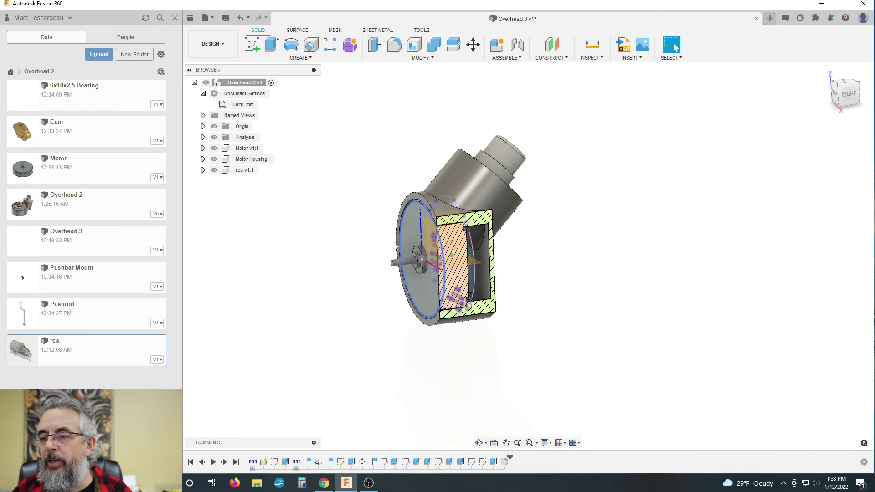
left_click(407, 260)
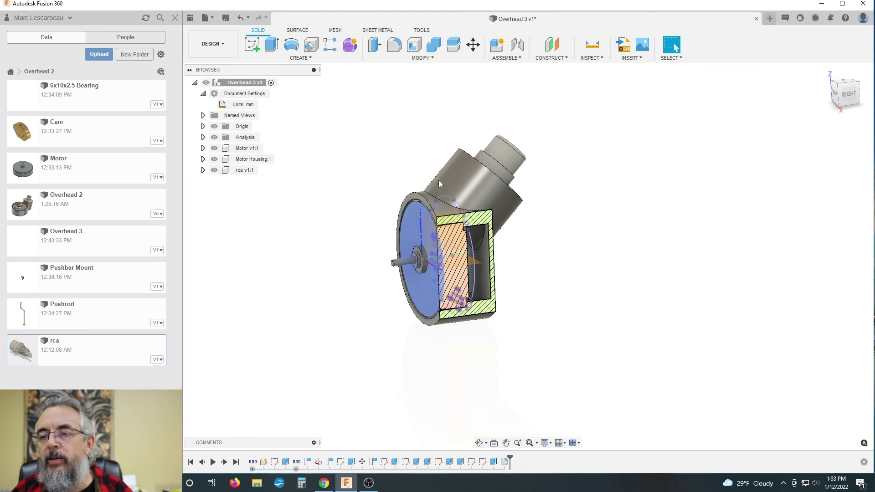
scroll(390, 247, "down", 2)
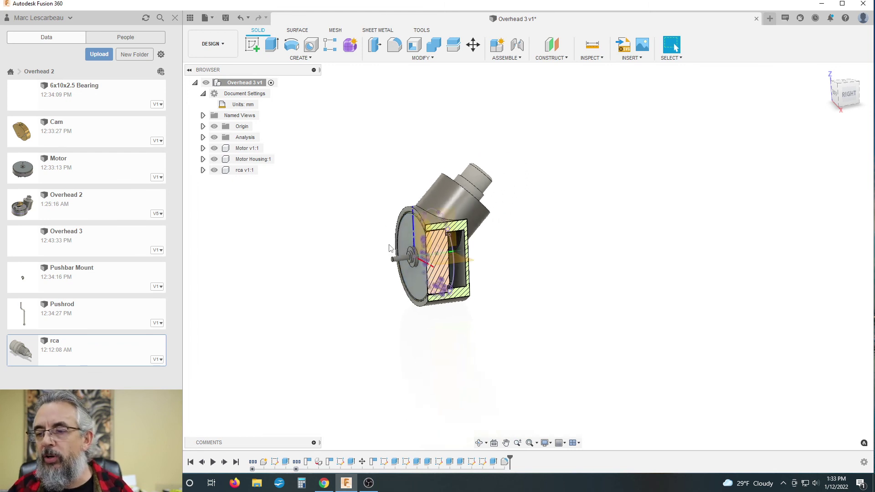
middle_click_drag(390, 247, 460, 287, "shift")
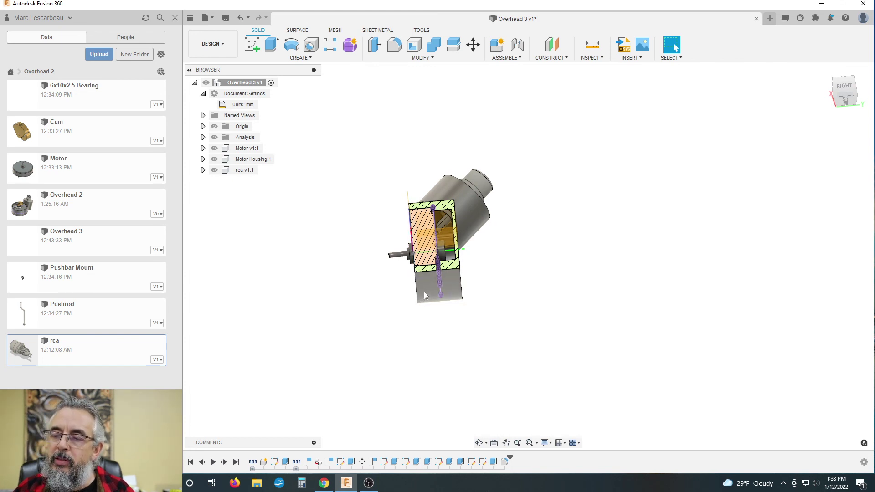
middle_click_drag(455, 307, 519, 324, "shift")
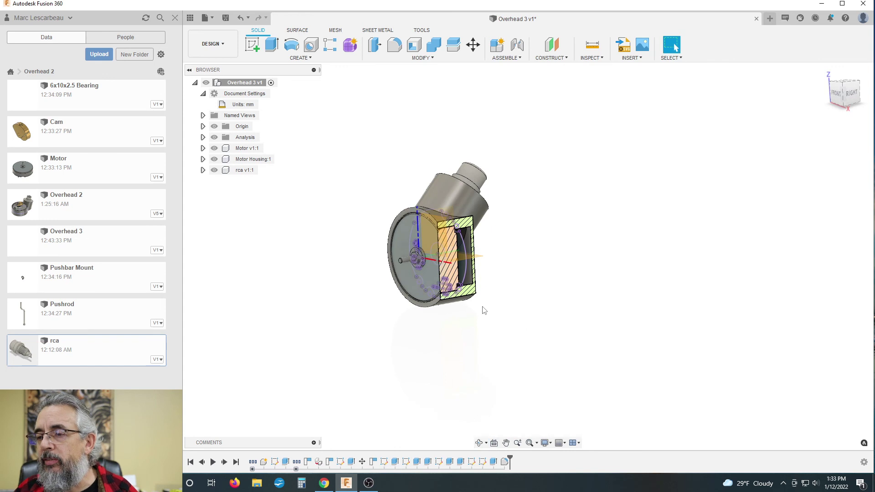
scroll(457, 280, "up", 2)
scroll(457, 281, "down", 2)
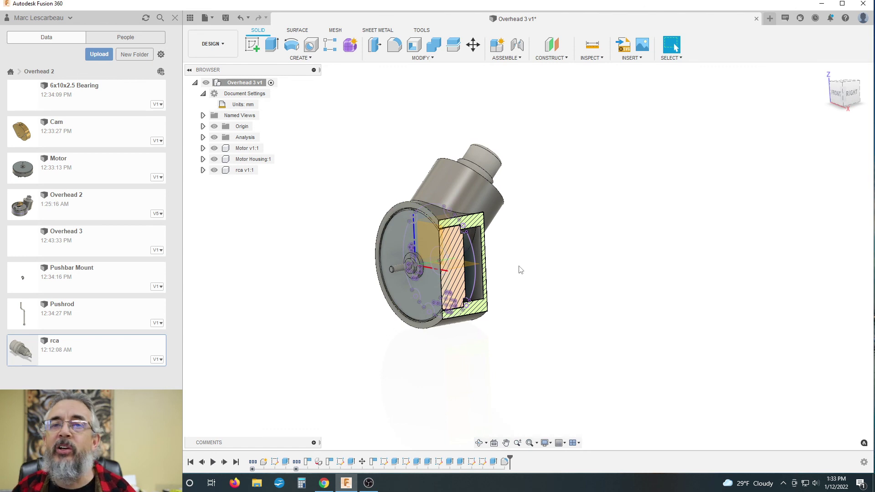
scroll(436, 224, "up", 2)
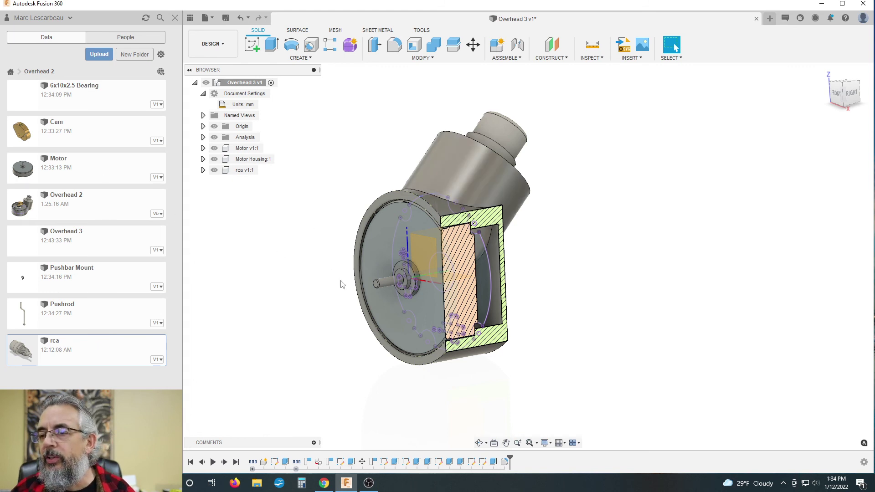
middle_click_drag(342, 281, 408, 197, "shift")
scroll(408, 197, "up", 2)
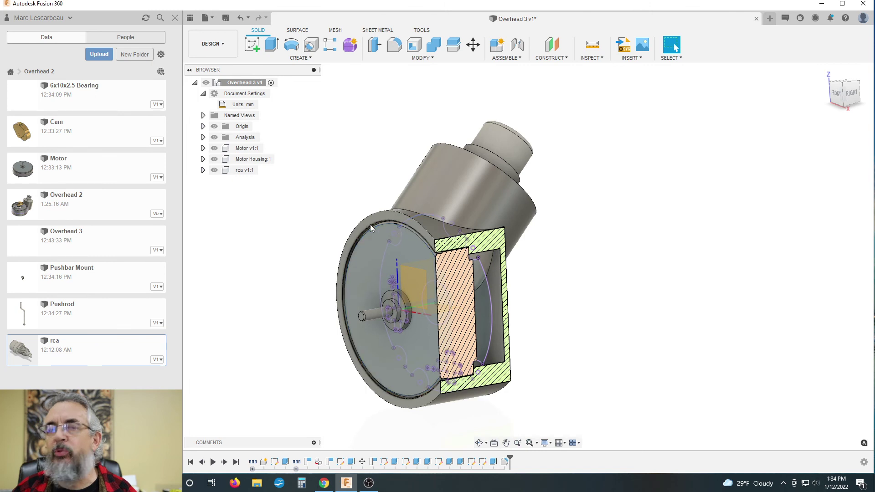
scroll(539, 208, "down", 1)
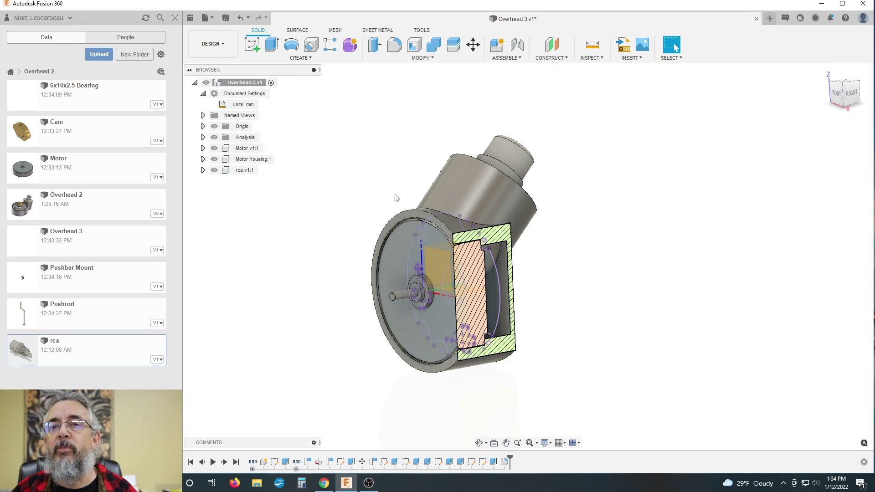
scroll(456, 250, "up", 2)
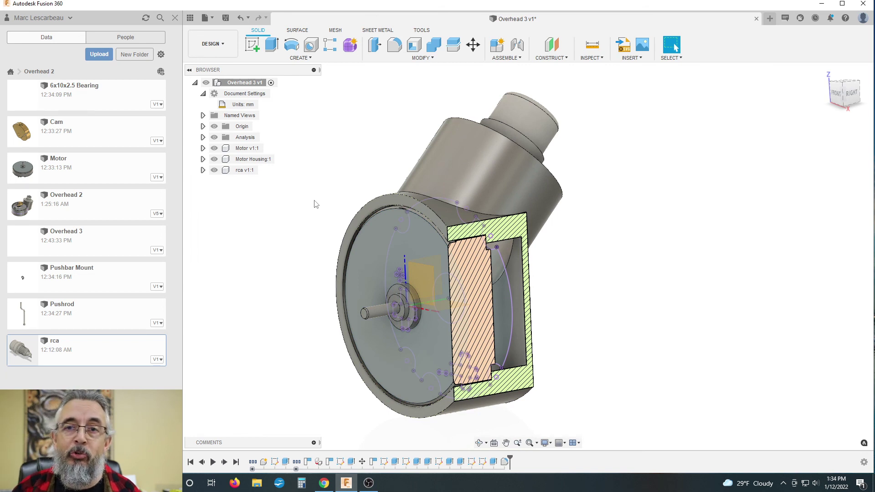
scroll(319, 203, "down", 2)
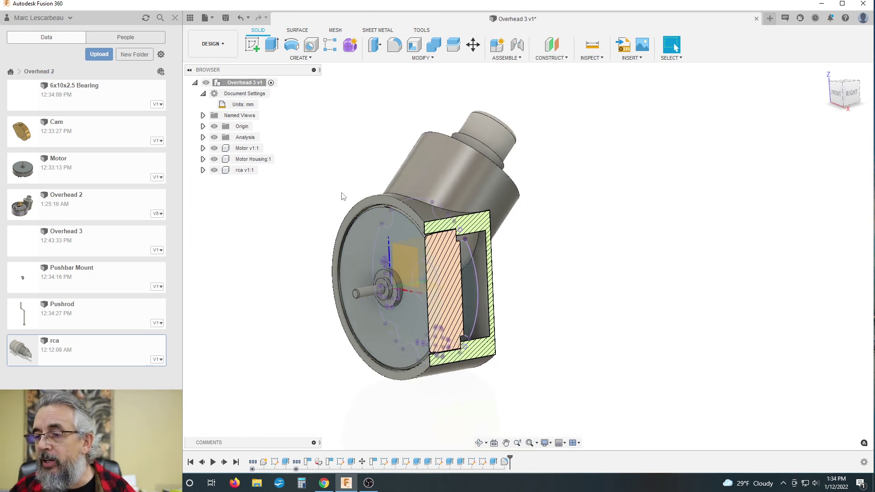